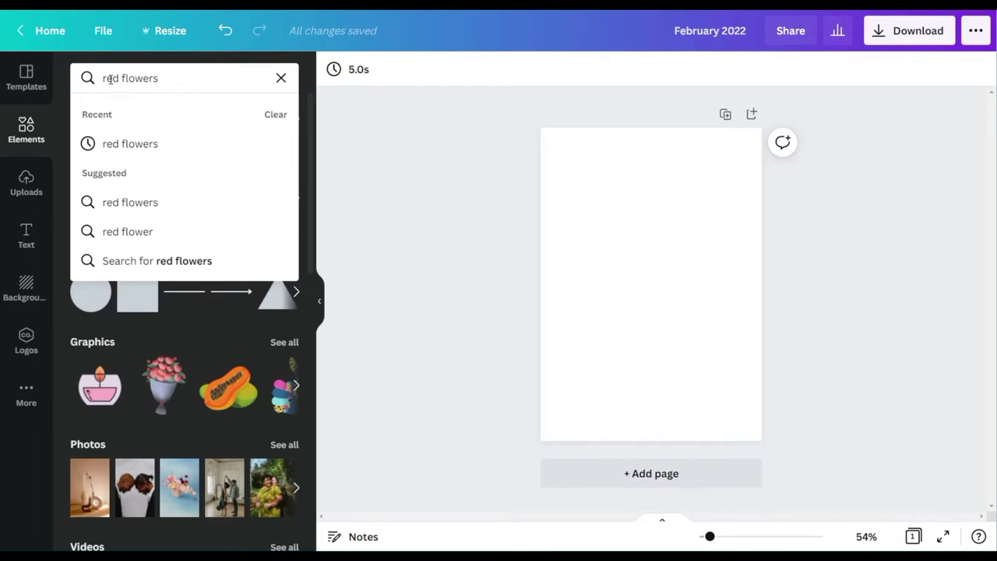
Step: Search for red flowers graphics, add the bouquet with a red rose and cream flower, and place it in the page's upper-left corner
key(Return)
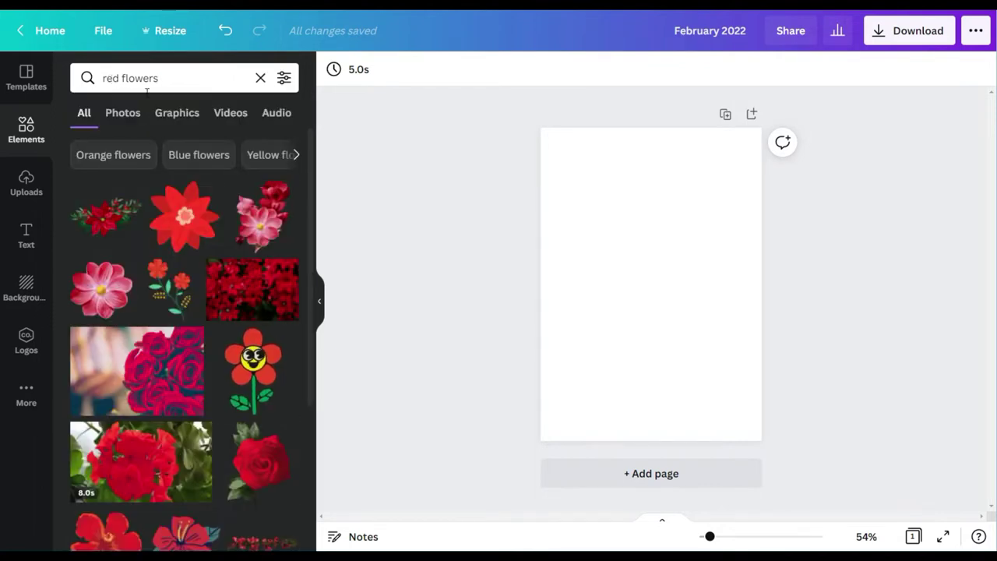
click(177, 113)
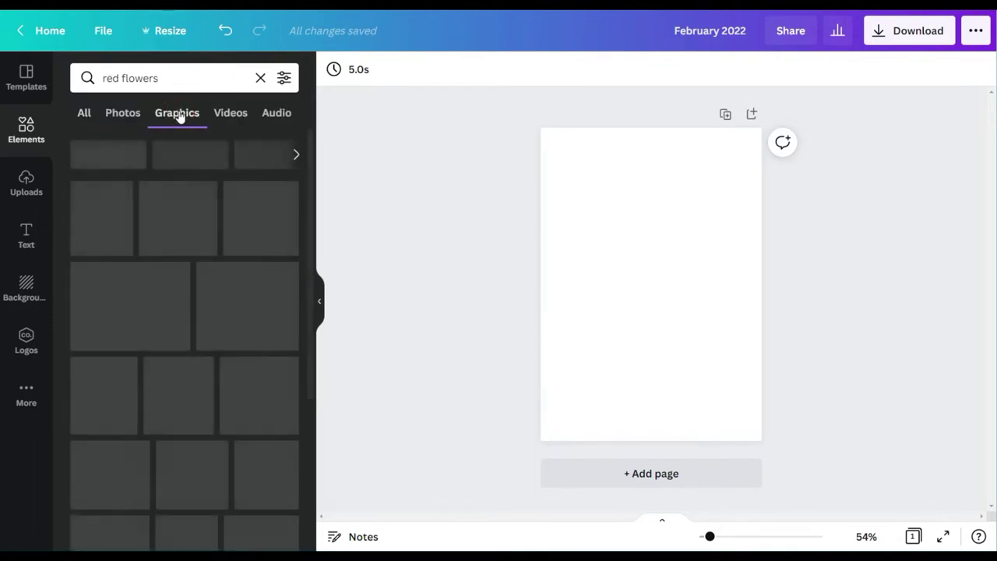
scroll(181, 188, down, 10)
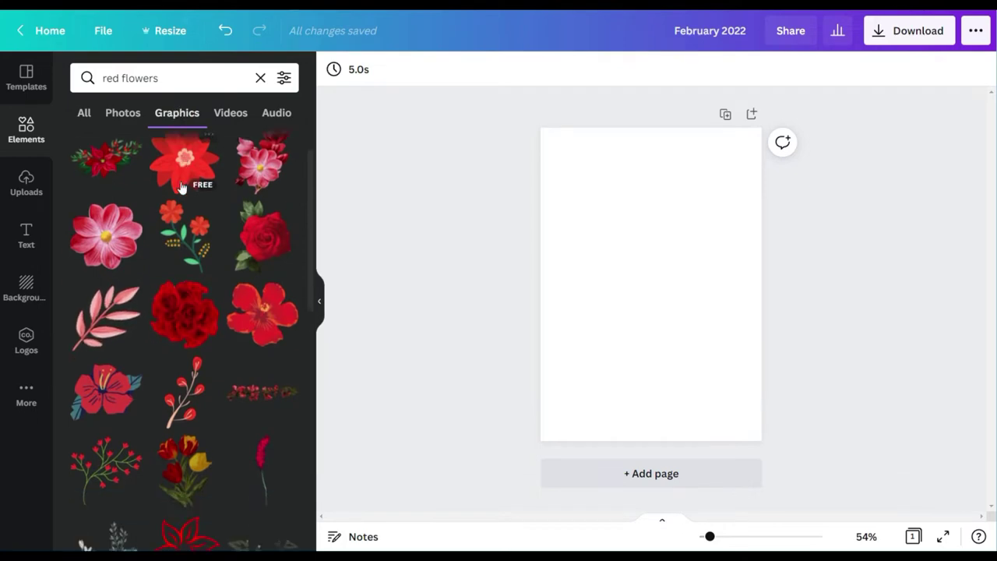
scroll(103, 327, up, 2)
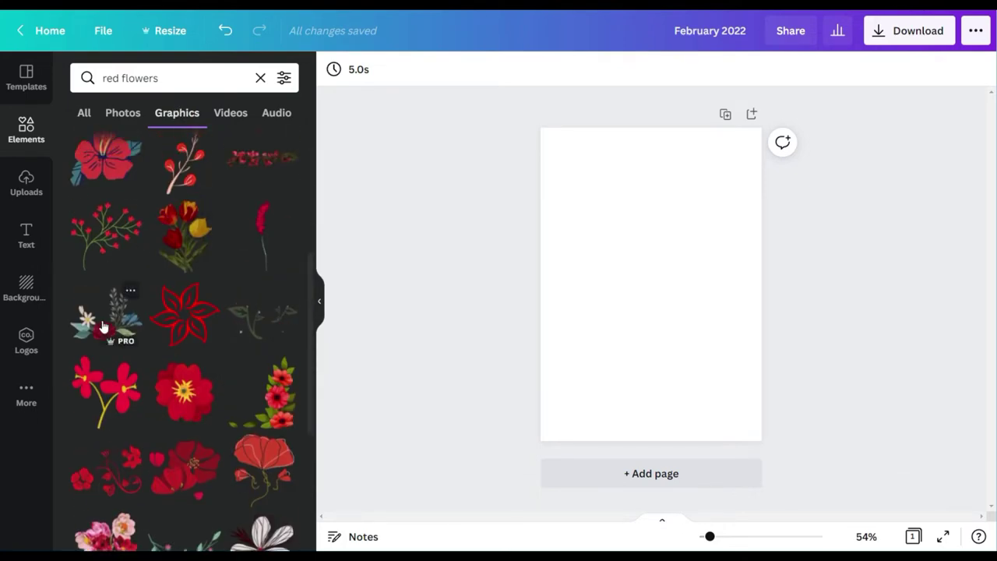
click(92, 321)
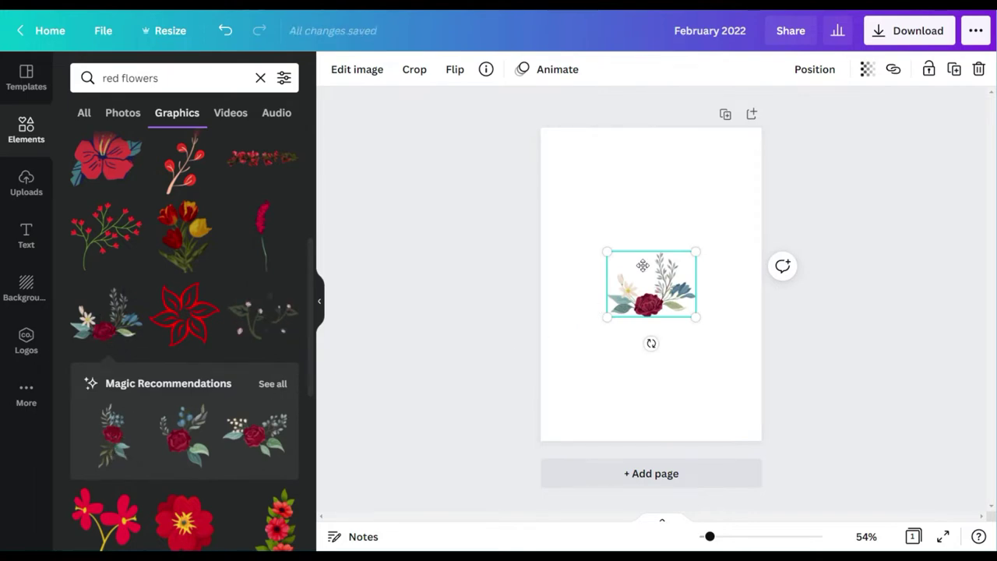
drag(643, 266, 578, 143)
Step: Add the tall recommended red-rose bouquet, place it to the right of the first bouquet and shrink it slightly
click(113, 434)
drag(659, 285, 668, 187)
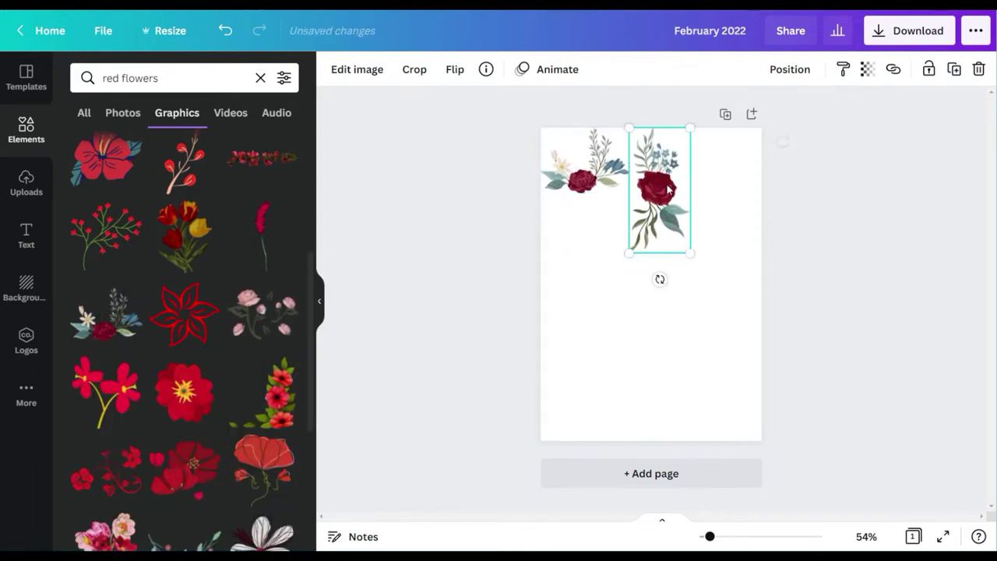
drag(690, 253, 678, 229)
Step: From the first bouquet's recommendations, add the red-rose bouquet with blue berries, shrink it and place it below the first bouquet
click(106, 318)
key(Delete)
click(181, 433)
drag(658, 282, 592, 262)
drag(629, 322, 611, 299)
drag(589, 262, 599, 254)
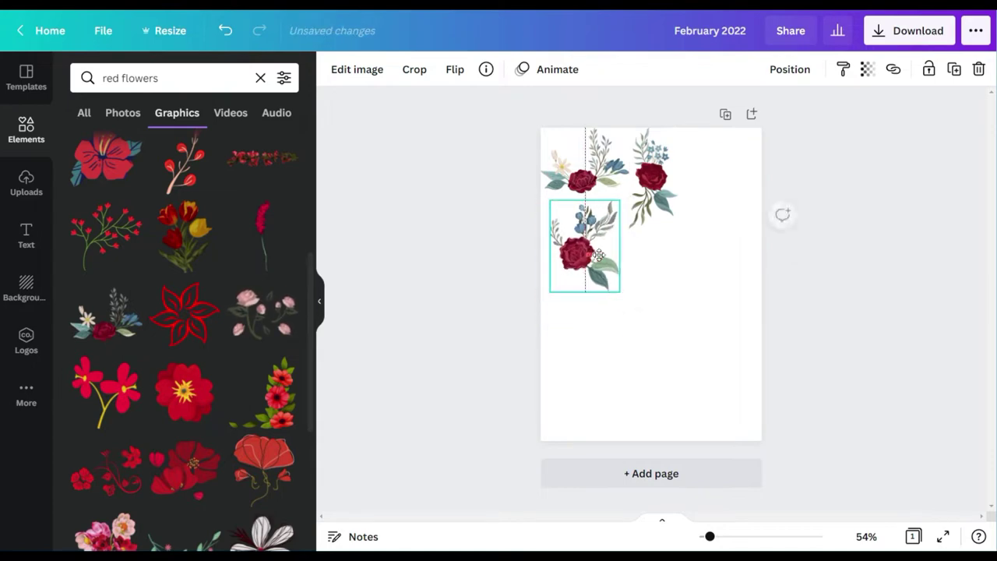
Step: Add the wide red-rose bouquet from the same recommendations and place it to the right of the blue-berry bouquet
click(106, 318)
click(979, 70)
click(258, 434)
drag(655, 285, 677, 256)
click(654, 350)
scroll(138, 210, up, 1)
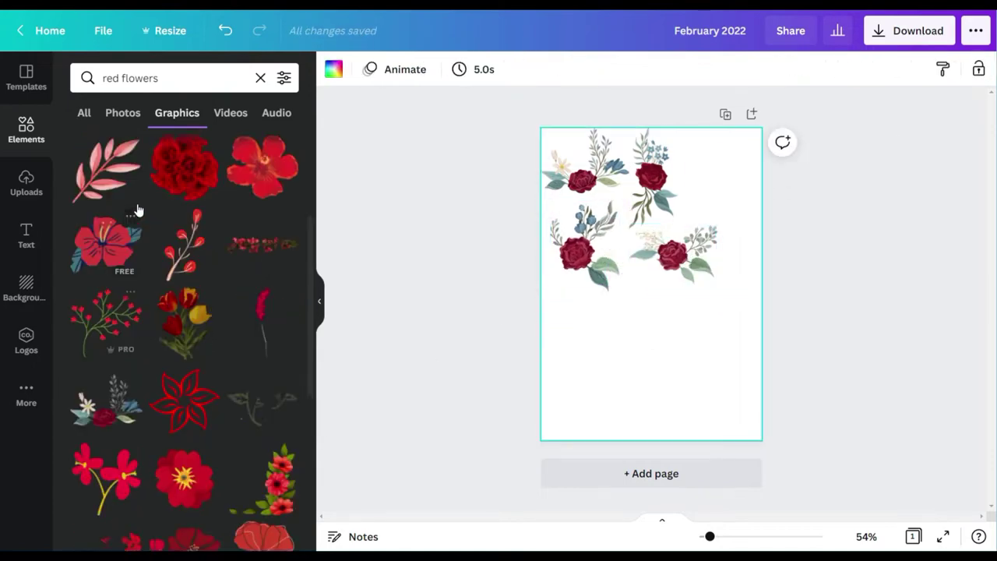
scroll(137, 212, down, 3)
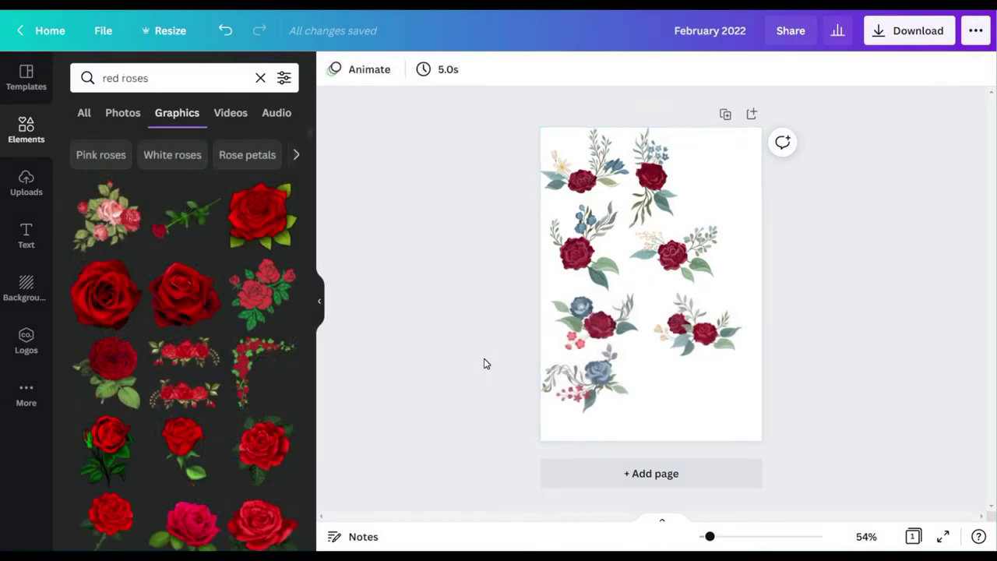
Step: Add a second page, insert the heading "February 2022" on it and move the heading slightly to the right
click(662, 476)
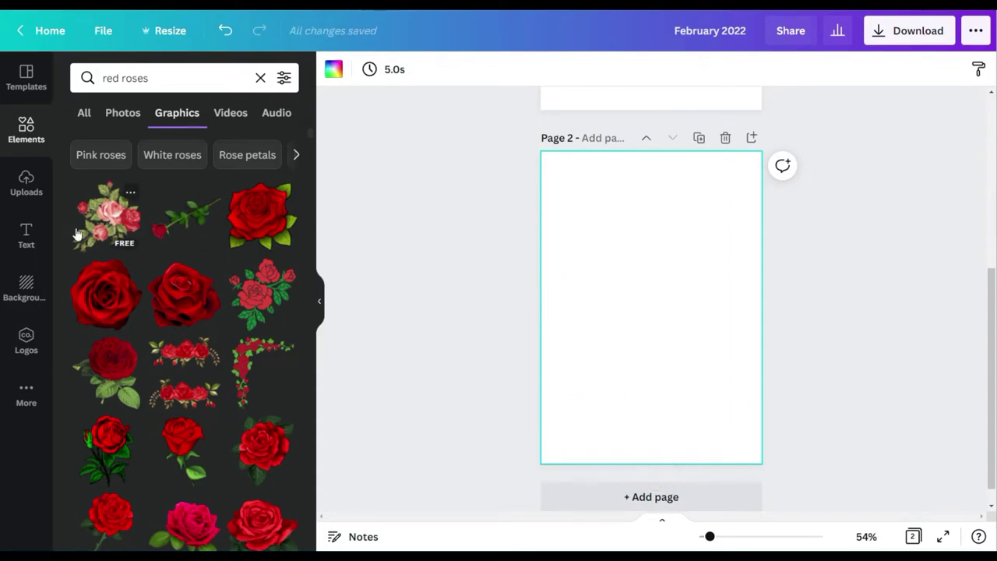
click(18, 243)
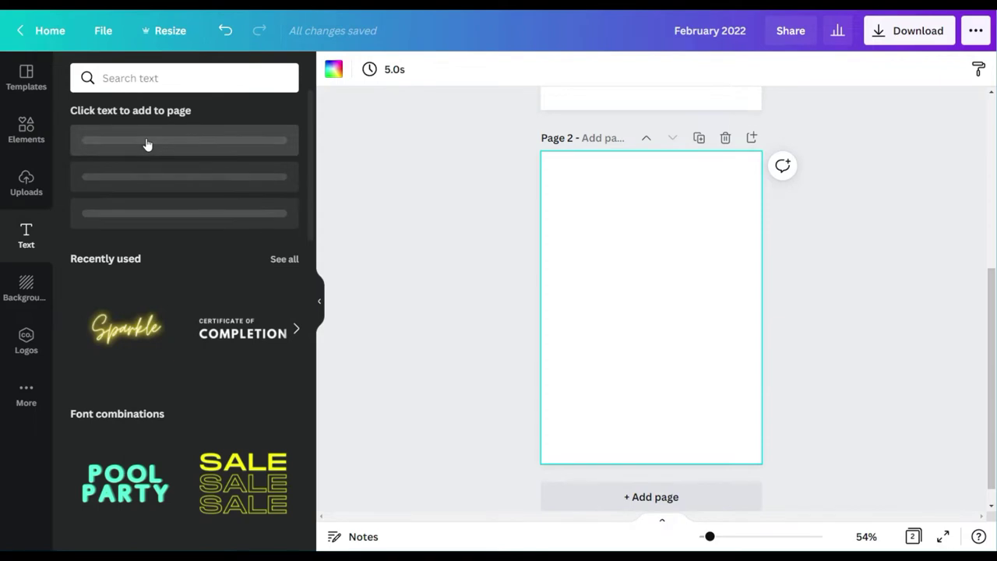
click(151, 181)
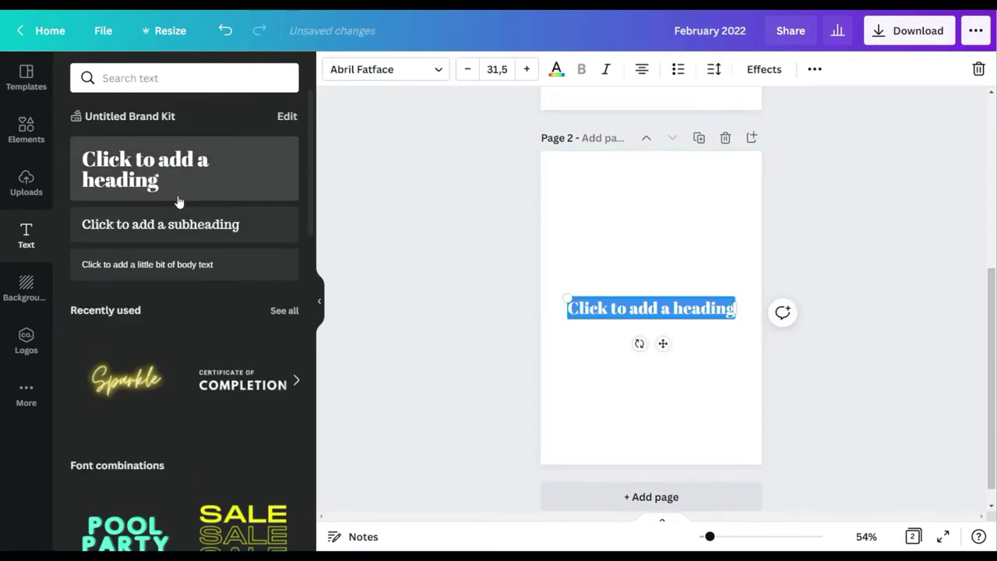
text(February 2022)
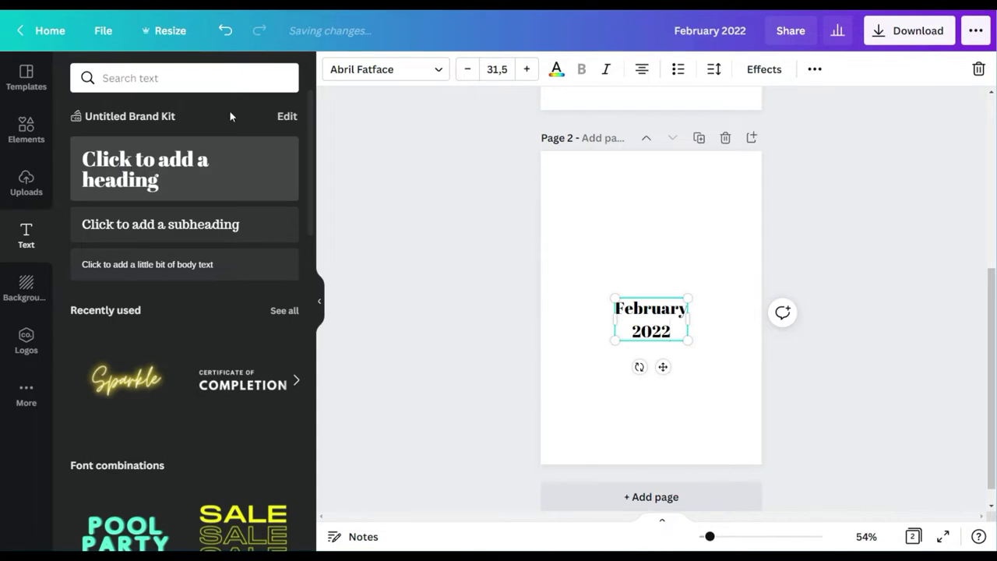
click(694, 238)
drag(651, 319, 698, 327)
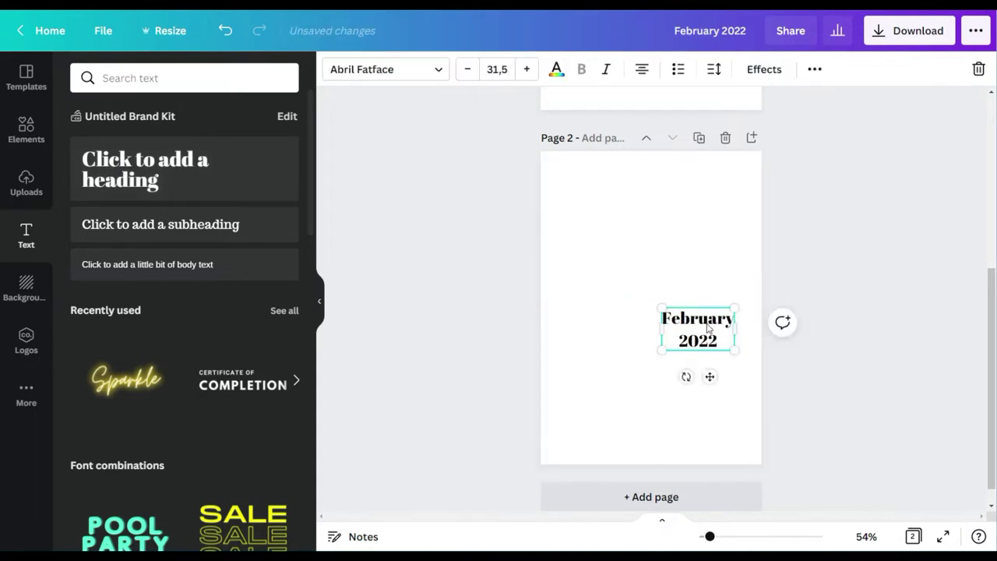
Step: Duplicate the first bouquet onto page 2 and enlarge it to nearly the full page width in the lower half
scroll(712, 283, up, 5)
click(585, 179)
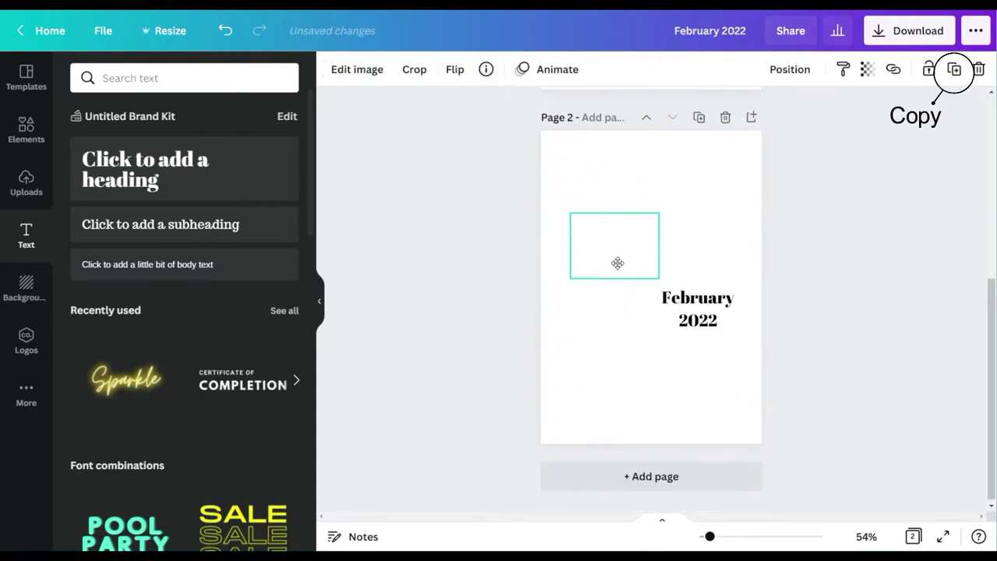
drag(659, 278, 546, 412)
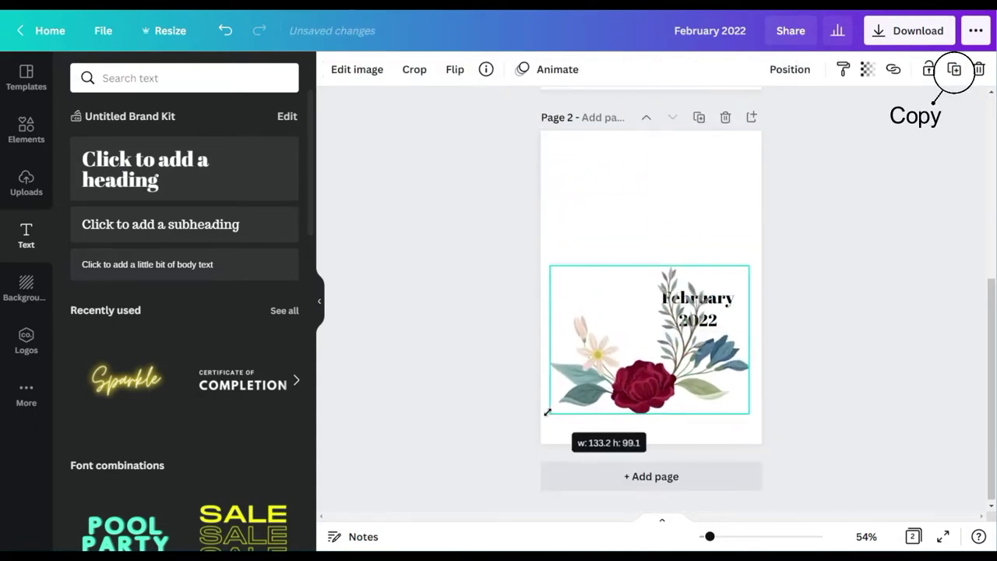
drag(754, 416, 760, 425)
Step: Place the heading above the bouquet, enlarge its text to size 57.3 and adjust the stacking order
drag(718, 345, 617, 235)
click(790, 70)
click(727, 111)
drag(653, 207, 661, 267)
Step: Try several fonts on the heading, including Mixa, Josefin Sans Regular and Afrah
click(416, 69)
click(94, 171)
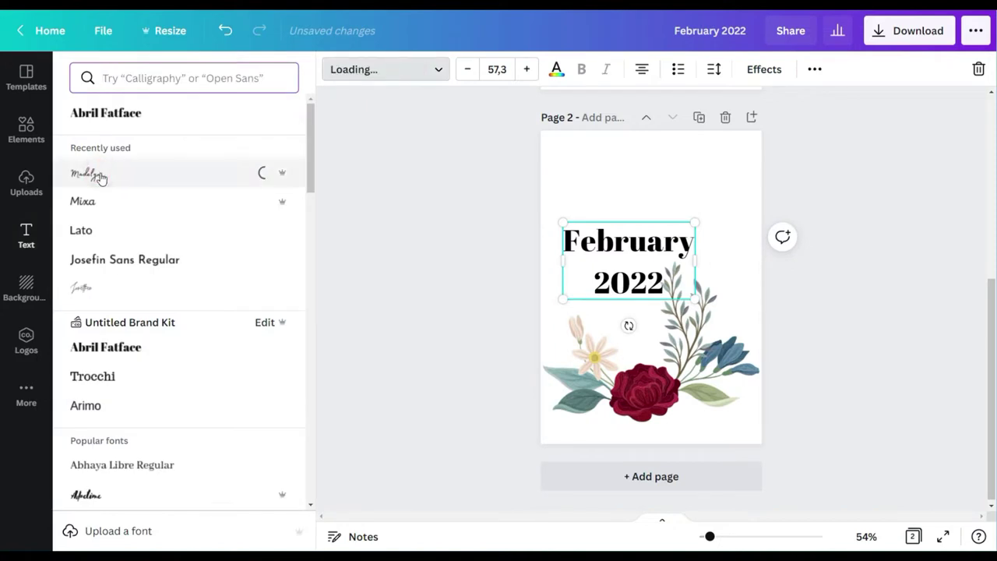
click(142, 198)
scroll(141, 194, down, 1)
click(136, 183)
click(132, 201)
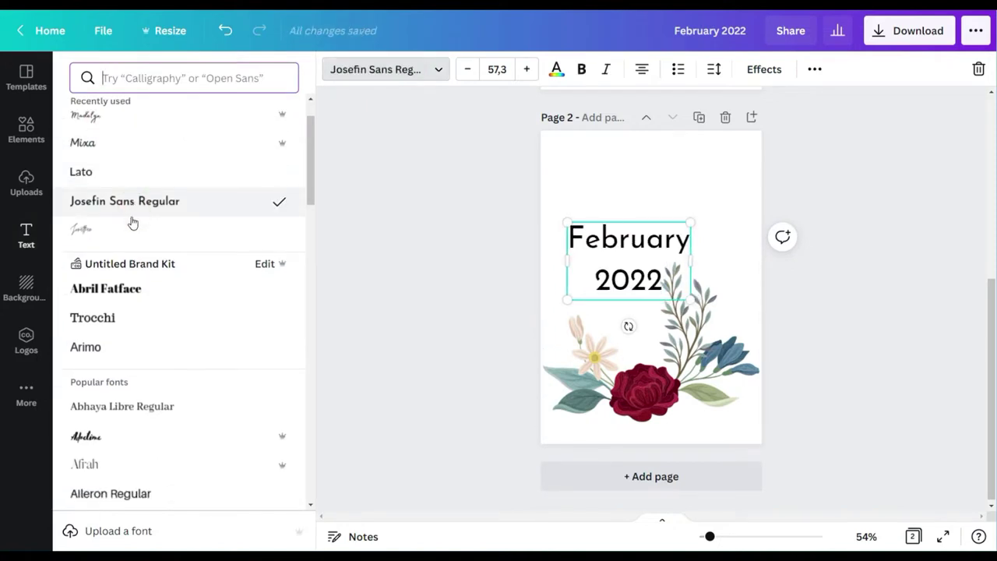
click(130, 229)
scroll(129, 232, down, 3)
click(127, 211)
click(127, 230)
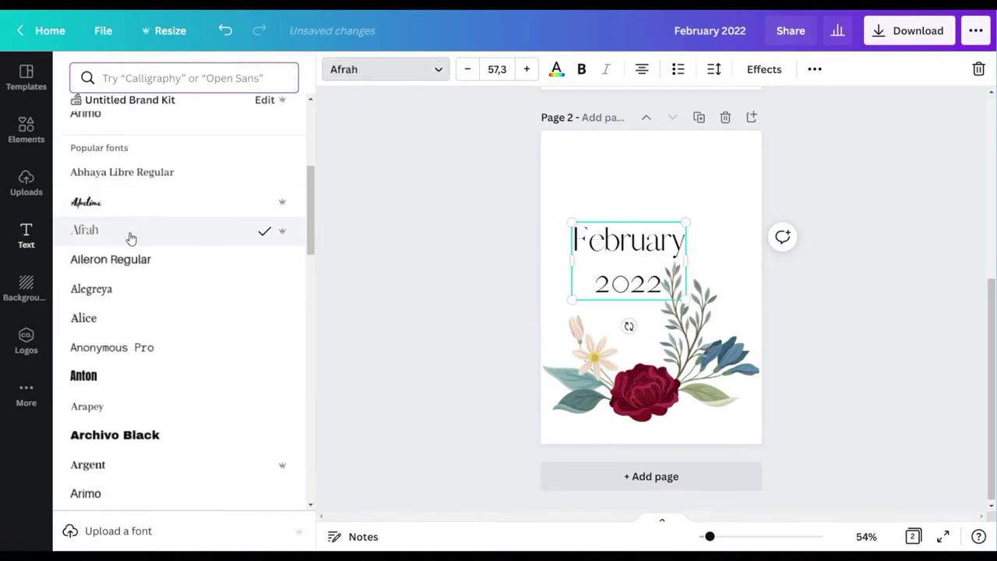
Step: Browse further through the popular fonts and set the heading's font to Virtual
scroll(127, 234, down, 5)
click(125, 202)
scroll(123, 214, down, 10)
click(122, 172)
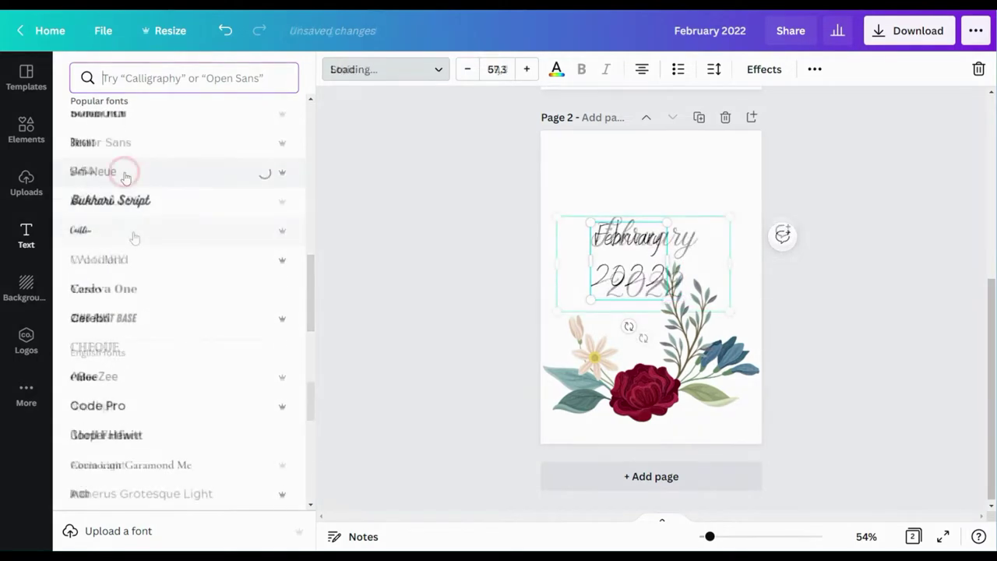
Step: Enlarge the heading to size 121 in a narrower text box and set its line spacing to 0.86
drag(659, 251, 642, 246)
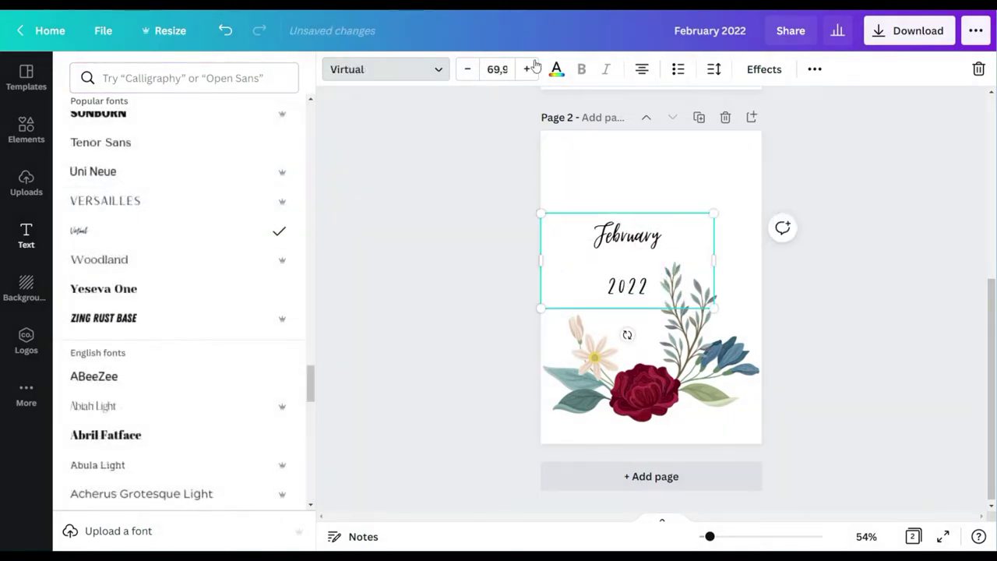
drag(714, 260, 620, 260)
drag(619, 212, 708, 166)
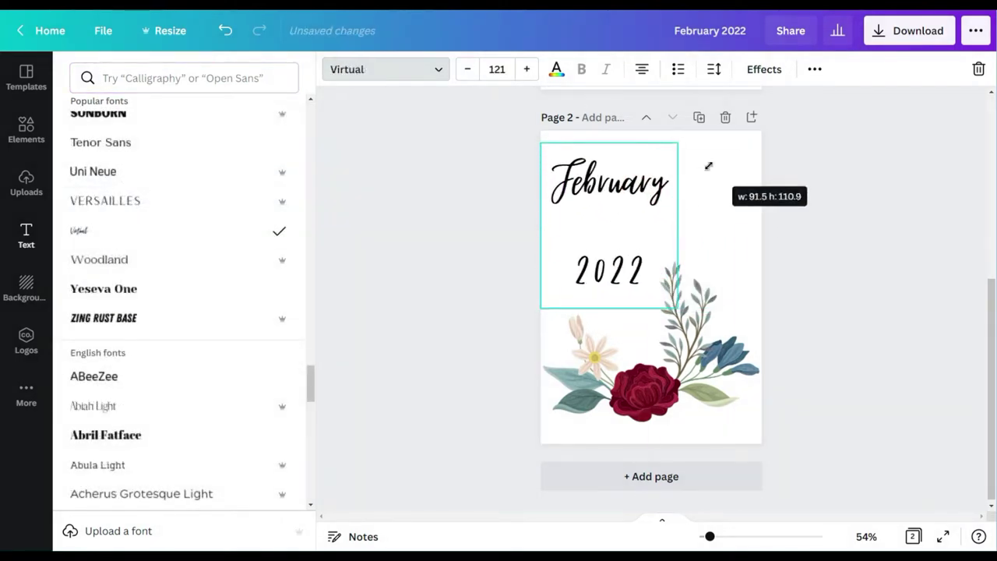
click(715, 68)
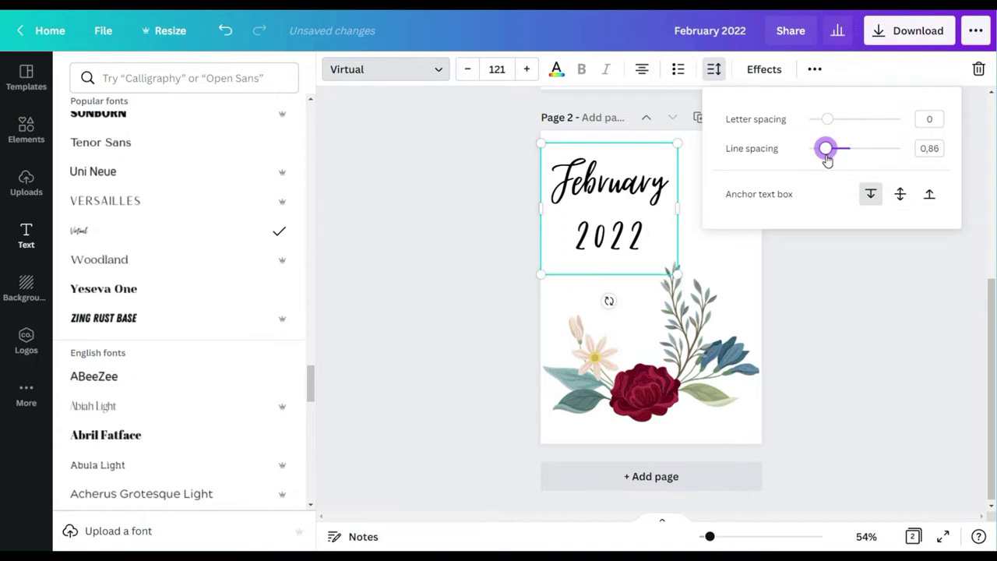
drag(613, 221, 626, 272)
Step: Move the heading and bouquet up together, and left-align the heading's two lines slightly further right
click(745, 176)
key(ctrl+a)
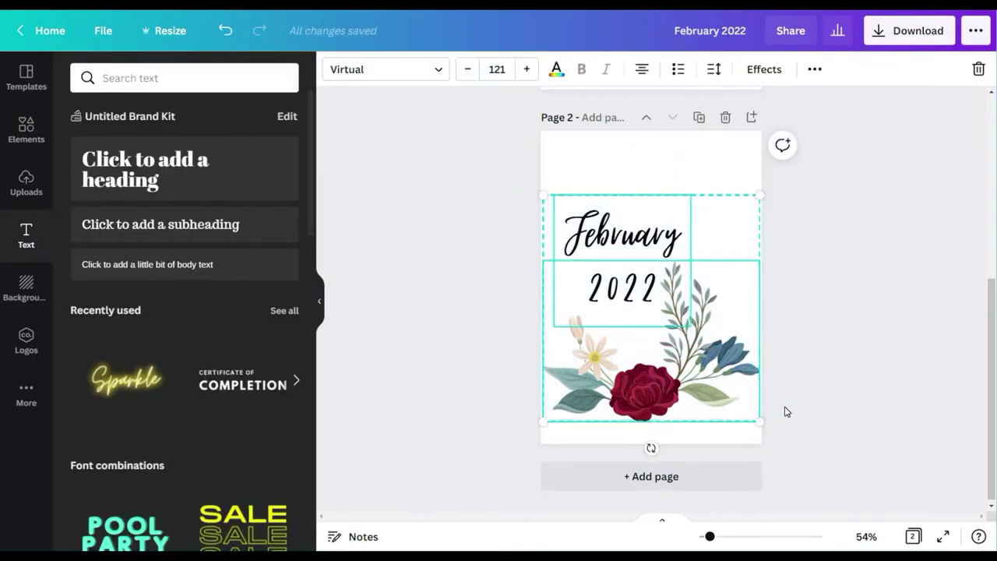
drag(676, 347, 676, 327)
click(584, 245)
drag(583, 245, 611, 216)
click(878, 245)
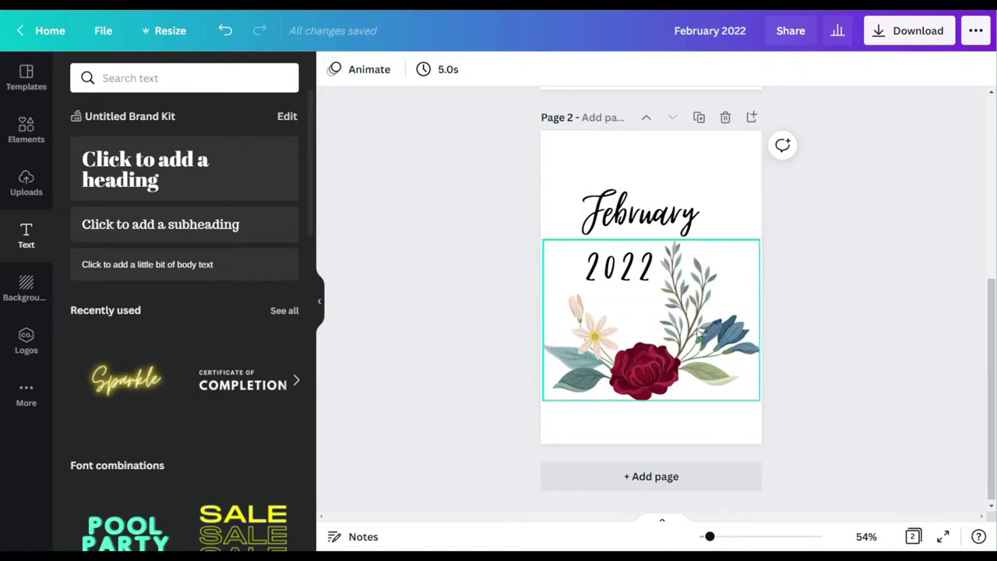
Step: Tilt the bouquet steeply clockwise and move the heading to the right side of the page
click(659, 365)
drag(651, 424, 537, 366)
drag(639, 185, 697, 183)
click(718, 369)
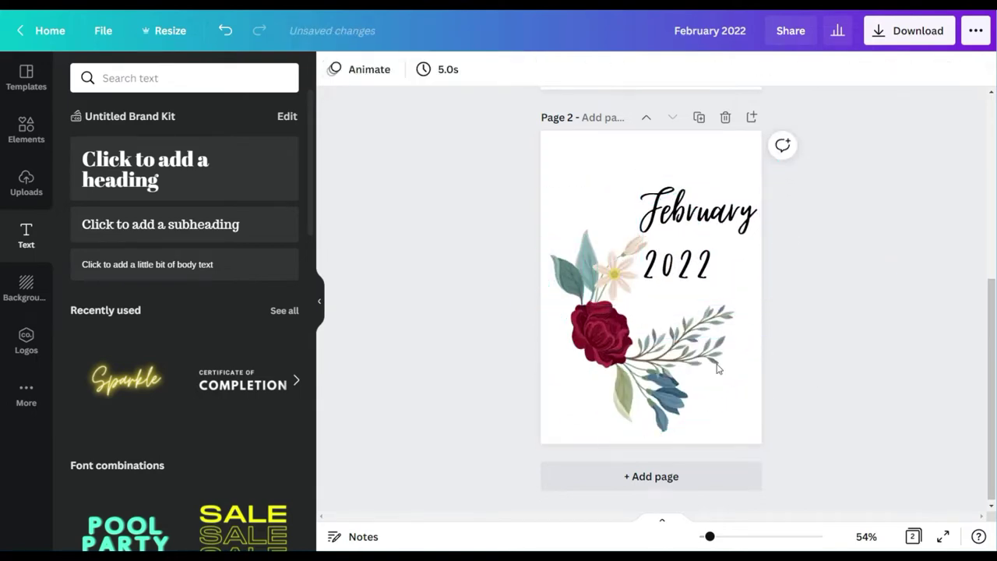
Step: Rotate the bouquet to a full quarter turn, shift it toward the page's left edge and reduce its size
click(671, 364)
drag(545, 361, 537, 320)
mouse_move(703, 338)
mouse_down()
mouse_move(690, 320)
mouse_move(692, 331)
mouse_up()
scroll(748, 335, up, 1)
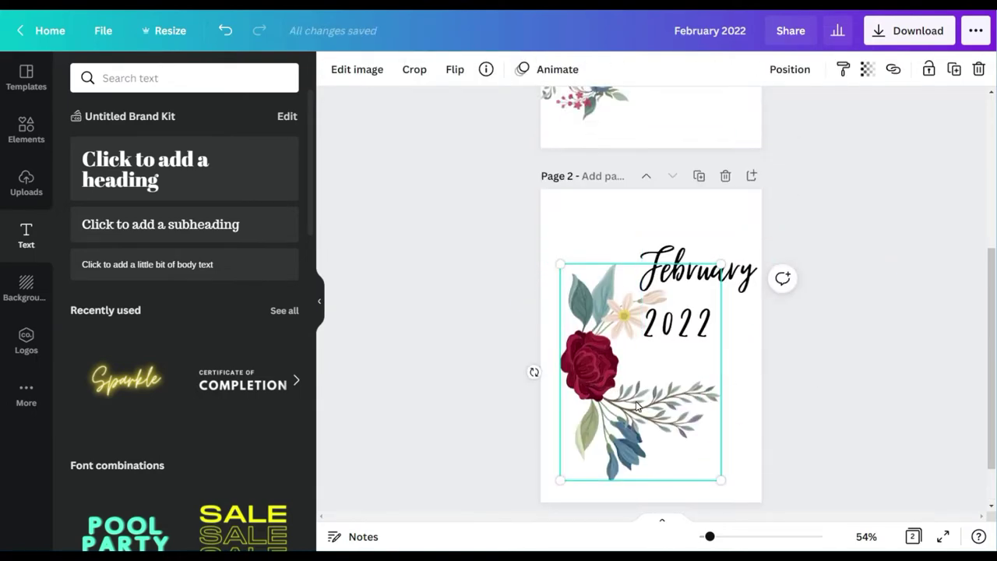
drag(721, 263, 681, 316)
Step: Duplicate the blue-rose bouquet from page 1 onto page 2, enlarge it and place it at the page's lower right
scroll(649, 299, up, 5)
click(594, 373)
key(ctrl+d)
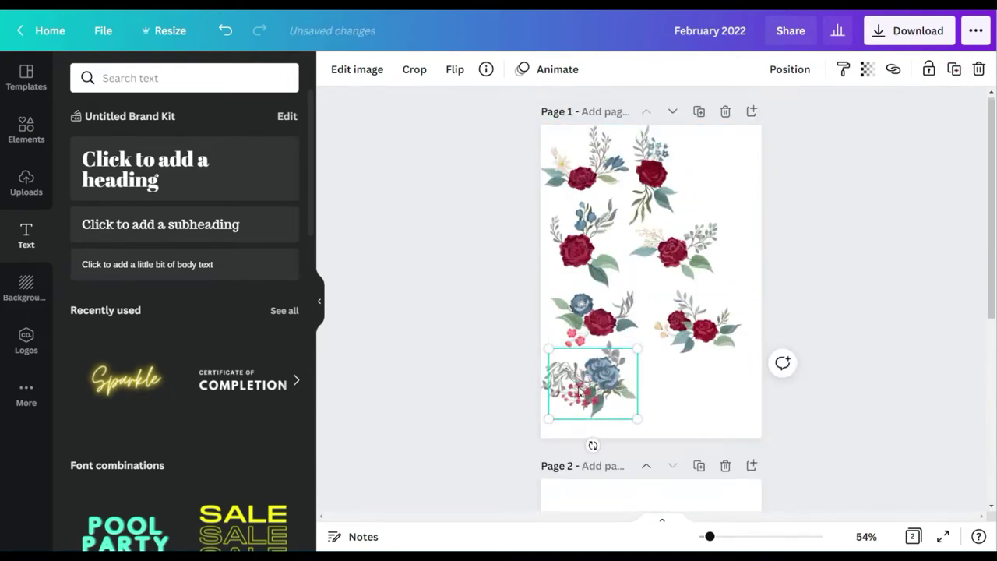
scroll(650, 343, down, 5)
drag(594, 374, 706, 373)
drag(659, 345, 597, 294)
drag(695, 342, 628, 321)
drag(608, 416, 544, 360)
click(869, 325)
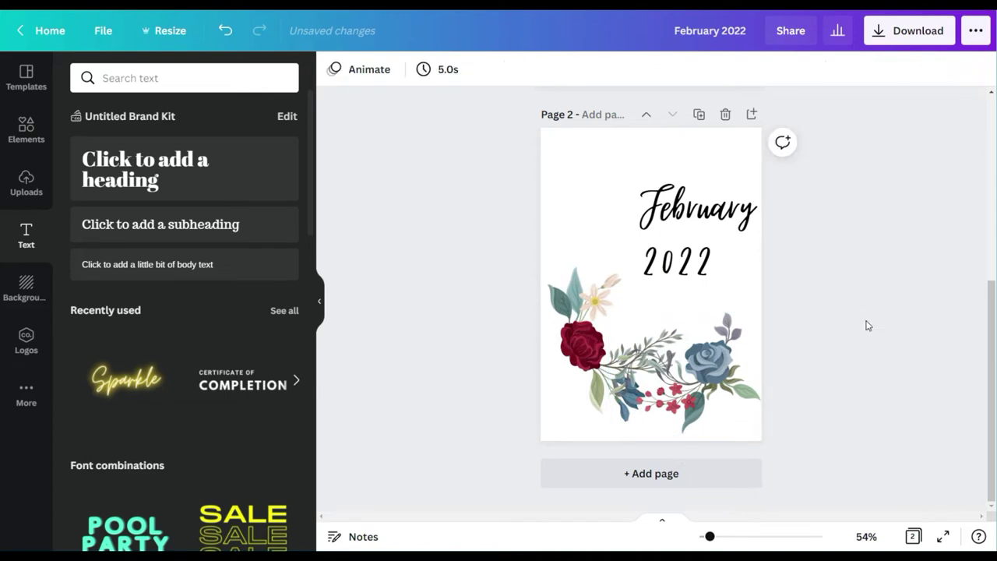
Step: Flip the red-rose bouquet on page 2 horizontally, rotate it nearly upright and bring it forward over the blue-rose bouquet
click(554, 328)
click(455, 69)
click(504, 107)
drag(536, 363, 582, 415)
drag(640, 340, 647, 347)
click(790, 69)
click(568, 117)
click(828, 350)
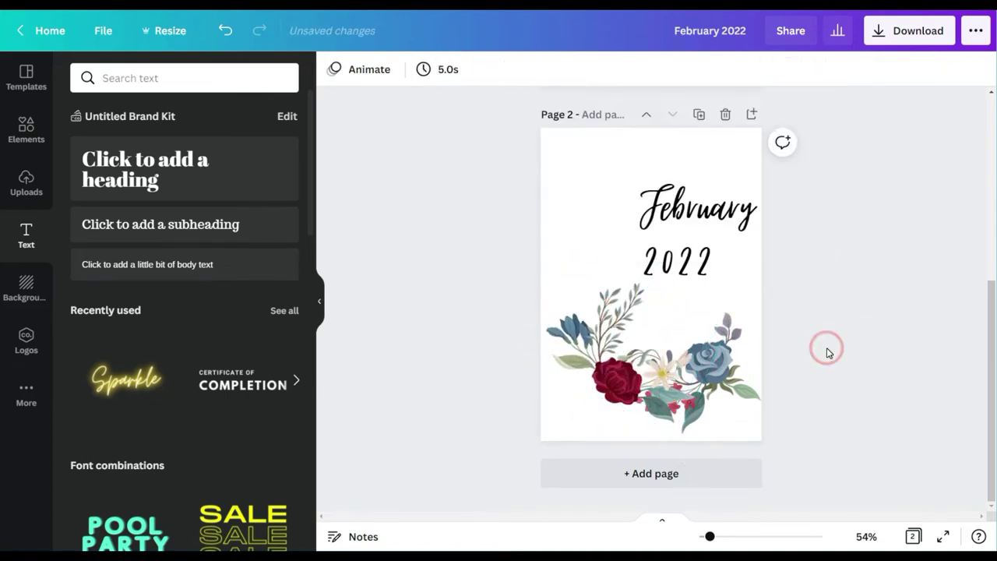
Step: Replace page 2's blue-rose bouquet with an enlarged duplicate of page 1's bouquet of one blue and one red flower, at the right
drag(714, 367, 721, 367)
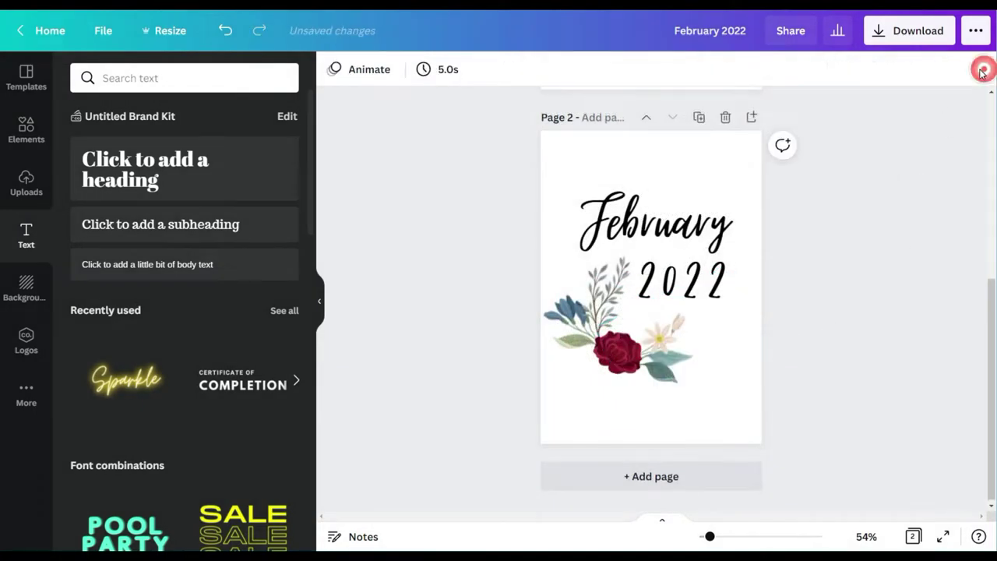
scroll(799, 301, up, 4)
scroll(804, 302, up, 1)
click(604, 318)
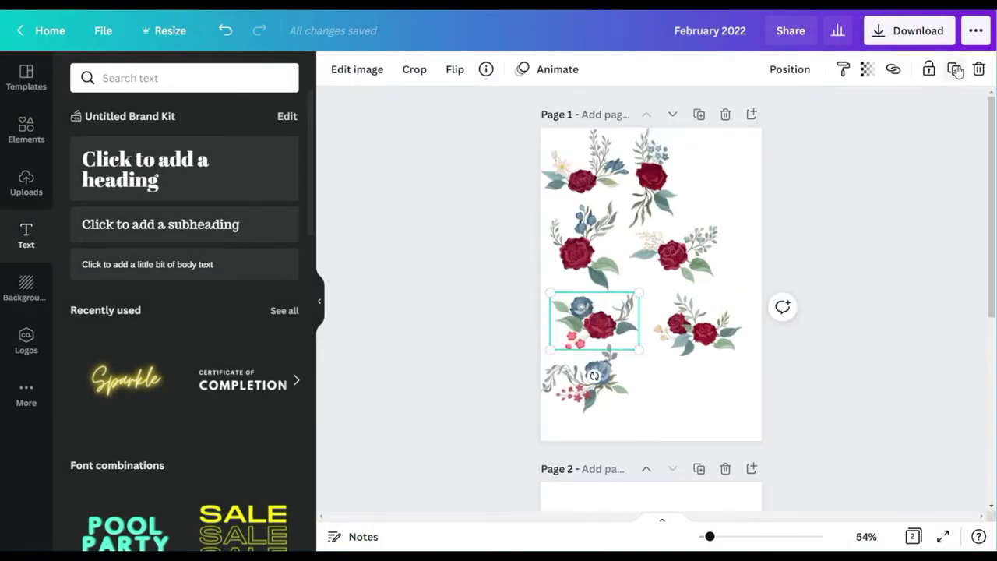
drag(605, 318, 665, 318)
scroll(664, 317, down, 5)
drag(718, 375, 754, 330)
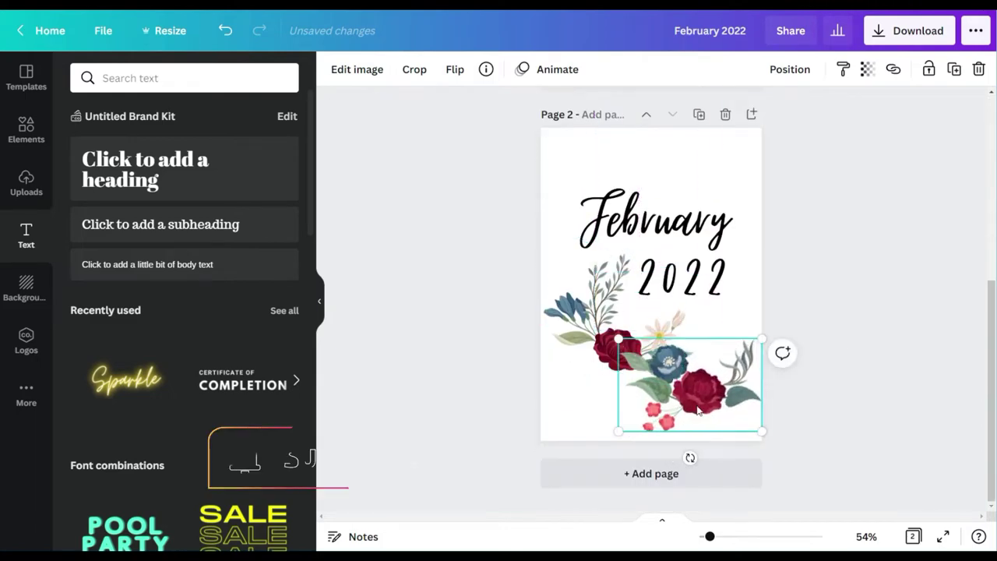
drag(697, 409, 698, 375)
Step: Send the new bouquet backward behind the cream flower and nudge it slightly to the right
click(789, 70)
click(715, 127)
click(615, 382)
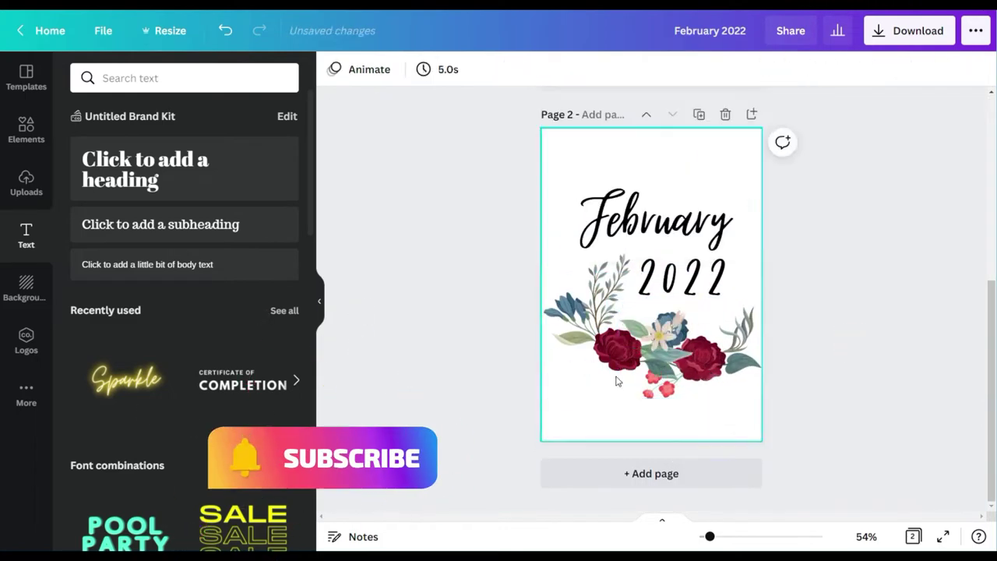
click(701, 354)
click(884, 367)
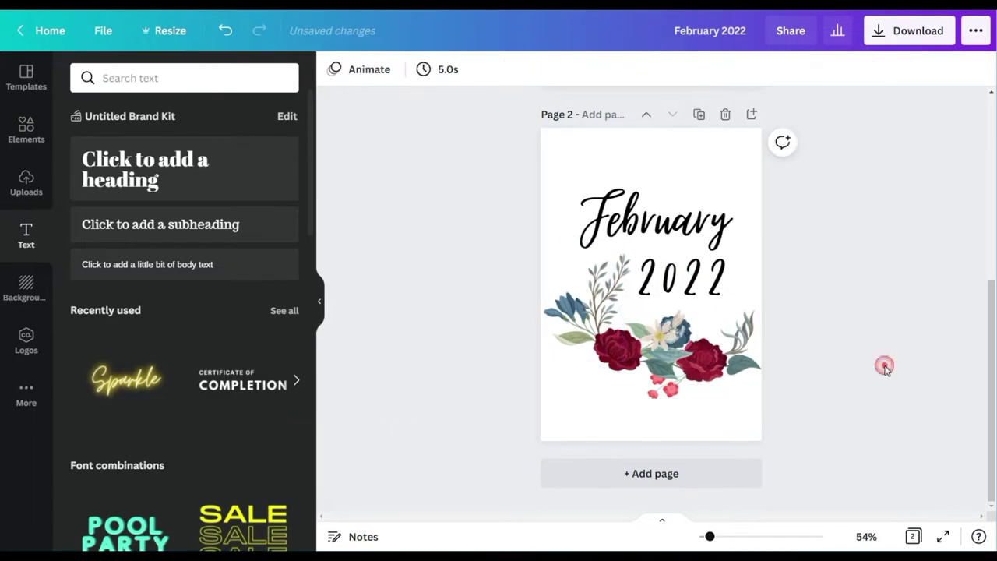
Step: Replace page 2's blue-and-red bouquet with a tilted duplicate of page 1's red rose with small blue flowers, placed at the lower right
click(705, 358)
scroll(705, 358, up, 5)
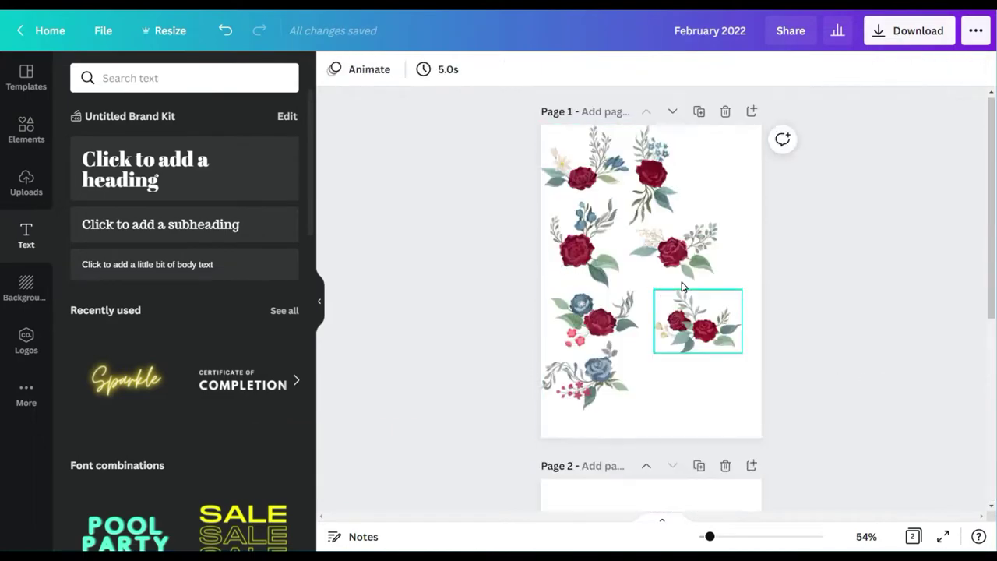
click(652, 172)
click(954, 69)
scroll(678, 240, down, 5)
drag(666, 185, 697, 347)
click(814, 279)
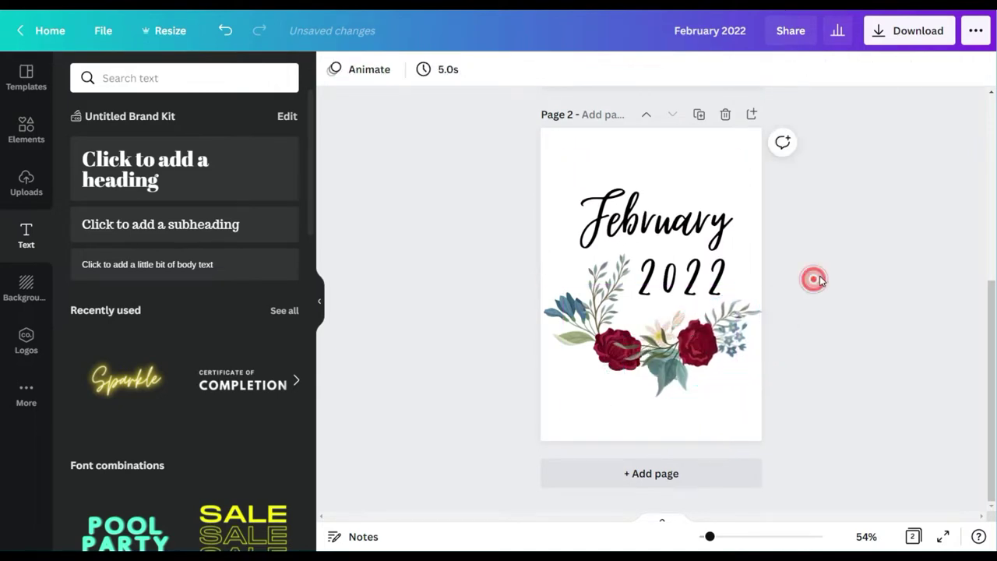
Step: Send the new rose bouquet backward behind the cream flower and flip it vertically
click(724, 335)
click(789, 68)
click(872, 364)
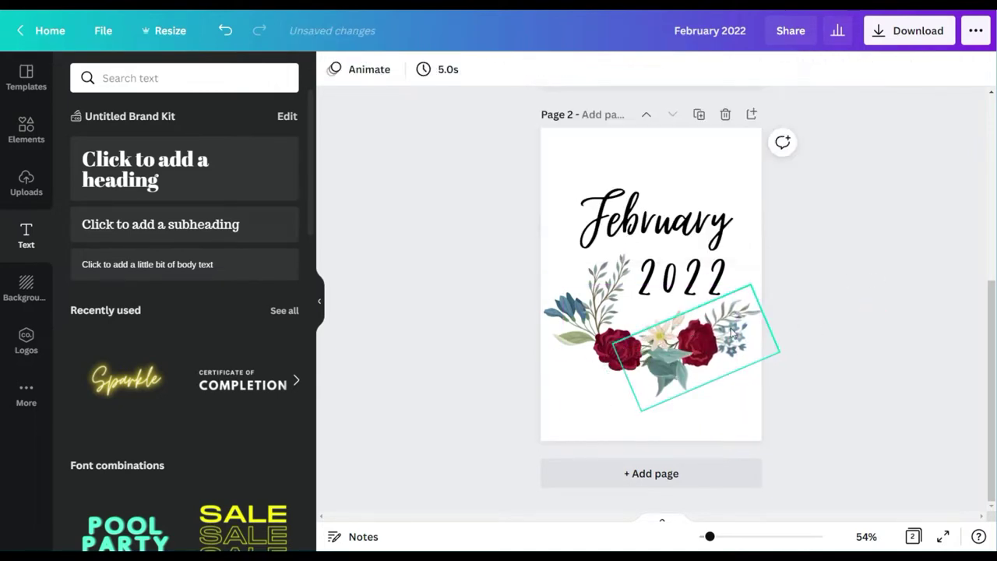
click(685, 350)
click(455, 68)
click(490, 113)
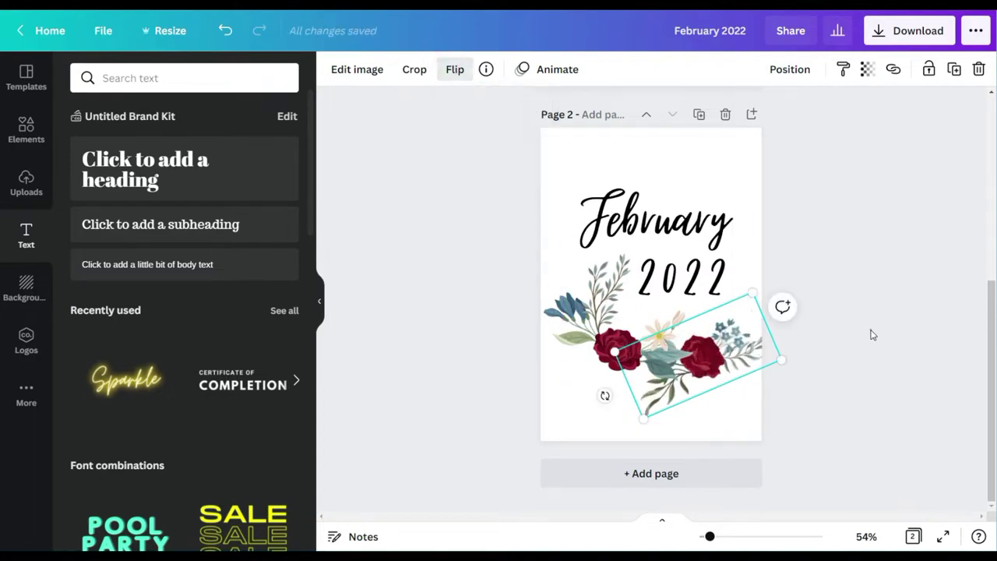
Step: Scale both page 2 bouquets down, turn the right one nearly level and move it close beside the cream flower
drag(703, 352, 592, 342)
drag(570, 257, 563, 247)
click(699, 343)
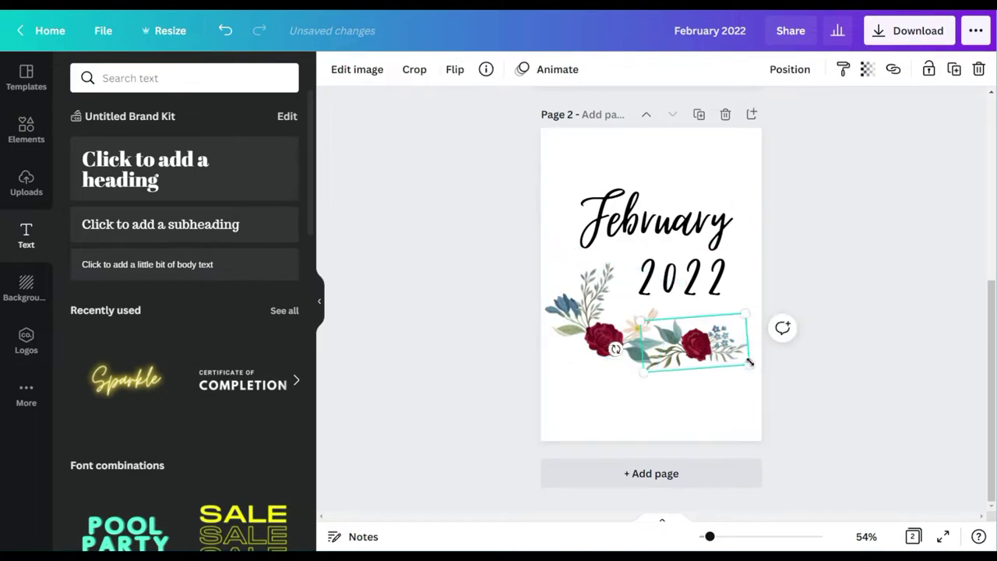
click(810, 379)
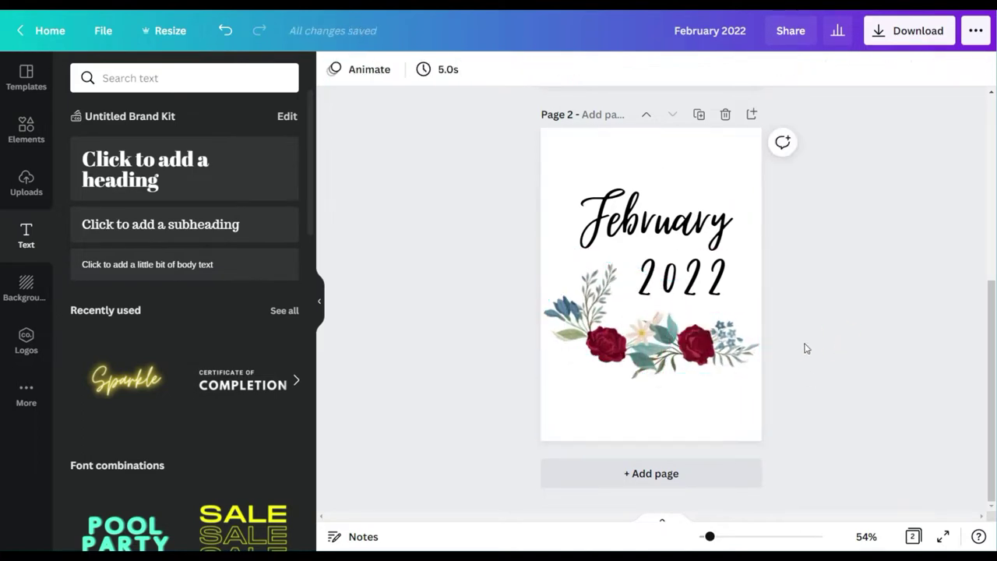
drag(692, 351, 677, 351)
click(882, 342)
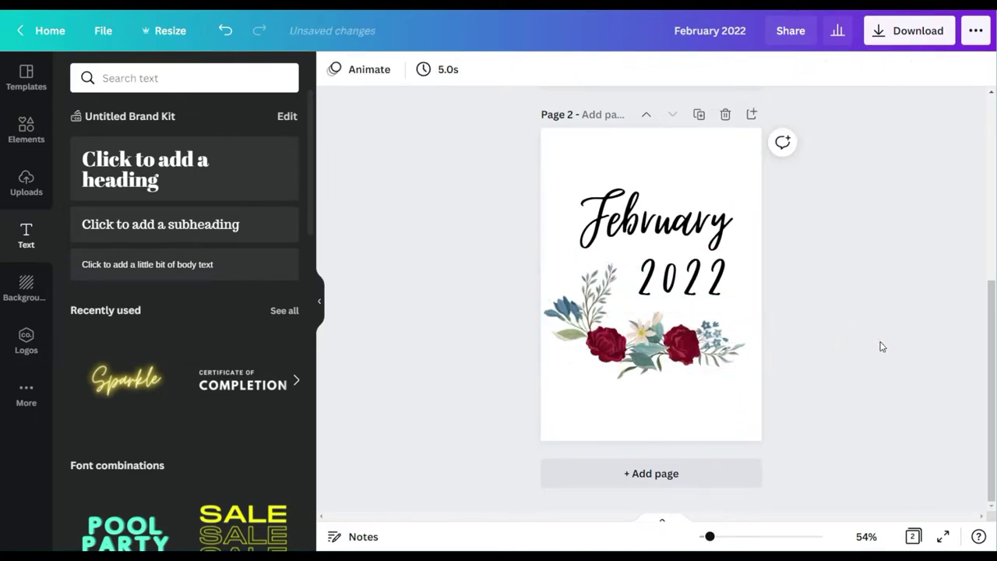
Step: Enlarge the two bouquets together to nearly the full page width and move the right one up slightly
drag(849, 382, 506, 296)
drag(475, 335, 765, 389)
drag(687, 346, 687, 336)
click(880, 327)
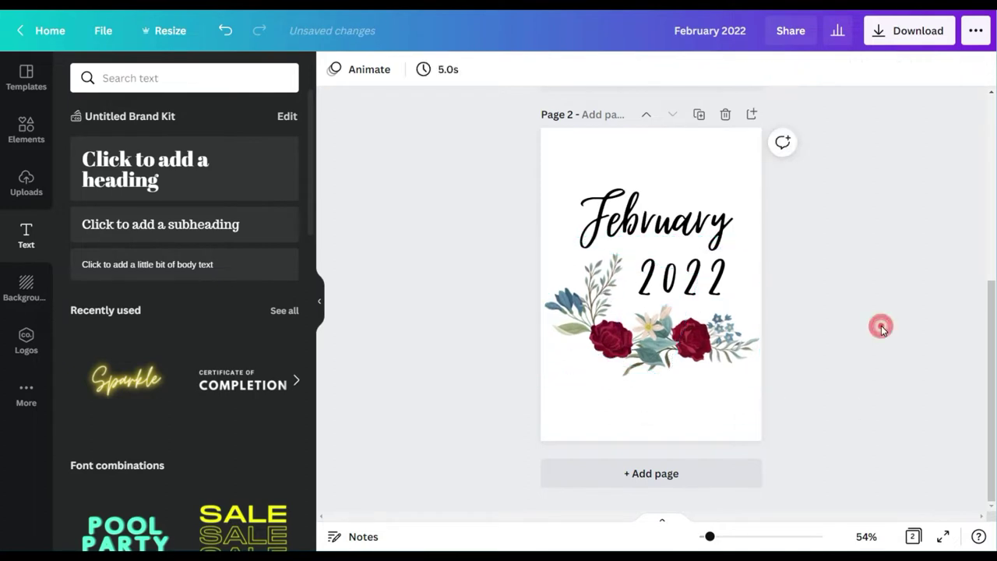
Step: Move the February 2022 heading and the flower arrangement together slightly down the page
drag(791, 335, 490, 204)
drag(701, 257, 701, 271)
click(862, 270)
Step: Rotate the left bouquet slightly clockwise and nudge the complete cover design up a little
click(611, 349)
drag(600, 396, 580, 395)
drag(576, 241, 575, 238)
drag(703, 299, 757, 307)
click(724, 361)
click(858, 301)
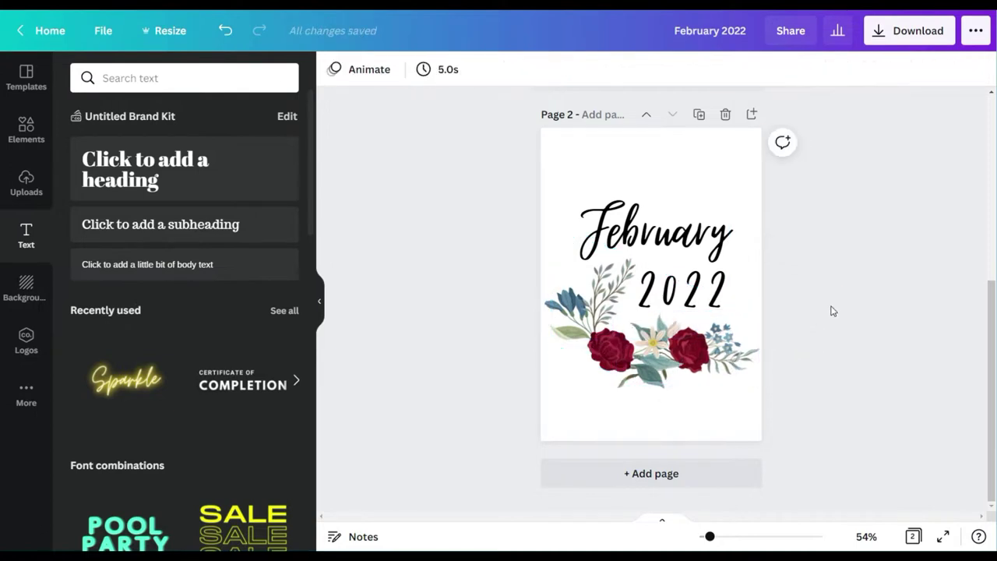
drag(831, 313, 487, 242)
click(862, 330)
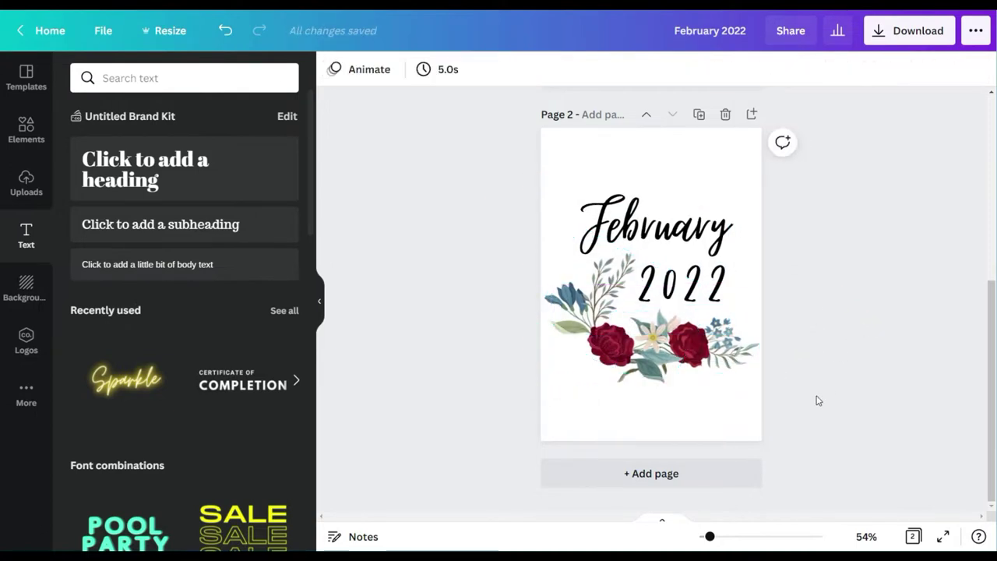
Step: Add a blank third page and insert a five-by-five square grid from a graphics search for "grid"
click(636, 474)
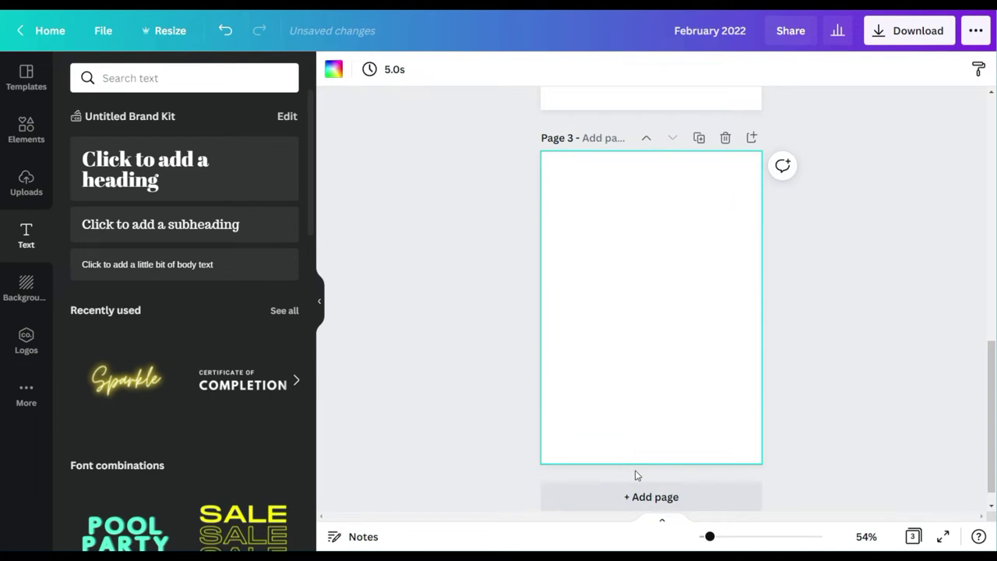
click(16, 136)
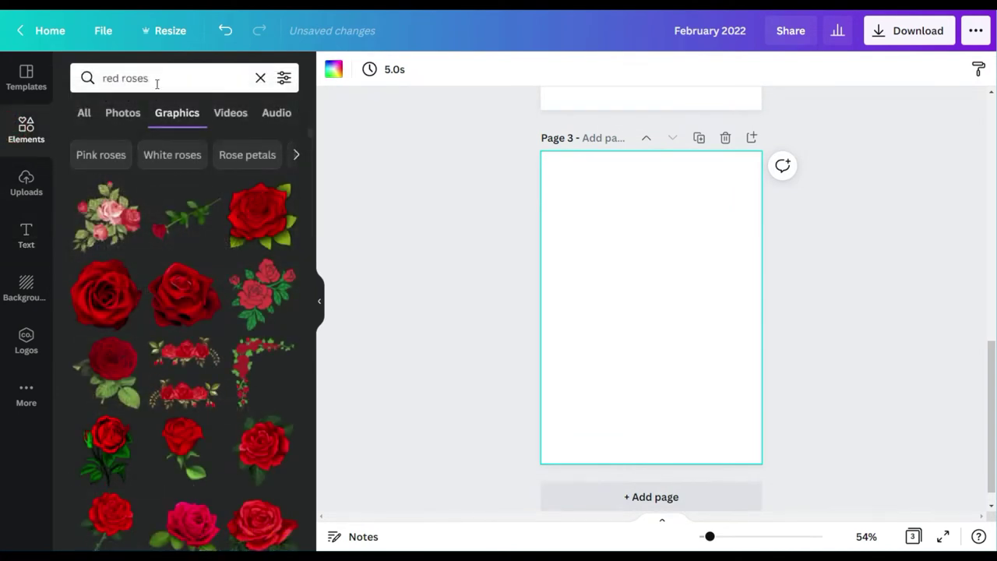
click(260, 79)
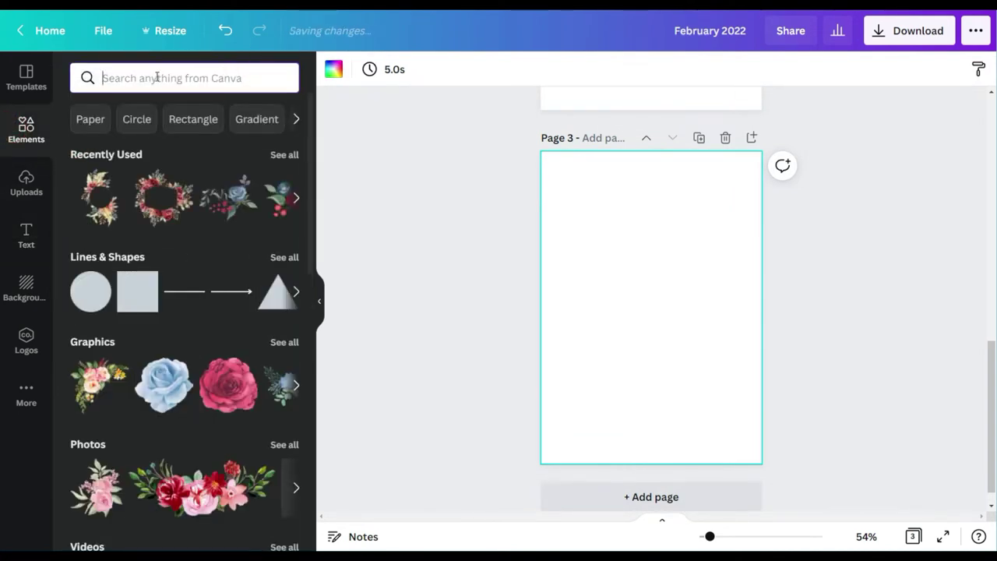
text(grid)
key(Return)
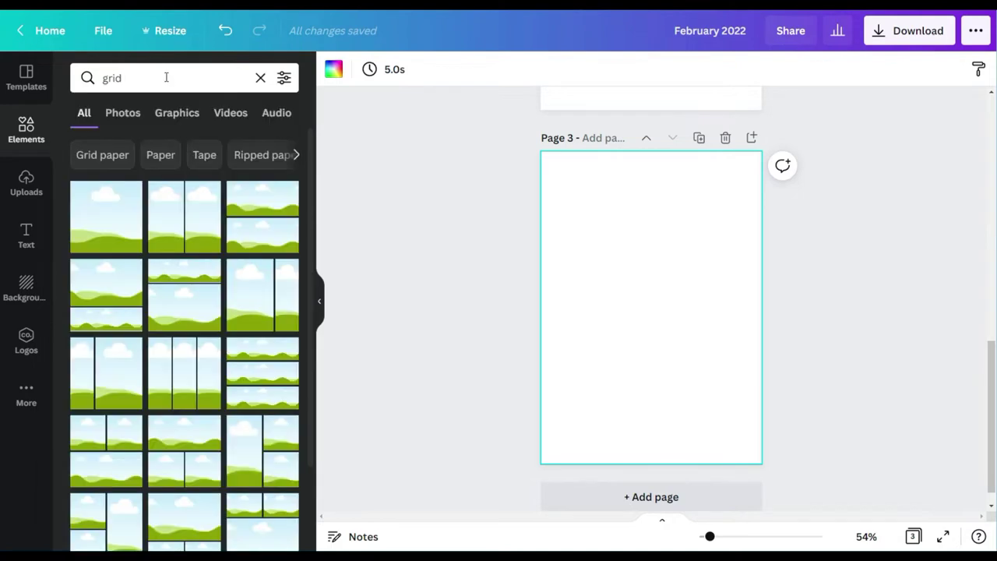
click(175, 115)
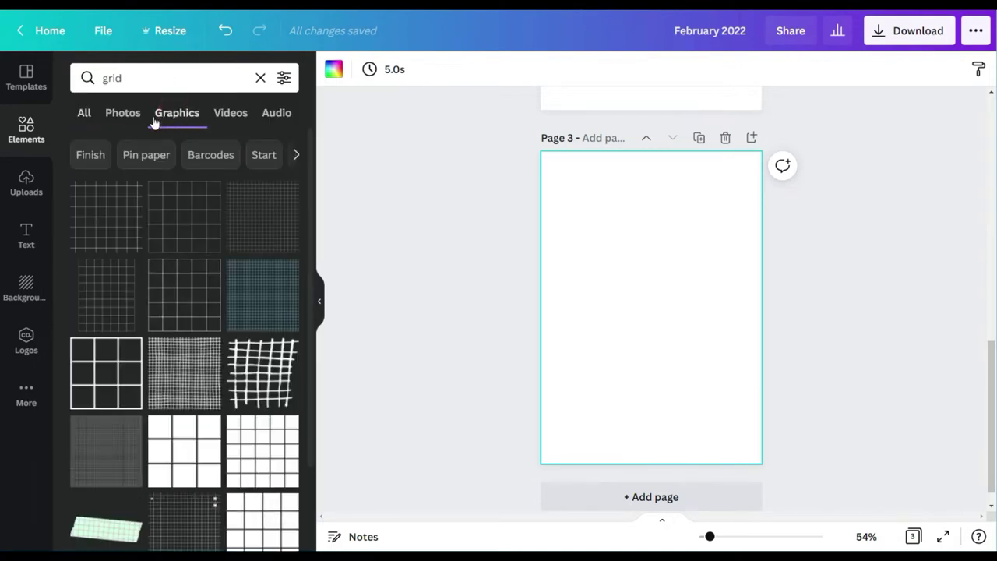
click(175, 224)
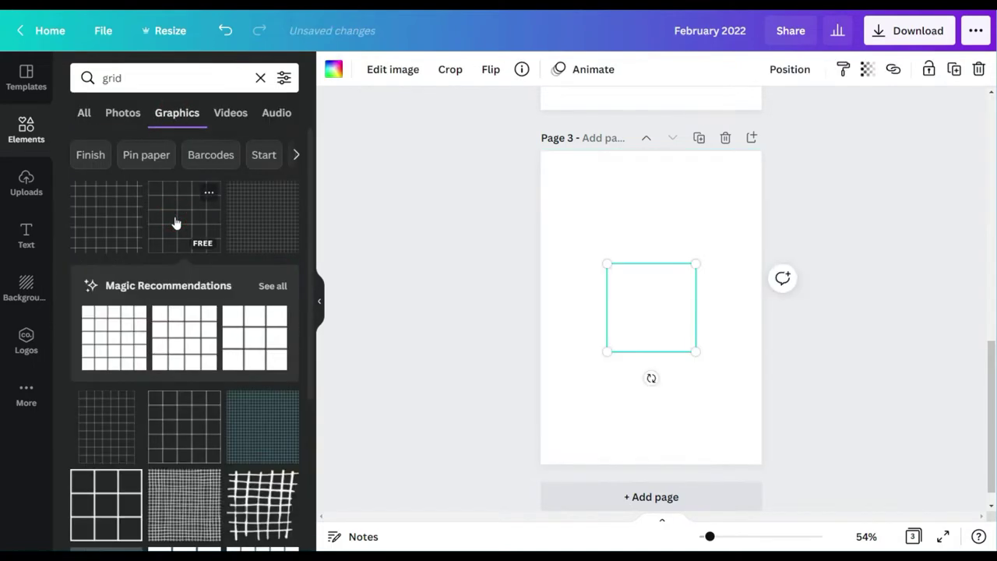
Step: Color the grid on page 3 black and enlarge it to span most of the page width
click(333, 69)
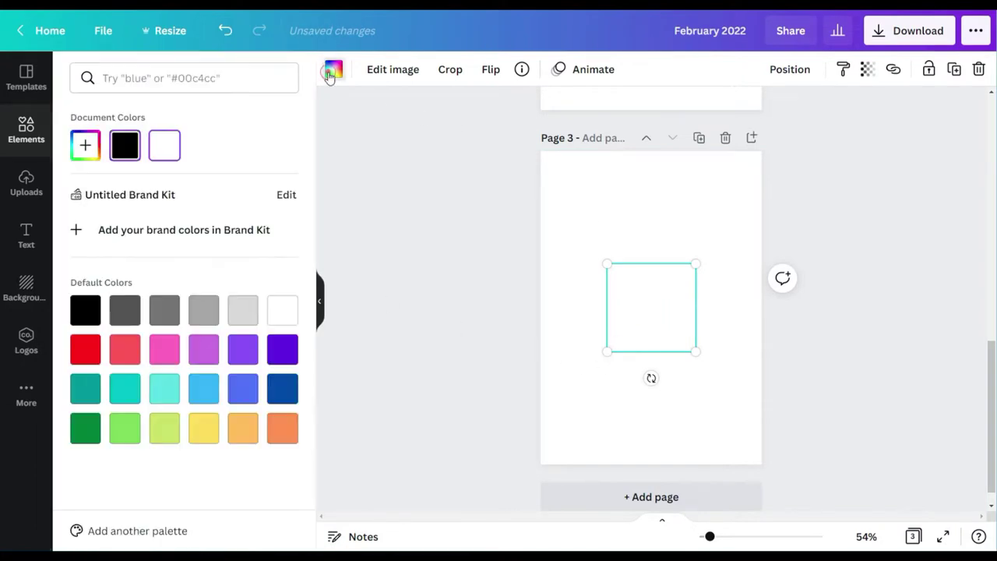
click(126, 145)
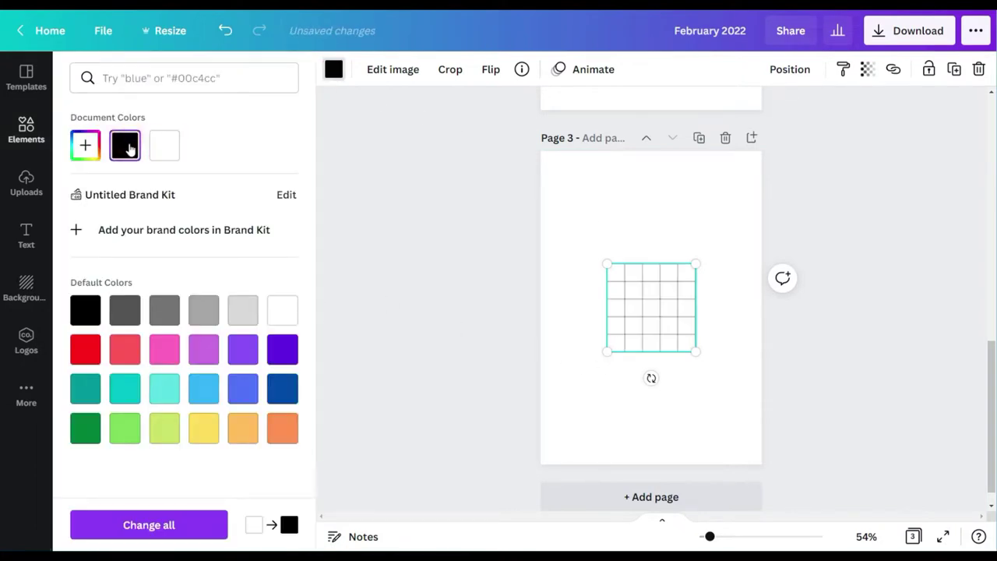
drag(606, 264, 562, 220)
drag(696, 351, 740, 395)
click(801, 403)
Step: Recolor the grid with a custom muted blue that matches the blue flowers on the cover
click(726, 354)
click(333, 70)
click(242, 388)
scroll(651, 296, up, 3)
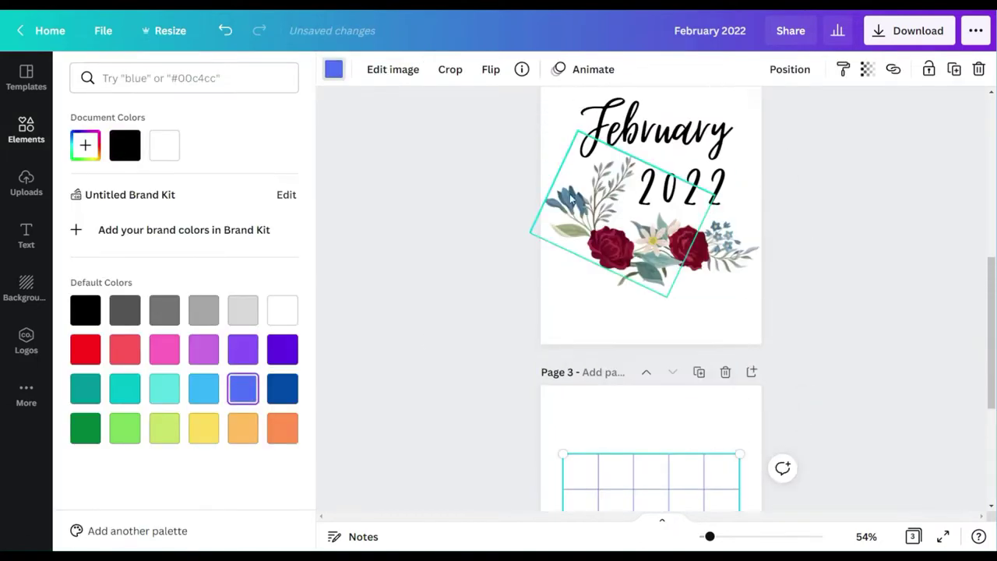
click(85, 145)
click(154, 205)
drag(204, 270, 193, 272)
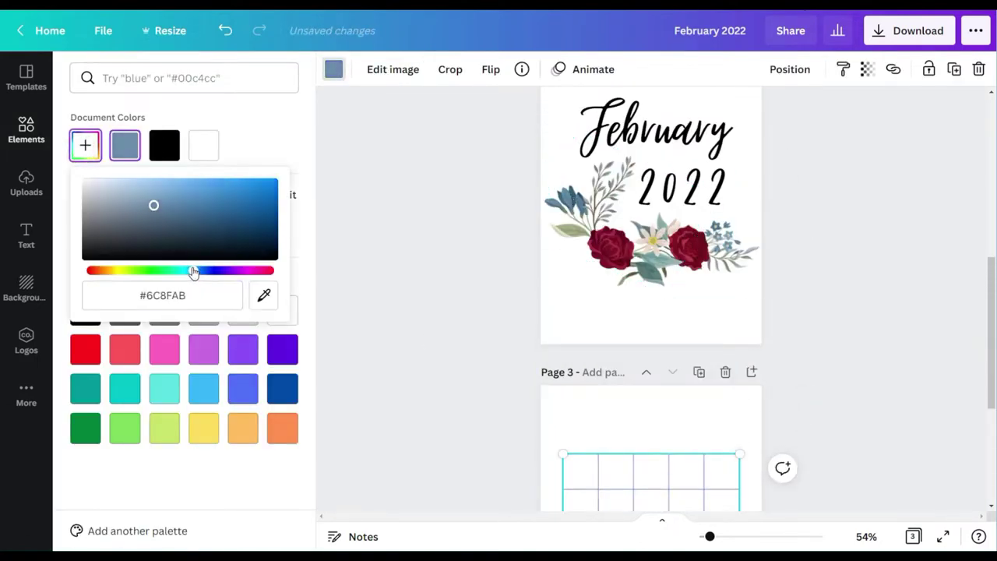
click(446, 272)
Step: Darken the grid's custom color to a deeper slate blue
scroll(461, 283, down, 4)
scroll(886, 285, up, 3)
scroll(886, 285, down, 2)
click(685, 320)
click(333, 71)
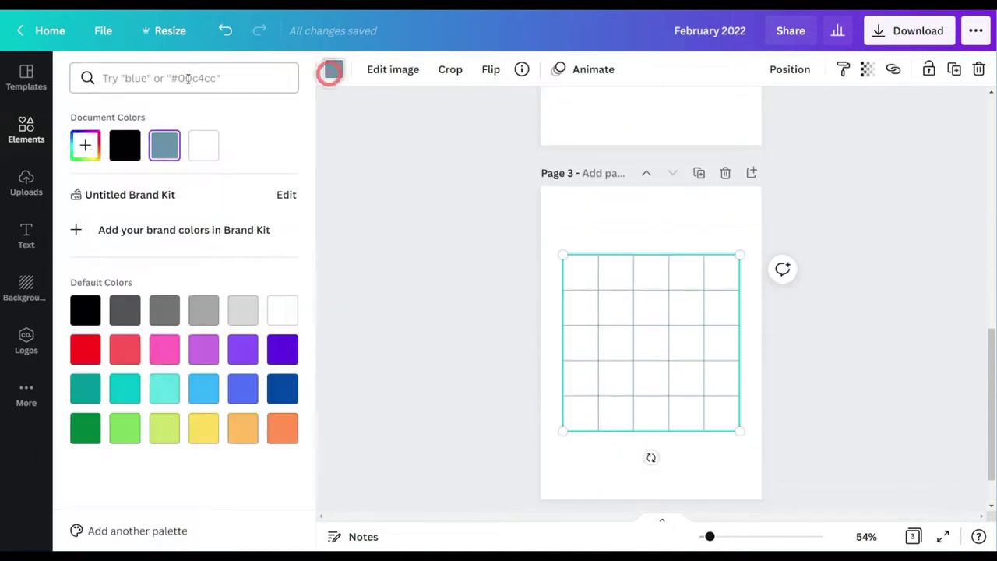
click(85, 145)
click(164, 219)
click(438, 246)
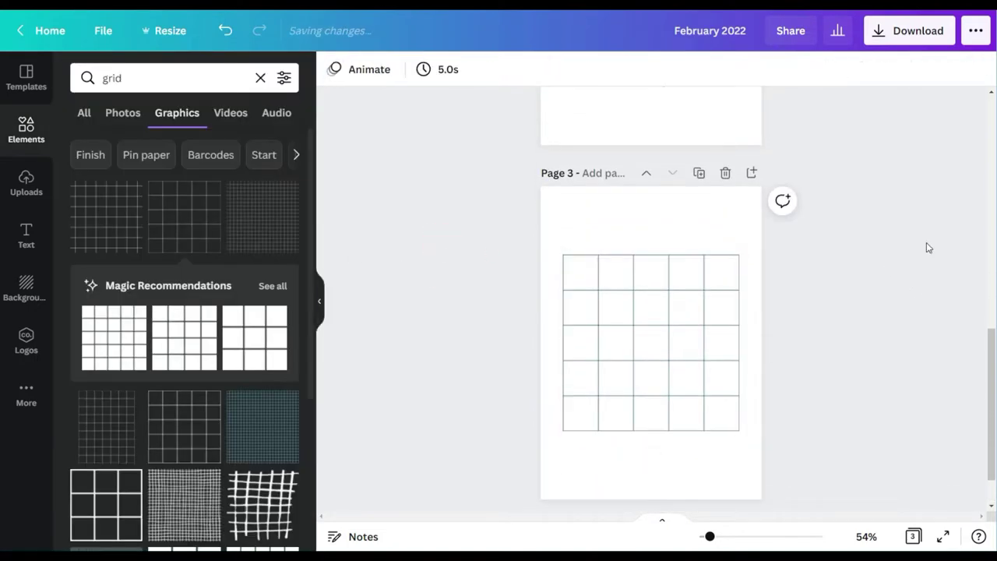
Step: Add a square shape and stretch it into a 118.4 by 7.3 header bar along the grid's top edge
click(26, 136)
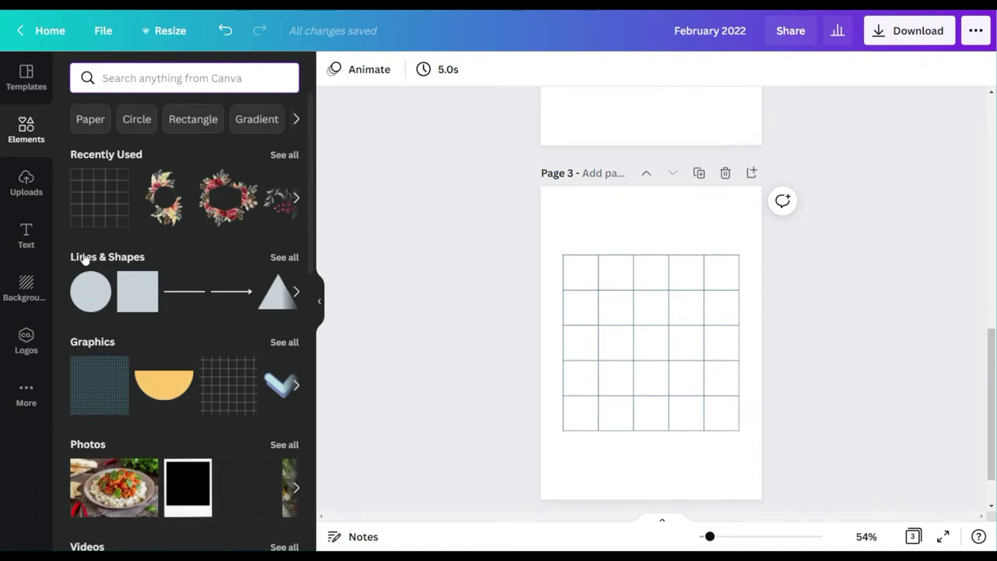
click(128, 287)
drag(657, 353, 638, 320)
drag(623, 366, 627, 257)
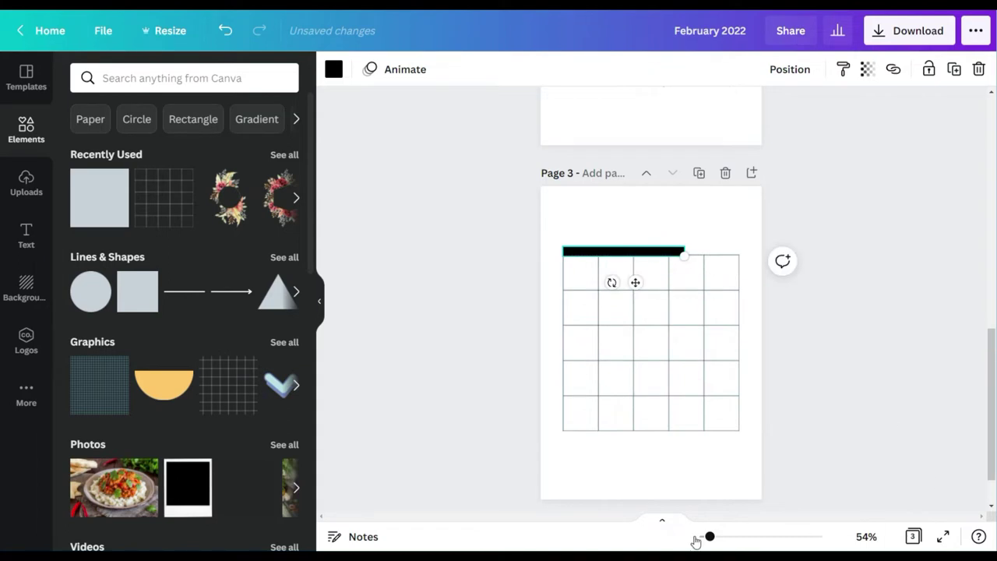
drag(697, 537, 734, 536)
drag(750, 205, 966, 213)
drag(403, 214, 339, 214)
drag(964, 194, 902, 198)
drag(341, 214, 395, 215)
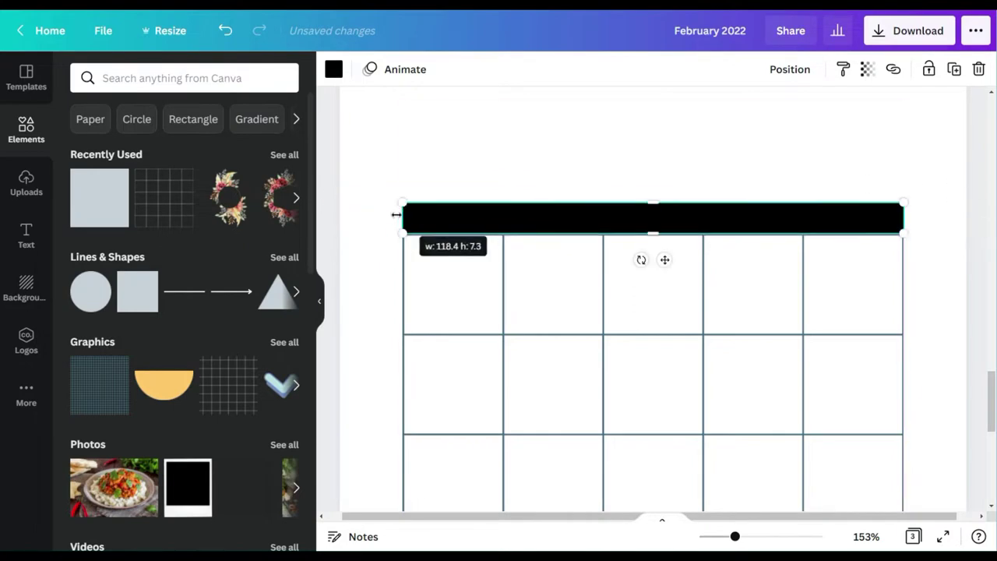
Step: Color the header bar with the same slate blue as the grid
click(333, 68)
click(163, 144)
click(431, 171)
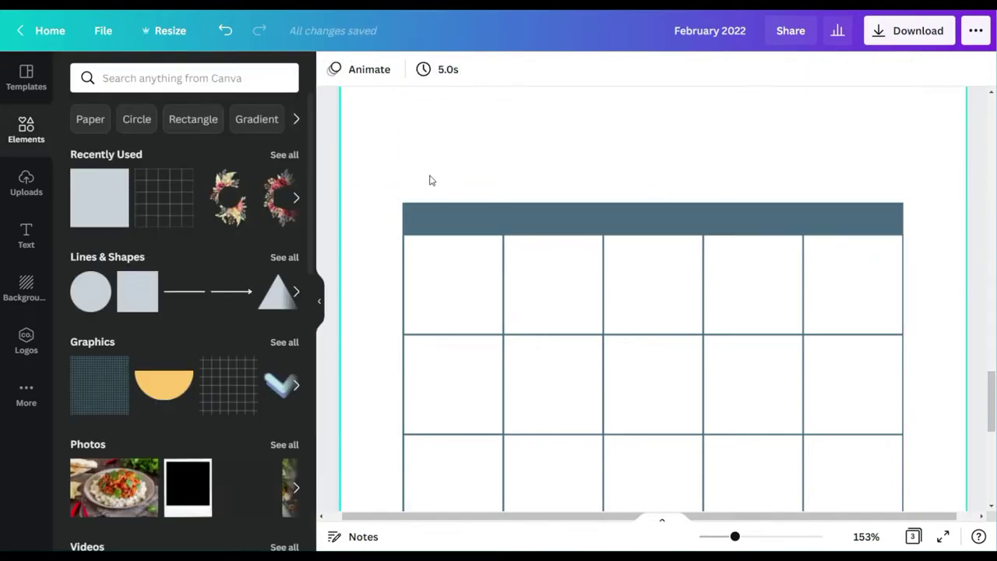
Step: Add the subheading "Monday" in white at size 12.4 and place it in the header bar above the first column
click(24, 246)
click(274, 234)
text(Monday)
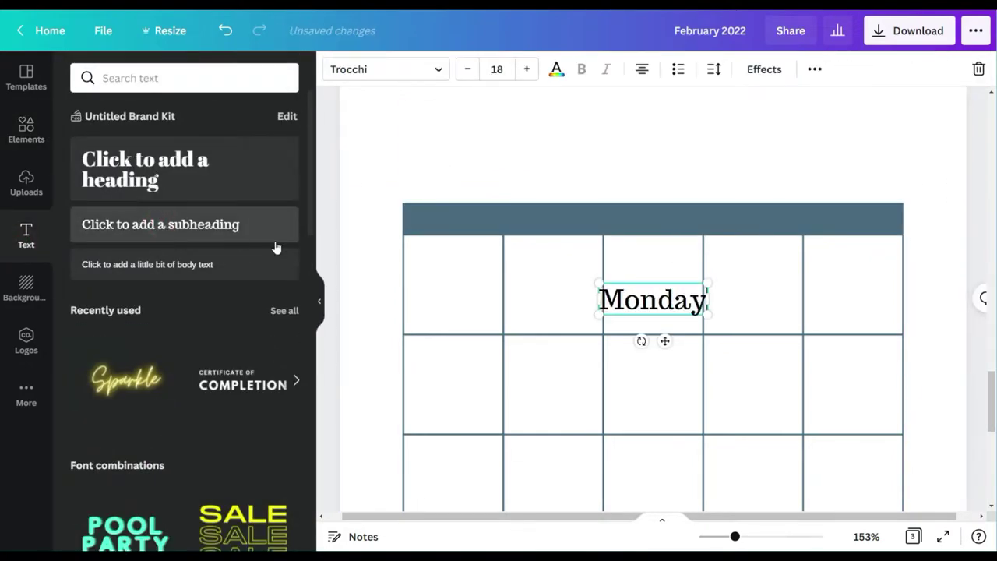
drag(664, 341, 475, 260)
drag(519, 234, 465, 254)
click(556, 69)
Step: Try several fonts on the Monday label, including Versailles and Tenor Sans, and set it to Sailors
click(393, 70)
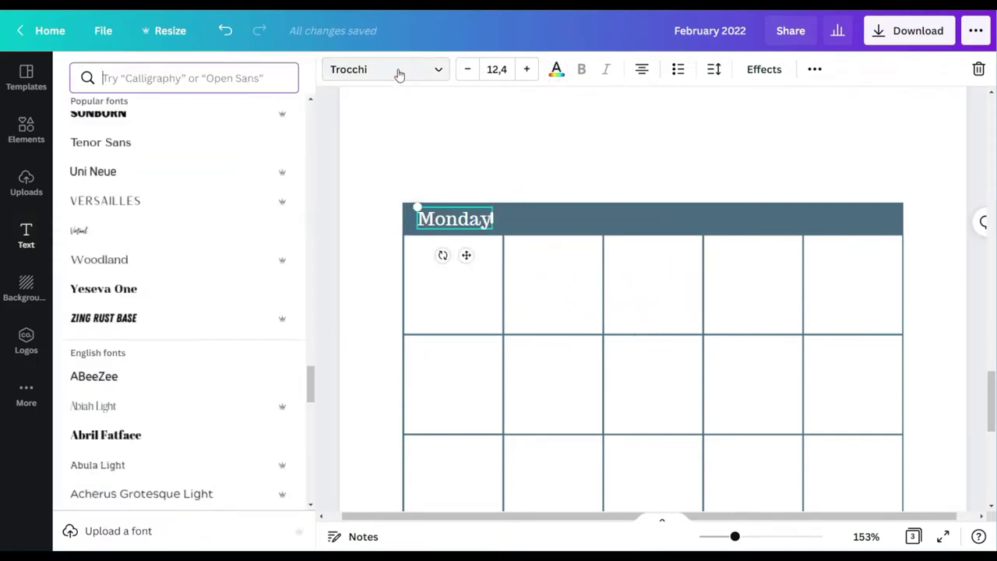
click(105, 231)
click(145, 204)
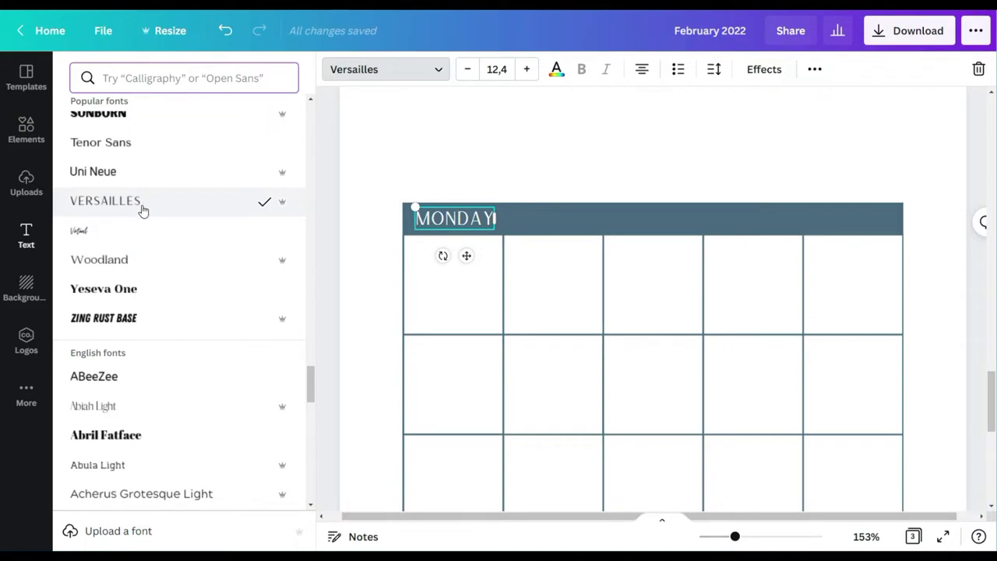
click(127, 263)
scroll(123, 226, up, 1)
scroll(118, 214, up, 2)
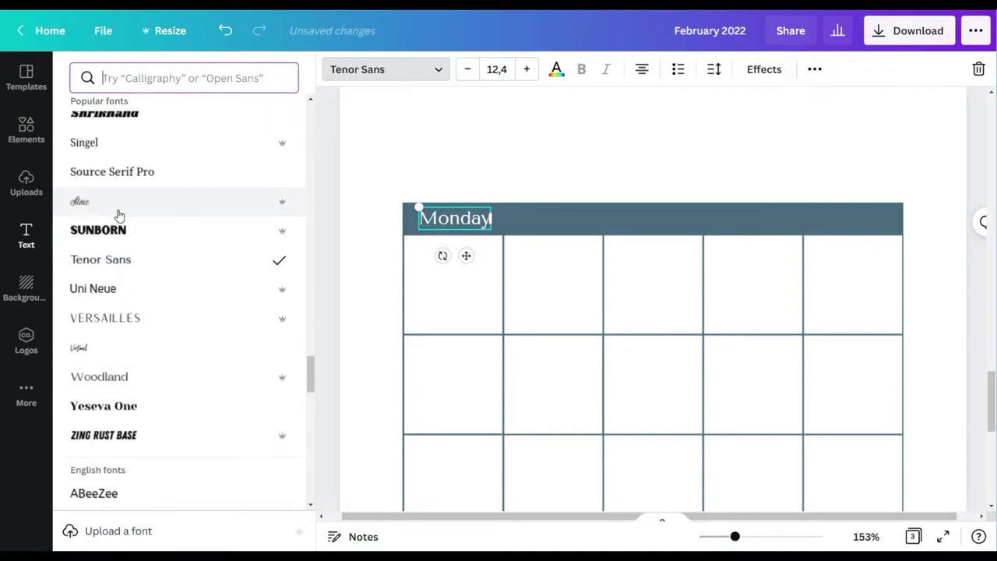
click(116, 204)
scroll(116, 233, up, 2)
click(115, 205)
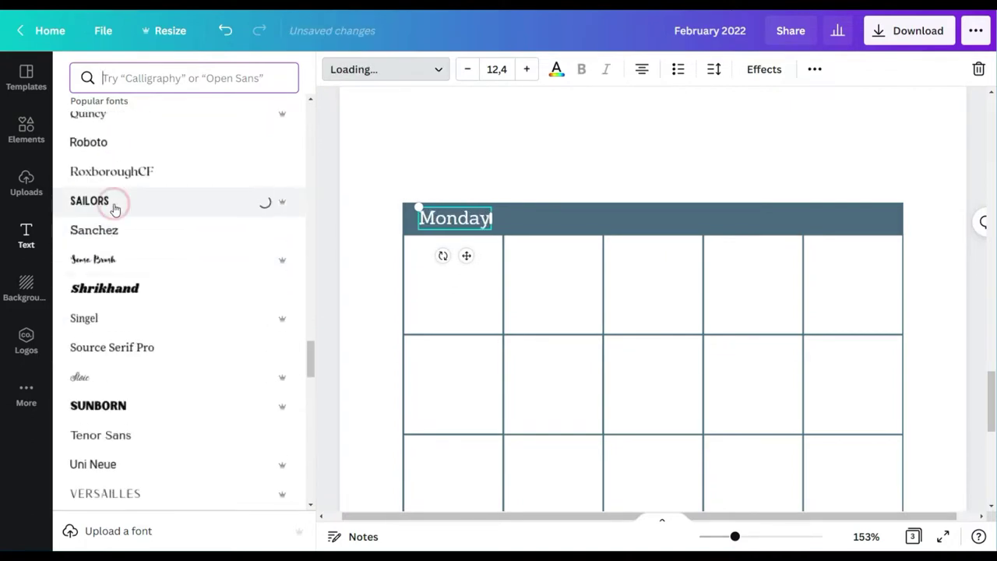
scroll(115, 208, up, 1)
Step: Check the cover design on page 2 and add the heading text "February 2022" to page 3
scroll(625, 227, up, 15)
scroll(668, 238, down, 14)
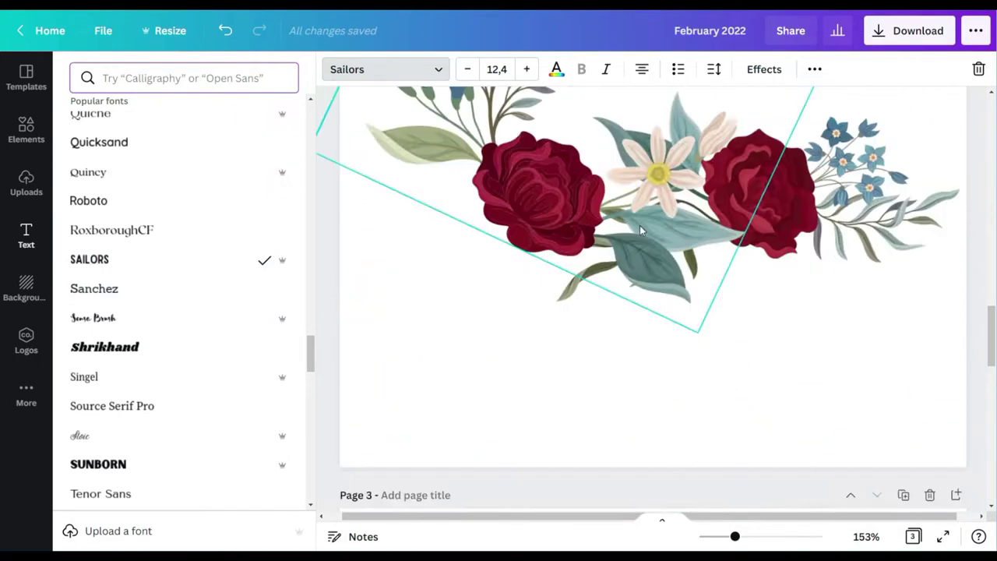
click(26, 234)
click(145, 169)
text(February 202)
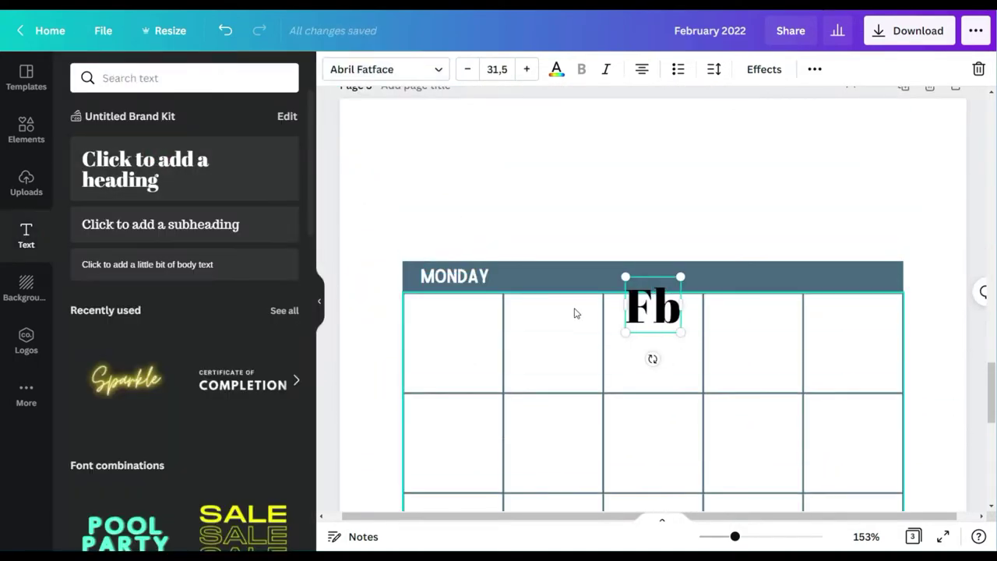
text(2)
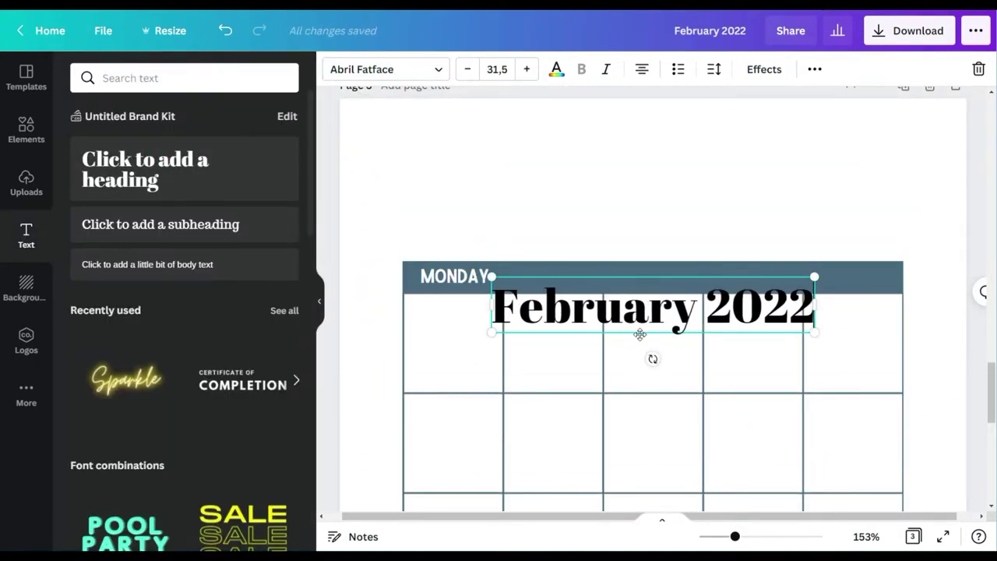
Step: Move the February 2022 heading above the calendar grid, set its font to Virtual and enlarge it to size 62.3
drag(639, 335, 623, 194)
click(386, 70)
scroll(169, 207, down, 10)
click(167, 203)
drag(714, 187, 858, 243)
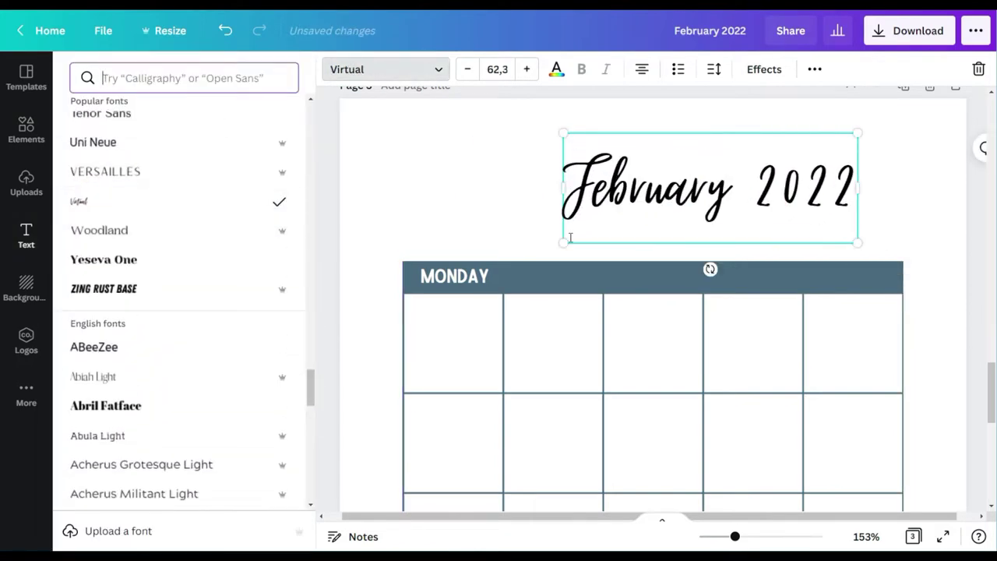
Step: Enlarge the February 2022 heading to size 84.1, extending it toward the calendar grid
drag(563, 242, 460, 281)
key(Escape)
Step: Try several fonts on the Monday label, including Uni Neue, and set it to Muller
click(454, 276)
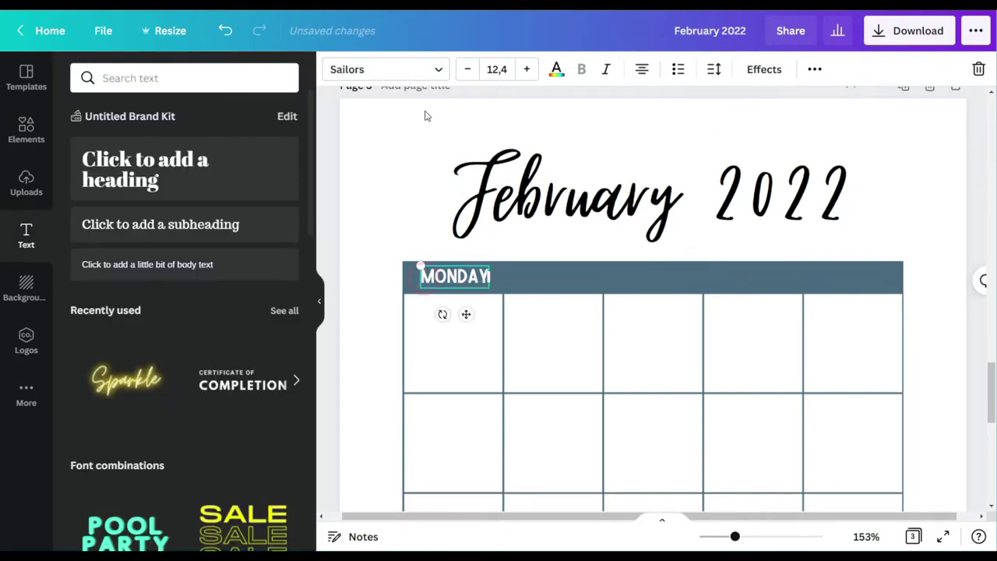
click(386, 69)
click(138, 265)
scroll(139, 266, up, 1)
click(111, 229)
scroll(117, 239, up, 3)
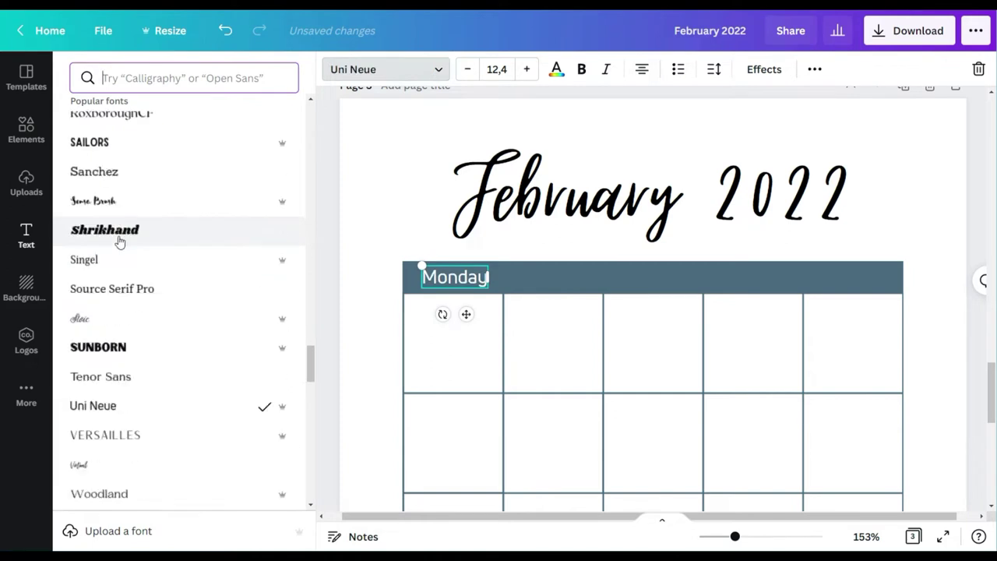
click(127, 263)
scroll(117, 234, up, 2)
click(113, 212)
scroll(123, 198, up, 5)
click(122, 200)
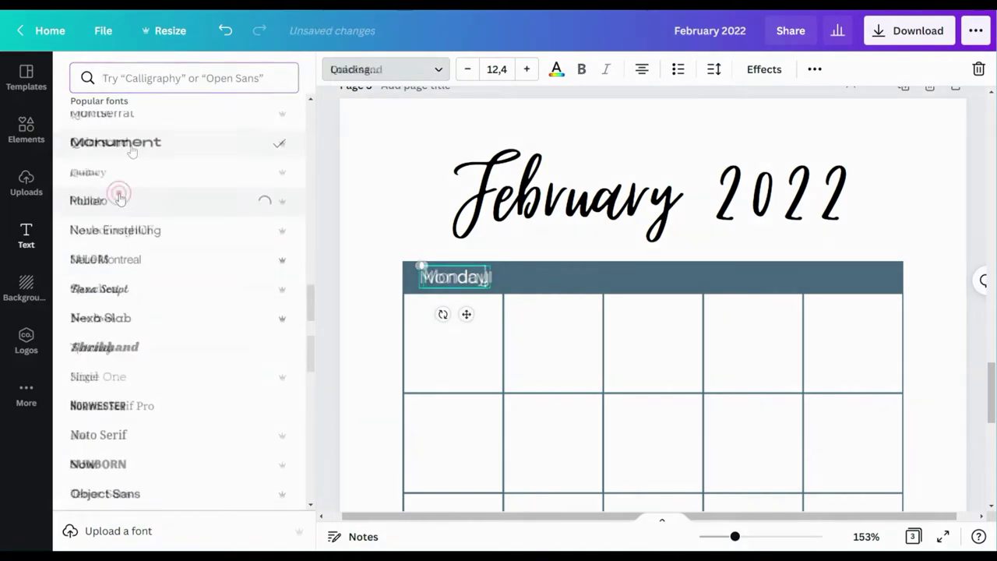
click(141, 232)
click(133, 200)
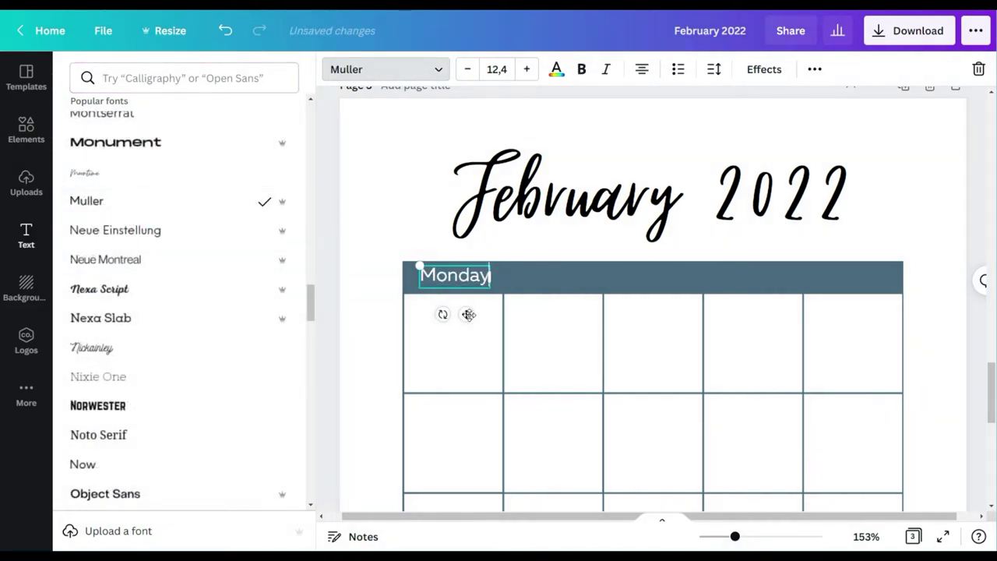
click(383, 216)
Step: Duplicate the Monday label for the second and third columns, changing the copies to Tuesday and Wednesday
click(453, 279)
click(815, 70)
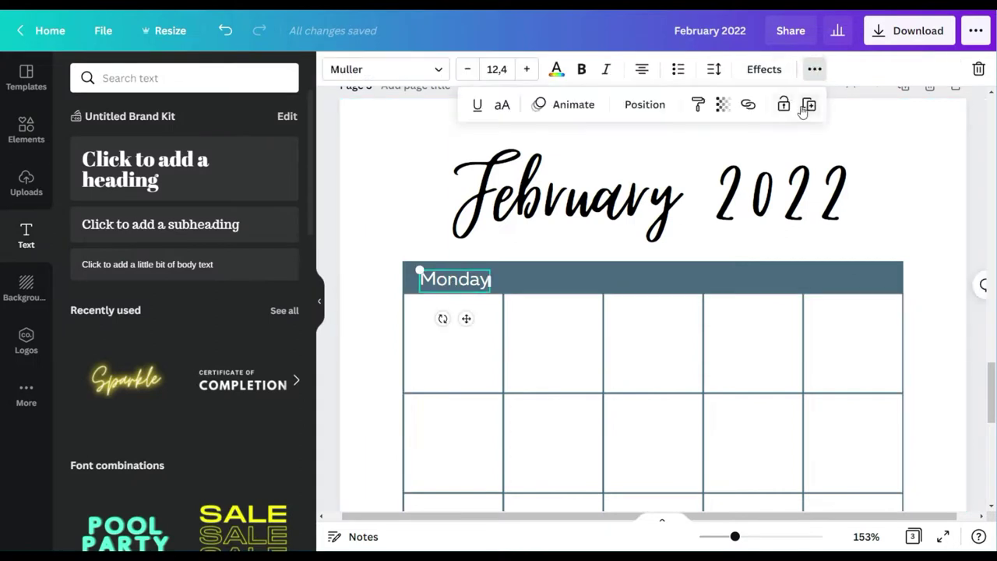
click(807, 106)
drag(476, 328, 560, 319)
double_click(552, 281)
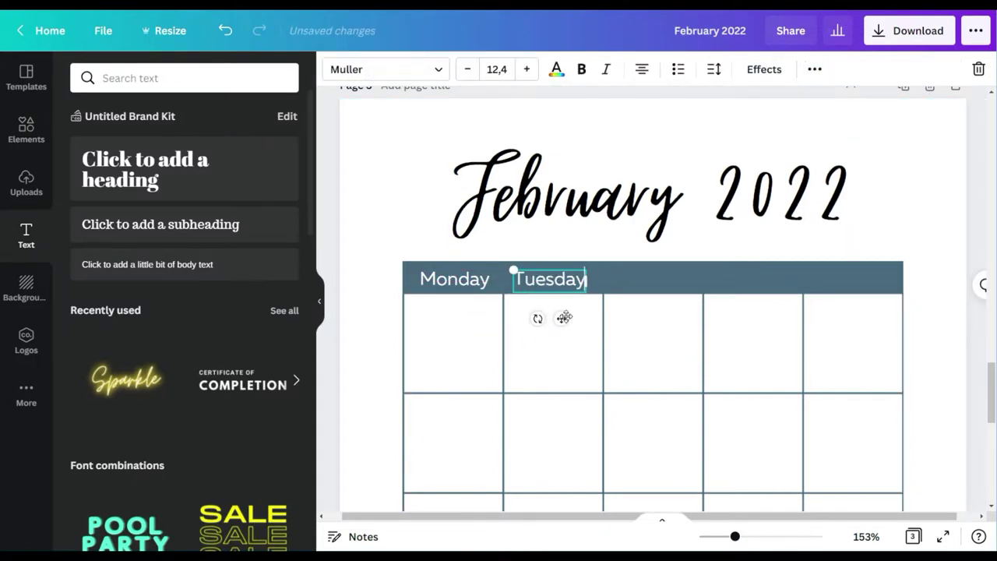
drag(566, 316, 571, 317)
click(815, 70)
click(794, 107)
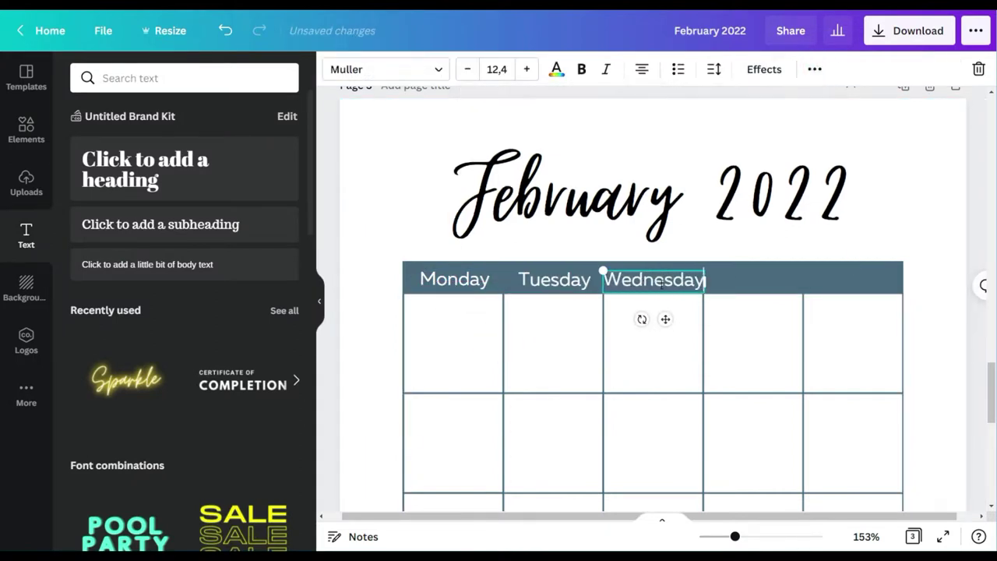
Step: Set the font size of the Wednesday, Tuesday and Monday labels to 10
click(496, 70)
click(500, 167)
click(555, 282)
click(499, 69)
click(499, 168)
click(466, 284)
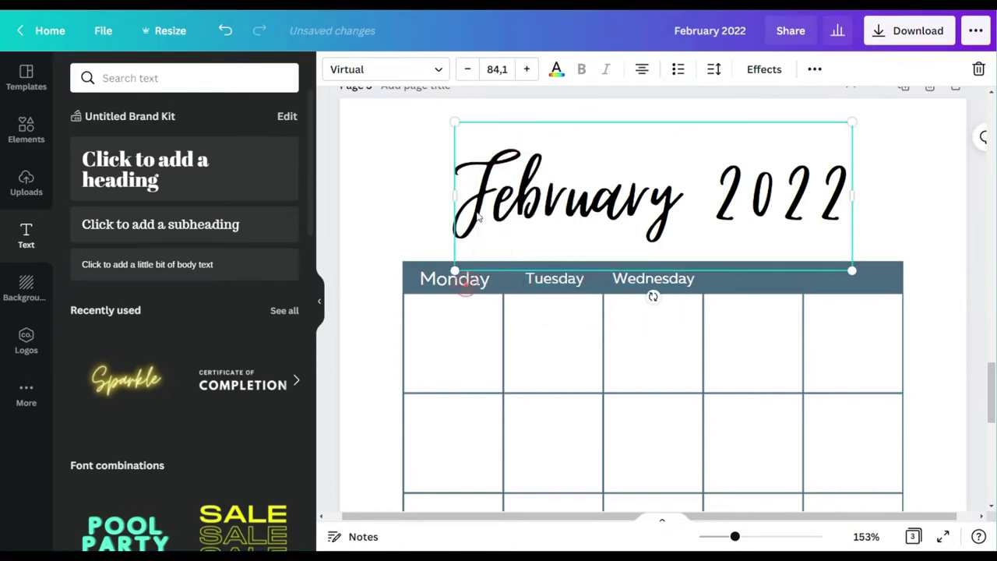
click(466, 283)
click(497, 70)
click(496, 167)
click(644, 363)
Step: Duplicate the weekday label for the fourth and fifth columns, changing the copies to Thursday and Friday
click(655, 278)
click(816, 70)
click(809, 104)
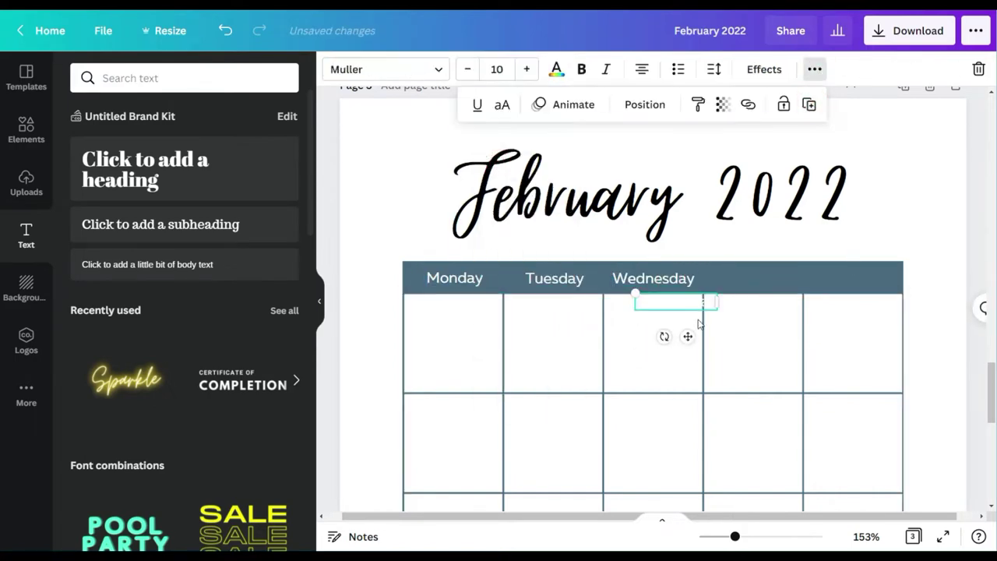
drag(687, 335, 871, 315)
click(815, 70)
click(810, 105)
double_click(865, 281)
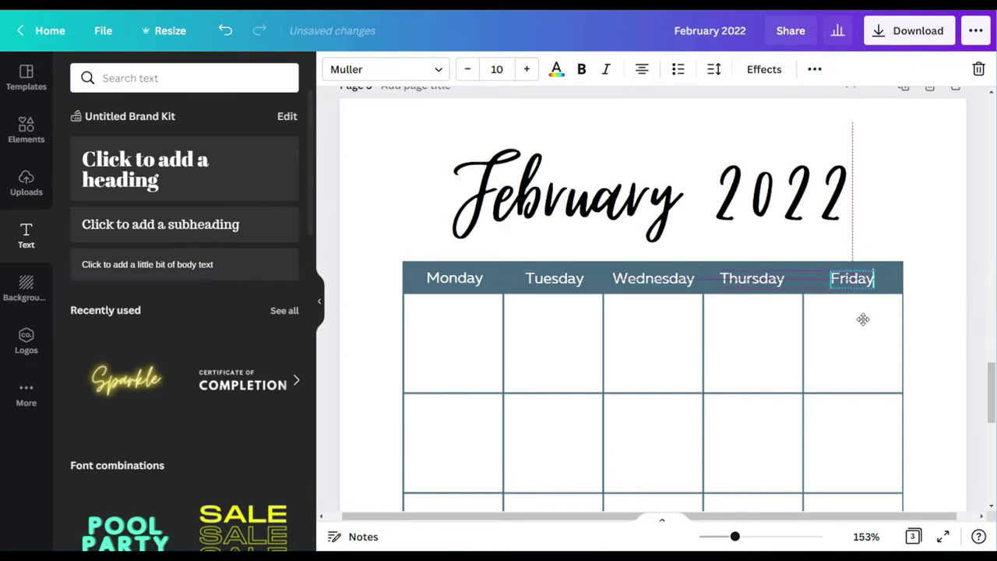
click(934, 350)
Step: Widen the February 2022 heading's text box to the grid's edge and set its font size to 96
drag(735, 536, 716, 537)
scroll(818, 341, up, 1)
scroll(881, 351, down, 1)
click(735, 204)
drag(754, 204, 780, 204)
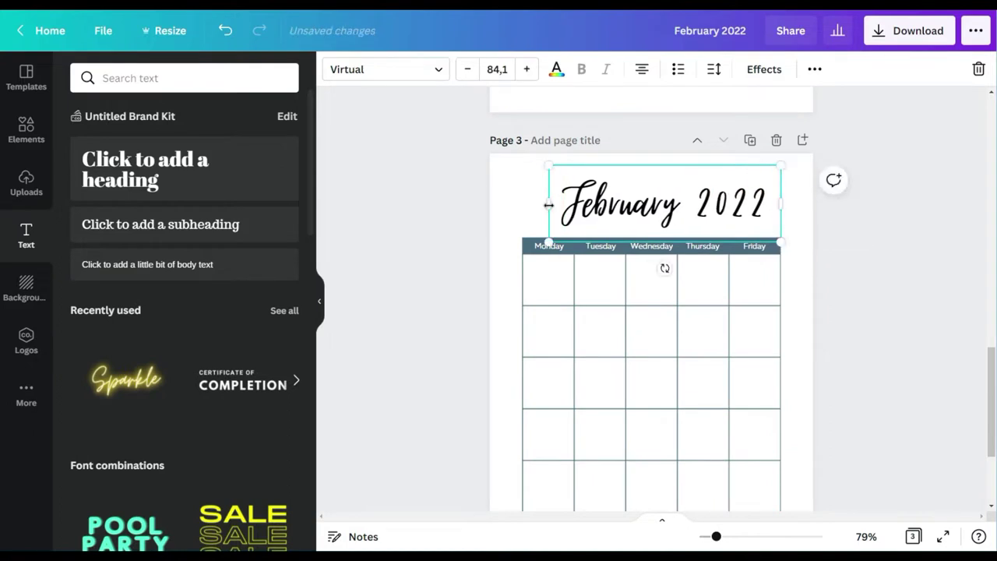
click(497, 68)
scroll(507, 338, down, 3)
click(503, 341)
Step: Enlarge the February 2022 heading further so it spans the grid's width, and move it up above the header bar
click(497, 69)
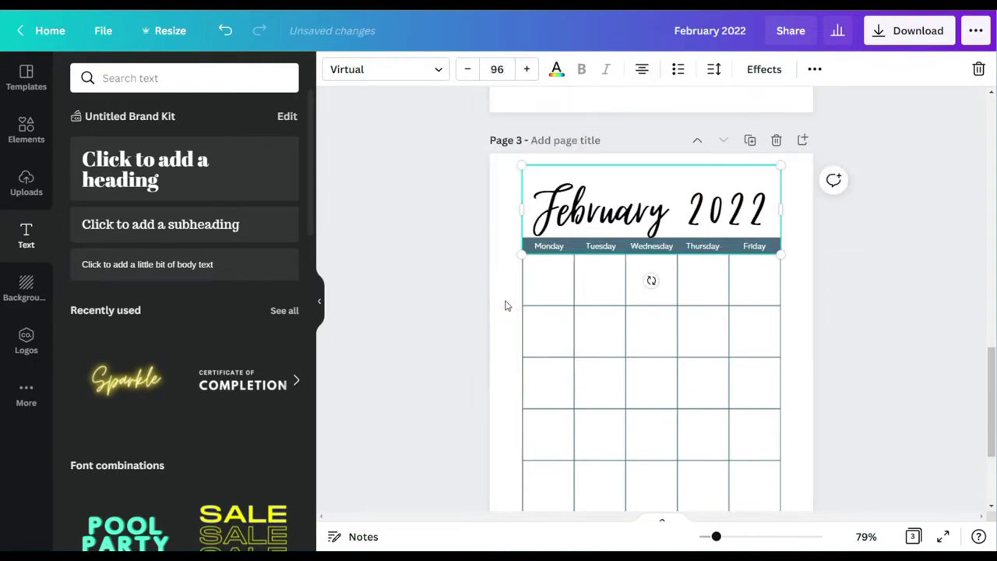
click(505, 335)
mouse_move(781, 214)
mouse_down()
mouse_move(792, 213)
mouse_move(780, 214)
mouse_up()
drag(654, 213, 654, 201)
click(879, 249)
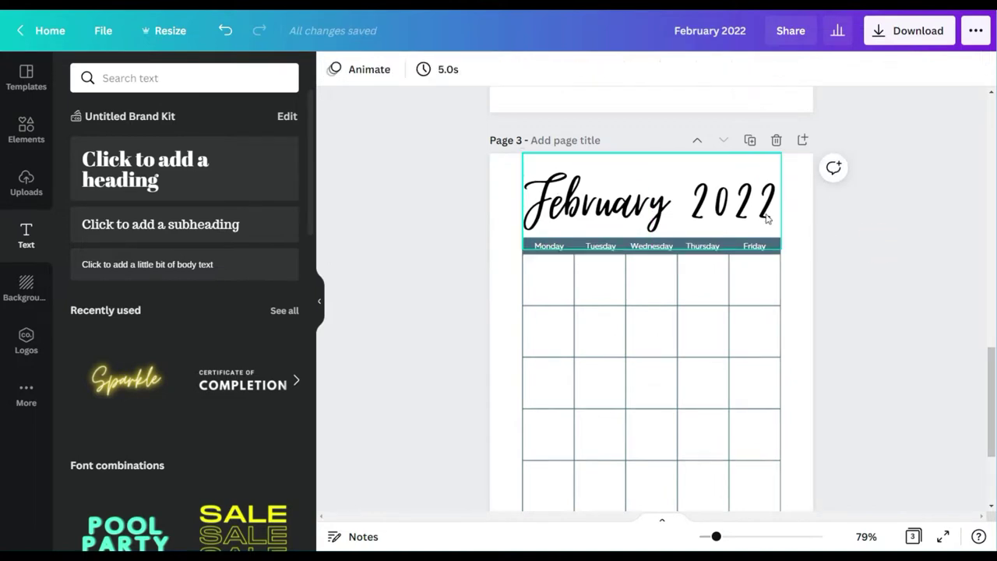
Step: Add page 4 and copy the calendar grid, header bar and Friday label onto it, placing the label above the first column
scroll(845, 265, down, 3)
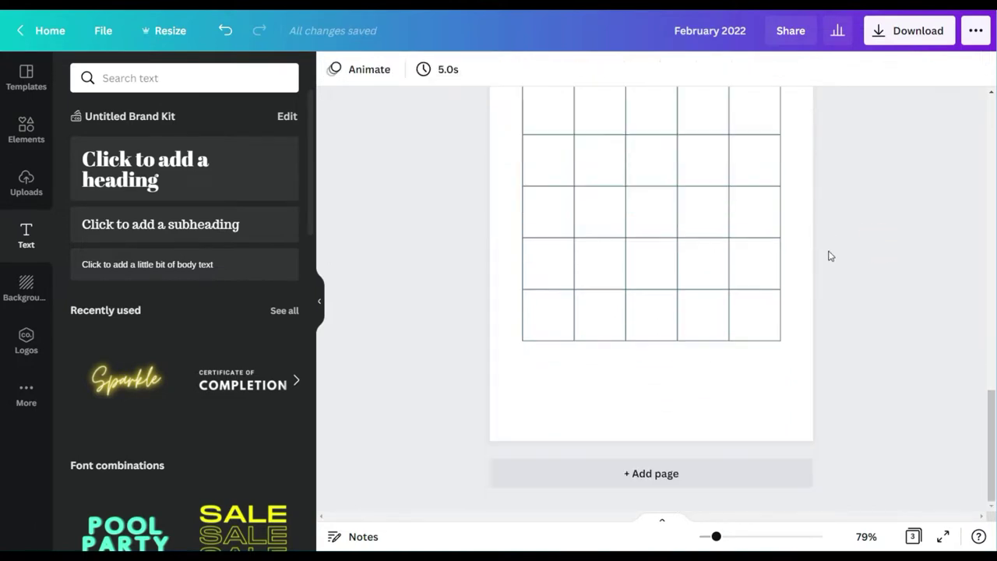
click(643, 474)
scroll(866, 233, up, 5)
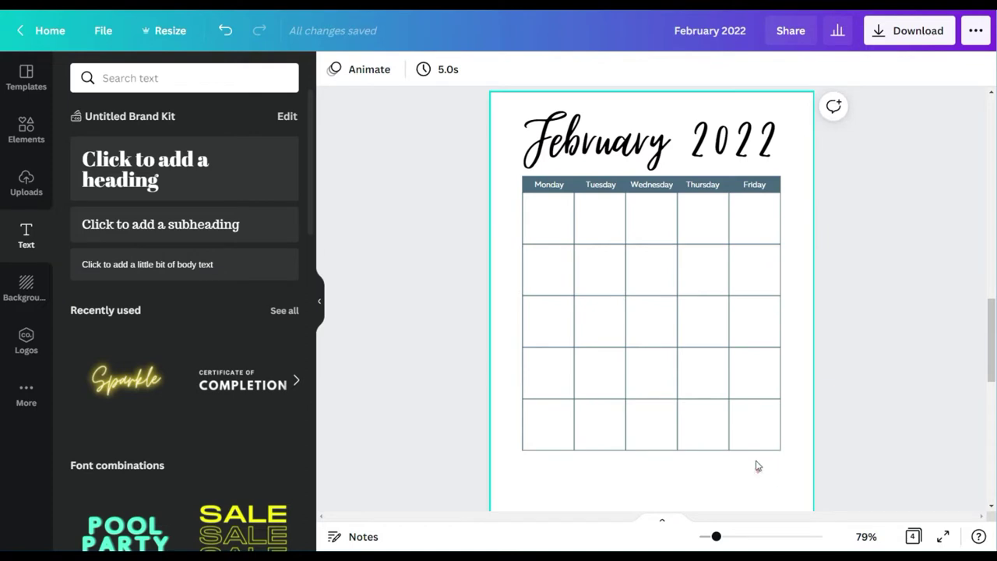
drag(754, 469, 753, 190)
click(850, 69)
click(846, 106)
drag(705, 329, 695, 375)
scroll(699, 357, down, 5)
drag(759, 245, 549, 246)
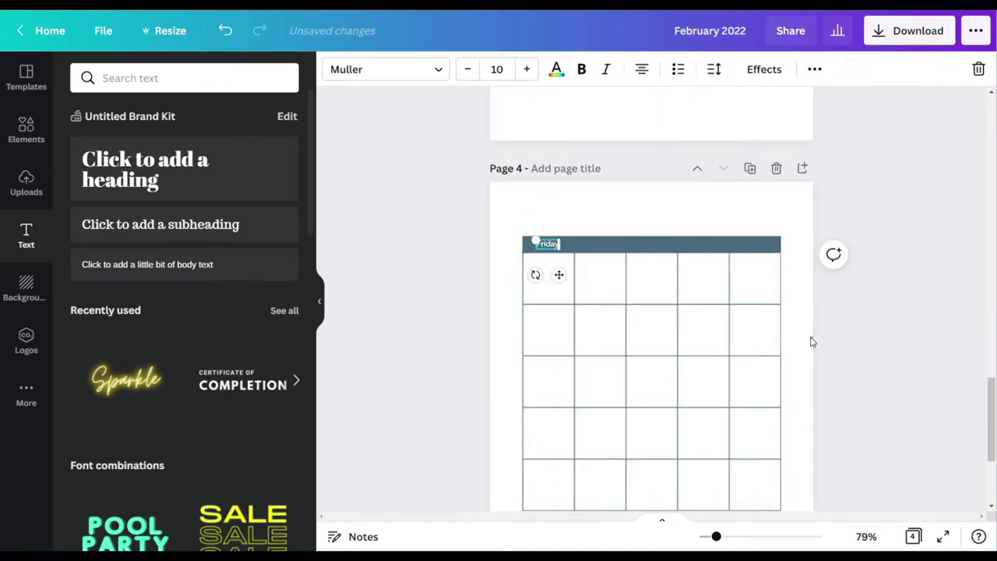
Step: Crop the grid on page 4 to its first two columns and shorten the header bar to match
click(720, 282)
scroll(720, 281, down, 3)
drag(717, 536, 741, 536)
scroll(732, 467, up, 5)
click(450, 69)
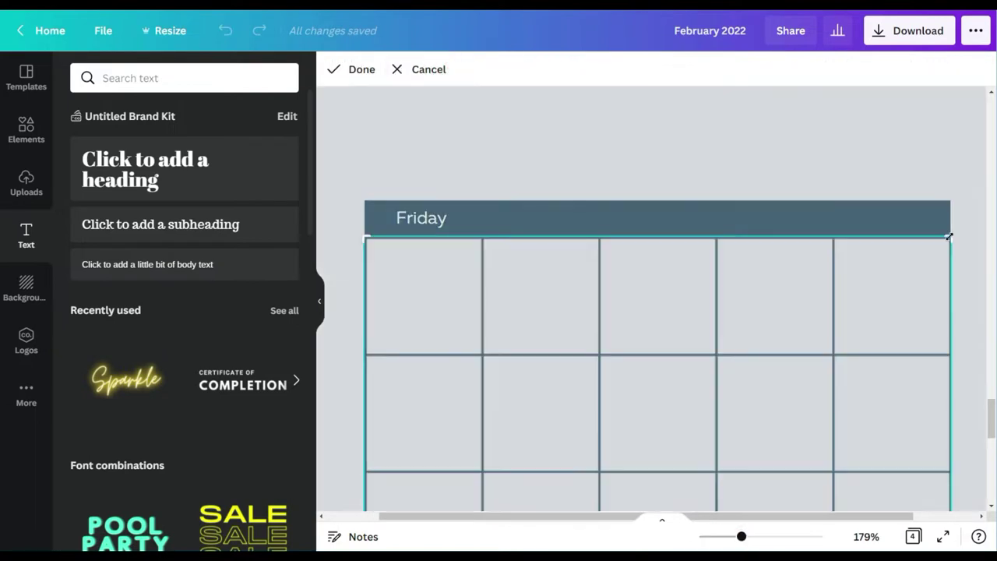
drag(948, 236, 604, 231)
click(720, 334)
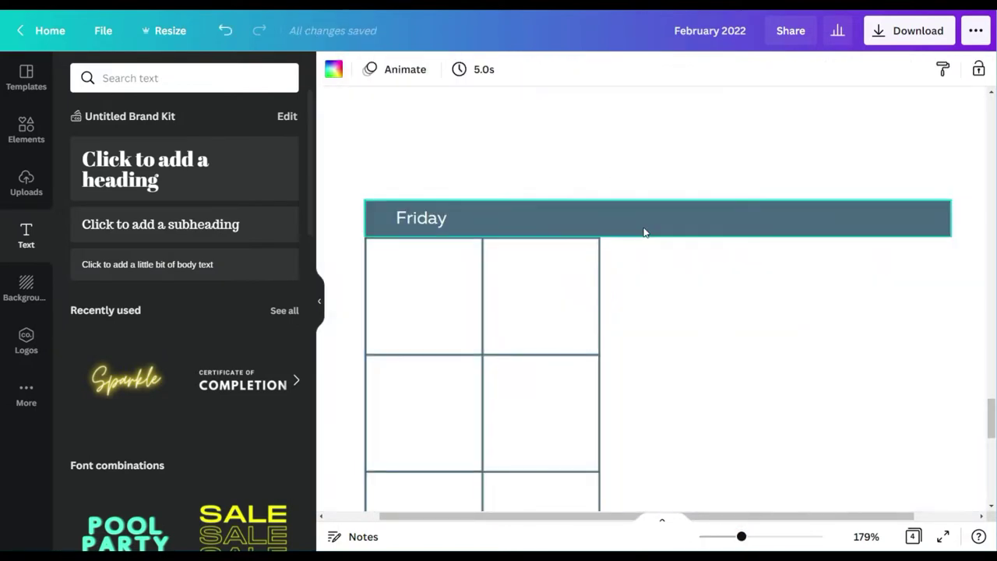
drag(951, 218, 600, 218)
Step: Change the Friday label on page 4 to Saturday and place a duplicate reading Sunday above the second column
click(413, 218)
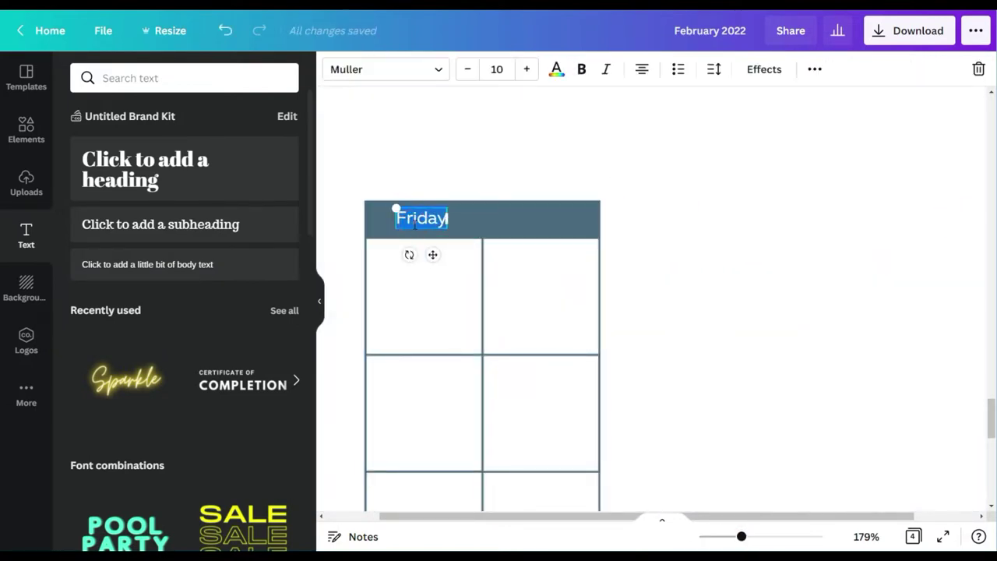
click(815, 69)
click(809, 106)
drag(459, 277, 537, 260)
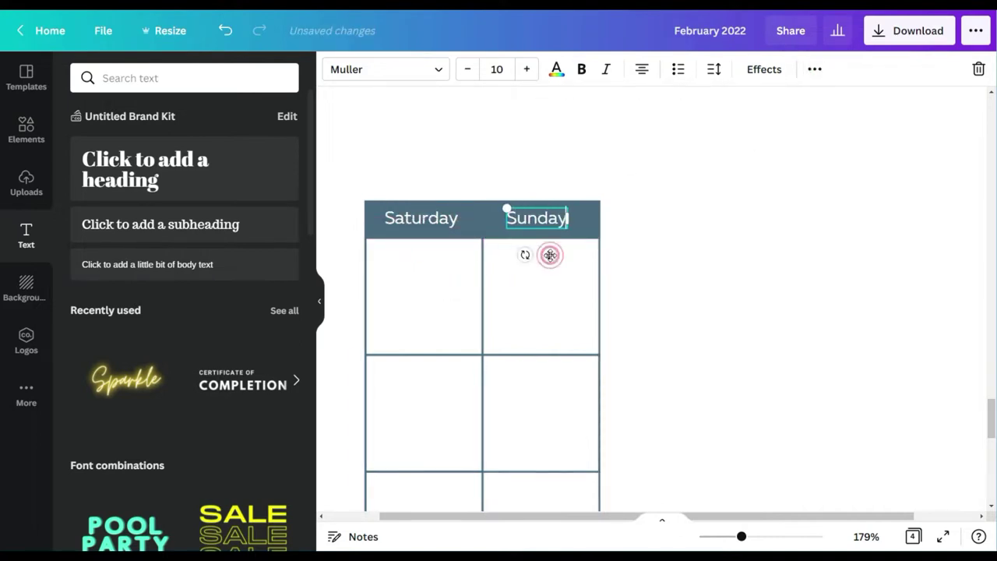
Step: Add the body text 31 at size 8 in the upper right corner of the first Monday cell on page 3
drag(741, 536, 735, 535)
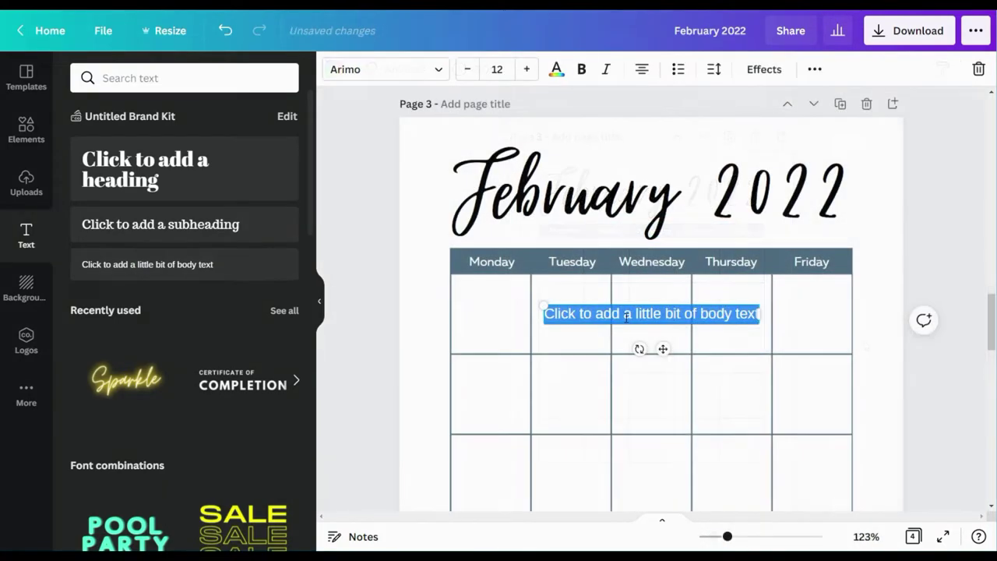
text(1)
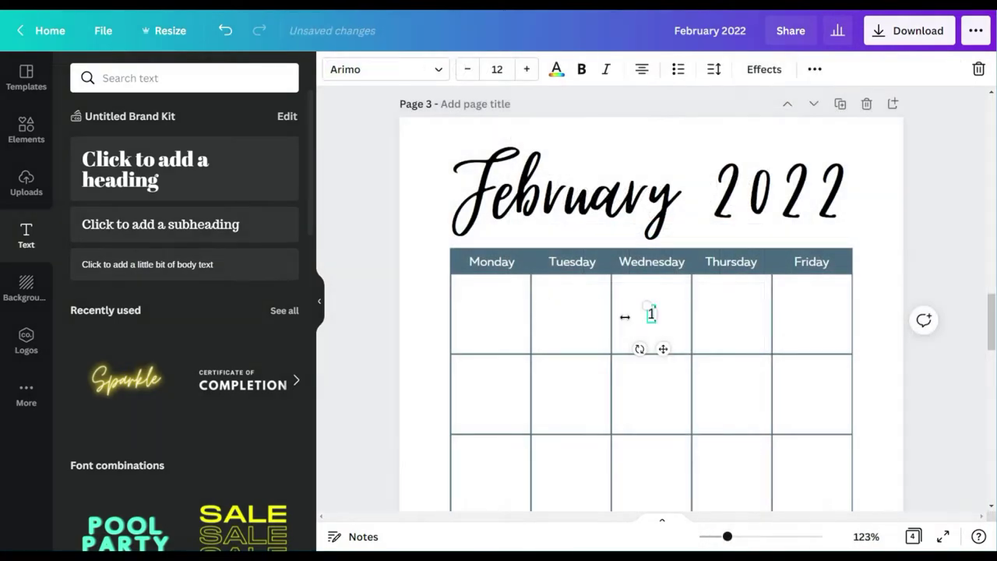
drag(662, 349, 577, 340)
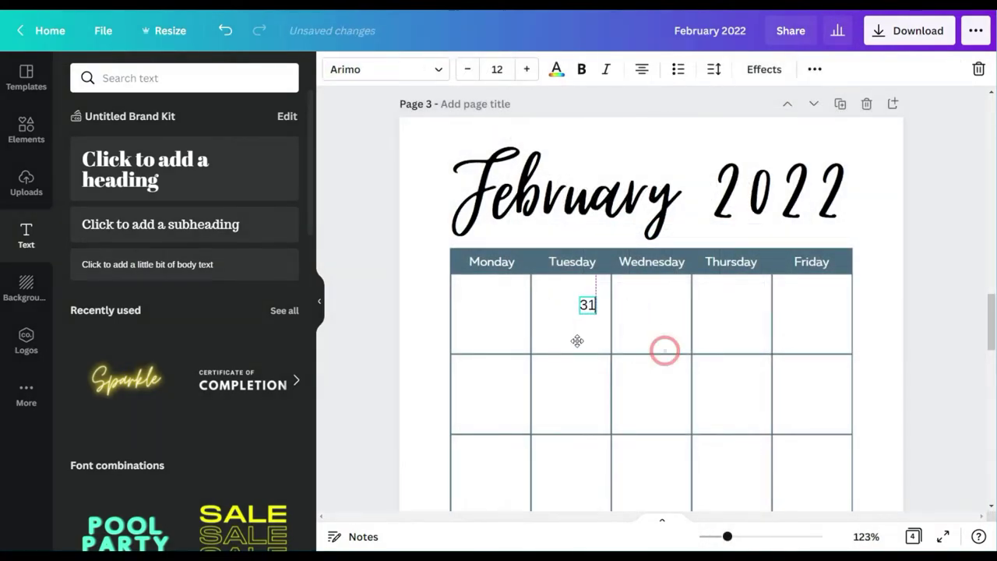
click(497, 69)
click(494, 167)
click(497, 69)
click(500, 139)
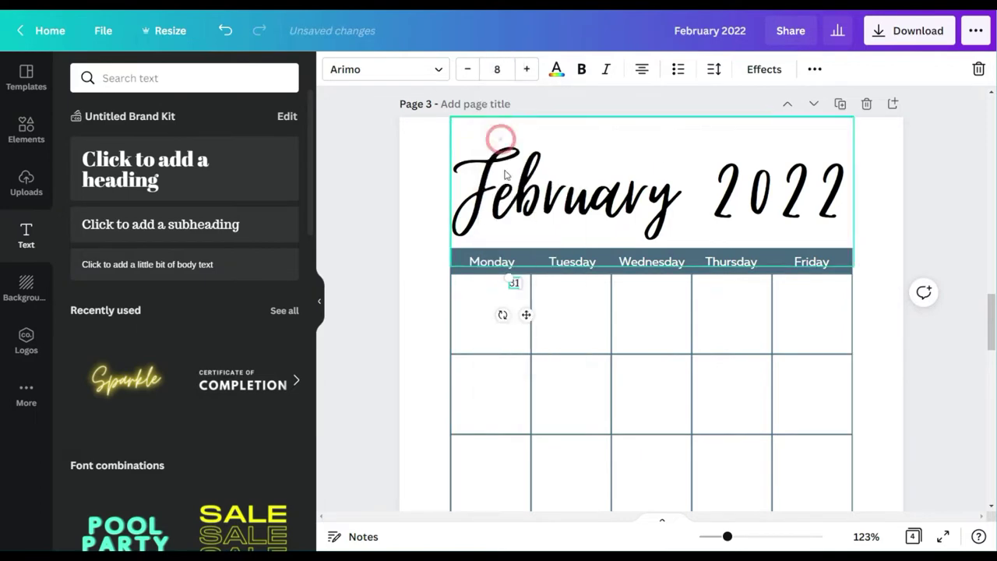
drag(528, 315, 533, 316)
Step: Recolor the 31 in the Monday cell to a custom light blue-gray
click(556, 69)
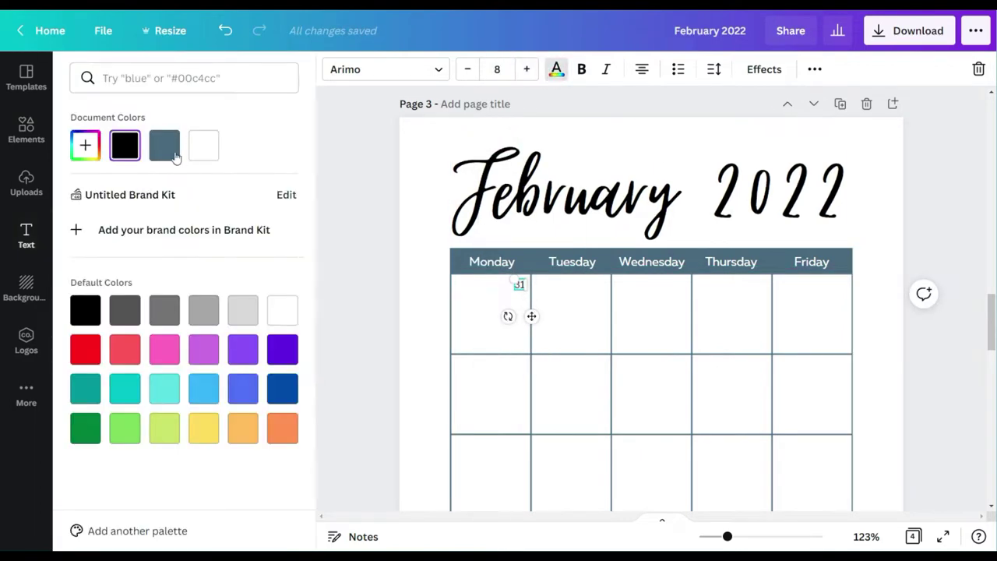
click(85, 145)
click(134, 199)
click(477, 327)
Step: Duplicate the 31 into the first Tuesday cell, change it to 1 and color it the header's dark blue-gray
click(521, 285)
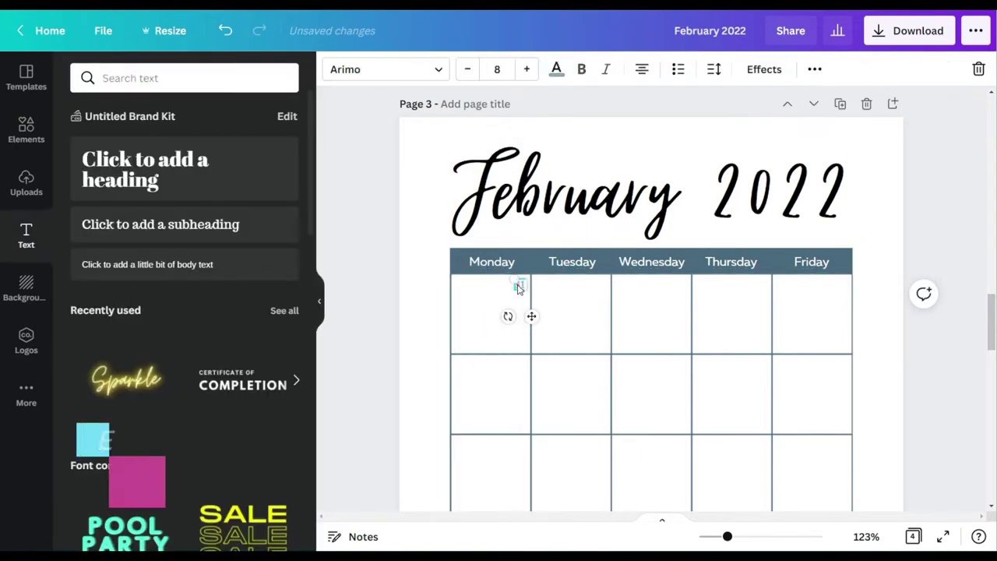
click(814, 69)
click(809, 108)
drag(548, 333, 614, 318)
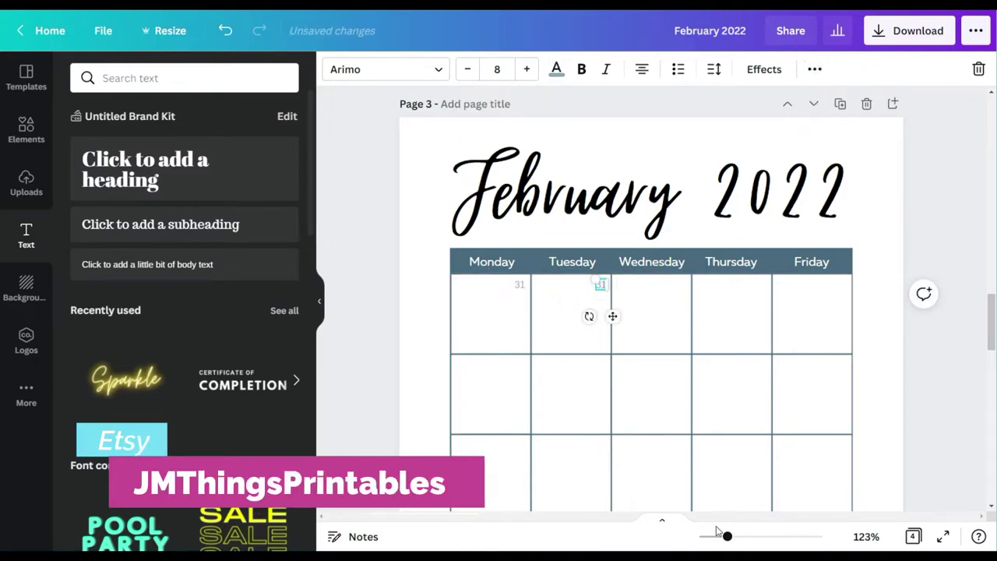
drag(727, 536, 742, 536)
click(556, 70)
click(165, 147)
Step: Duplicate the 1 into the first Wednesday and Thursday cells, changing the copies to 2 and 3
click(814, 69)
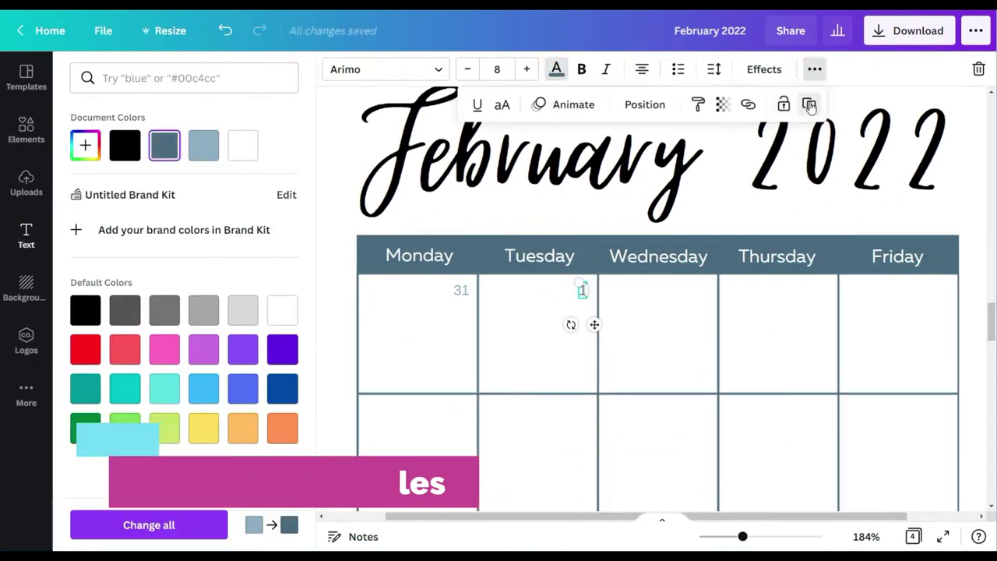
click(809, 106)
drag(615, 347, 719, 324)
double_click(707, 291)
click(815, 68)
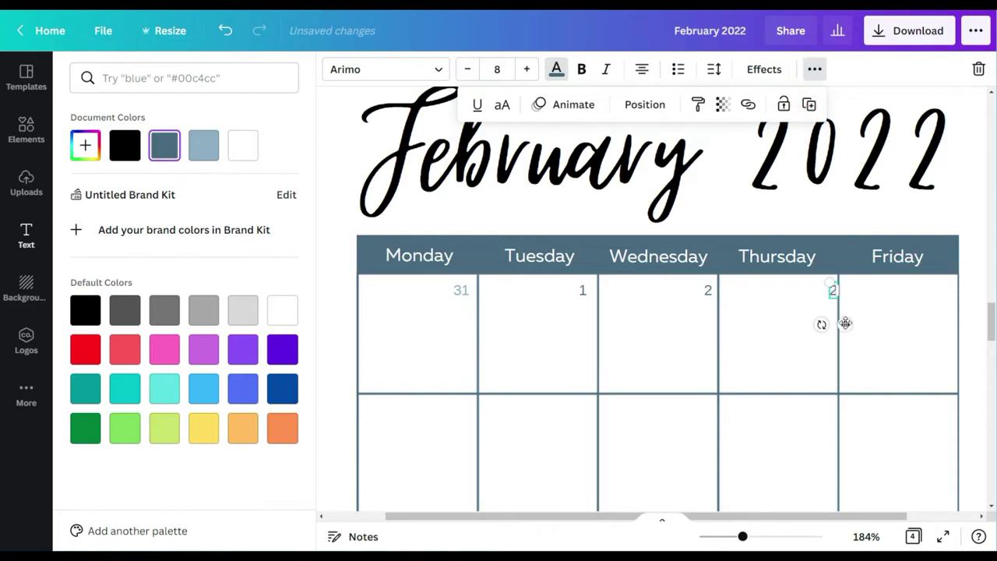
drag(845, 323, 837, 323)
double_click(832, 289)
text(3)
Step: Continue duplicating dates through 28 in the remaining weekday cells, finishing the last row with light blue-gray 1 to 4
click(815, 69)
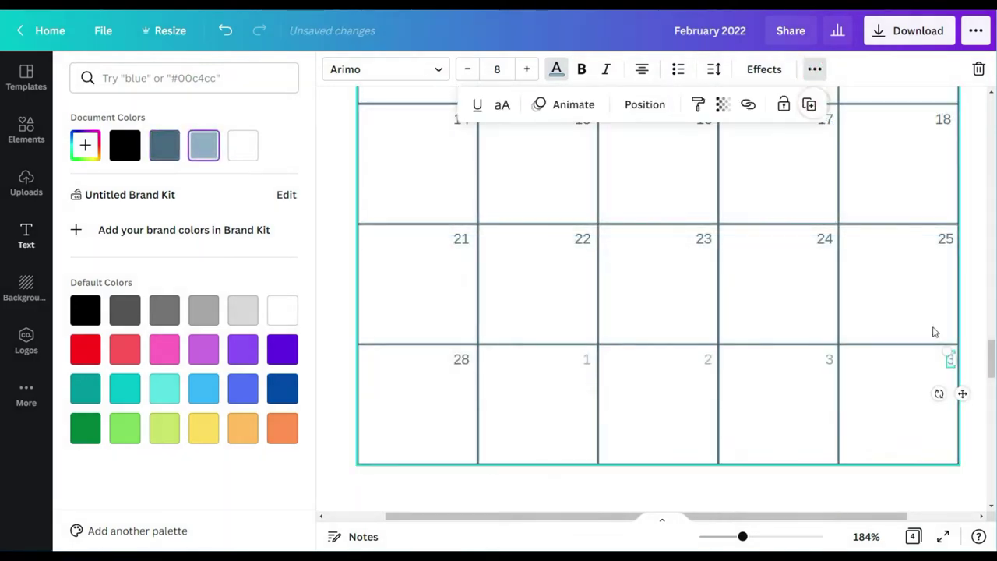
double_click(949, 359)
click(906, 434)
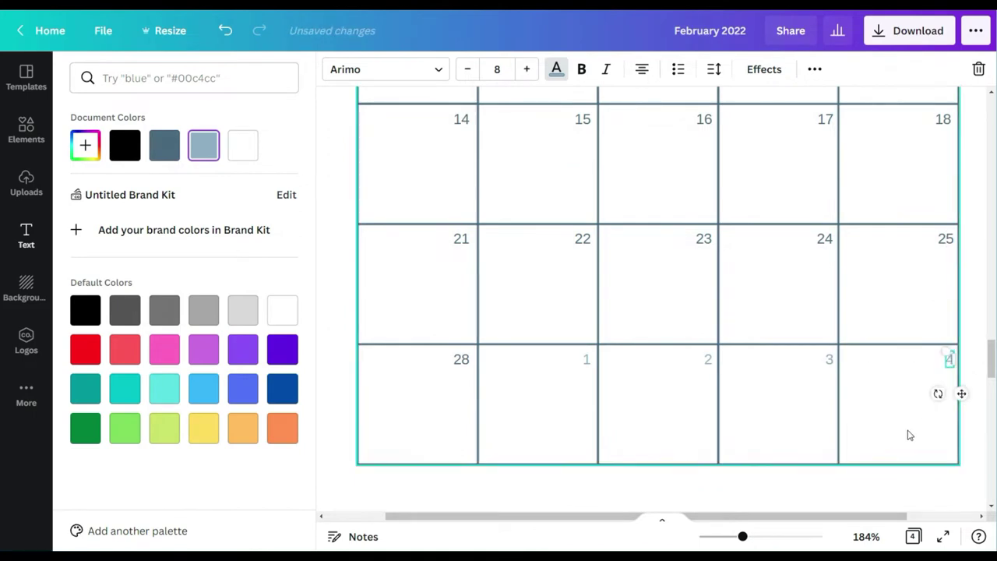
Step: Duplicate the light blue-gray 4 from the last Friday cell into the first Saturday cell on page 4
scroll(831, 367, up, 1)
click(724, 538)
click(875, 361)
scroll(875, 361, down, 3)
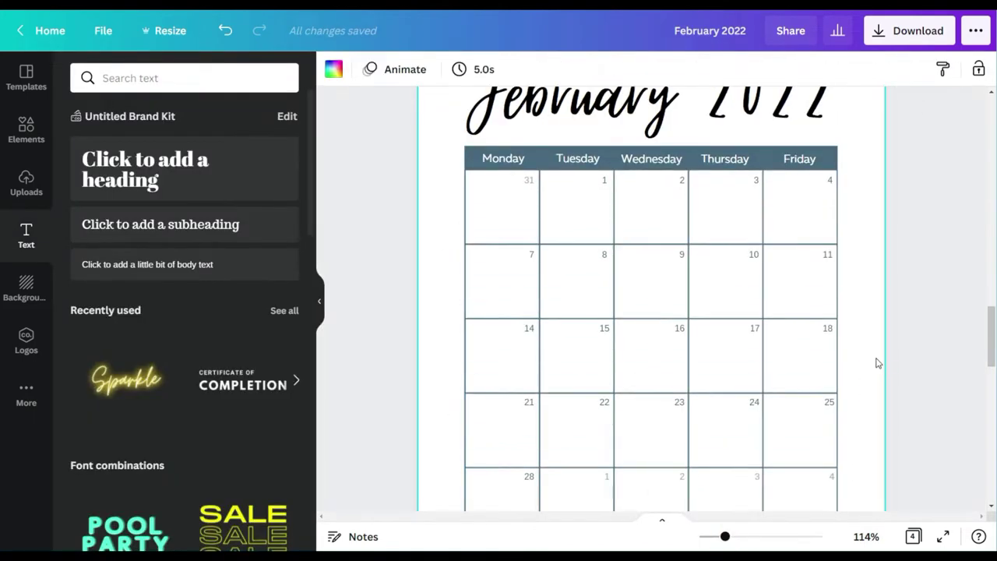
click(832, 418)
click(814, 69)
click(806, 104)
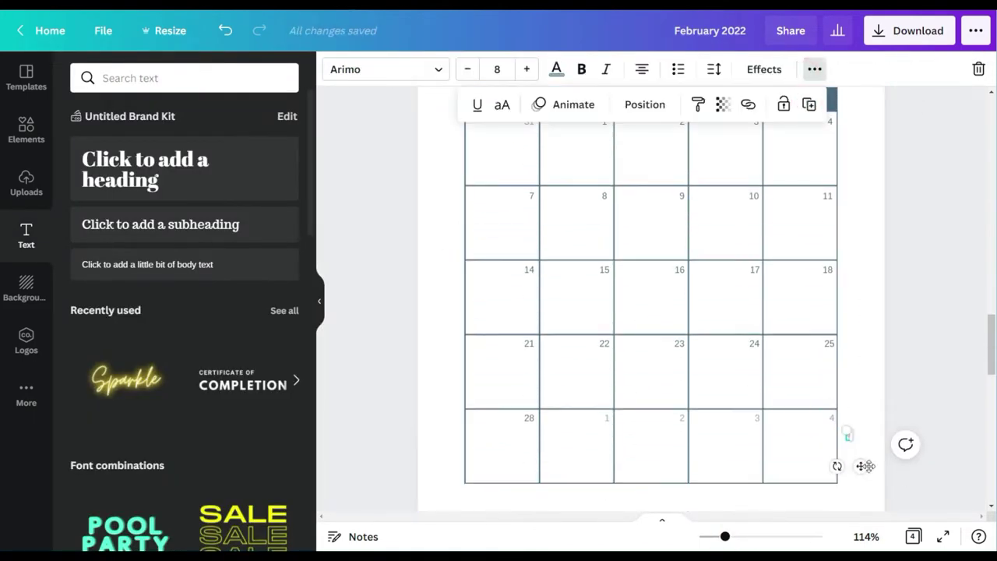
drag(866, 466, 537, 350)
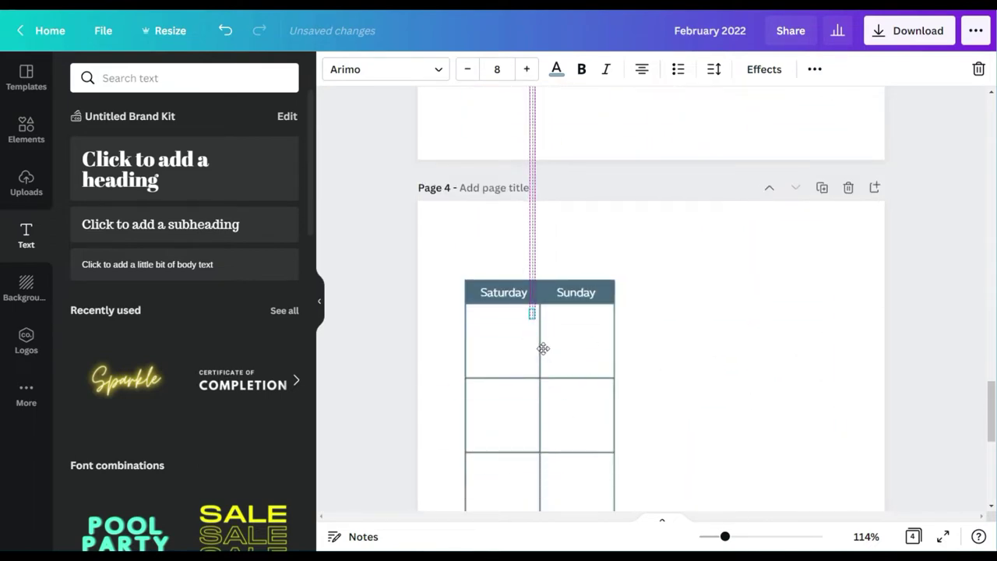
Step: Change the copy in the first Saturday cell to 5 and color it the header's dark blue-gray
click(755, 536)
drag(613, 516, 518, 516)
scroll(559, 301, down, 1)
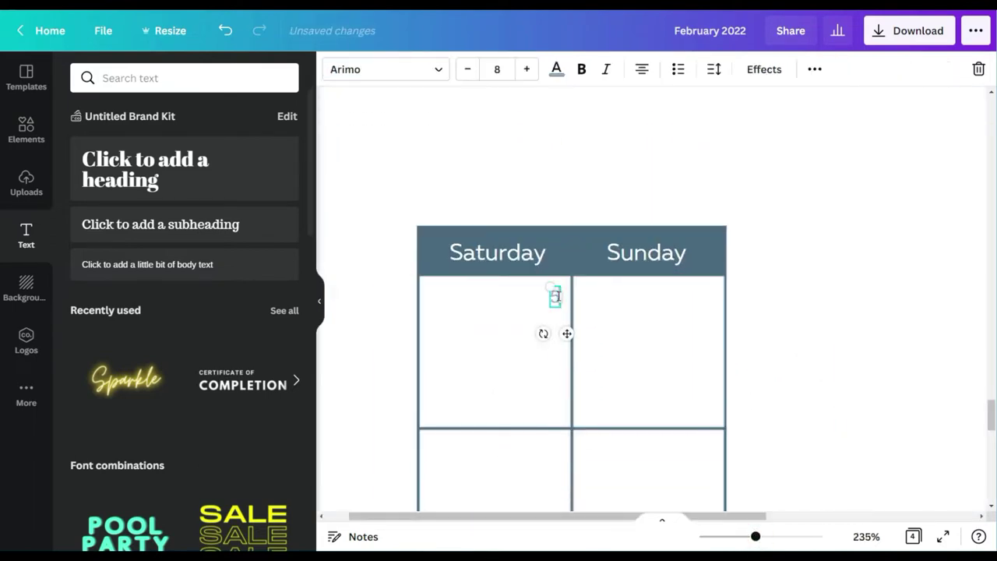
click(556, 69)
click(165, 146)
Step: Continue duplicating dates through 27 in the remaining weekend cells, finishing the last row with light blue-gray 5 and 6
click(815, 70)
click(808, 104)
drag(599, 369, 694, 347)
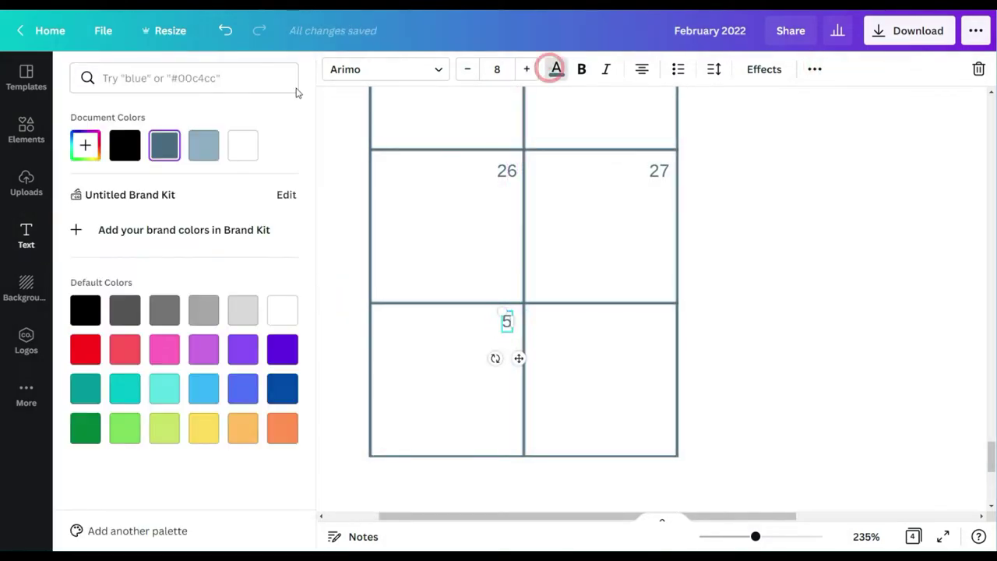
click(814, 69)
click(807, 105)
drag(518, 335, 688, 334)
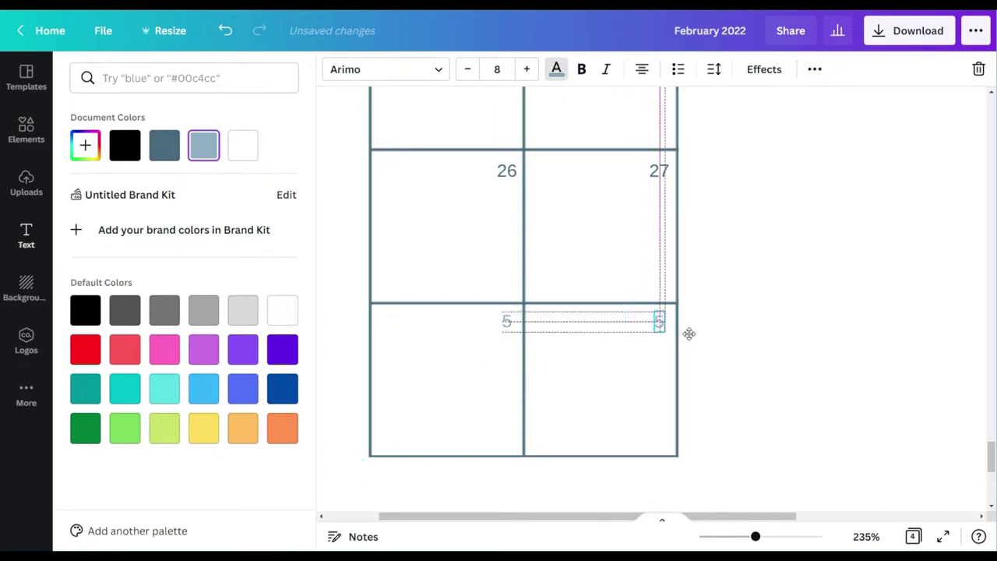
click(715, 322)
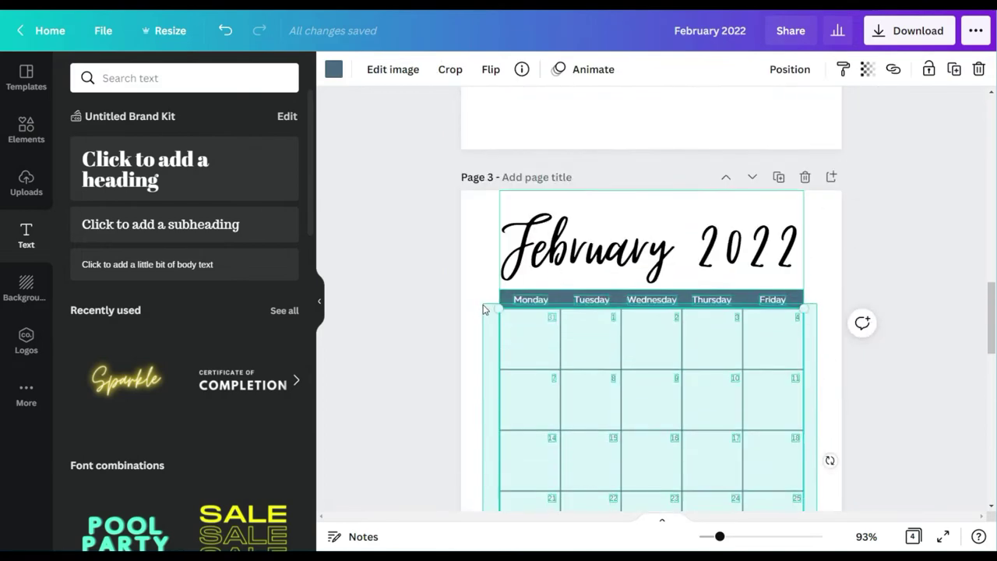
Step: Enlarge the weekday calendar on page 3, with its header and dates, toward both side margins
drag(485, 309, 482, 307)
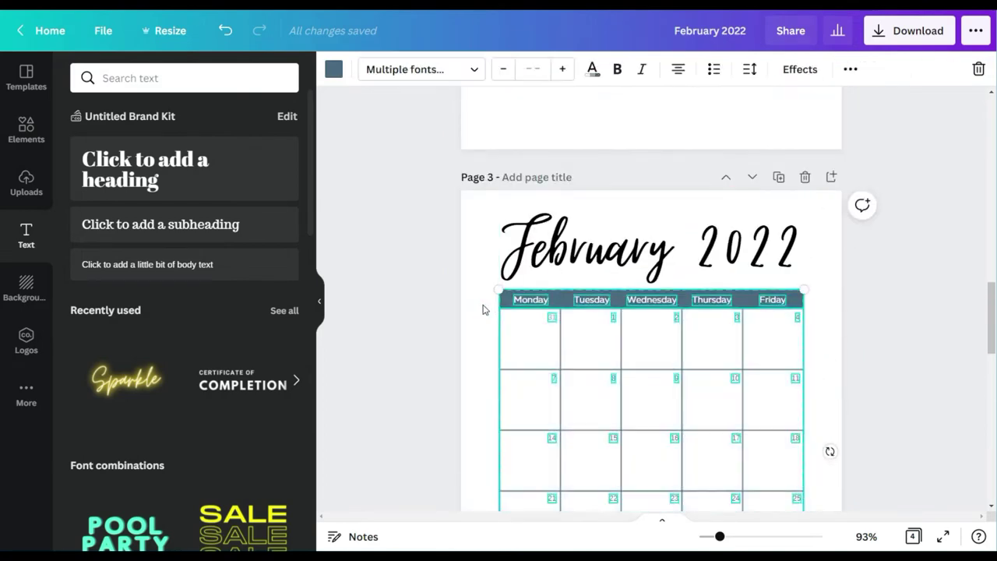
scroll(498, 350, down, 5)
drag(478, 366, 471, 374)
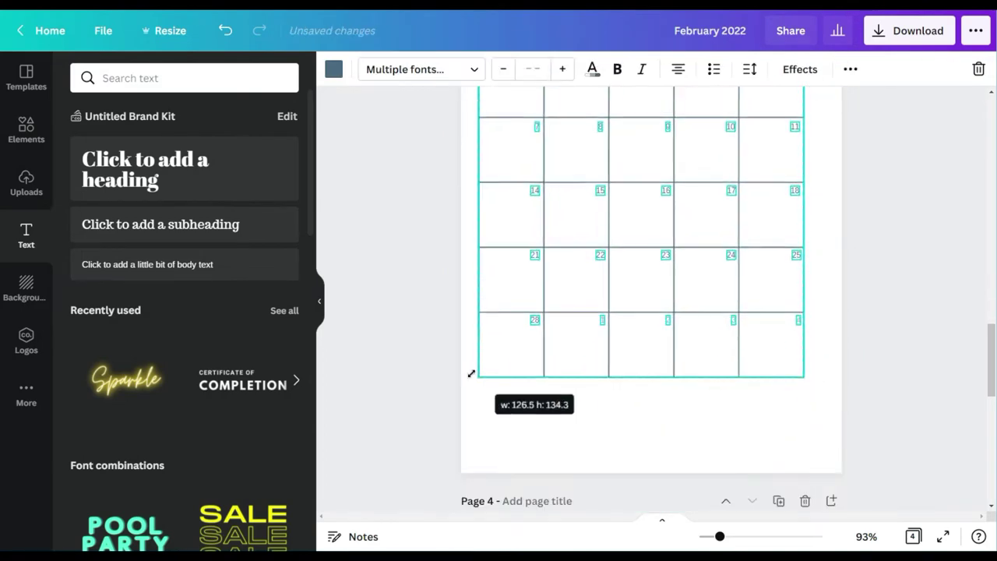
drag(803, 377, 826, 399)
click(869, 375)
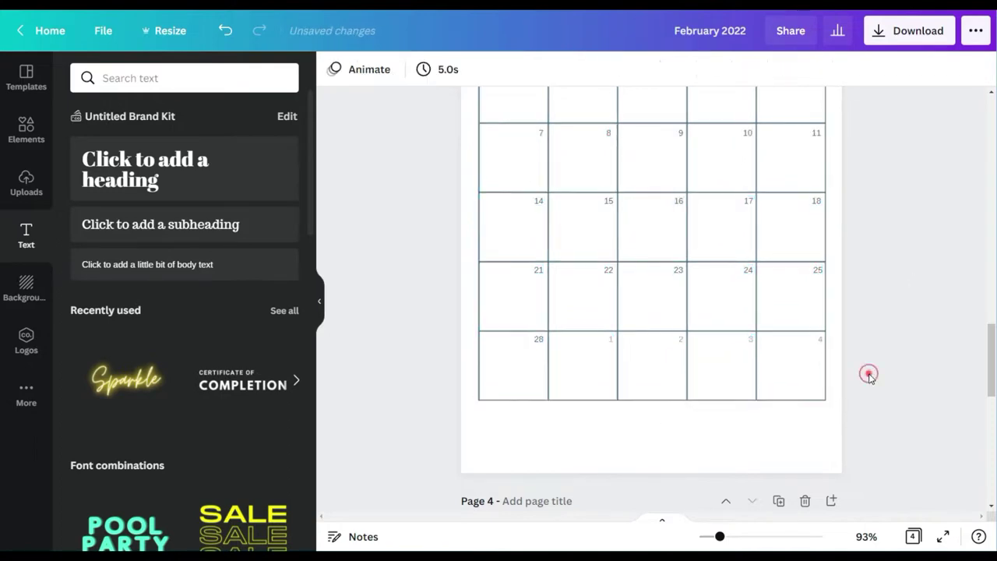
Step: Try to enlarge the weekend grid on page 4 separately from its Saturday–Sunday header
scroll(863, 372, down, 7)
drag(476, 156, 644, 347)
drag(621, 292, 667, 348)
click(712, 345)
scroll(712, 345, up, 4)
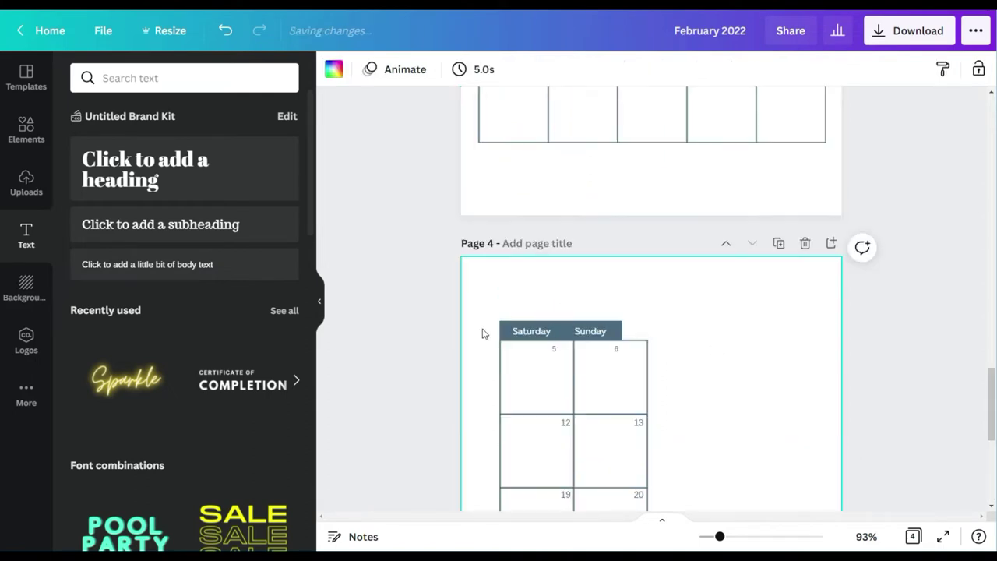
drag(482, 334, 647, 319)
scroll(735, 347, up, 4)
scroll(736, 348, down, 5)
click(225, 31)
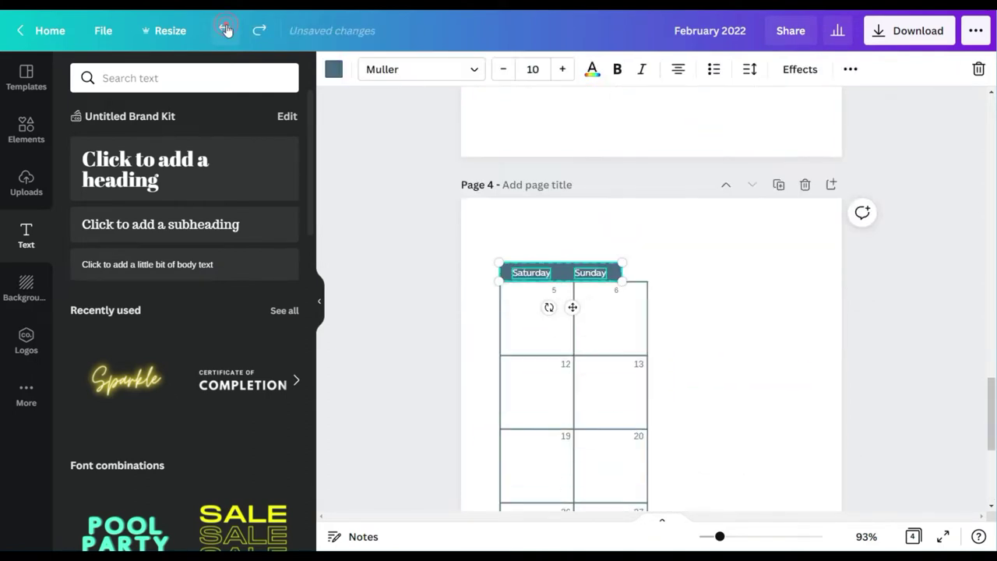
click(225, 30)
Step: Enlarge the whole weekend calendar, including header and dates, to about 54 wide by 143 high
drag(485, 262, 649, 481)
scroll(493, 268, down, 2)
drag(648, 481, 638, 452)
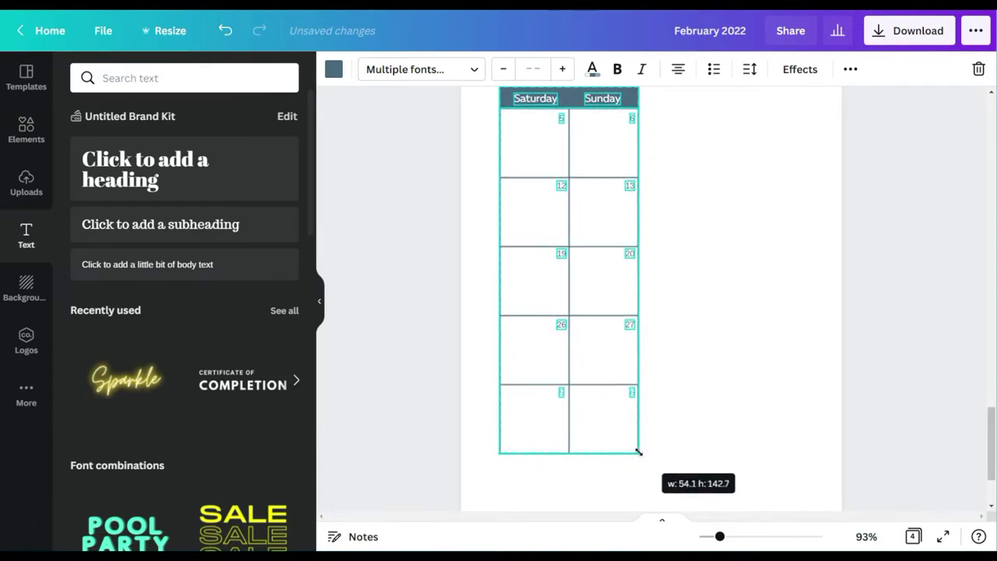
click(675, 417)
scroll(725, 387, up, 8)
scroll(899, 330, down, 5)
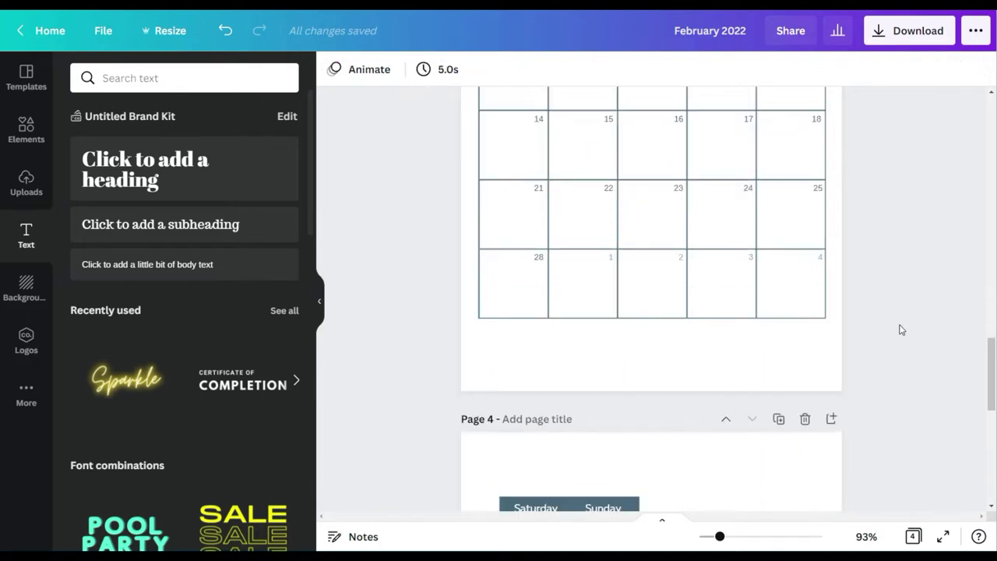
Step: Group the weekend calendar's elements and shift the group toward page 4's left margin, matching the weekday calendar's left edge
drag(667, 356, 501, 484)
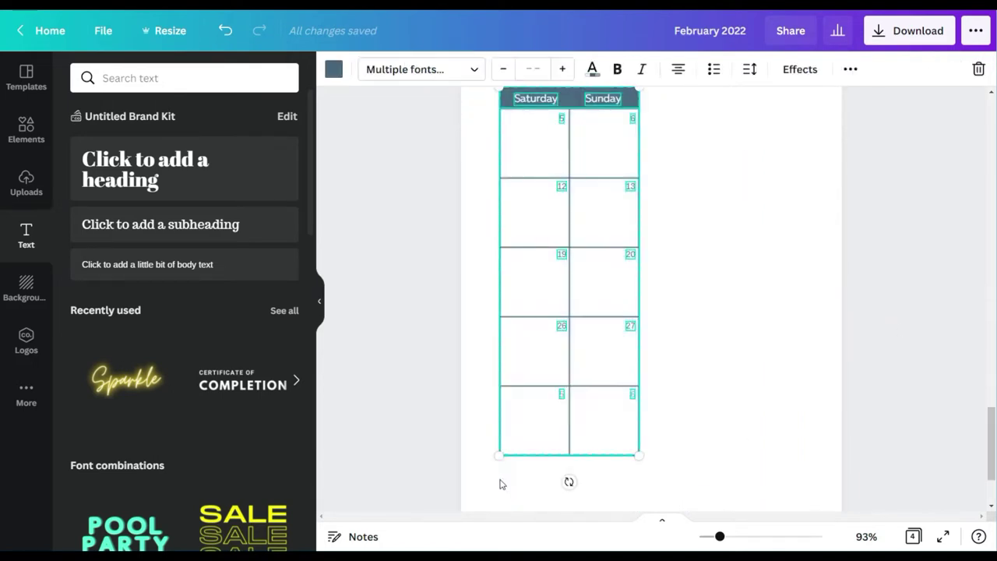
click(851, 70)
click(644, 109)
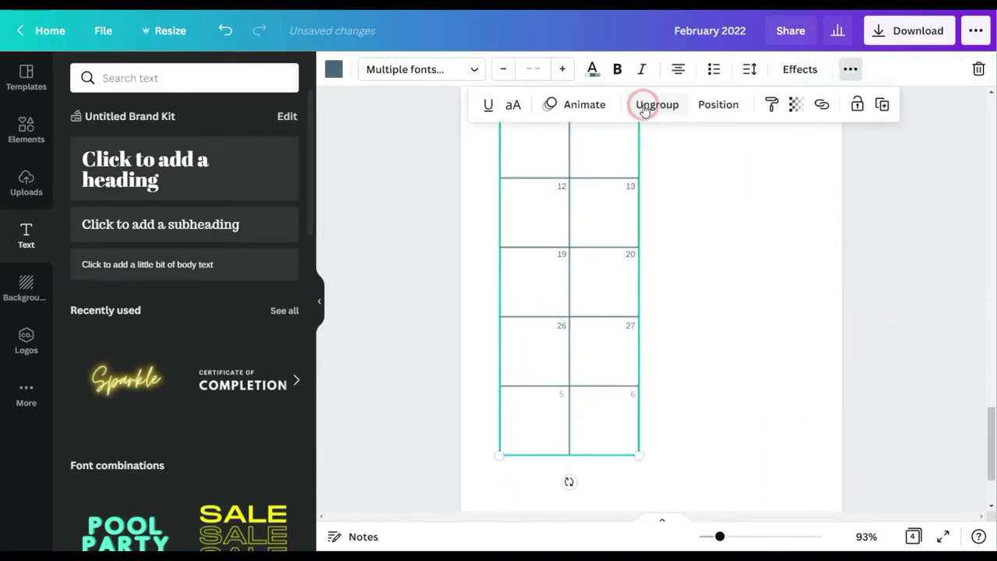
scroll(651, 312, up, 5)
click(562, 452)
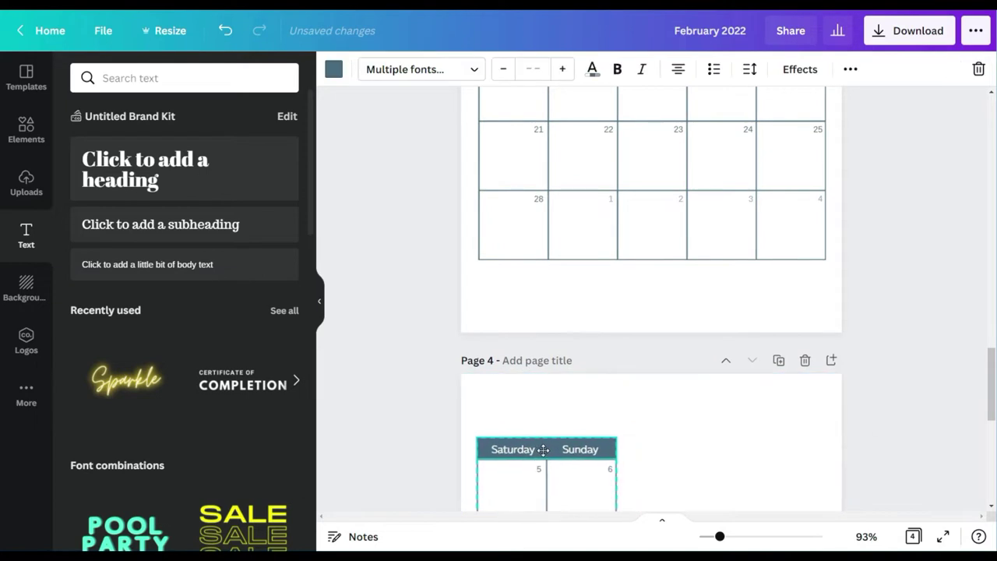
click(692, 405)
Step: Group the header, grid and dates of the weekday calendar on page 3
scroll(623, 397, up, 2)
drag(454, 392, 862, 310)
scroll(860, 358, up, 4)
click(851, 69)
key(ctrl+g)
click(891, 250)
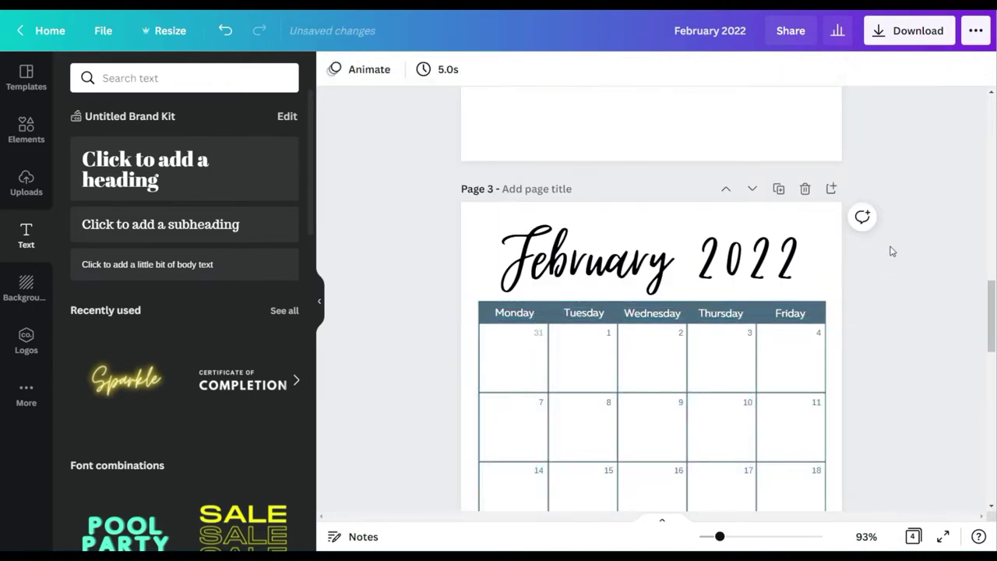
Step: Compare the vertical positions of the weekday and weekend calendars in the overview of all pages
scroll(890, 249, down, 1)
click(864, 536)
click(831, 466)
scroll(832, 378, down, 5)
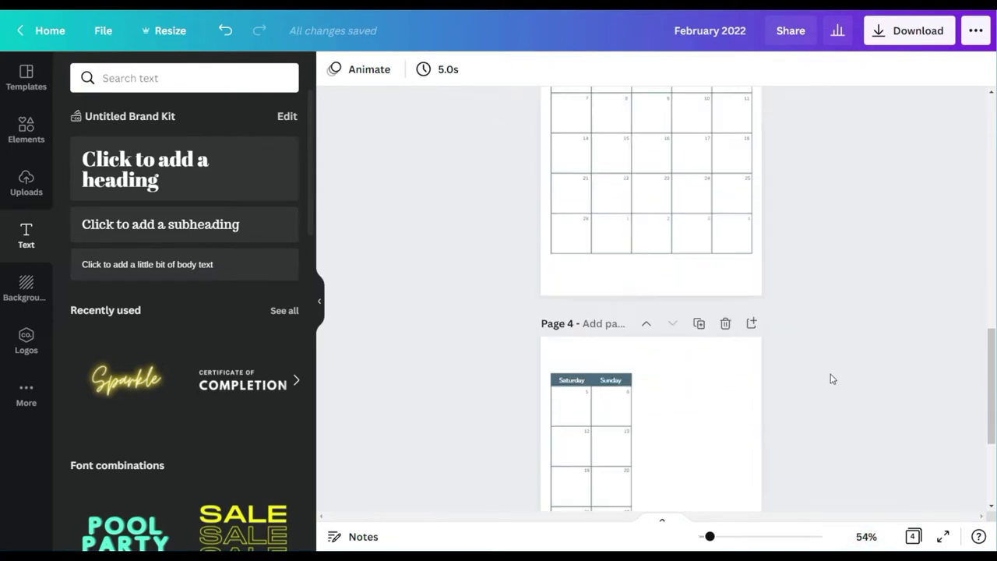
scroll(832, 379, down, 1)
scroll(832, 379, up, 4)
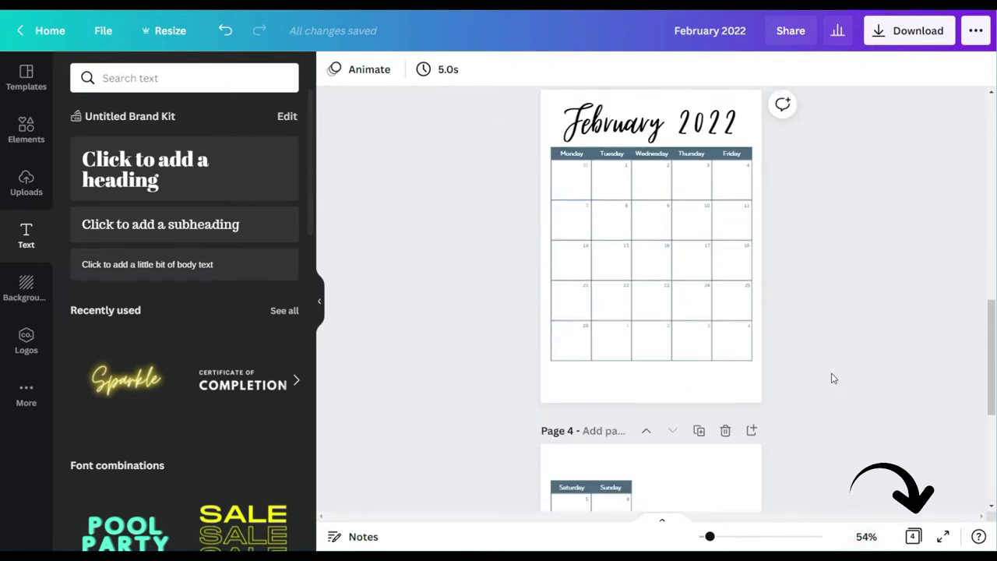
click(917, 538)
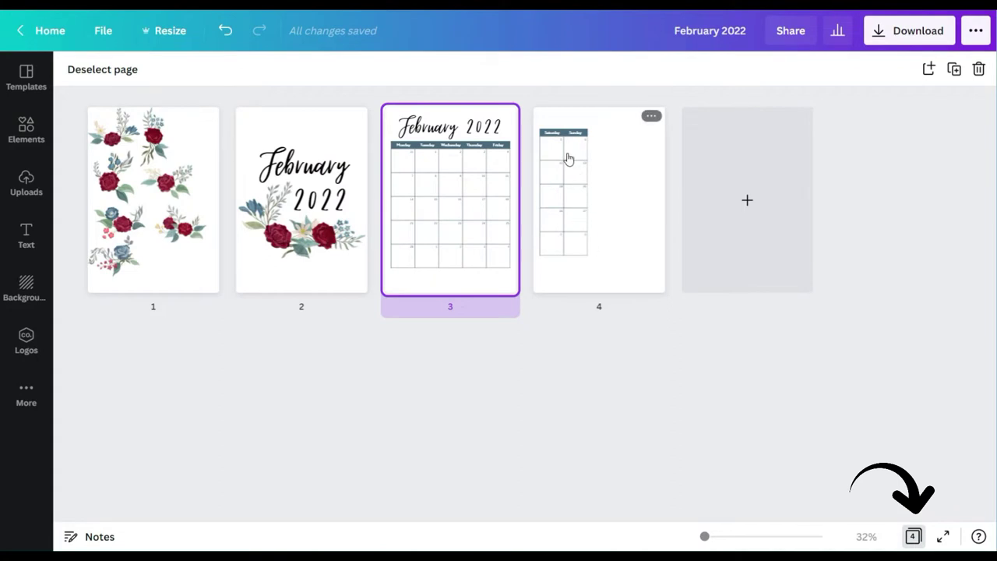
click(913, 536)
Step: Move the weekend calendar slightly down on page 4 and check it against page 3 in the page overview
scroll(623, 343, down, 4)
click(583, 334)
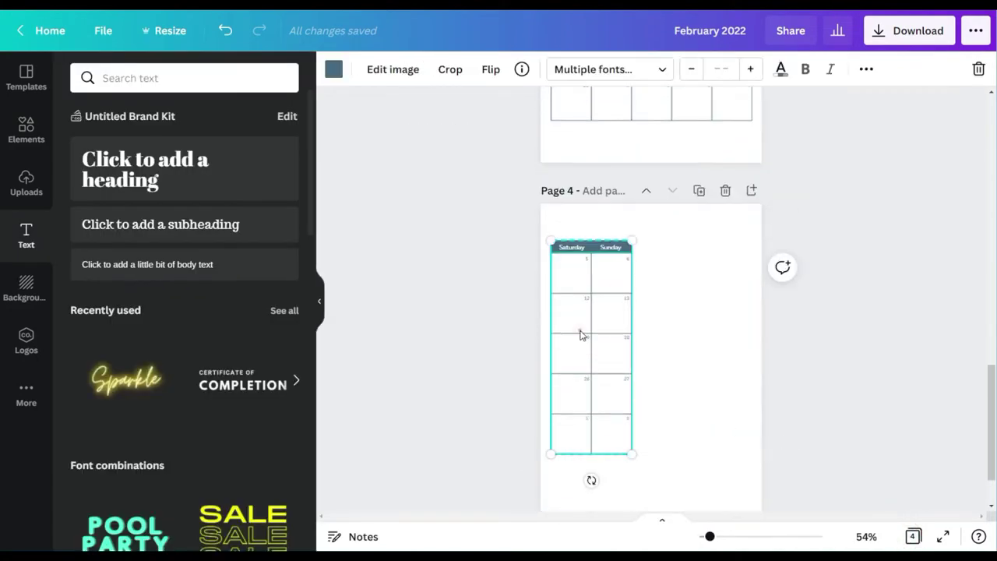
scroll(779, 436, down, 1)
drag(992, 469, 993, 459)
drag(592, 340, 591, 355)
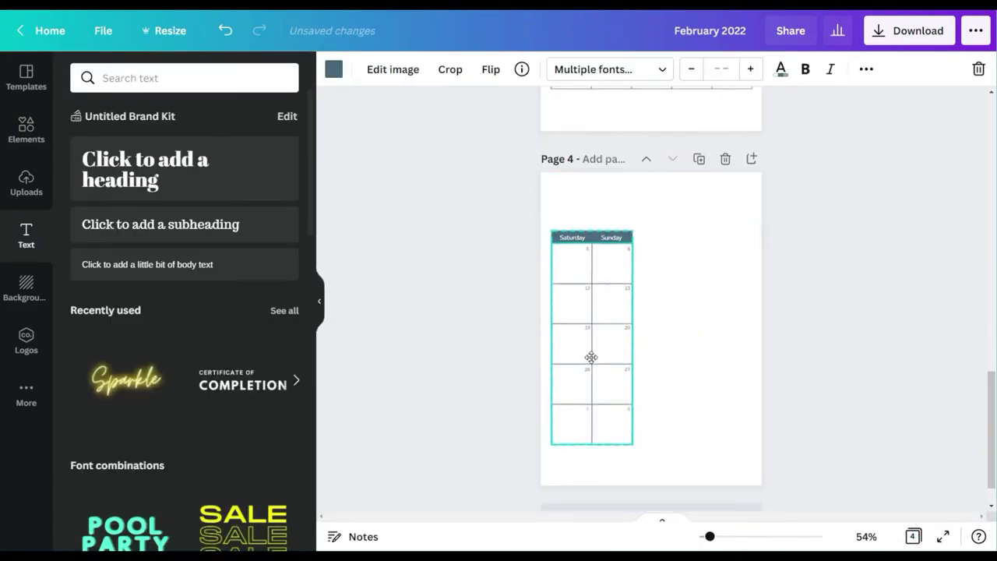
click(912, 534)
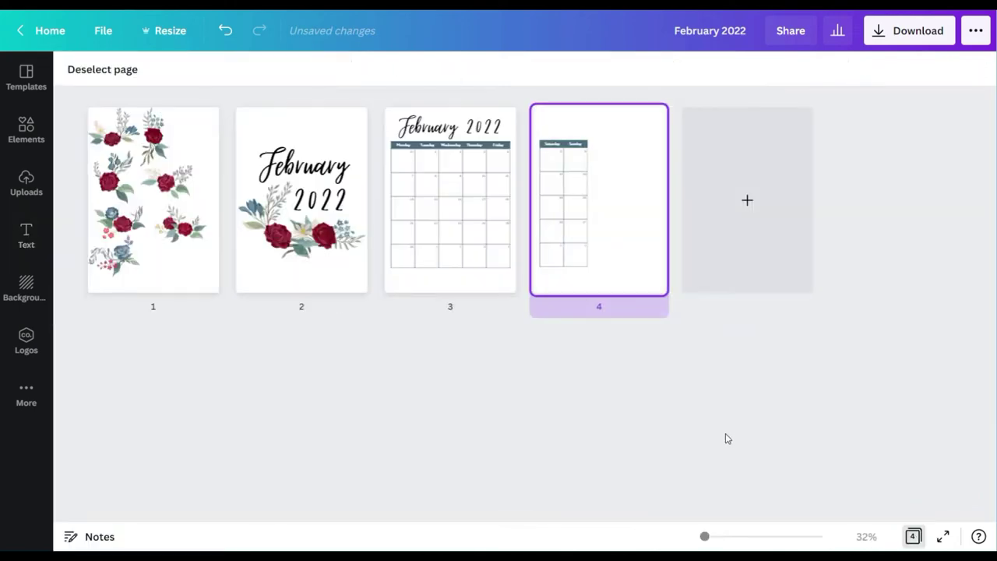
Step: Nudge the weekend calendar to line up with page 3's calendar and recheck the alignment in the page overview
click(912, 537)
drag(709, 536, 735, 536)
scroll(490, 385, down, 4)
drag(439, 322, 438, 325)
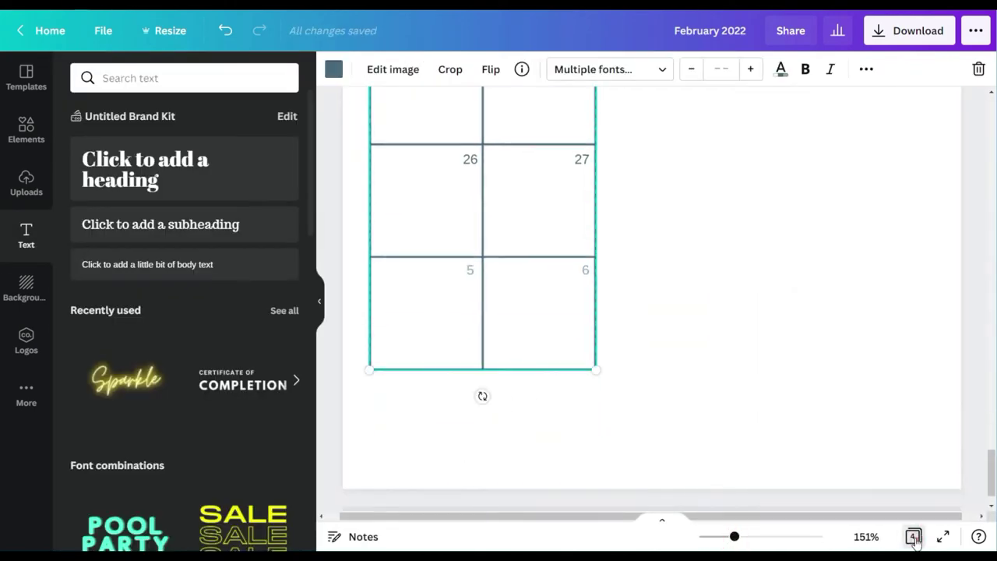
click(913, 537)
click(912, 536)
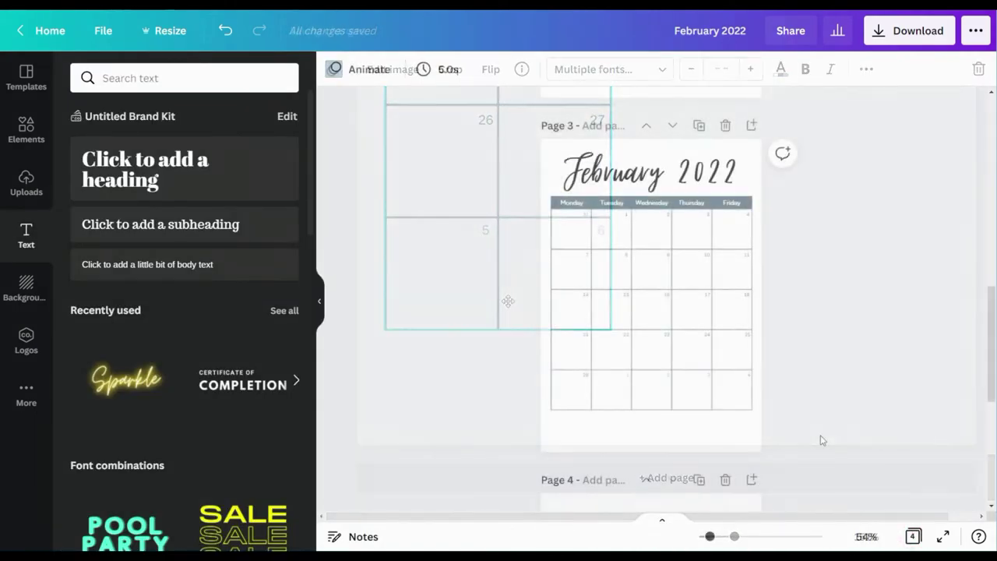
scroll(820, 440, down, 3)
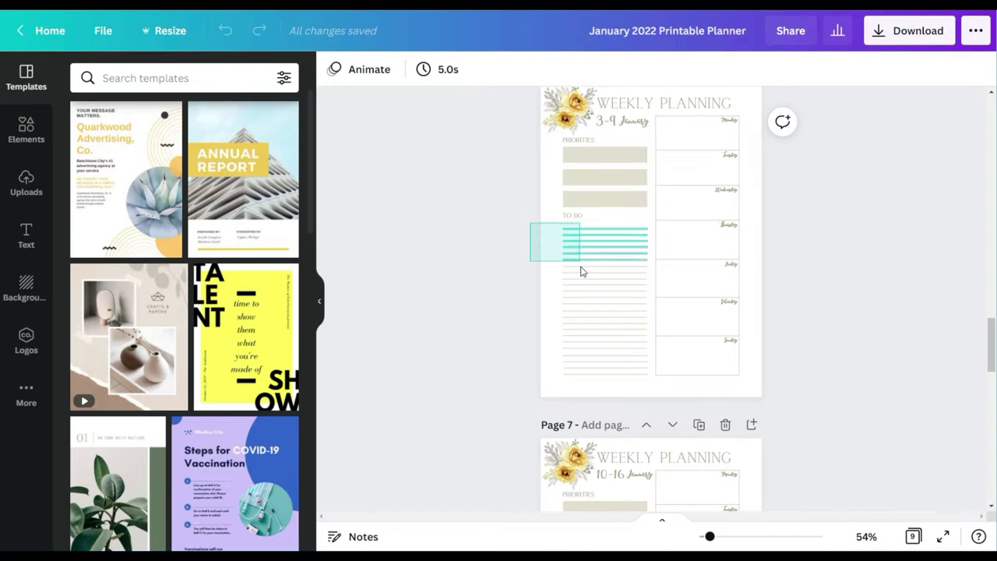
Step: Copy all the to-do lines from the 3–9 January weekly planning page in the January 2022 Printable Planner design
drag(580, 271, 580, 382)
right_click(588, 315)
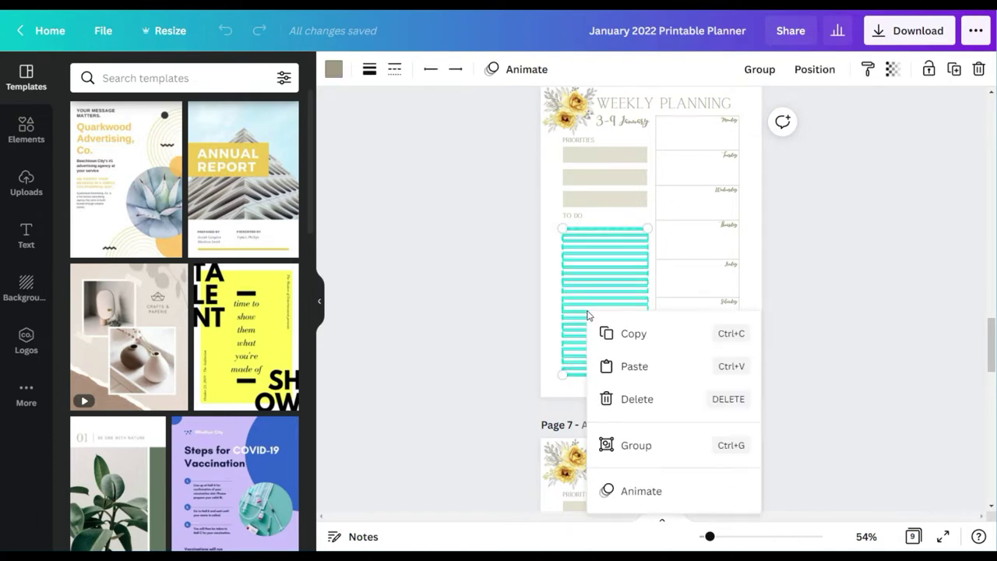
click(634, 334)
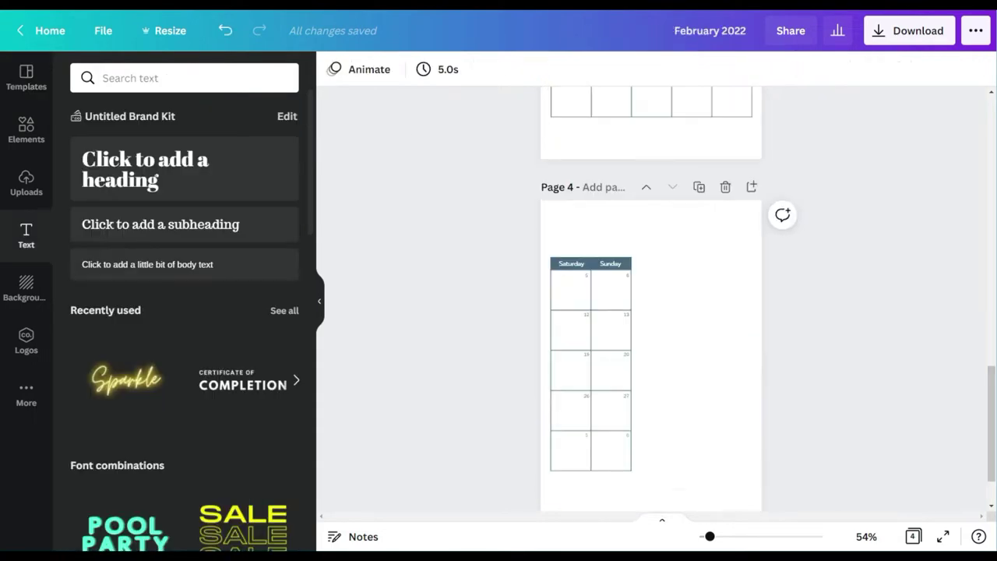
Step: Paste the lines onto page 4 of February 2022, enlarge them to about 70 by 121, and place them beside the weekend calendar
right_click(667, 286)
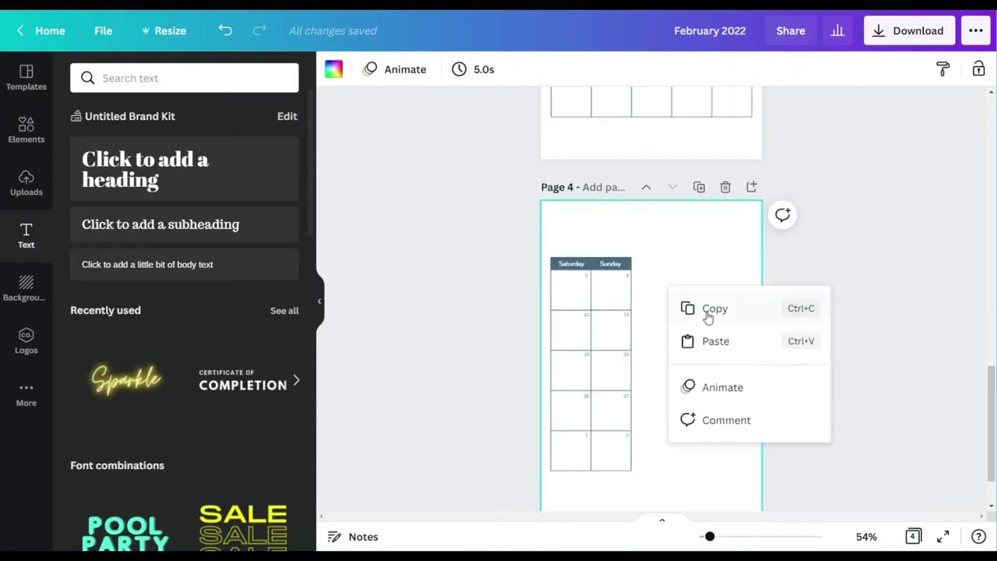
click(716, 341)
drag(652, 381, 707, 307)
drag(724, 397, 753, 436)
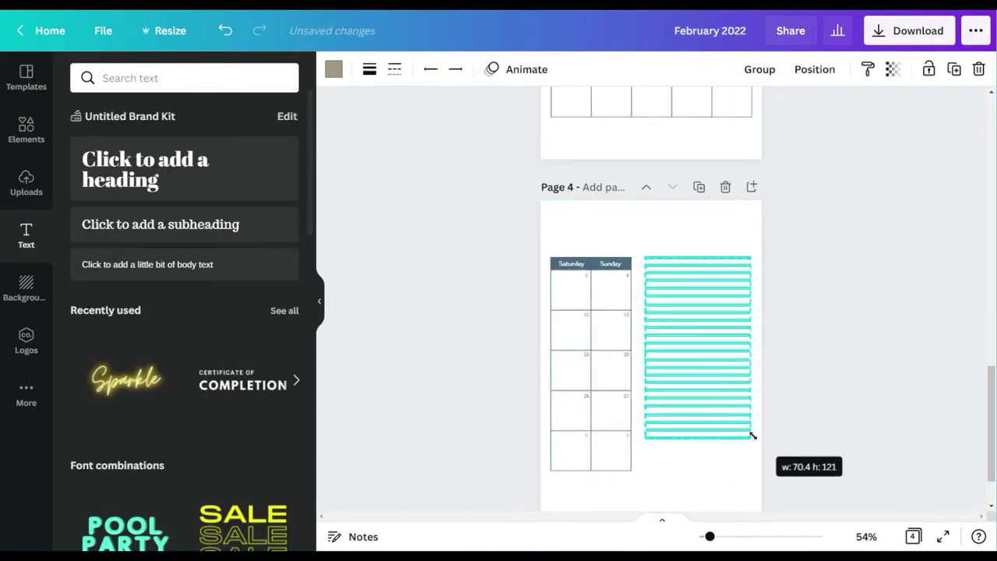
scroll(690, 241, down, 2)
drag(690, 241, 691, 256)
click(828, 292)
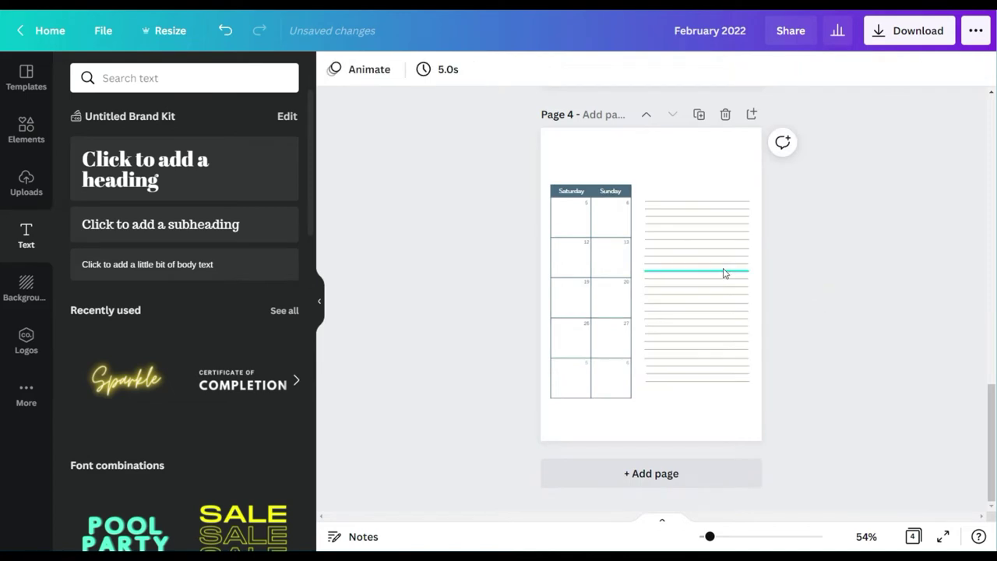
Step: Recolor all the pasted lines to the light blue-gray document color
drag(662, 158, 691, 384)
click(334, 69)
click(206, 148)
click(473, 234)
Step: Duplicate the bottom two lines and place the copies below, extending the list to the weekend calendar's lower edge
drag(710, 536, 750, 536)
click(722, 269)
click(955, 69)
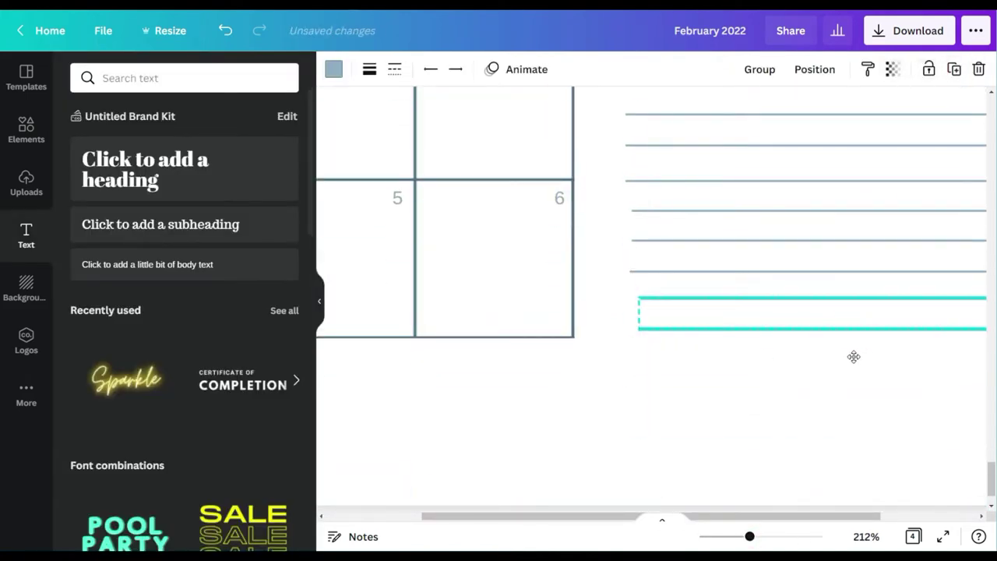
drag(842, 360, 843, 360)
click(778, 392)
click(866, 536)
click(832, 467)
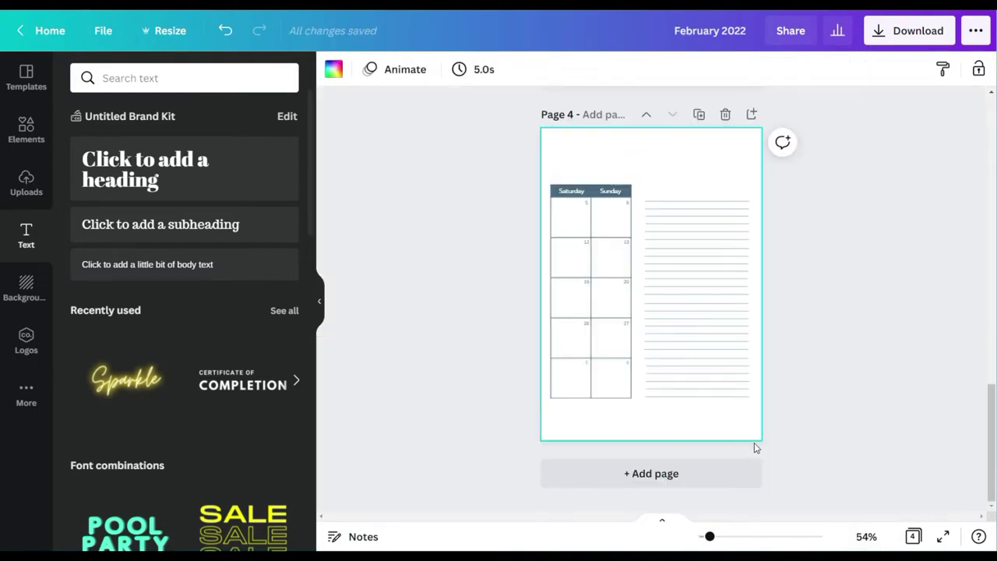
Step: Line up the left ends of all the ruled lines on page 4, with a line length of about 69.6
drag(709, 536, 774, 536)
scroll(746, 341, up, 4)
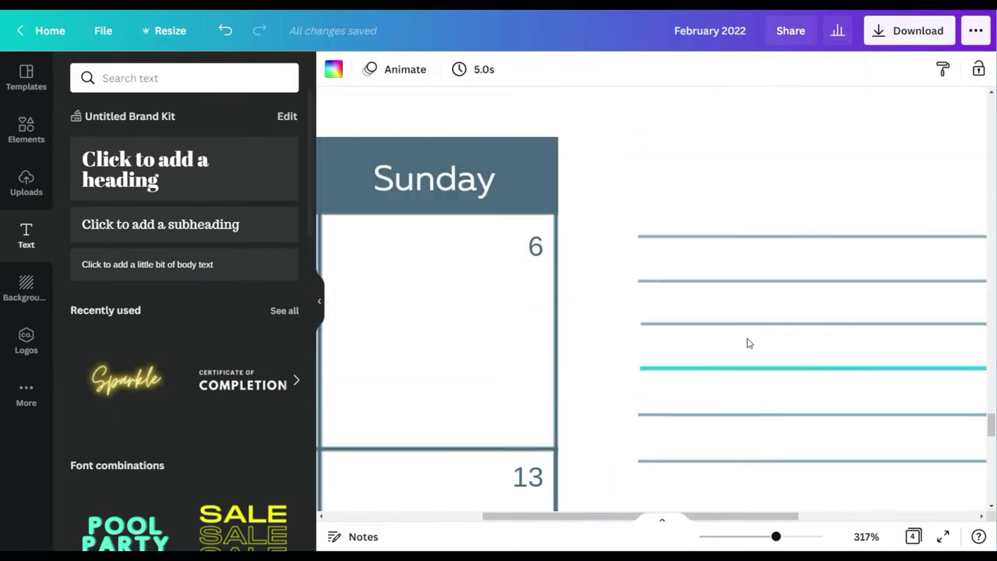
click(658, 280)
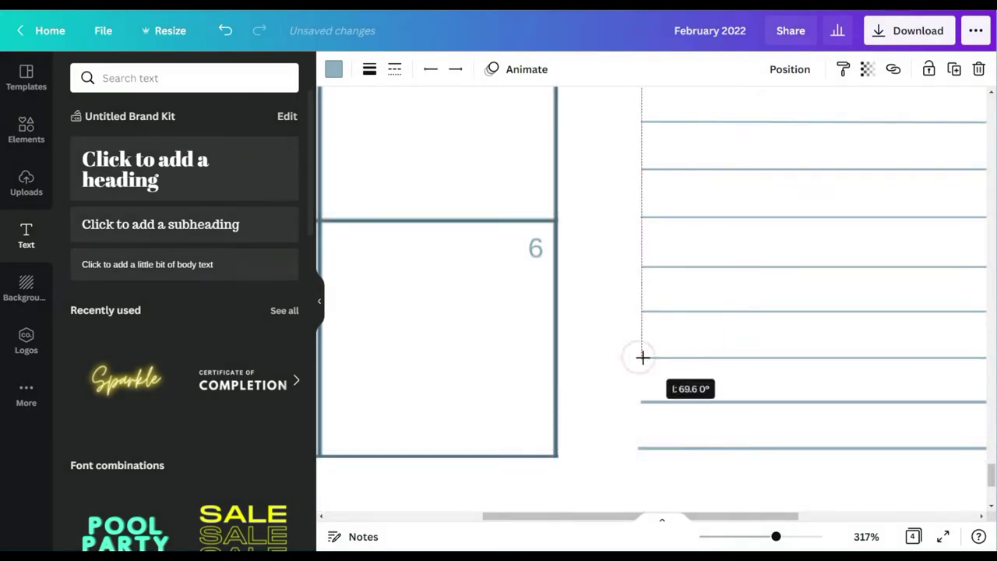
click(642, 401)
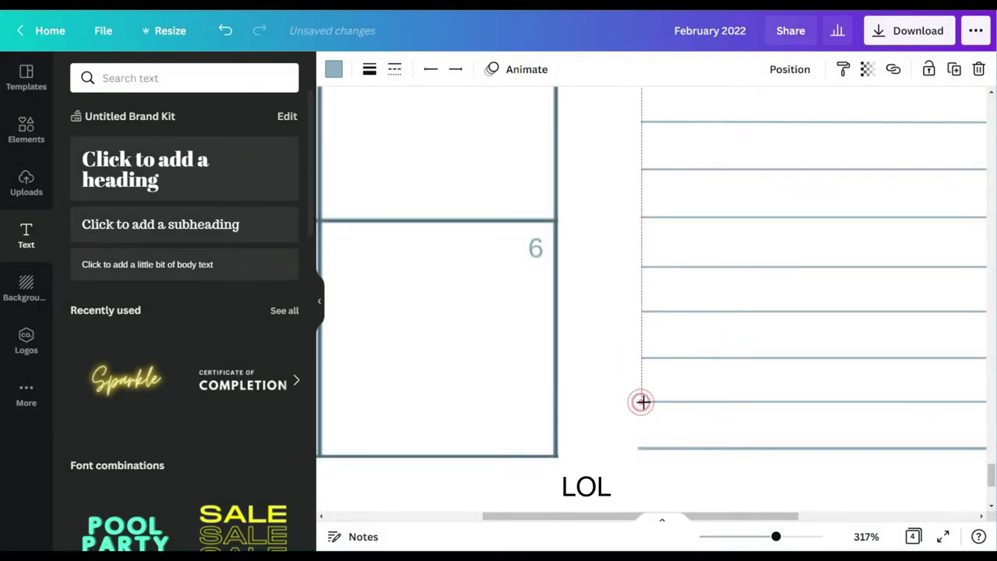
click(859, 539)
click(838, 463)
drag(716, 176, 687, 406)
drag(687, 341, 688, 249)
click(835, 348)
Step: Add a "Notes" heading in the Virtual font at about size 76.1 and center it above the ruled lines
click(105, 174)
text(Notes)
click(386, 68)
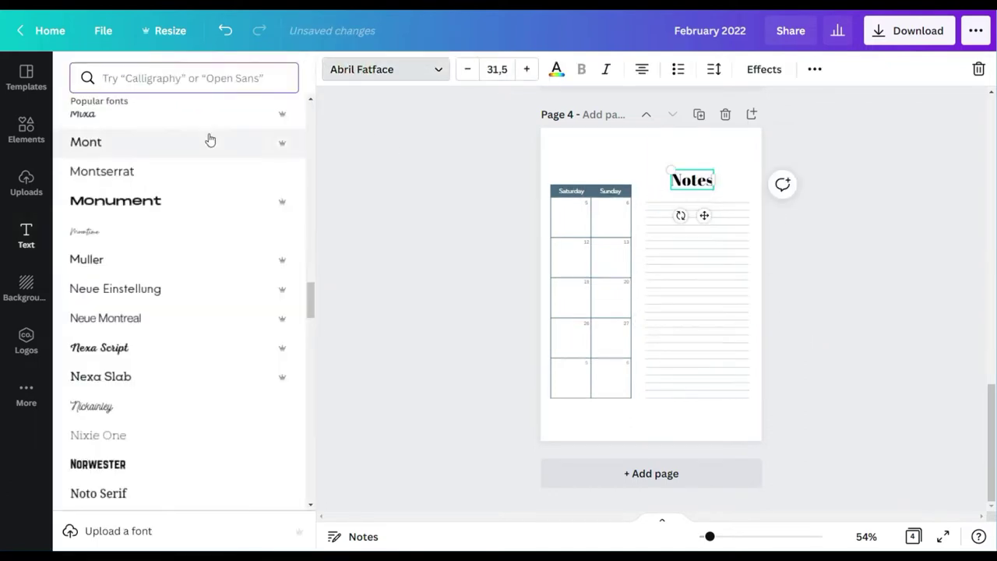
click(125, 201)
drag(695, 216, 708, 223)
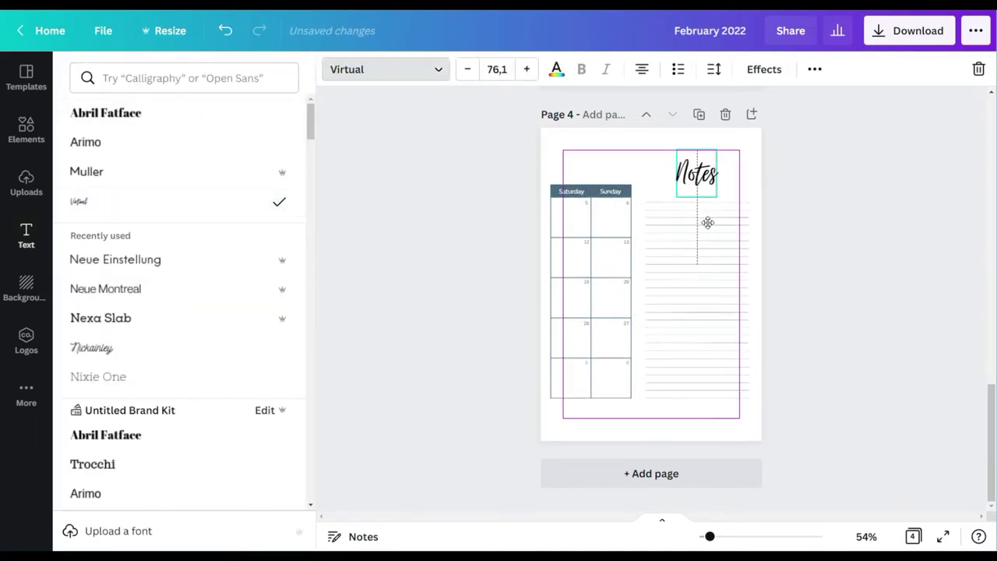
click(792, 233)
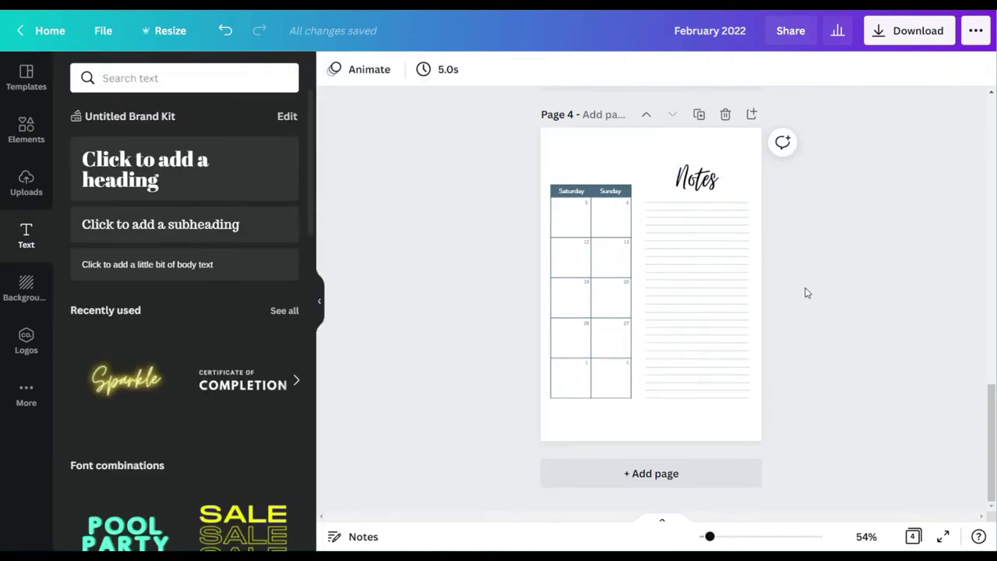
Step: Recolor all the ruled lines on page 4 to the dark slate blue document color
drag(673, 423, 674, 200)
click(334, 69)
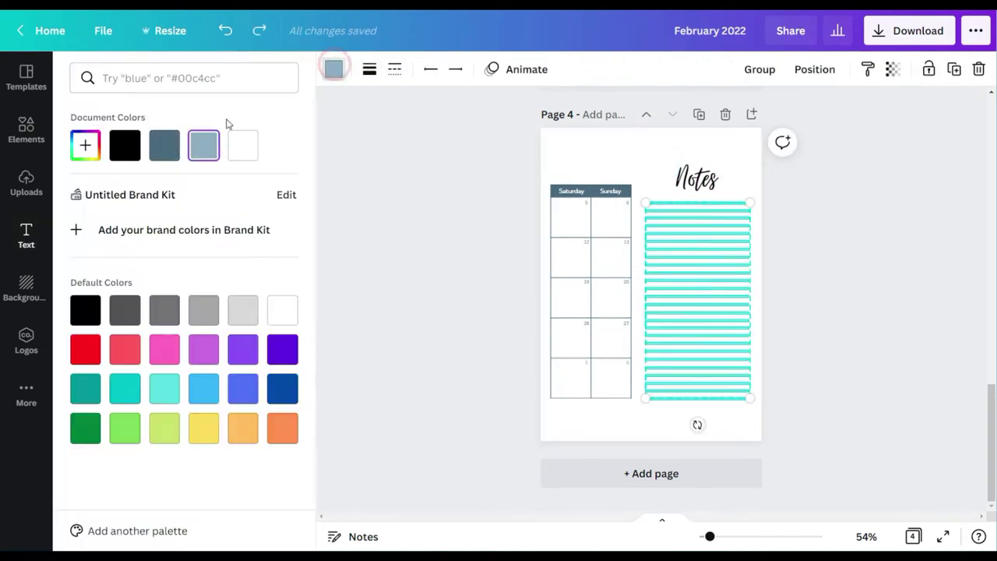
click(164, 144)
click(865, 360)
Step: Duplicate page 1's upright red rose bouquet with small blue flowers, move it to the bottom of page 3 and rotate it to about 84°
scroll(865, 363, up, 15)
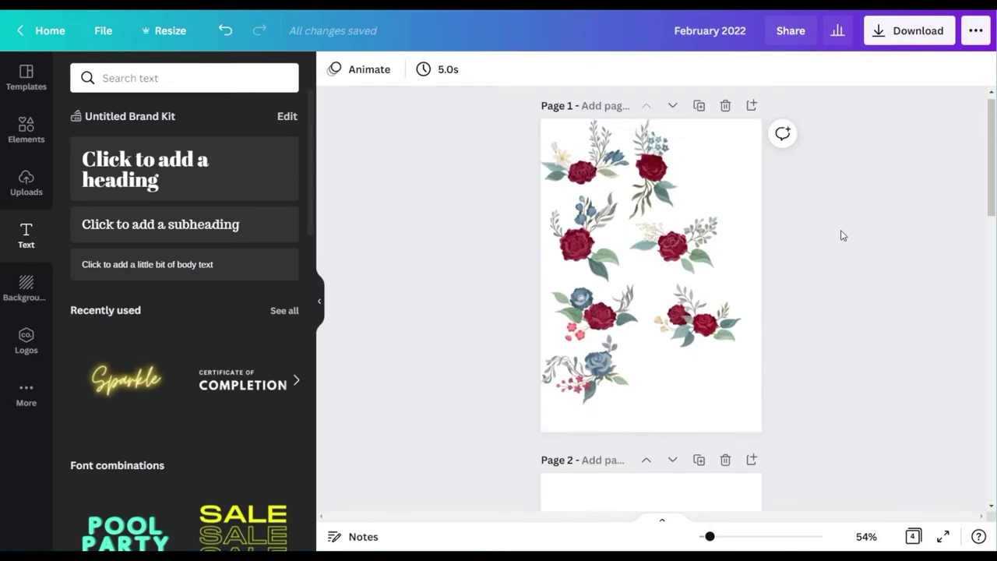
click(954, 69)
scroll(673, 276, down, 11)
drag(662, 184, 662, 216)
drag(662, 289, 590, 222)
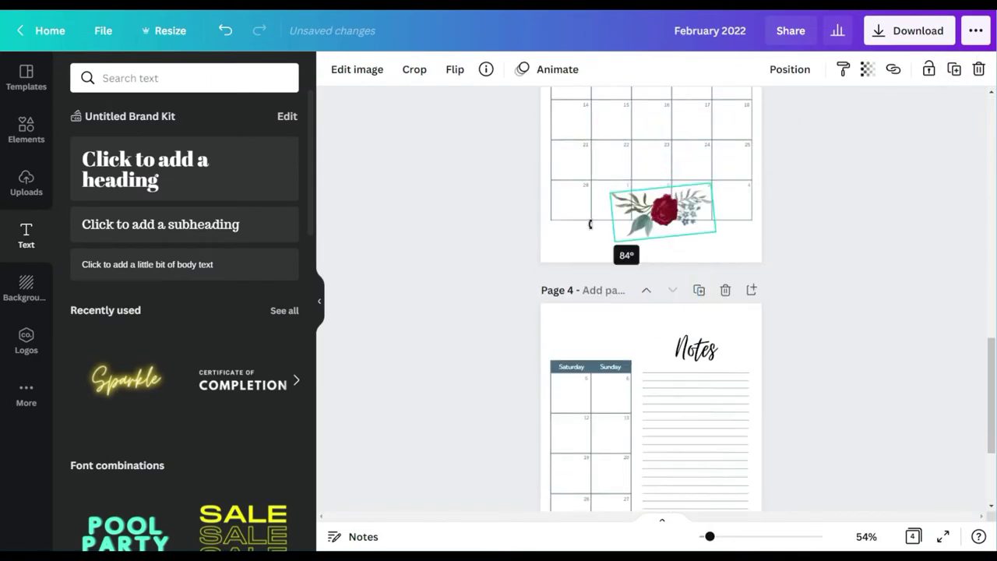
drag(675, 197, 720, 221)
drag(655, 214, 607, 212)
click(867, 245)
Step: Resize the bouquet on page 3 and fit it into the page's lower-right corner over the calendar's last row
scroll(865, 246, up, 3)
click(740, 386)
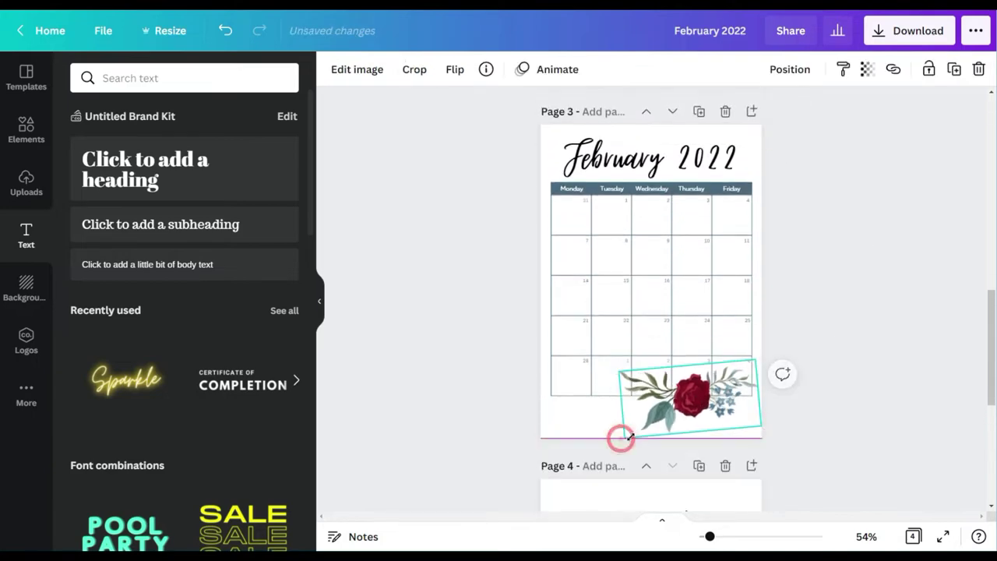
drag(616, 366, 638, 391)
click(814, 394)
drag(744, 400, 743, 403)
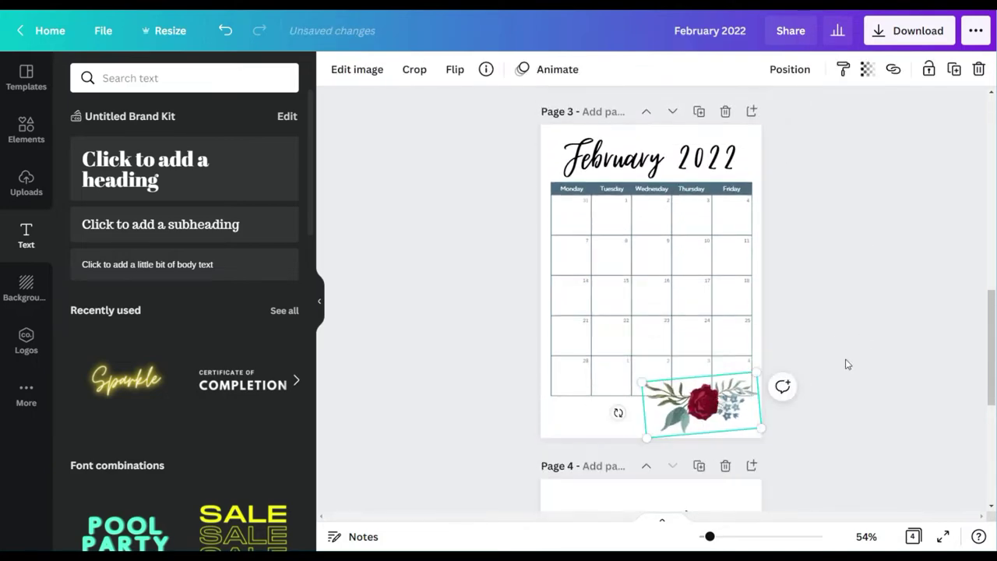
click(872, 355)
Step: Place a copy of page 1's rose bouquet with the cream flower and blue blossoms on page 4 above the weekend calendar
scroll(875, 350, down, 4)
scroll(863, 370, up, 12)
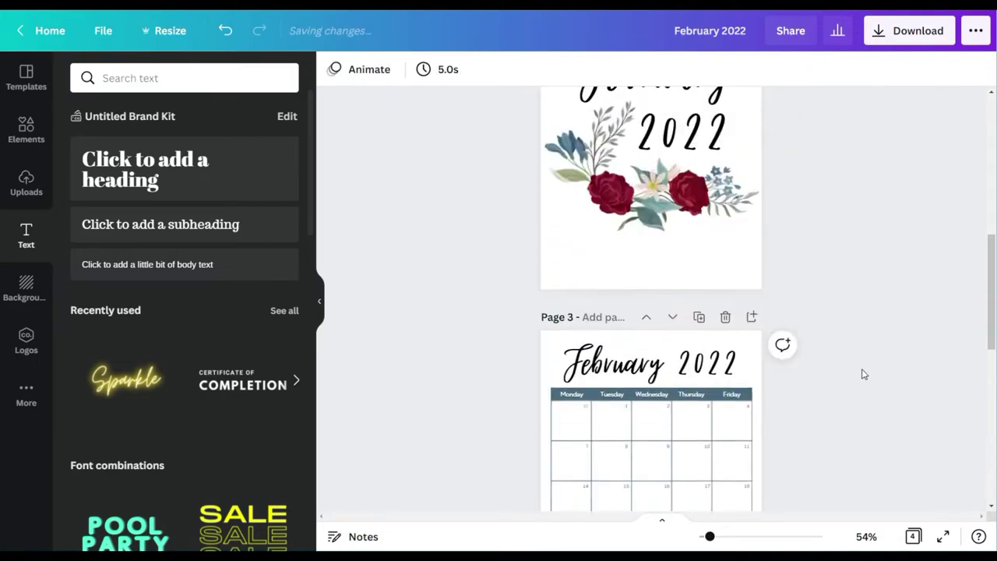
scroll(604, 195, down, 11)
drag(585, 188, 611, 203)
Step: Scale the bouquet to roughly the weekend calendar's width and rest it on the Saturday and Sunday header
drag(709, 536, 745, 536)
drag(599, 517, 522, 516)
scroll(560, 327, up, 2)
click(571, 318)
drag(570, 249, 575, 273)
drag(697, 99, 690, 112)
drag(550, 245, 556, 244)
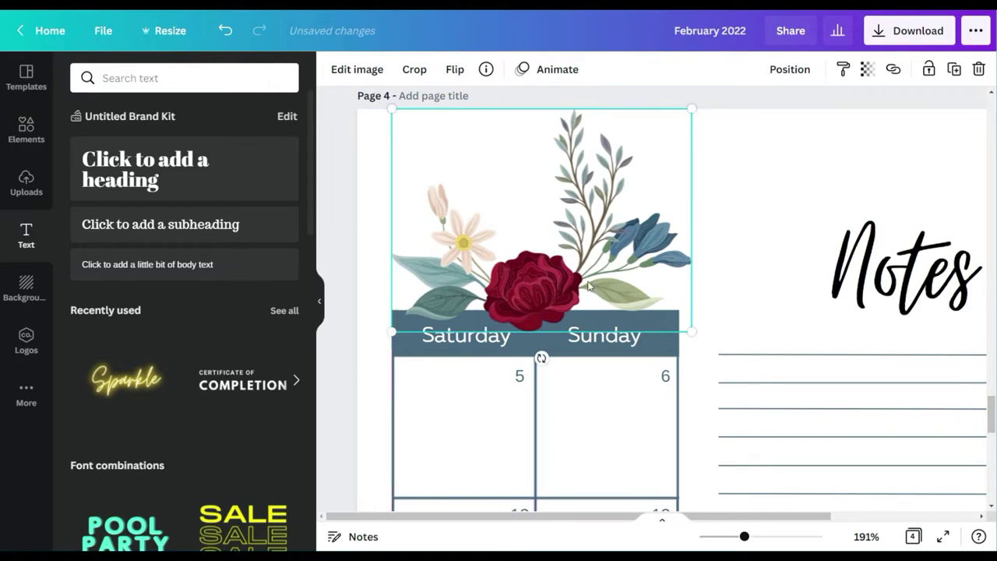
click(866, 535)
click(845, 467)
Step: Rotate the bouquet slightly clockwise, nudge it into place over the weekend header, and check all pages in grid view
click(604, 261)
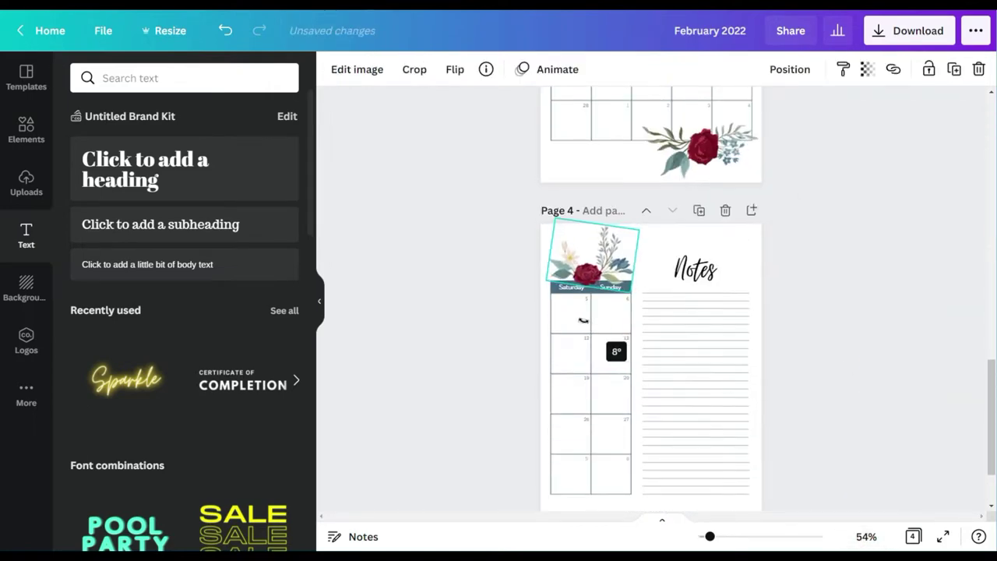
click(741, 539)
click(521, 309)
mouse_move(518, 234)
mouse_down()
mouse_move(537, 234)
mouse_move(528, 236)
mouse_up()
click(862, 536)
click(845, 468)
click(843, 417)
scroll(843, 418, up, 1)
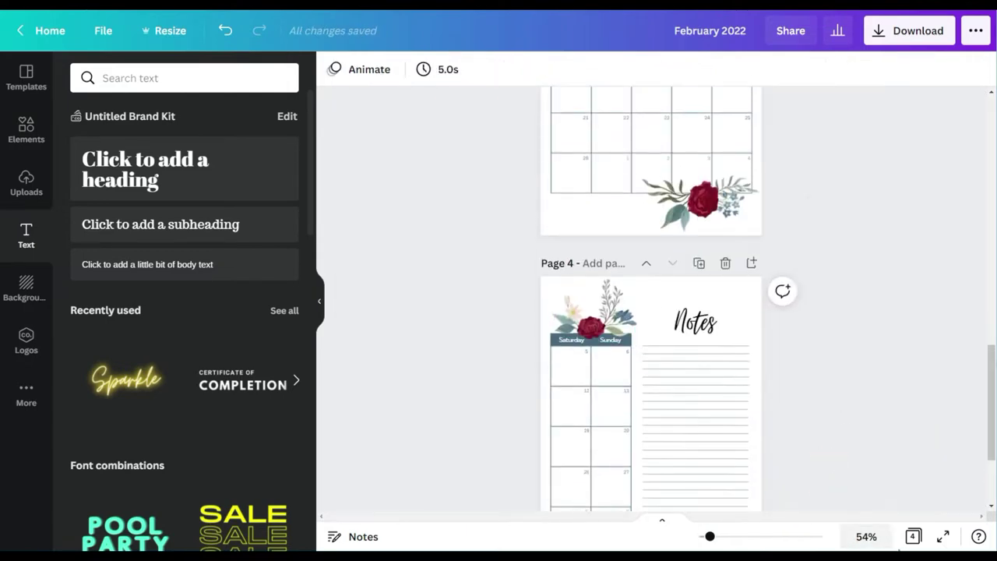
click(913, 535)
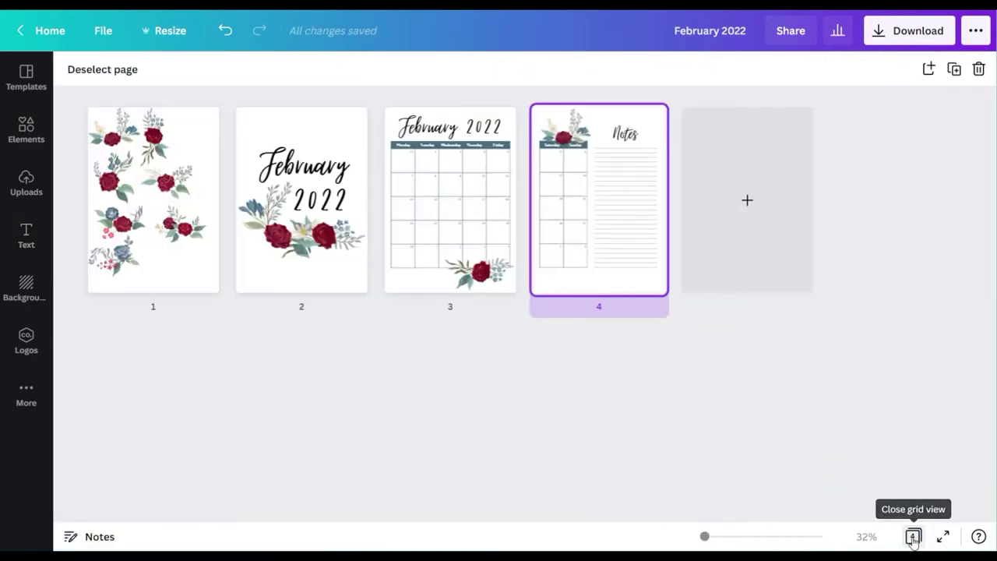
click(913, 537)
Step: Duplicate page 1's red rose bouquet with blue berries, then rotate and place it at the lower-right of page 4
scroll(862, 421, up, 10)
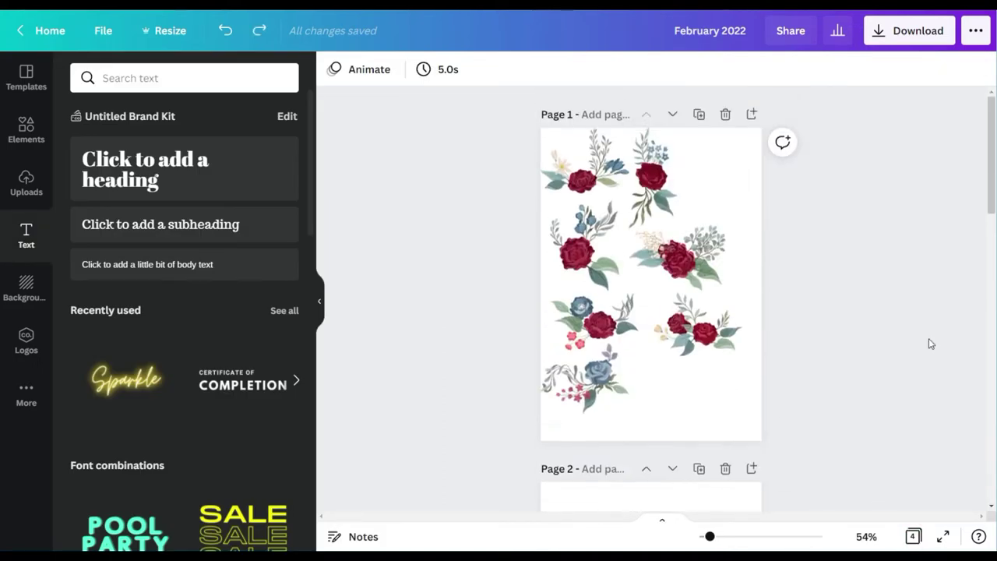
click(580, 253)
click(954, 69)
drag(587, 261, 711, 407)
scroll(651, 314, down, 13)
drag(715, 460, 770, 398)
drag(722, 401, 722, 407)
drag(668, 440, 725, 414)
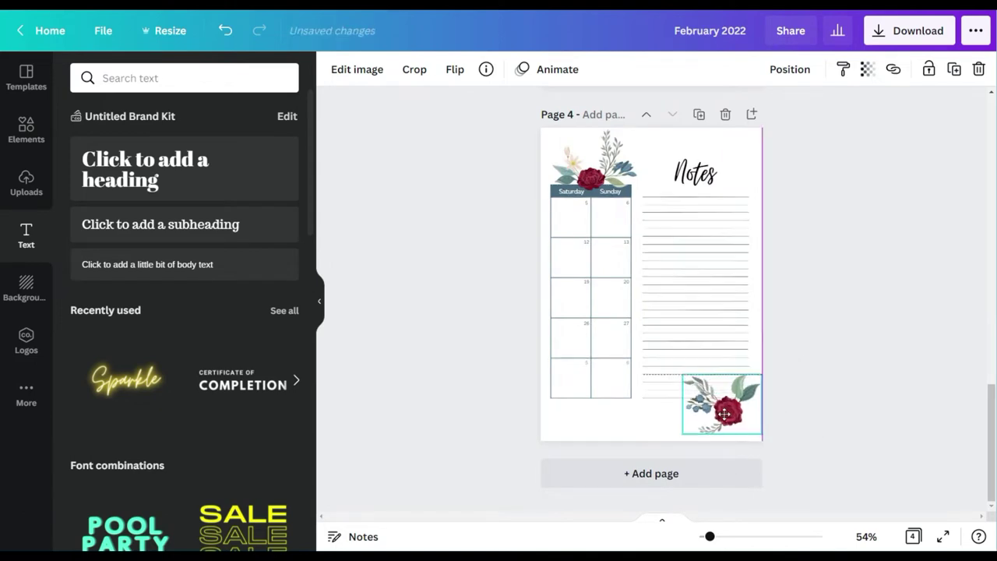
click(874, 383)
Step: Fine-tune the blue-berry bouquet's position in page 4's lower-right corner and review all pages in grid view
click(732, 419)
drag(709, 536, 724, 536)
scroll(795, 314, down, 2)
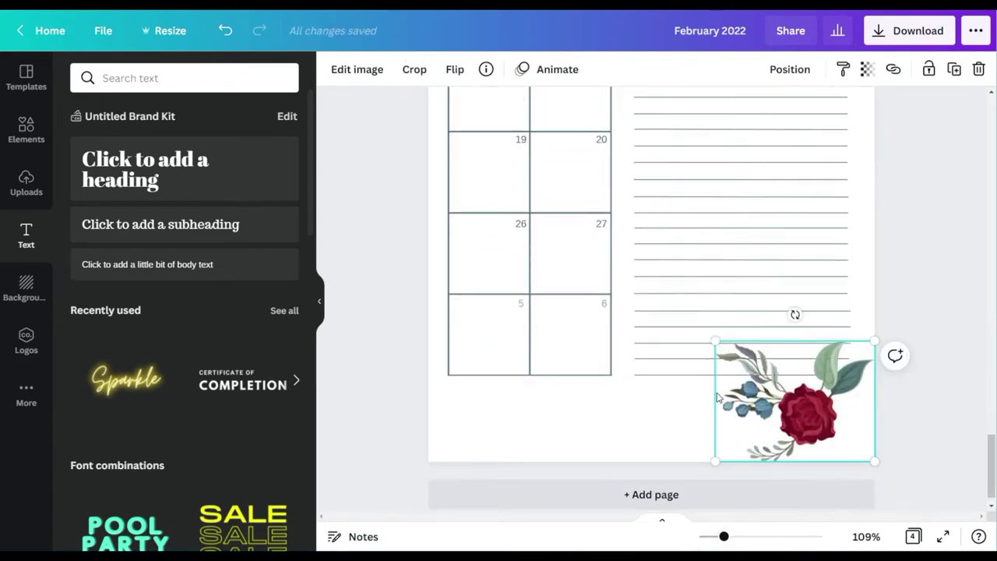
drag(794, 399, 796, 400)
click(922, 433)
scroll(856, 428, down, 5)
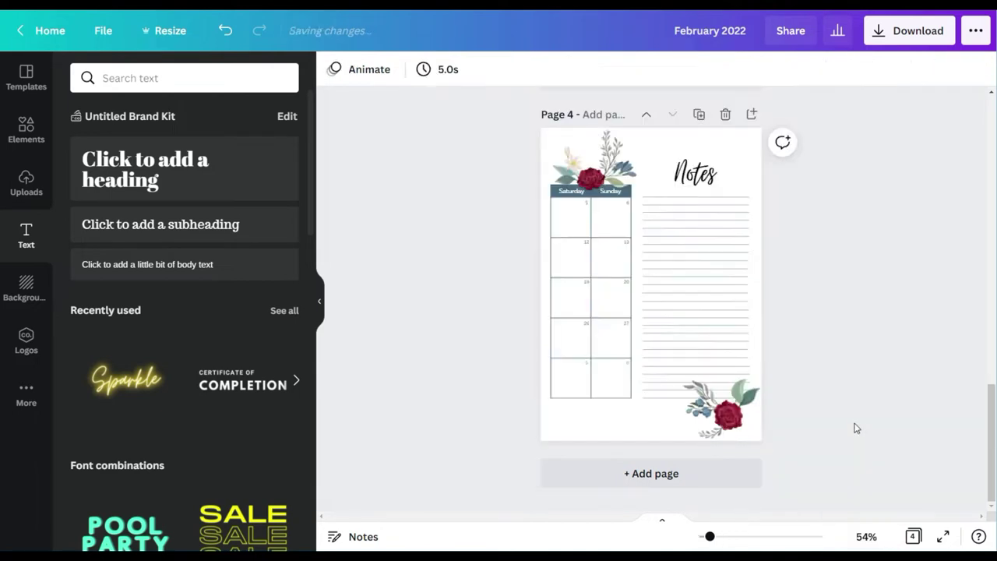
click(913, 536)
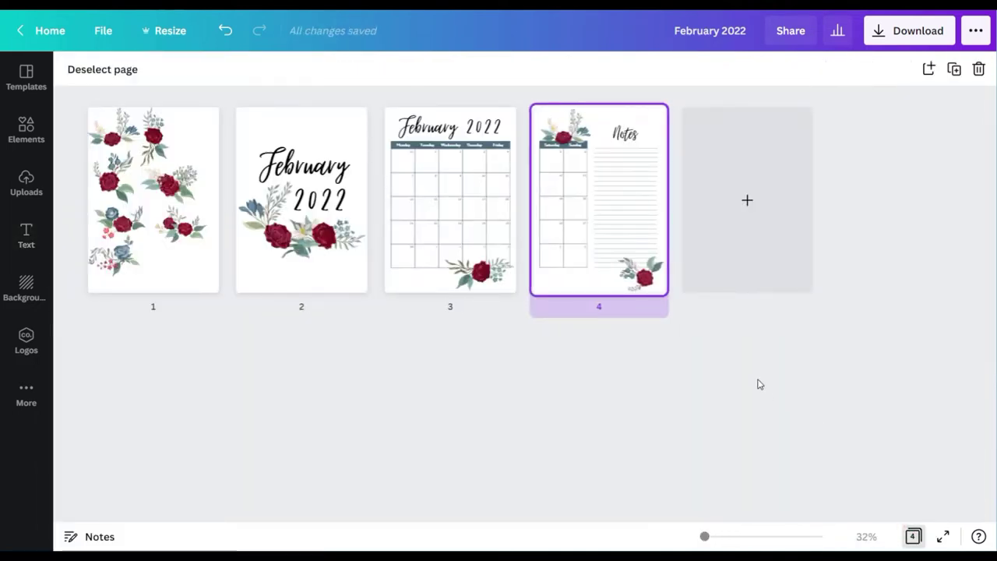
click(924, 542)
Step: Add a blank fifth page and copy every element of the Monthly Budget page in the January 2022 Printable Planner design
click(646, 488)
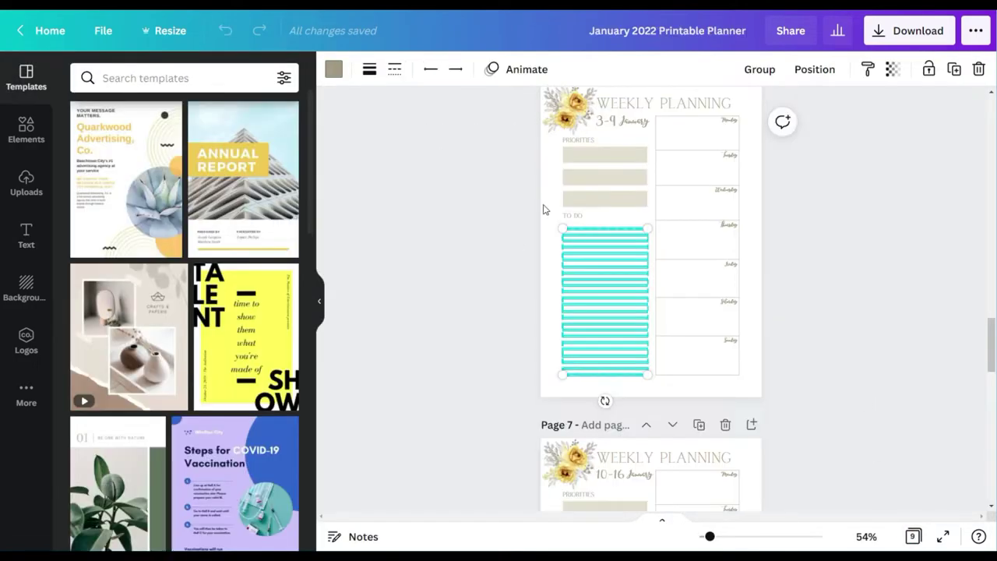
scroll(814, 275, up, 2)
click(814, 274)
scroll(813, 274, up, 9)
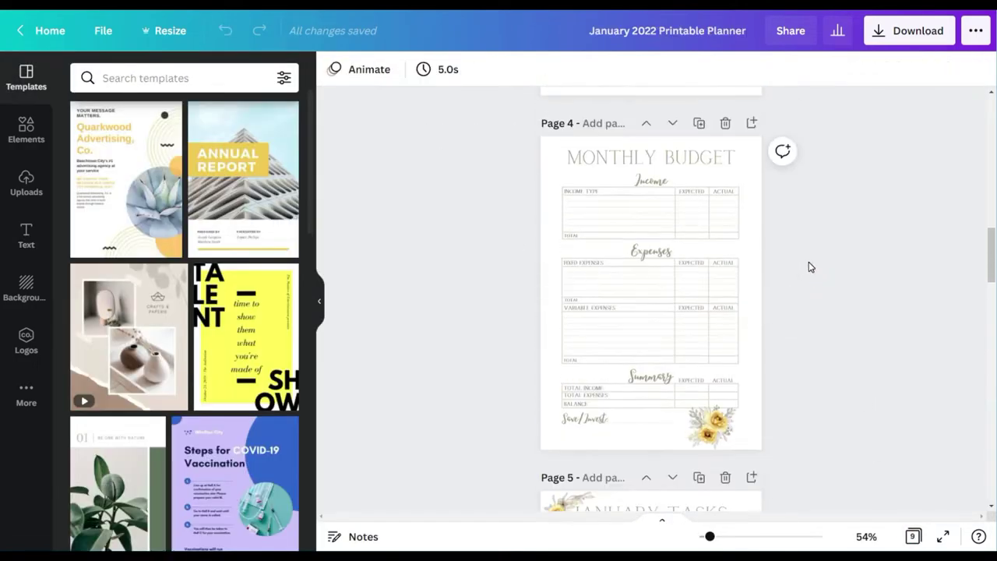
drag(511, 142, 764, 439)
key(ctrl+c)
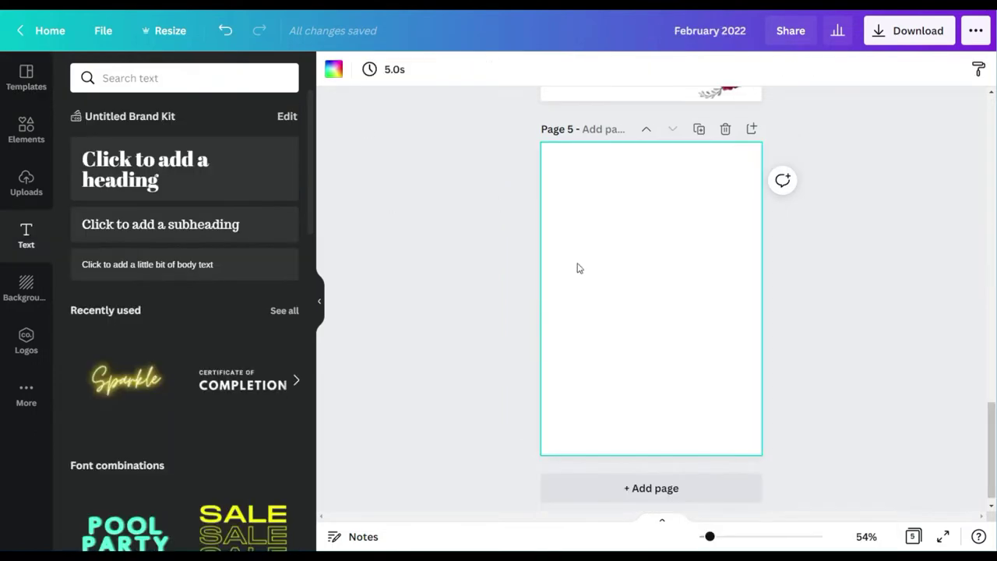
Step: Paste the monthly budget elements onto page 5 of February 2022 and delete the yellow flower bouquet
click(661, 307)
key(ctrl+v)
click(709, 433)
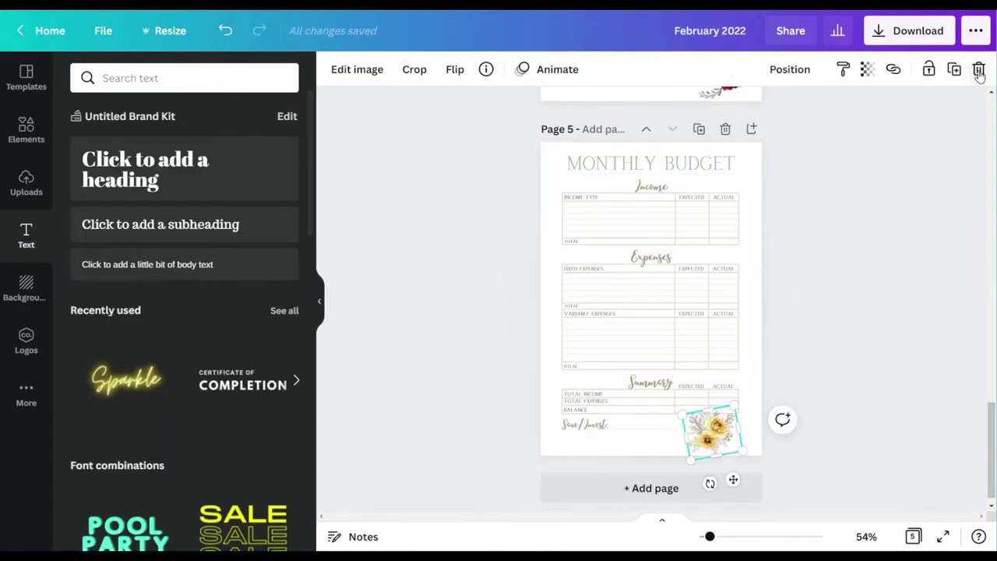
key(Delete)
Step: Change the Monthly Budget title's font to Virtual
click(650, 164)
click(372, 69)
click(145, 233)
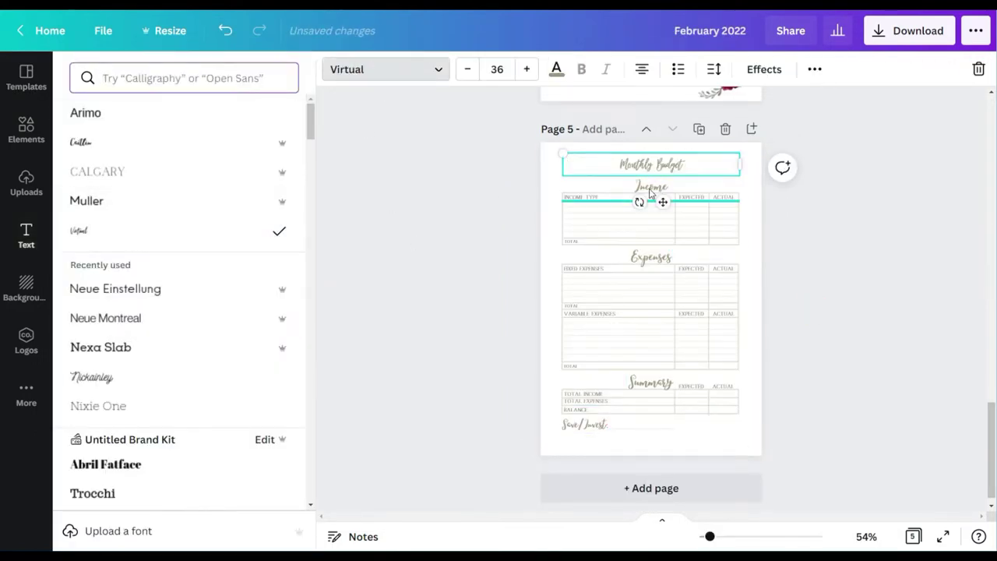
Step: Set the Income heading on page 5 to the Muller font at size 21
click(742, 536)
click(650, 362)
click(372, 70)
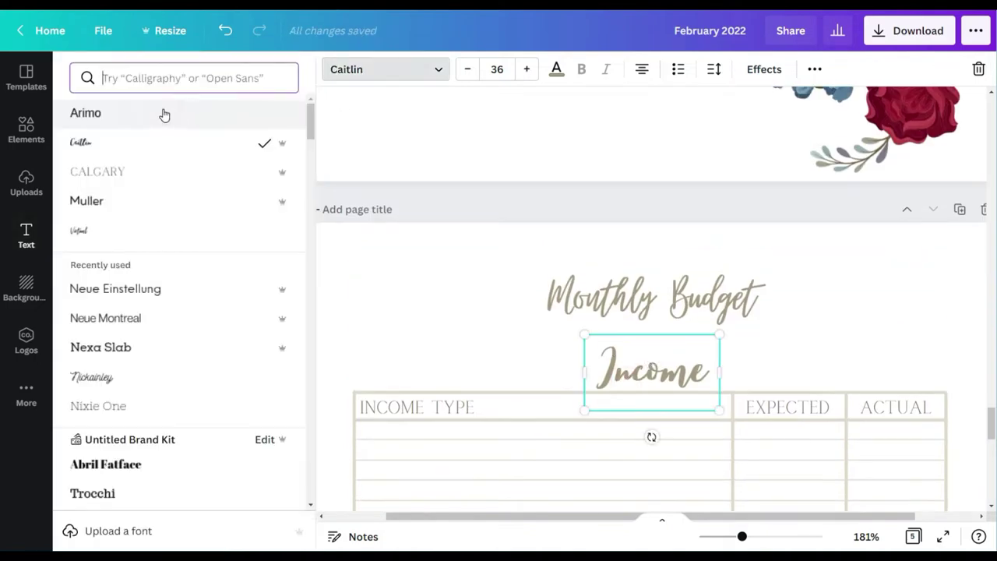
click(86, 113)
click(117, 201)
click(514, 224)
click(497, 69)
click(507, 195)
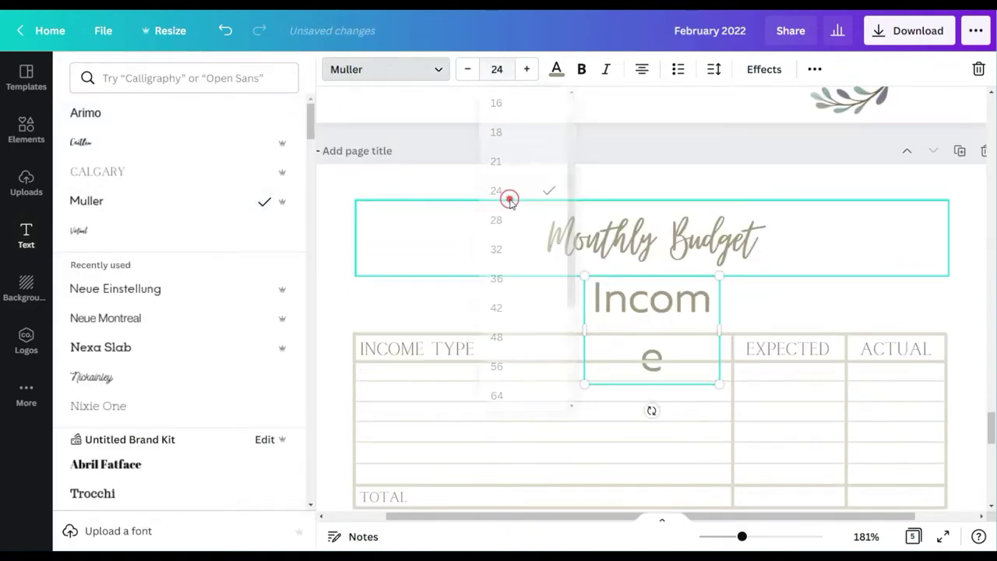
click(498, 71)
click(503, 224)
Step: Enlarge the Monthly Budget title to size 64 and move it up toward the top of the page
click(640, 238)
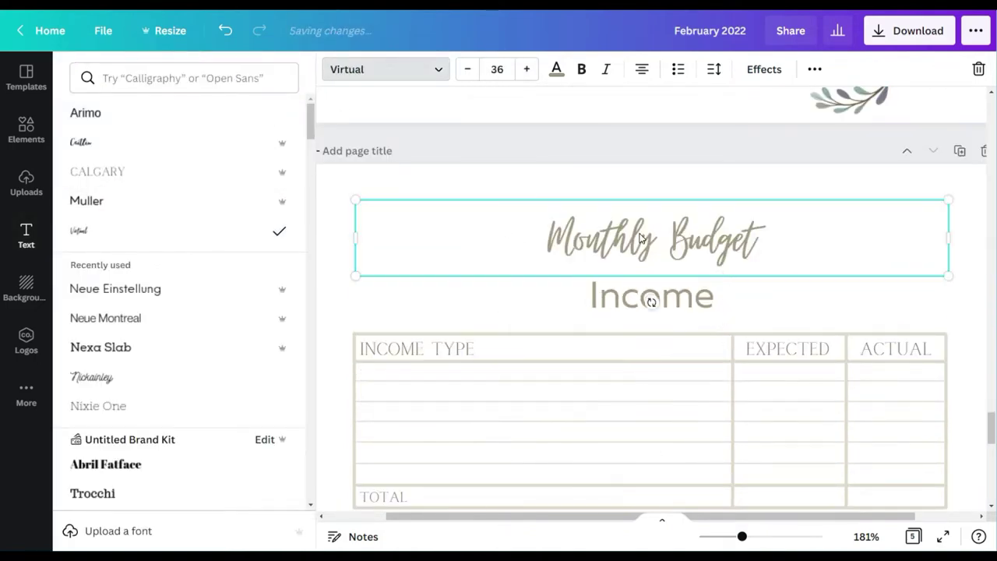
click(499, 69)
click(507, 339)
click(499, 70)
click(495, 278)
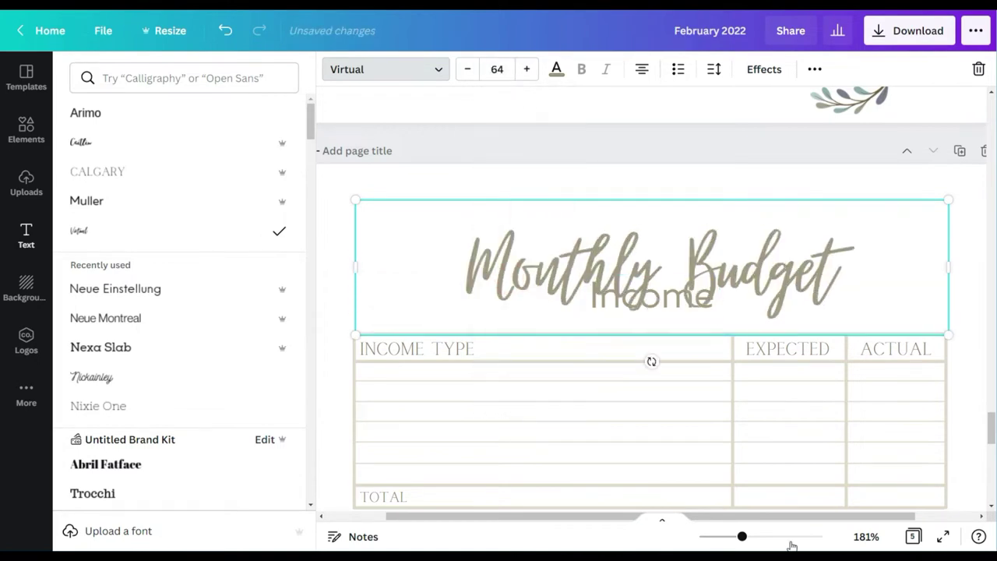
drag(739, 537, 727, 537)
drag(704, 270, 705, 251)
click(930, 341)
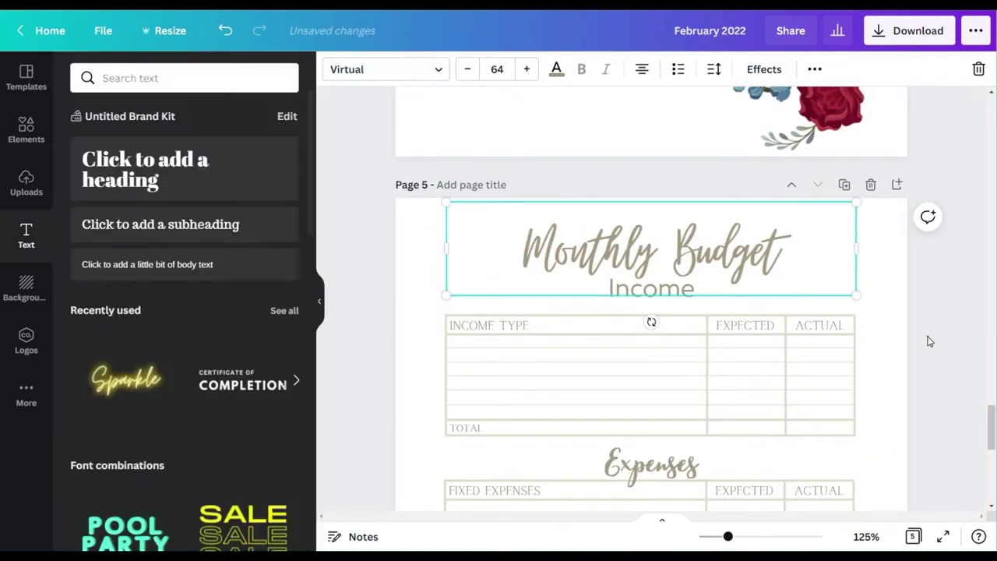
Step: Move the Income heading down slightly, retype it as "INCOME" and center it above the income table
drag(660, 294, 661, 301)
click(945, 336)
scroll(945, 335, down, 1)
double_click(649, 240)
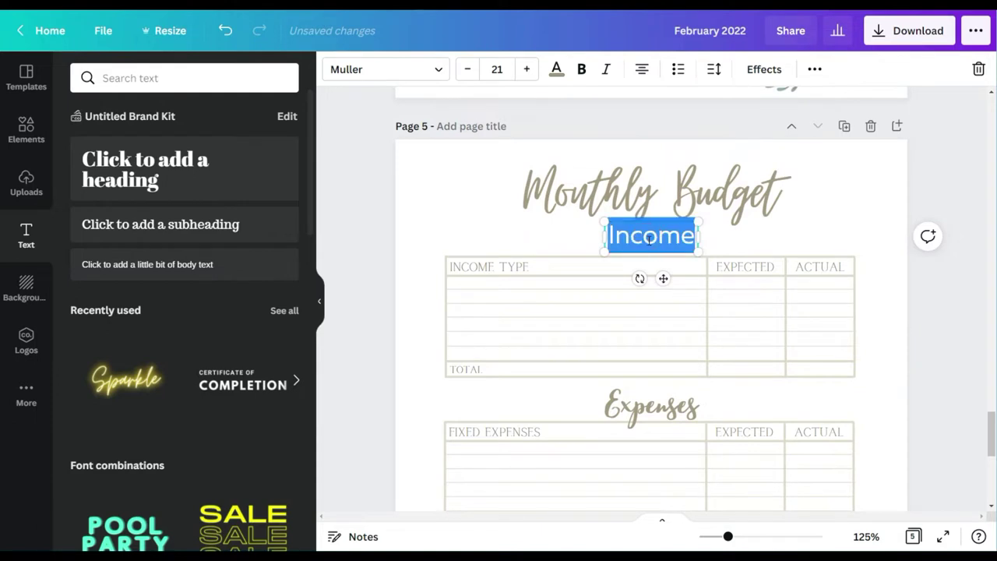
mouse_move(671, 280)
mouse_down()
mouse_move(658, 281)
mouse_move(668, 280)
mouse_up()
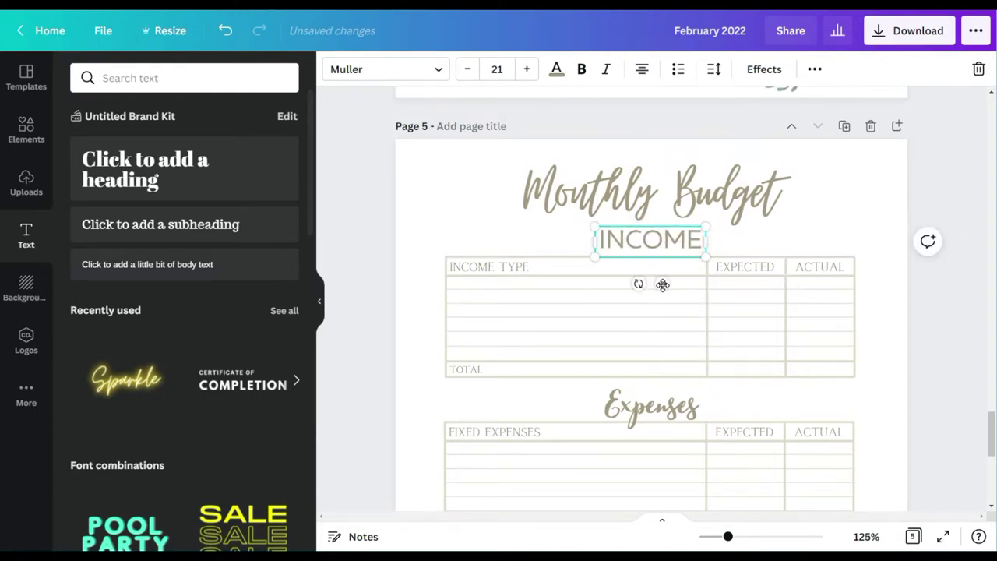
Step: Try the Virtual, Calgary and Neue Einstellung fonts on the Income heading
click(389, 69)
click(129, 227)
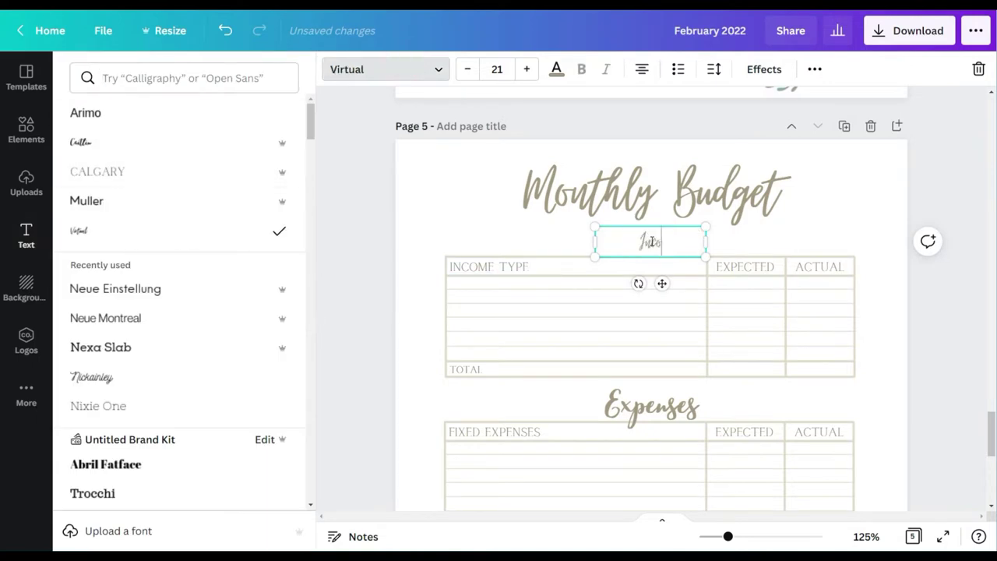
click(101, 170)
scroll(149, 215, down, 1)
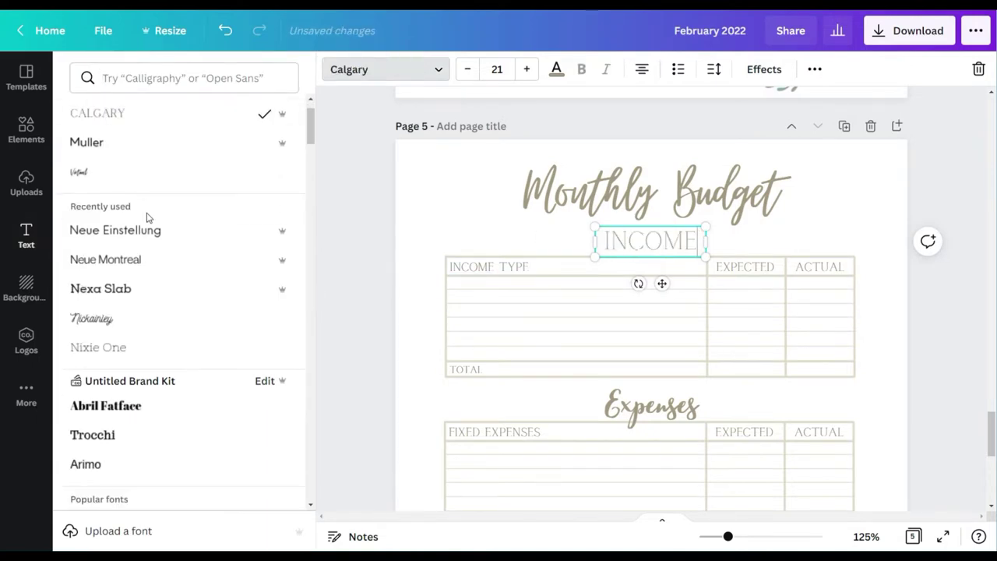
click(147, 228)
scroll(145, 218, down, 1)
click(142, 200)
scroll(140, 200, down, 5)
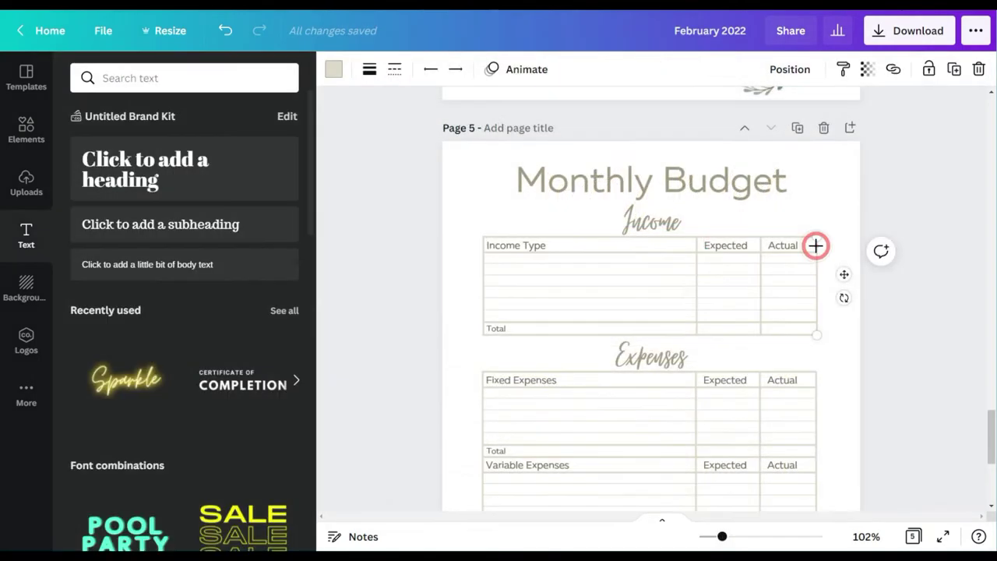
Step: Recolor the income table's outer line light blue and apply the change to all matching lines in the document
click(331, 70)
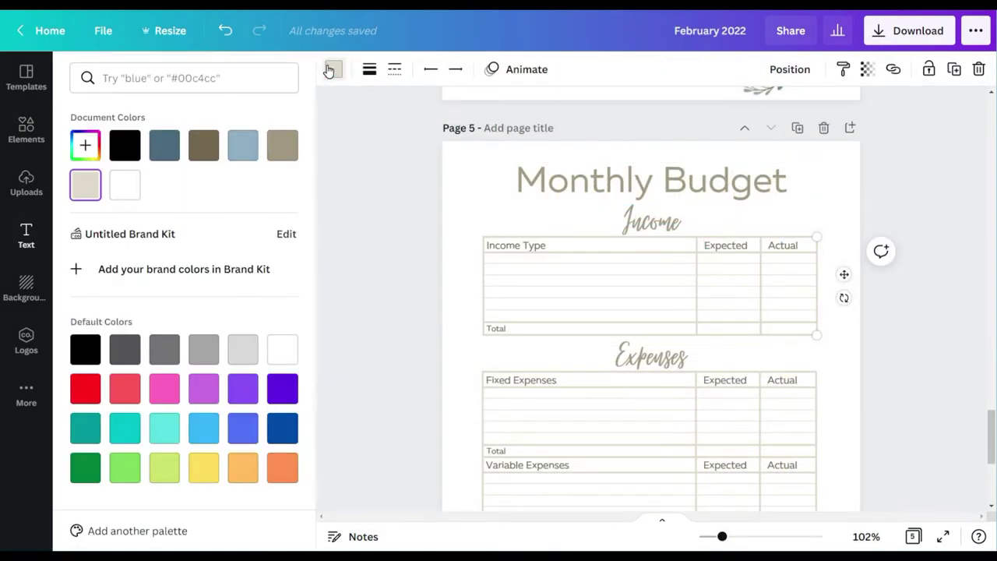
click(240, 148)
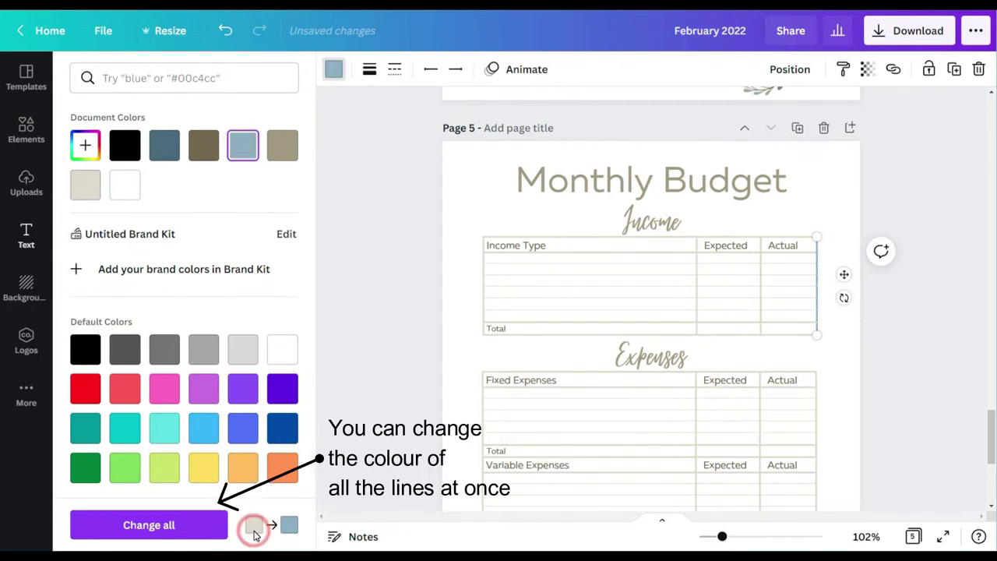
click(194, 525)
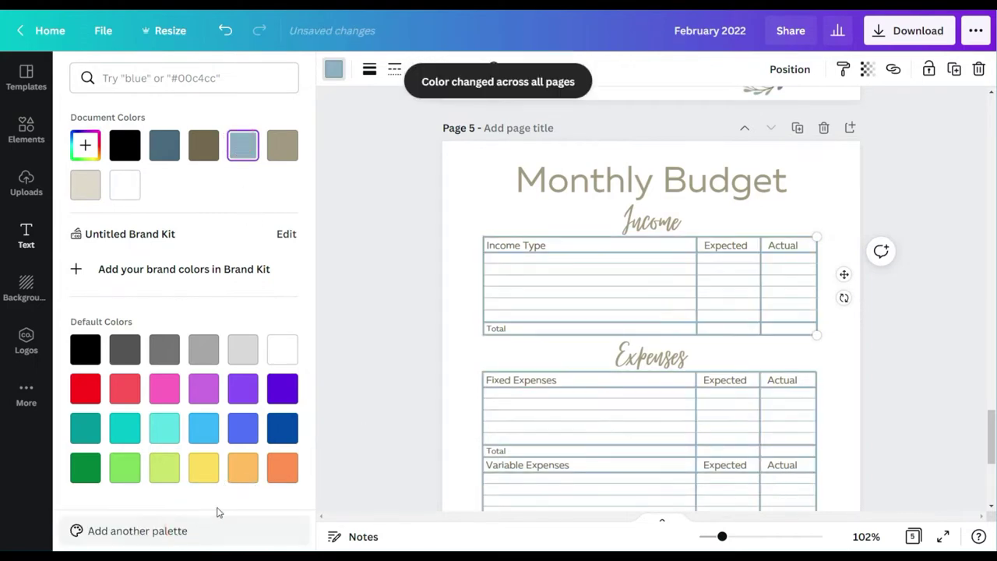
scroll(902, 338, up, 5)
scroll(896, 334, down, 7)
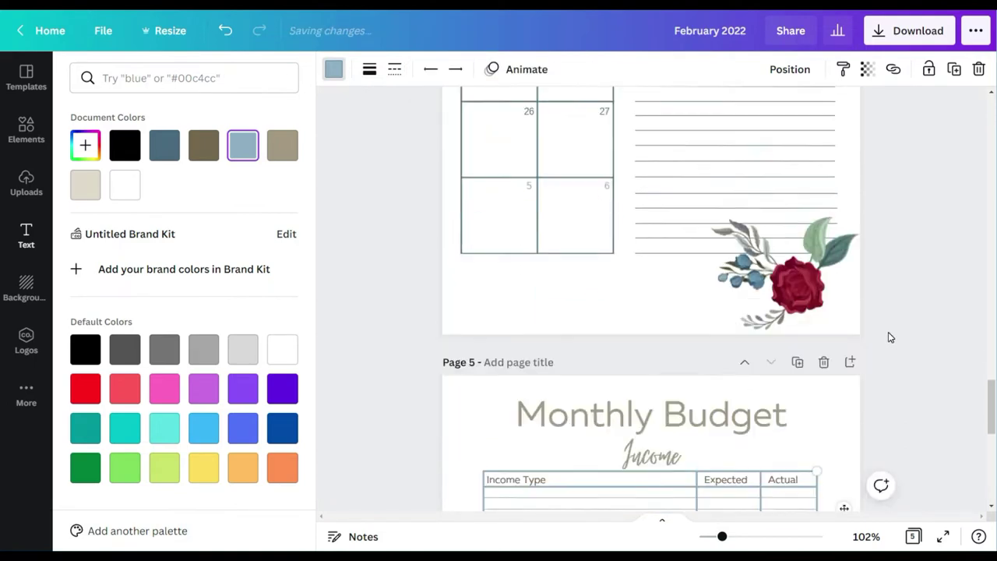
scroll(885, 329, down, 1)
scroll(883, 327, up, 3)
Step: Recolor the Monthly Budget title dark slate blue and apply the change to all text of the same color
click(651, 180)
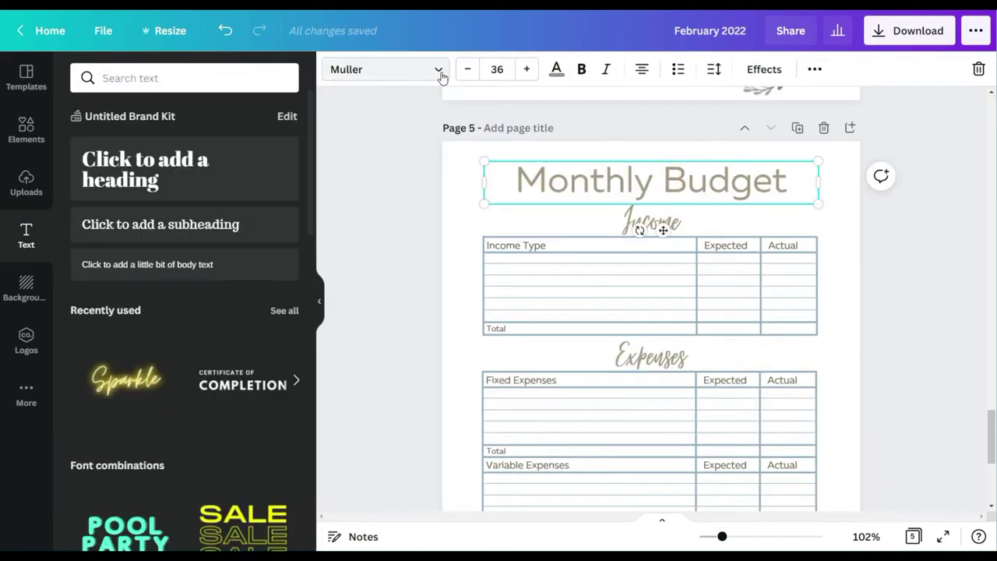
click(556, 69)
click(162, 147)
click(194, 527)
scroll(896, 338, down, 2)
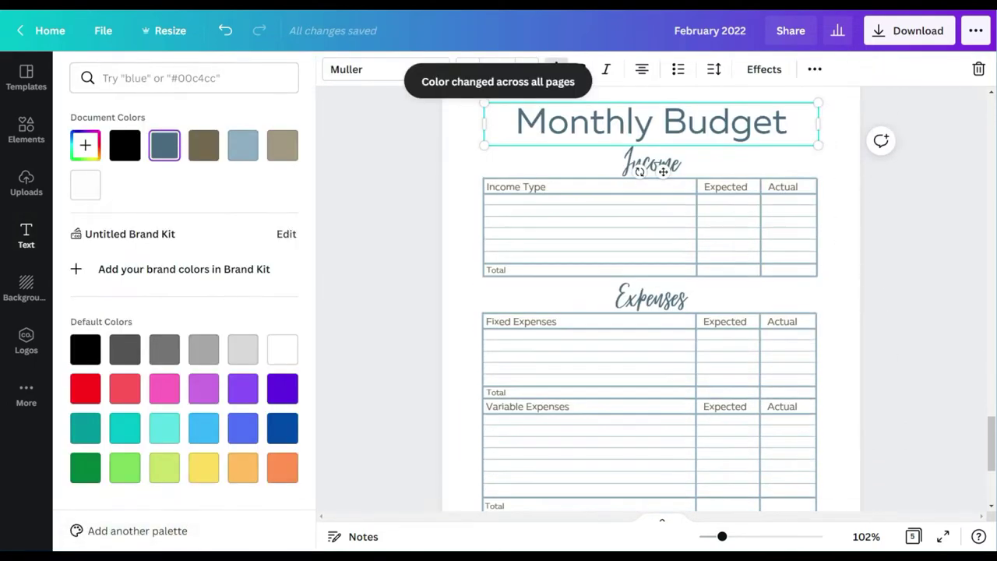
Step: Change all brown table labels to dark slate blue and try light blue on the Income heading
click(522, 188)
click(243, 149)
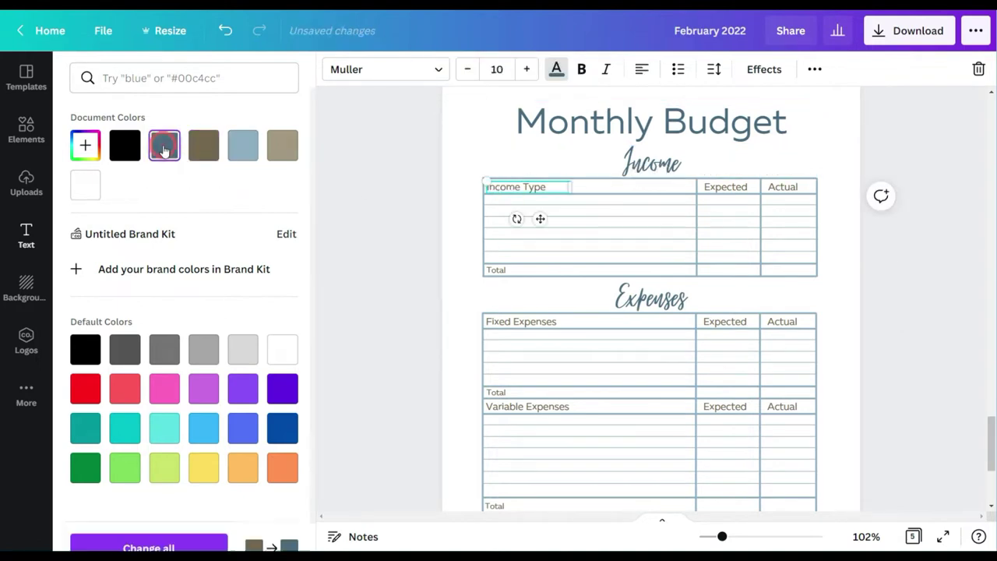
click(187, 525)
click(669, 148)
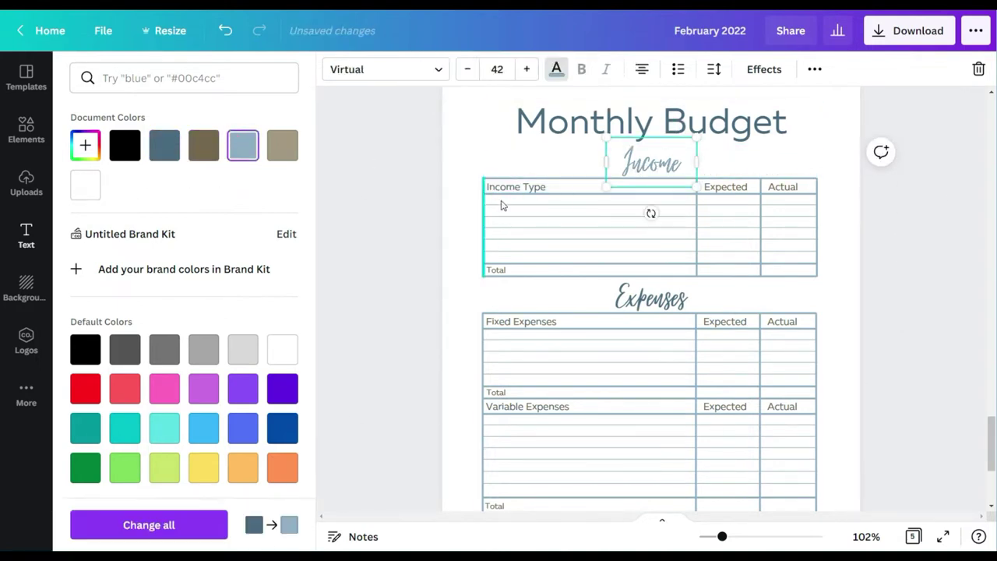
click(651, 298)
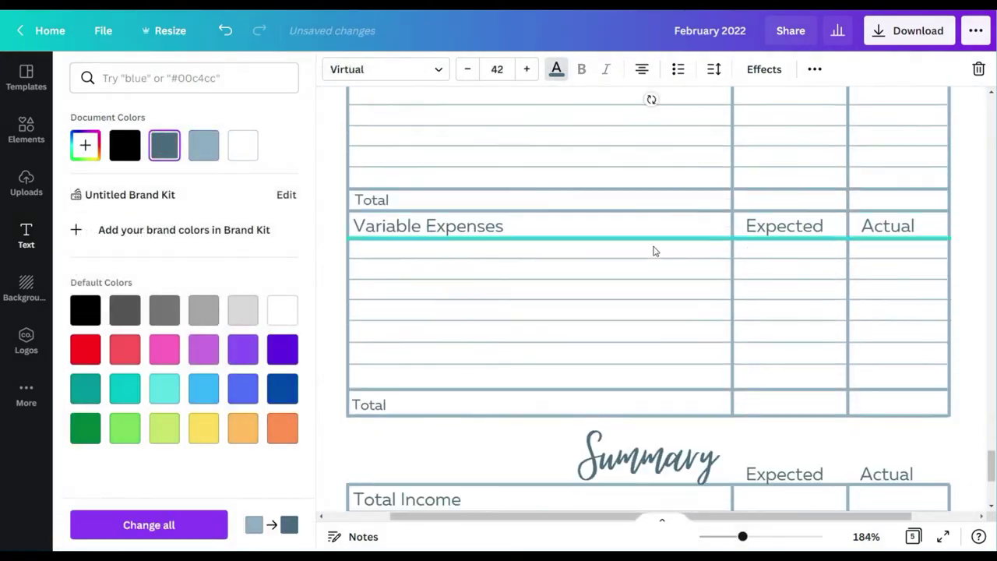
Step: Recolor the line beside Save/Invest dark slate blue and fit the whole page in view
scroll(651, 249, down, 3)
click(655, 386)
click(334, 69)
click(164, 144)
click(866, 537)
click(841, 467)
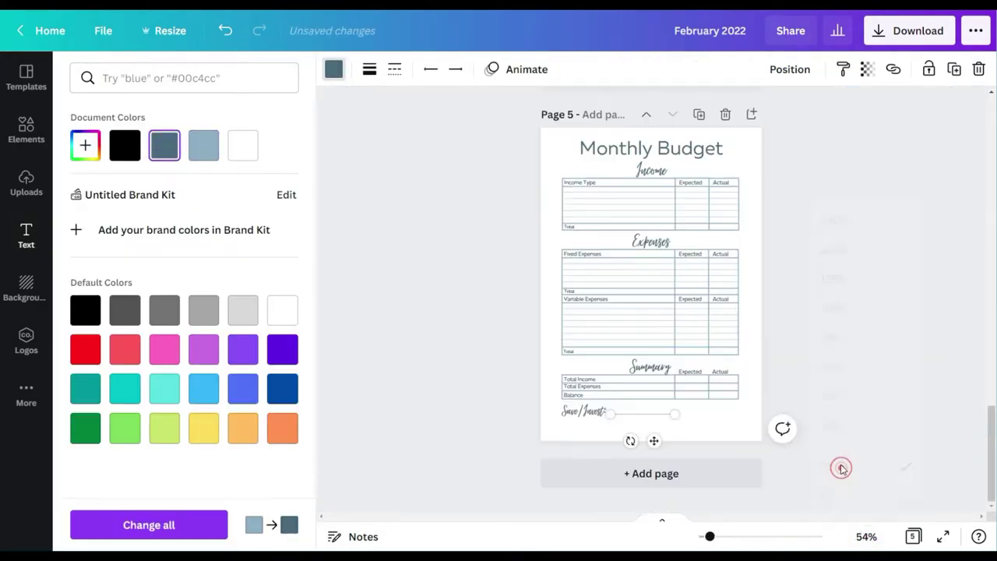
Step: Copy the red rose bouquet with cream berries from page 1 to the lower-right corner of page 5
click(874, 354)
scroll(866, 344, up, 20)
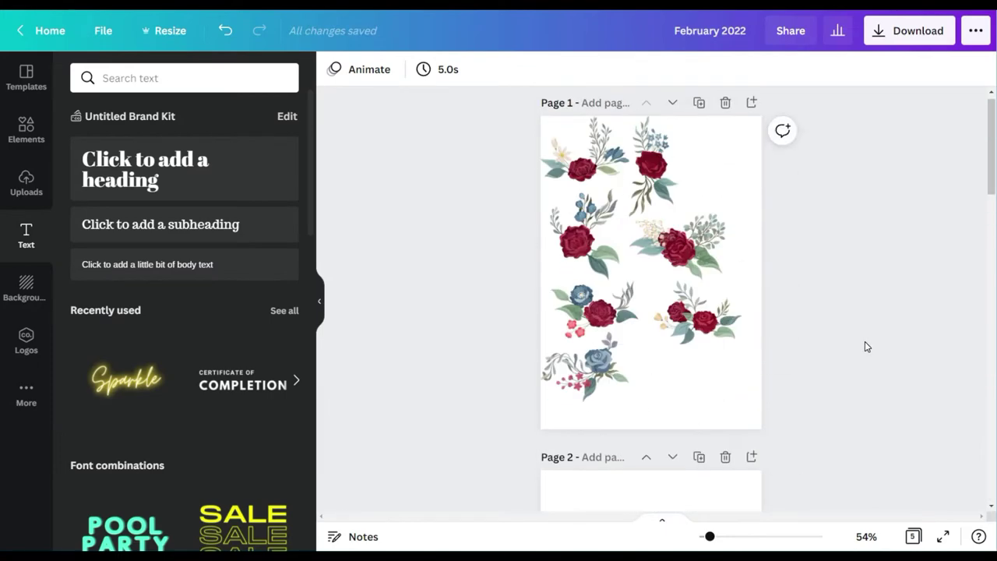
drag(686, 241, 679, 282)
scroll(679, 282, down, 15)
scroll(679, 282, down, 3)
click(720, 427)
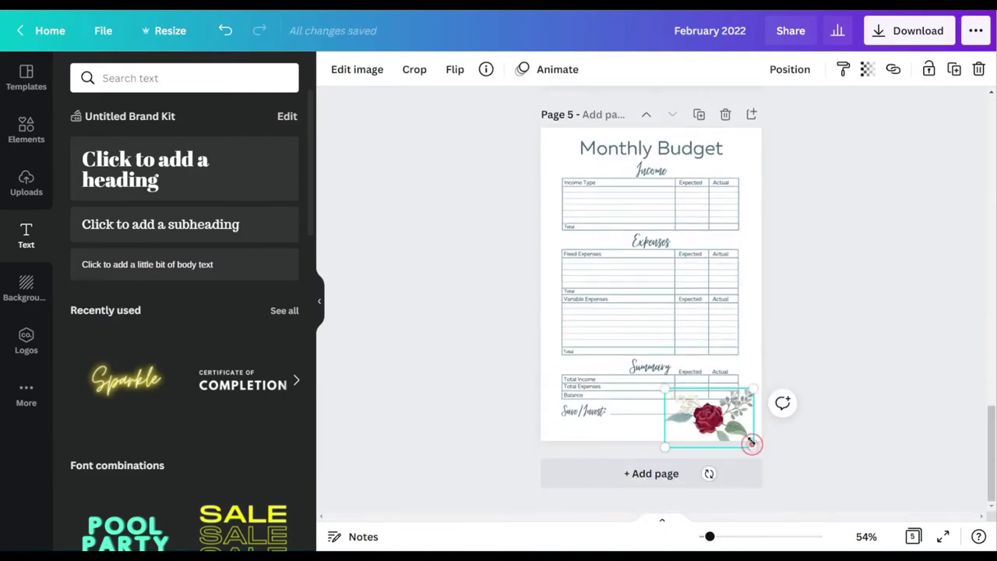
Step: Shrink the rose bouquet in page 5's lower-right corner and review all pages in the grid overview
drag(752, 442, 728, 419)
click(725, 536)
scroll(779, 361, down, 3)
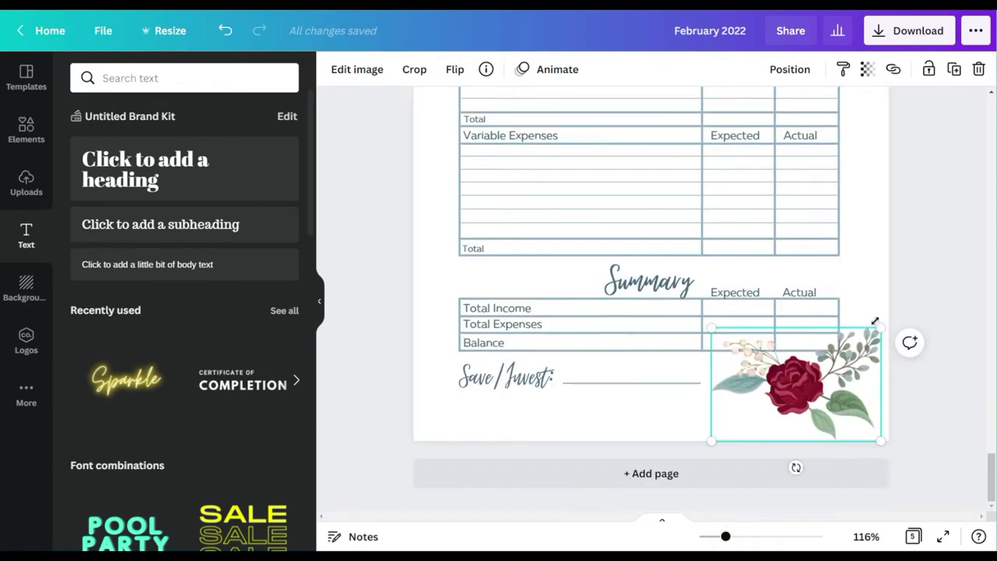
drag(711, 326, 720, 338)
click(949, 272)
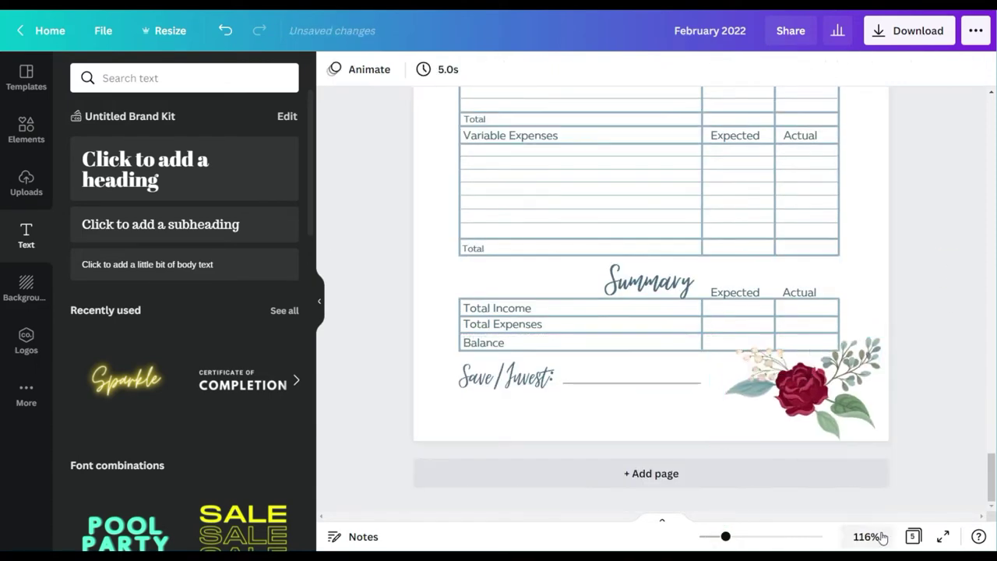
click(913, 536)
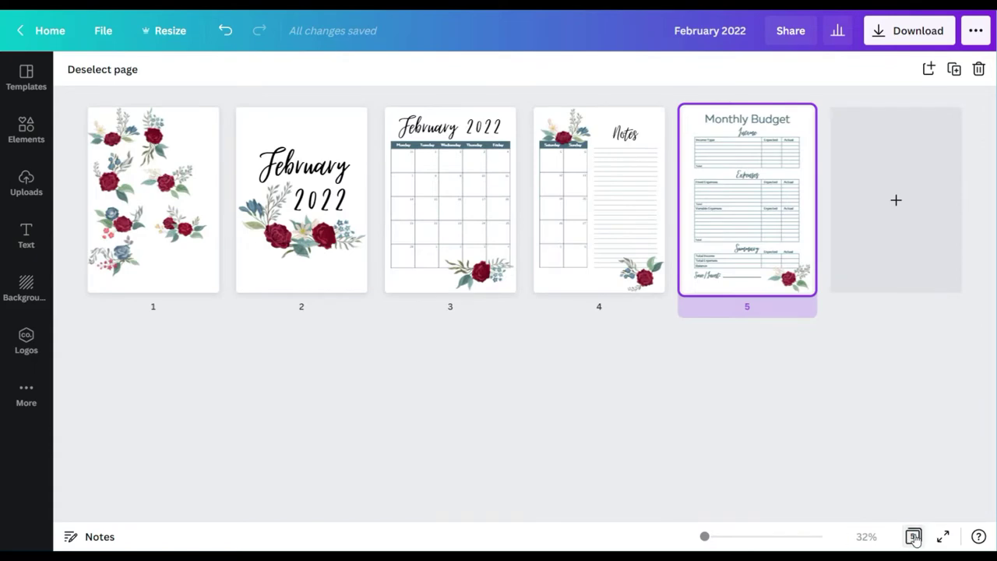
click(913, 536)
Step: Recolor the Monthly Budget title black
scroll(674, 312, up, 4)
click(674, 245)
click(556, 70)
click(128, 145)
click(713, 535)
click(872, 342)
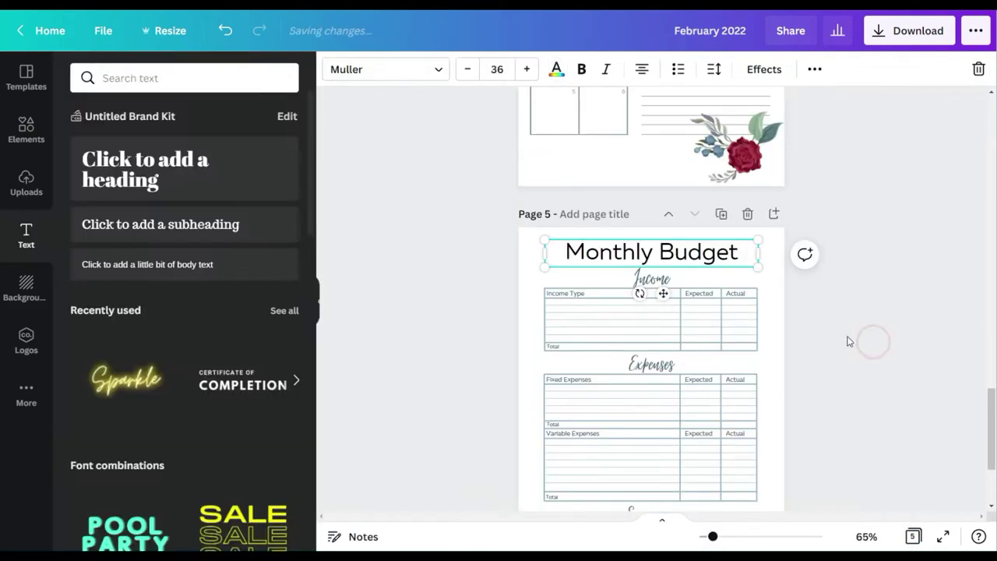
Step: Recolor the Income and Expenses headings black
scroll(849, 341, down, 1)
click(651, 219)
click(556, 68)
click(124, 145)
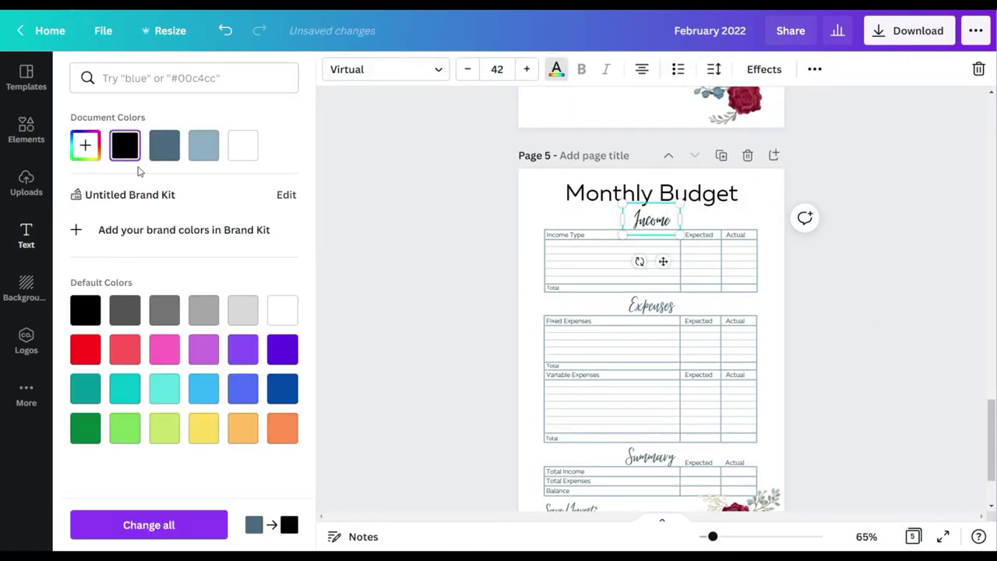
click(872, 311)
click(651, 306)
click(556, 69)
click(125, 145)
Step: Recolor the Summary heading and the Save/Invest label black
click(651, 457)
click(128, 145)
scroll(651, 390, down, 2)
click(564, 410)
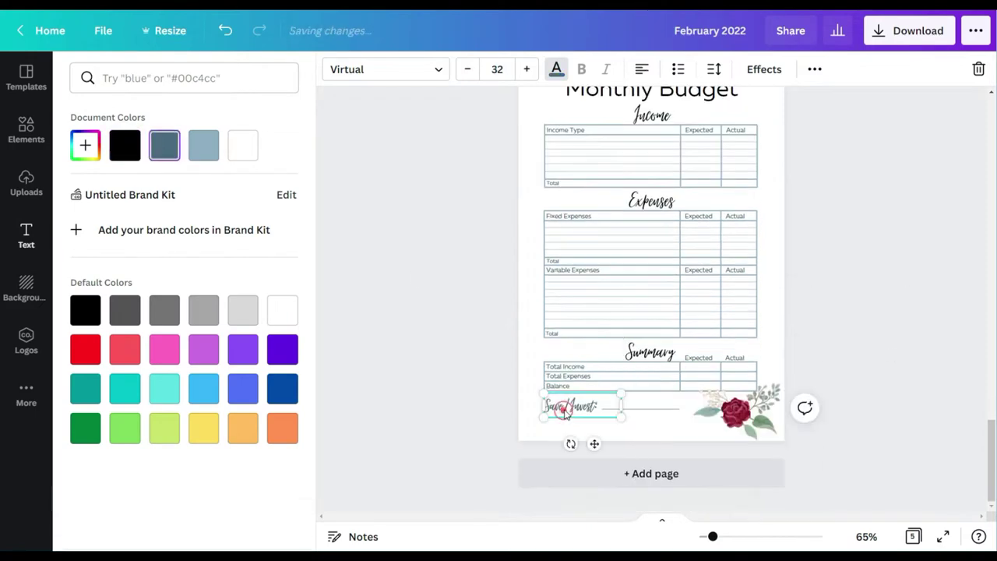
click(124, 146)
click(878, 281)
Step: Enlarge the Monthly Budget title to the next preset font size
scroll(881, 282, up, 1)
click(691, 153)
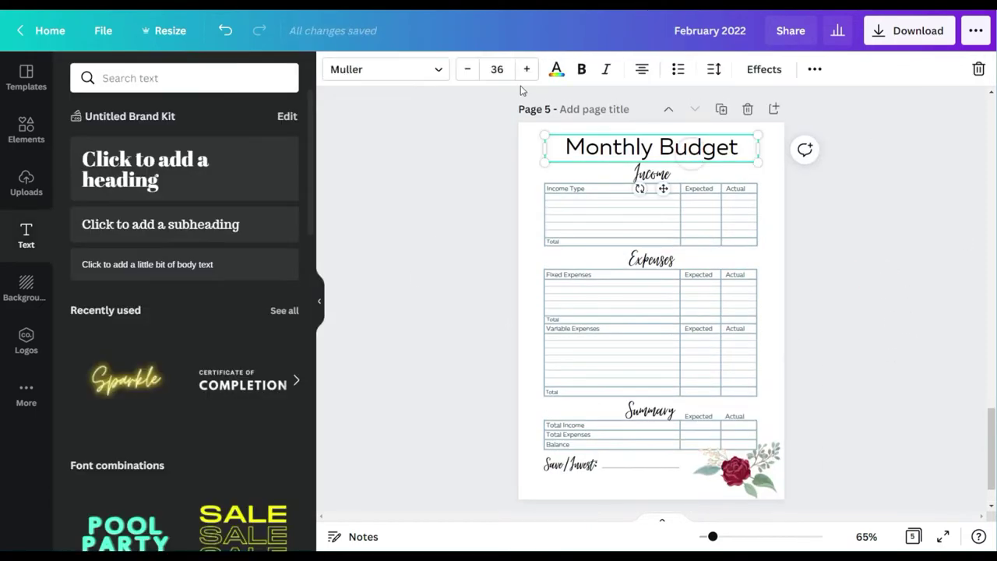
click(497, 69)
click(503, 276)
click(848, 274)
Step: Move the Income and Expenses headings to align with the left edges of their tables
click(648, 172)
drag(648, 172, 568, 167)
drag(653, 257, 578, 258)
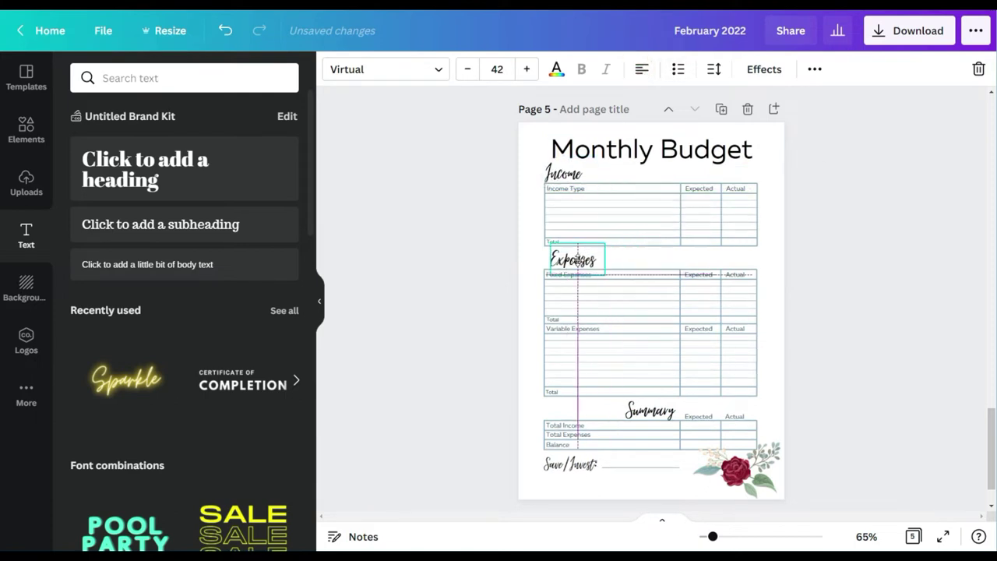
scroll(570, 262, up, 5)
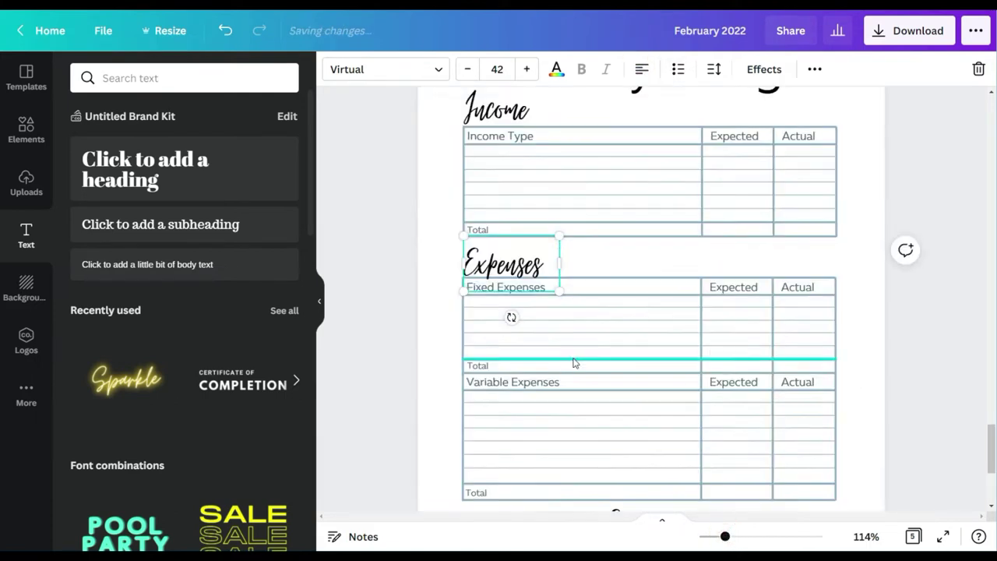
drag(532, 318, 532, 314)
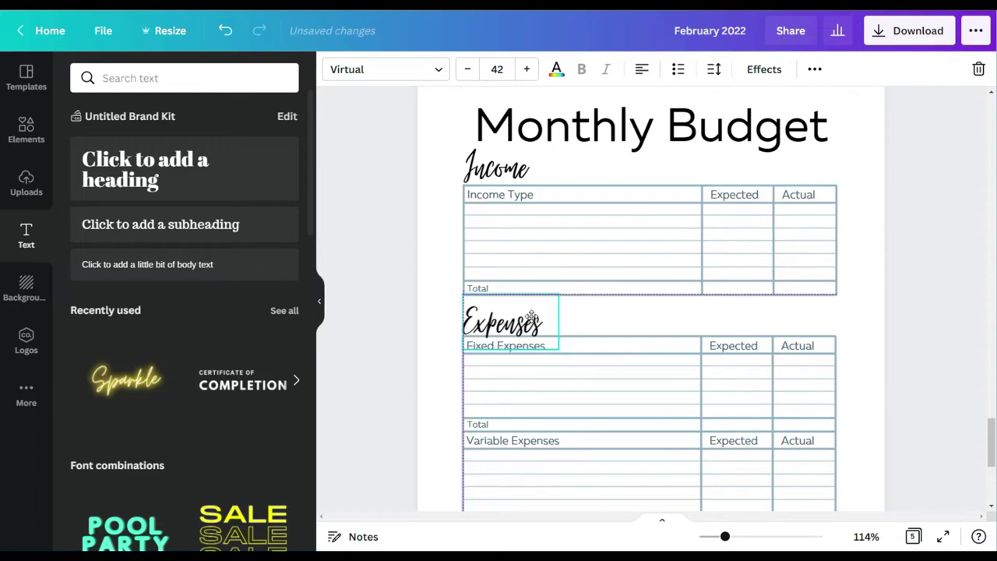
click(606, 267)
Step: Move the Summary heading to align with the left edge of the summary table
scroll(605, 267, down, 3)
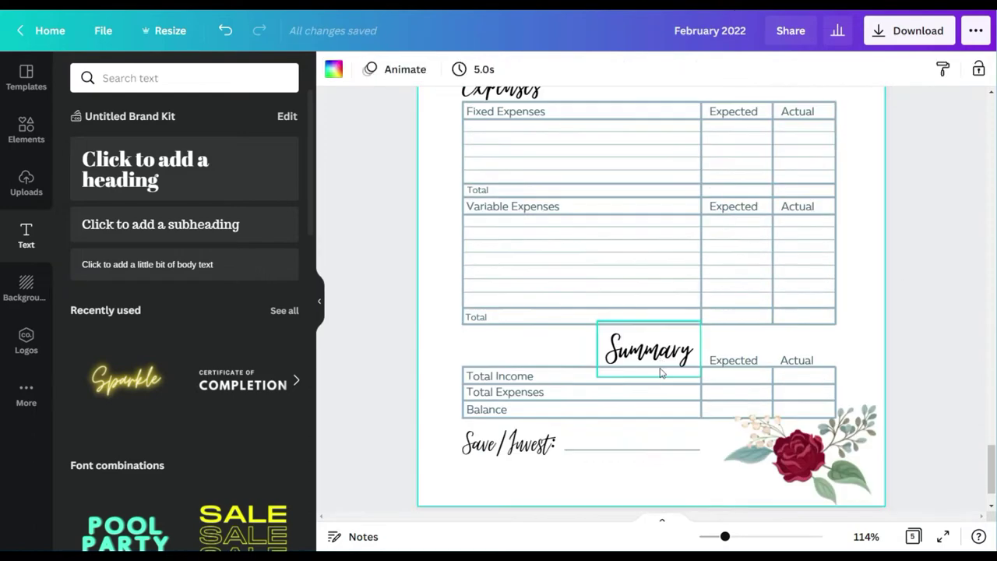
drag(661, 371, 519, 348)
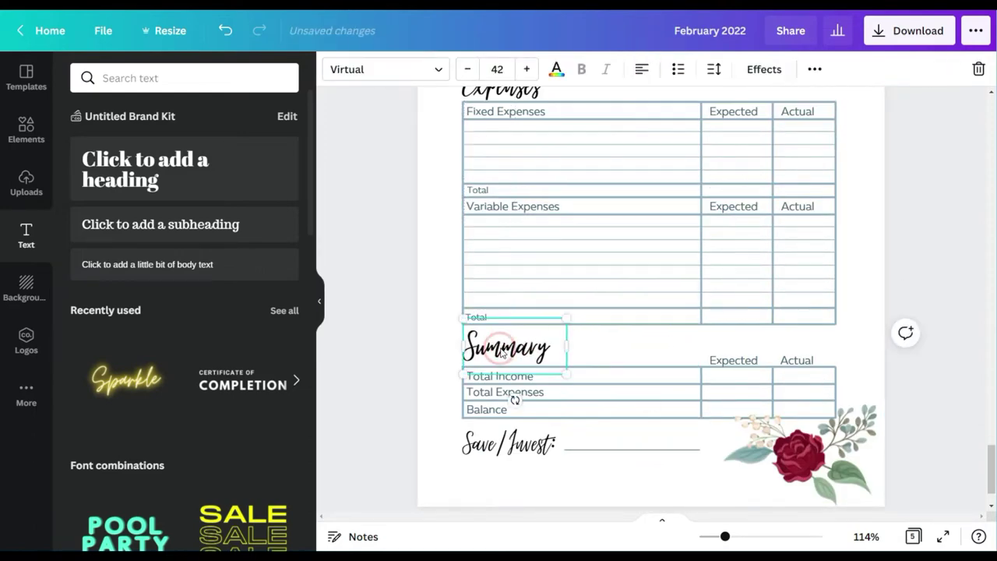
click(616, 350)
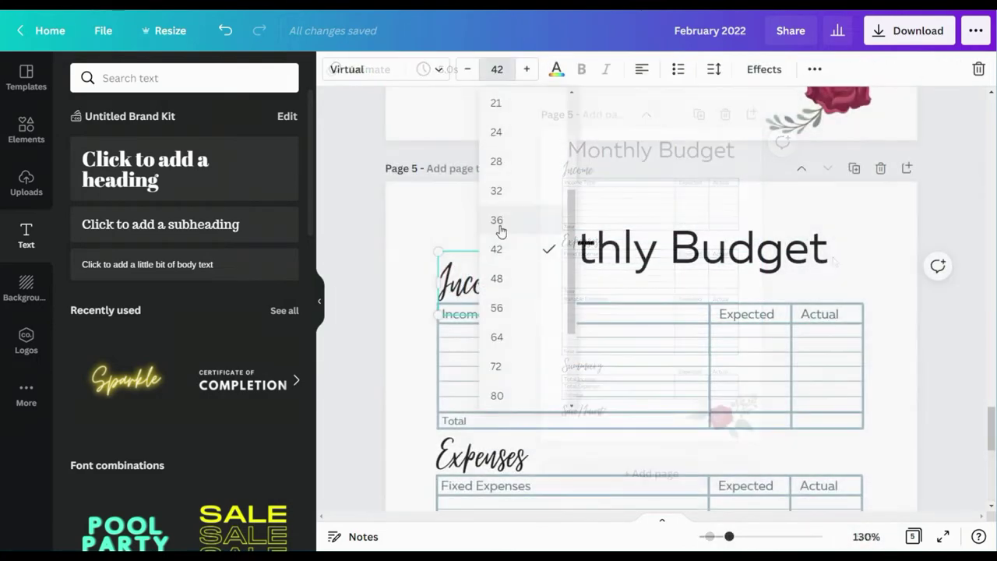
Step: Set the Income and Expenses headings to font size 36
click(498, 221)
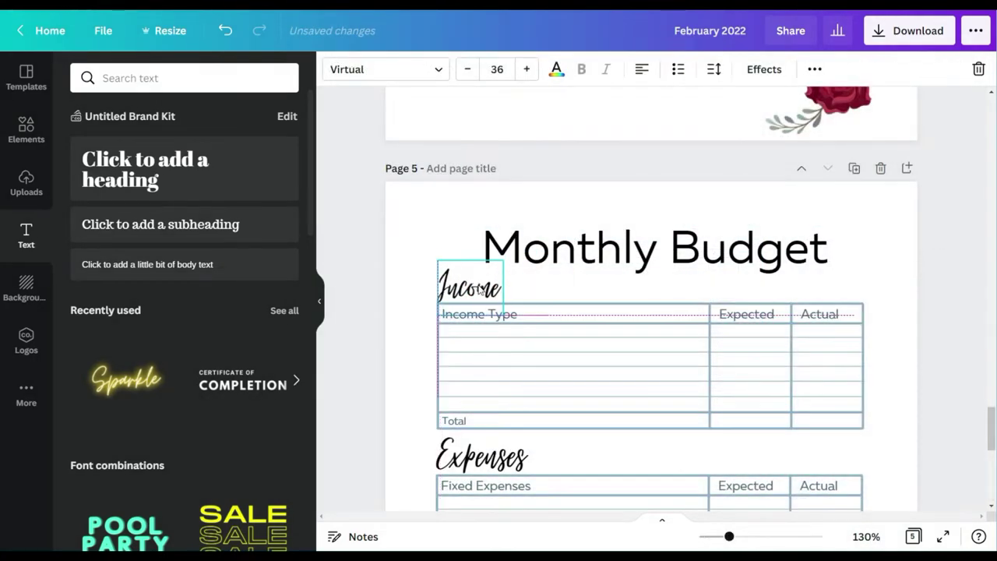
click(497, 456)
click(500, 69)
click(498, 220)
scroll(410, 335, down, 2)
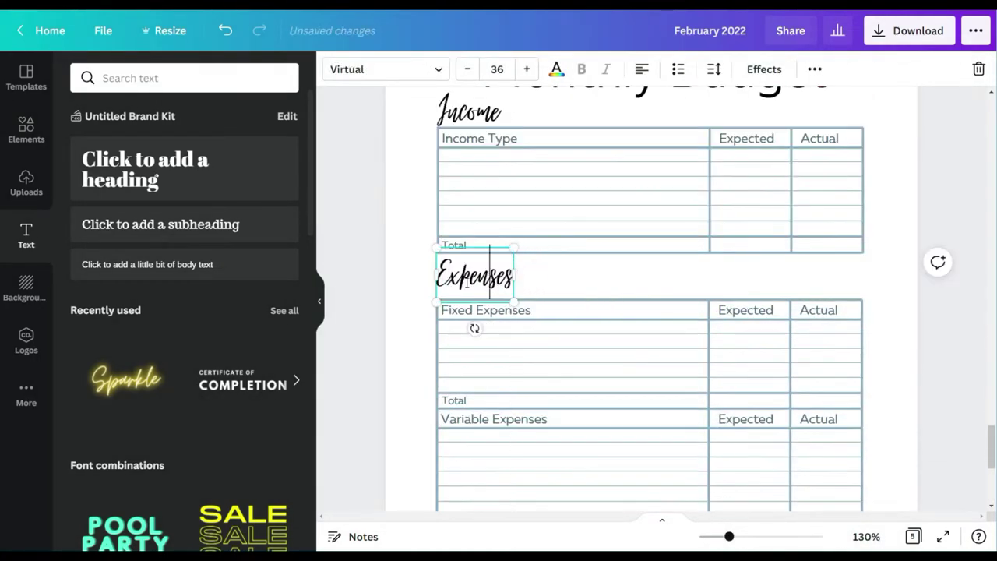
Step: Set the Summary heading to font size 36 and keep it just above its table's left edge
scroll(565, 274, down, 5)
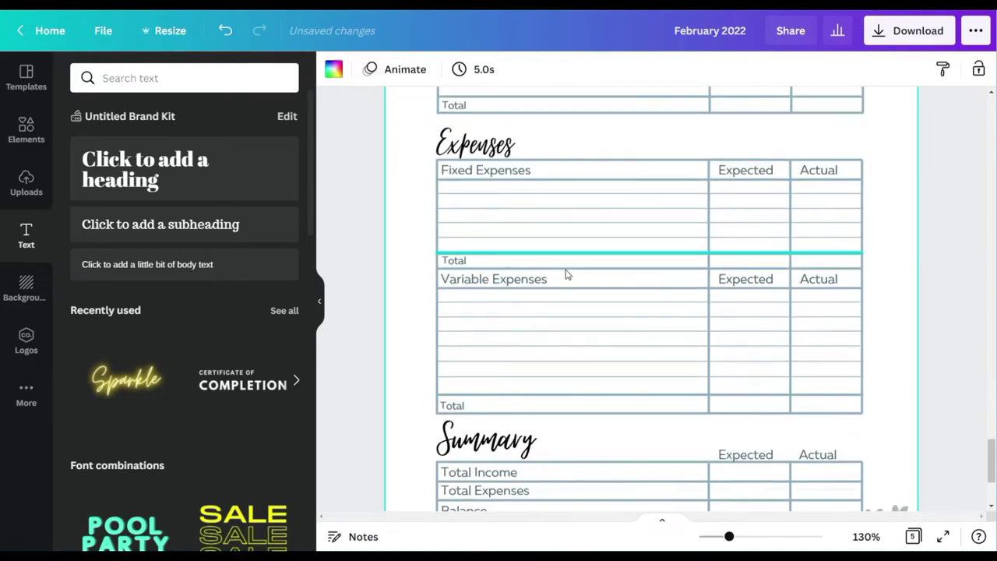
click(479, 282)
click(497, 69)
click(494, 218)
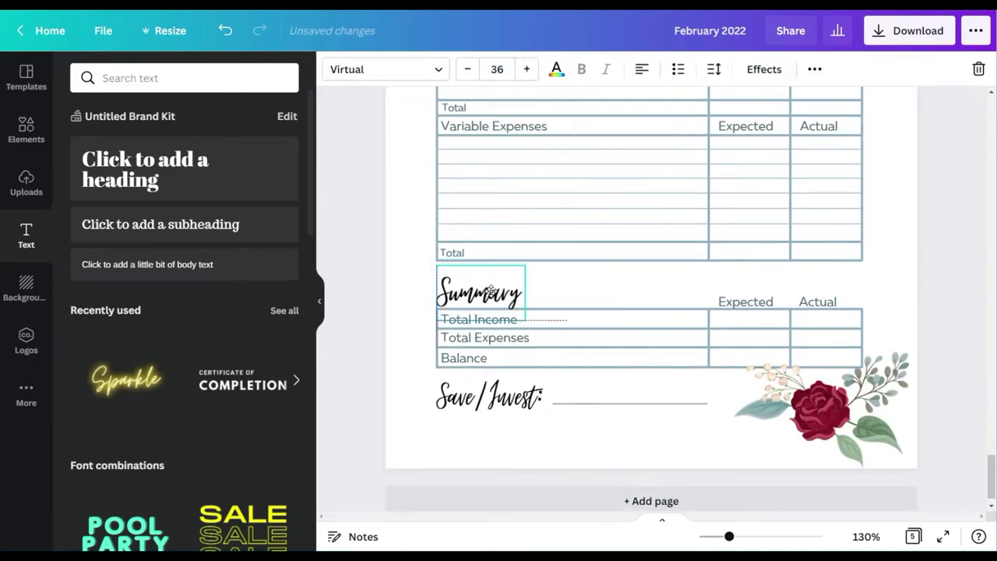
click(567, 286)
Step: Set the Save/Invest label to font size 28
click(506, 396)
click(497, 69)
click(619, 285)
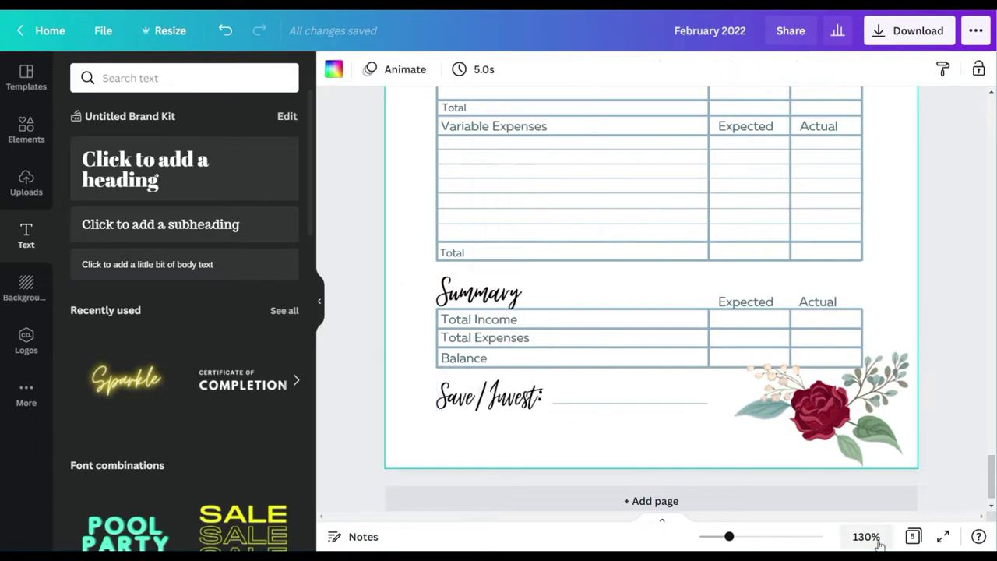
click(877, 540)
click(827, 466)
click(590, 408)
click(497, 69)
click(501, 221)
Step: Extend the Save/Invest line so it starts closer to its label
click(866, 537)
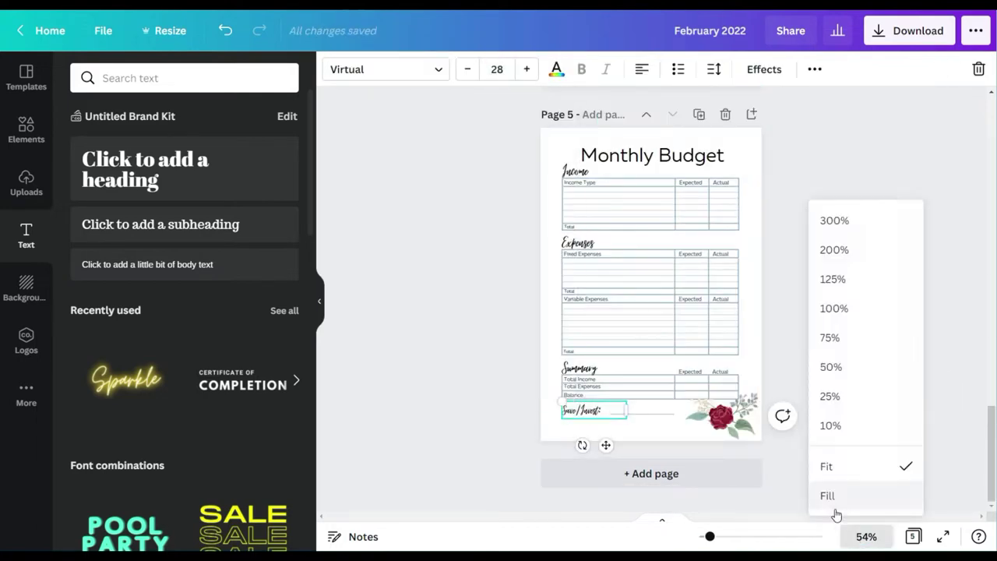
click(834, 510)
click(627, 384)
click(756, 418)
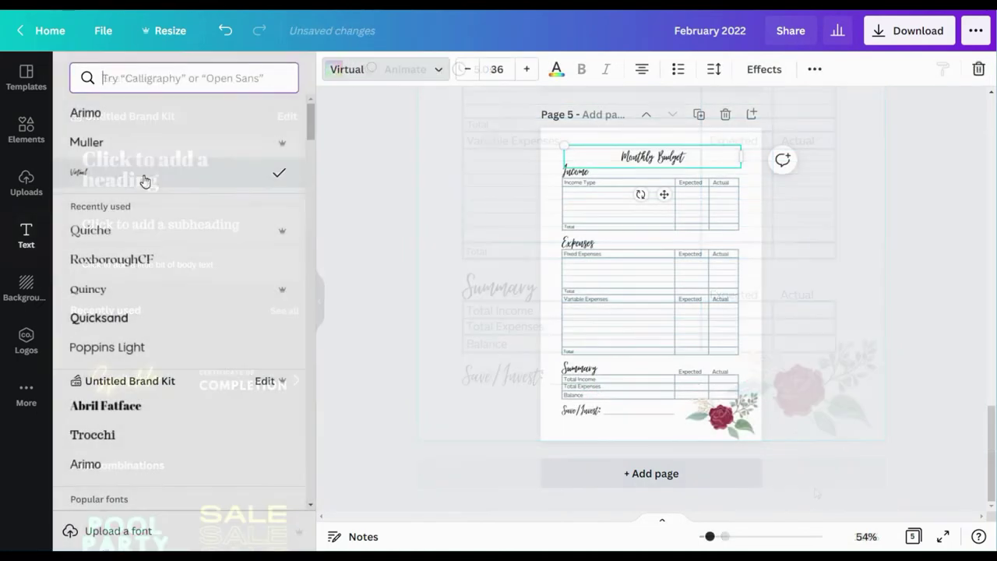
Step: Set the Monthly Budget title to font size 72 and move it up above the Income heading
click(497, 68)
click(498, 247)
click(497, 69)
click(499, 307)
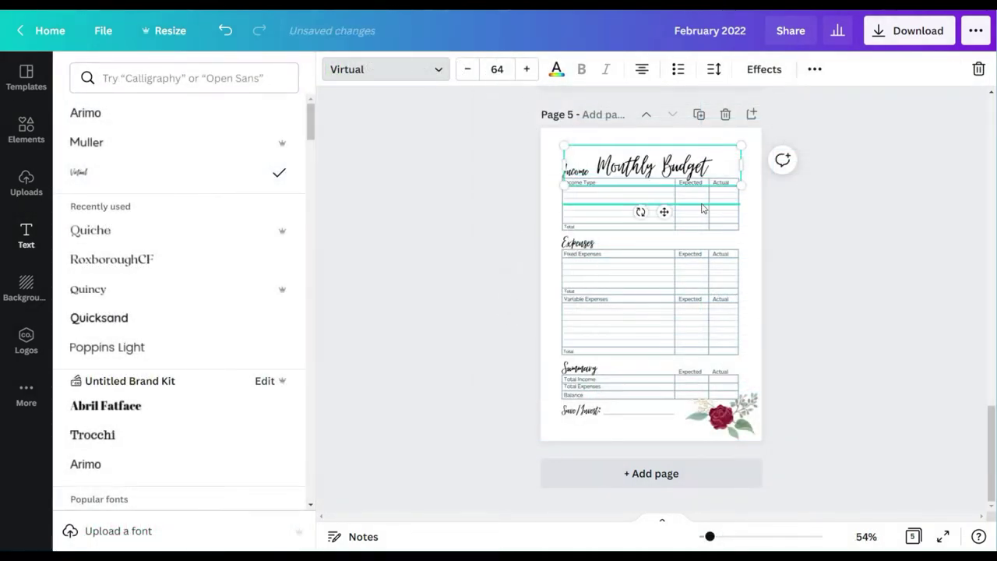
drag(664, 212, 665, 198)
click(497, 68)
click(499, 279)
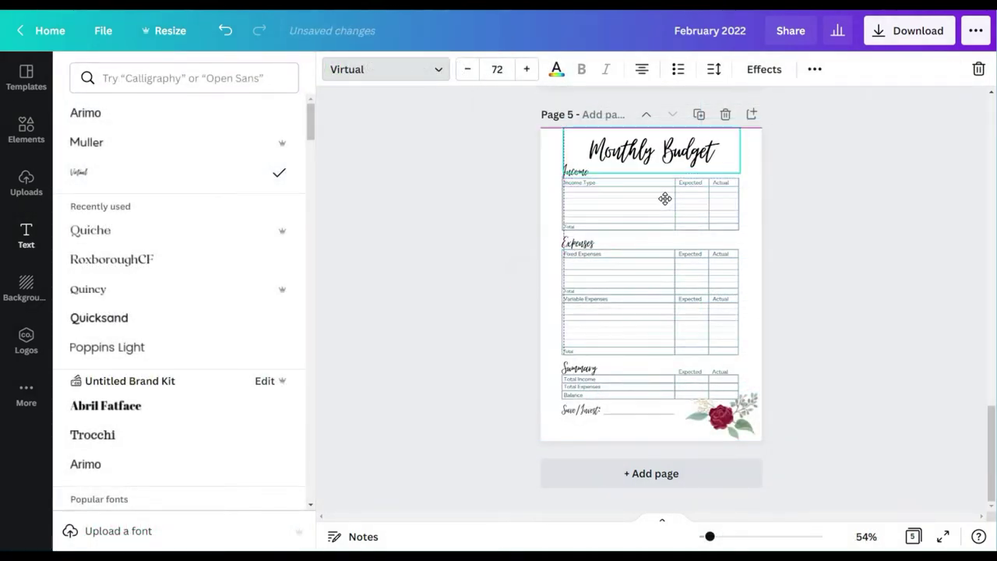
Step: Add a blank page at the end and copy page 4's Notes heading, writing lines and rose bouquet onto it
click(652, 477)
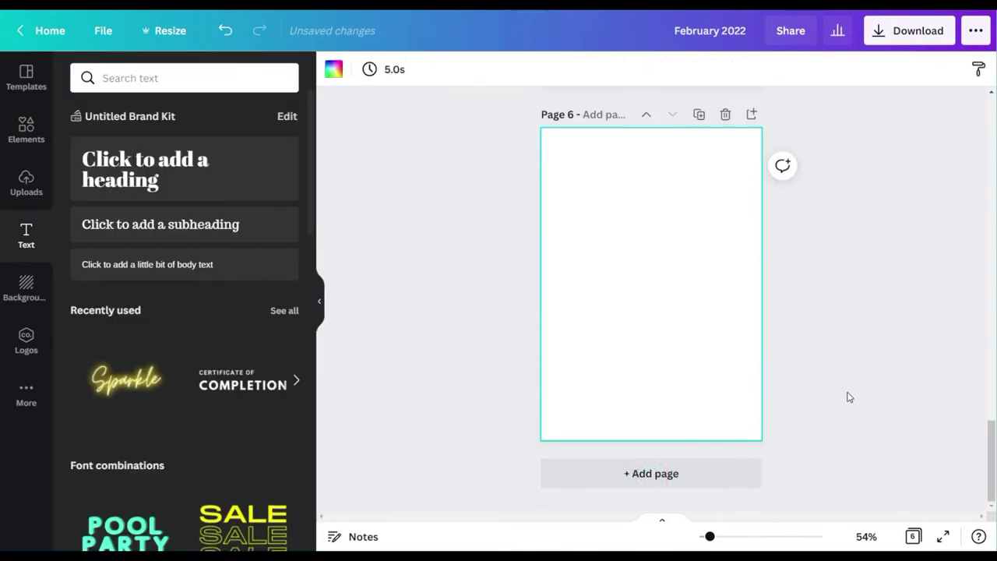
scroll(848, 380, up, 7)
scroll(847, 381, up, 3)
drag(712, 311, 705, 414)
click(842, 191)
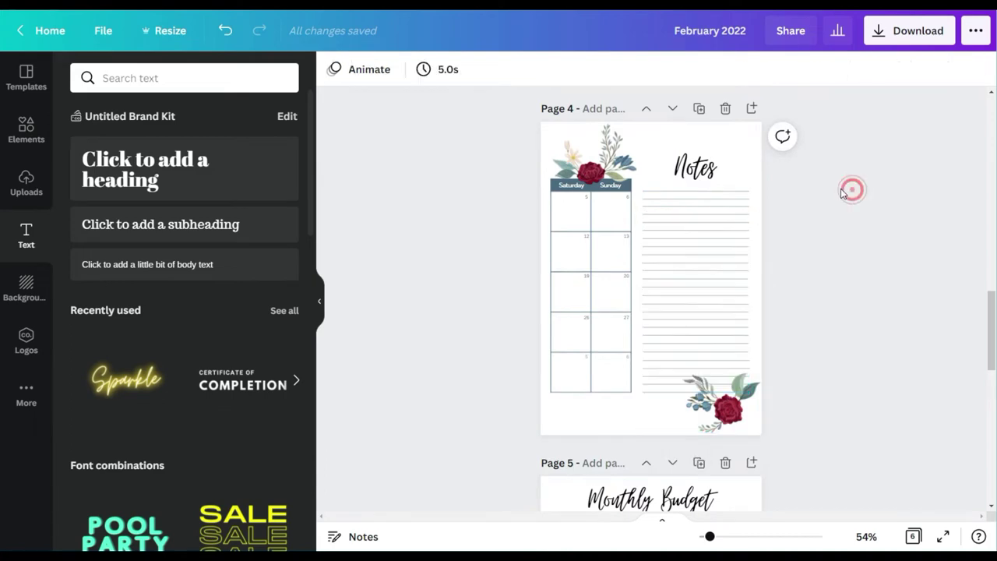
drag(777, 144, 683, 435)
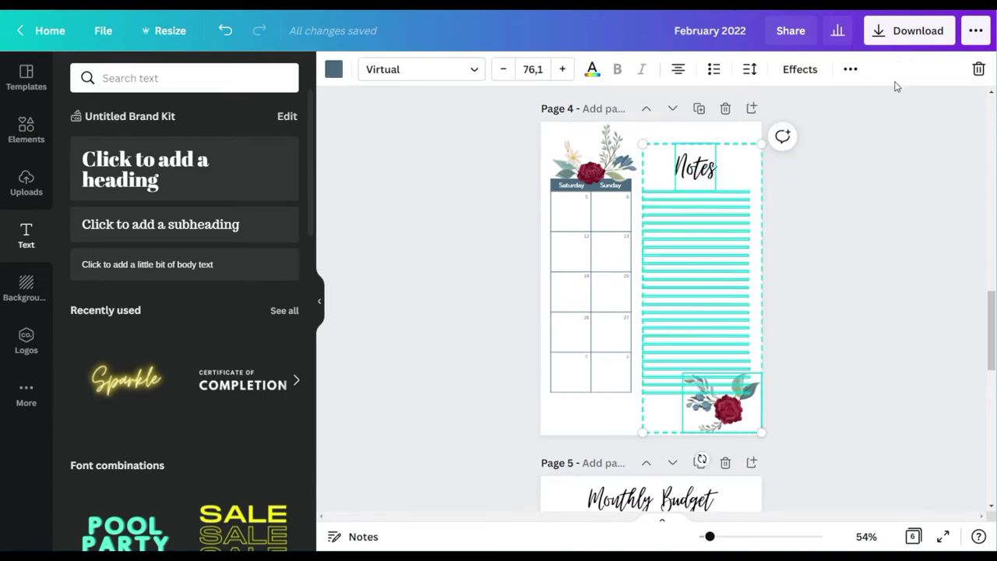
click(850, 69)
drag(715, 271, 638, 278)
scroll(681, 319, down, 10)
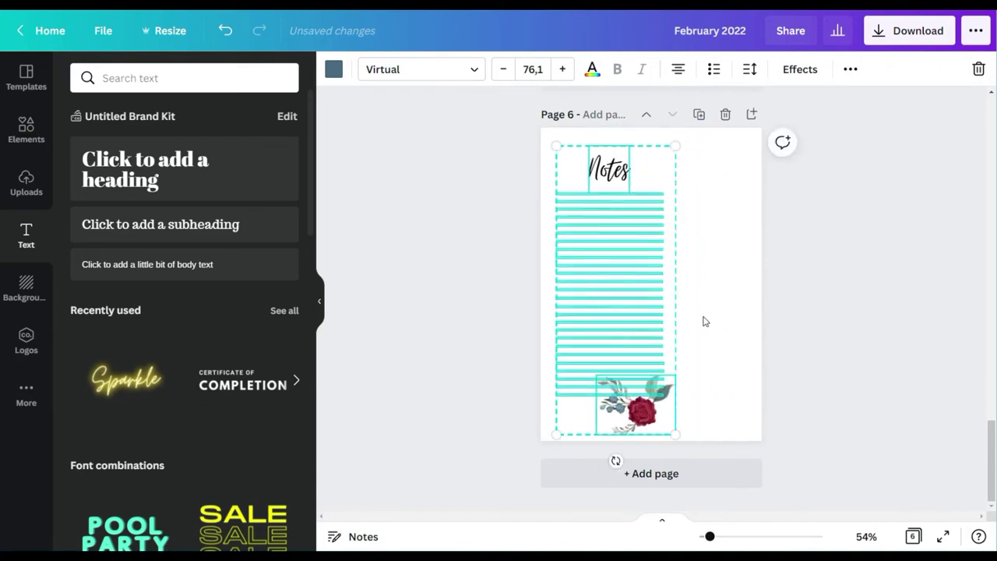
click(705, 317)
Step: Change the copied Notes heading to Tasks and set its font size to 56
click(610, 170)
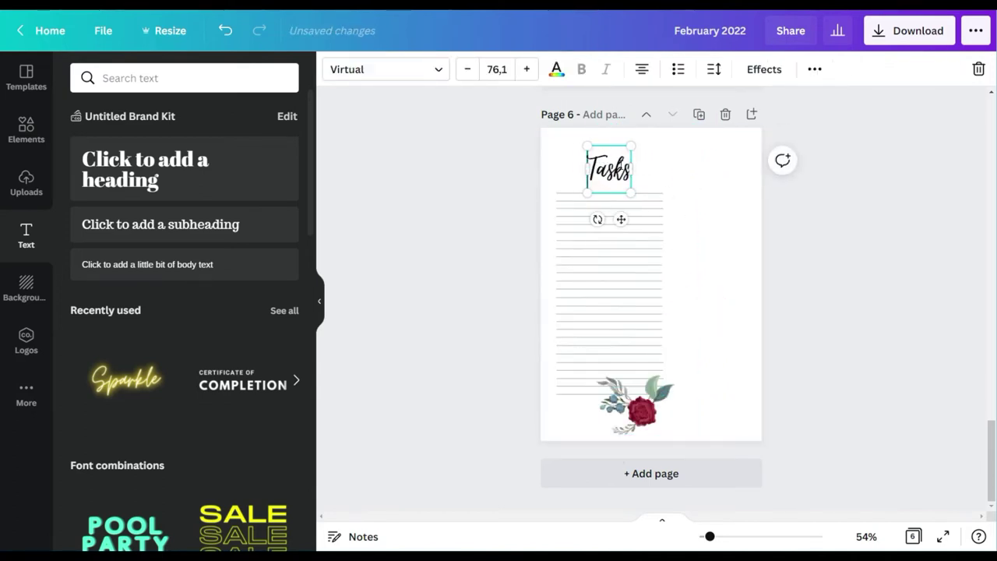
click(500, 68)
click(514, 196)
click(502, 70)
click(511, 166)
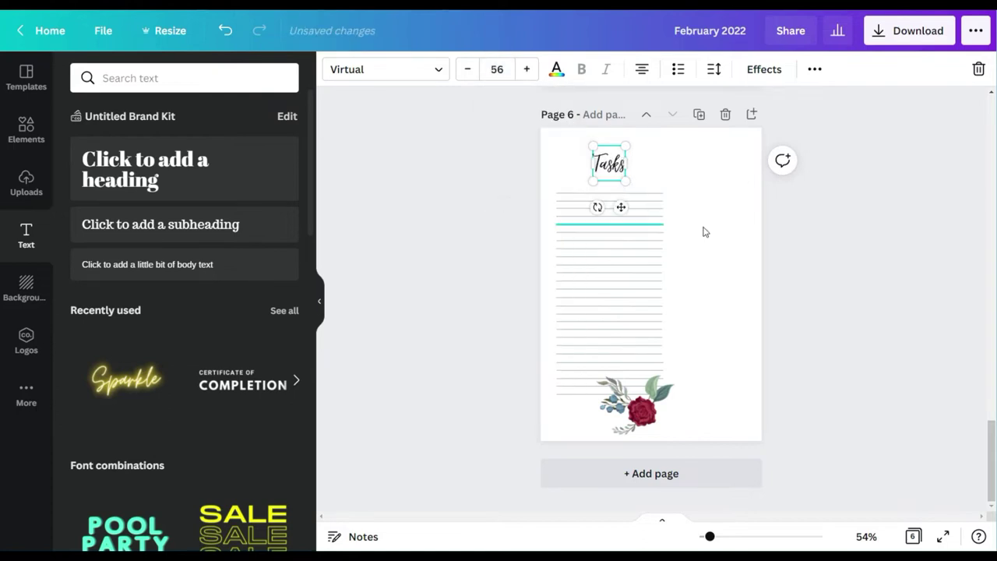
Step: Shift the Tasks heading and its lines up the page, and move the bouquet beside the lower lines
click(705, 229)
click(608, 167)
click(507, 183)
drag(618, 318, 621, 295)
click(635, 405)
drag(634, 405, 712, 345)
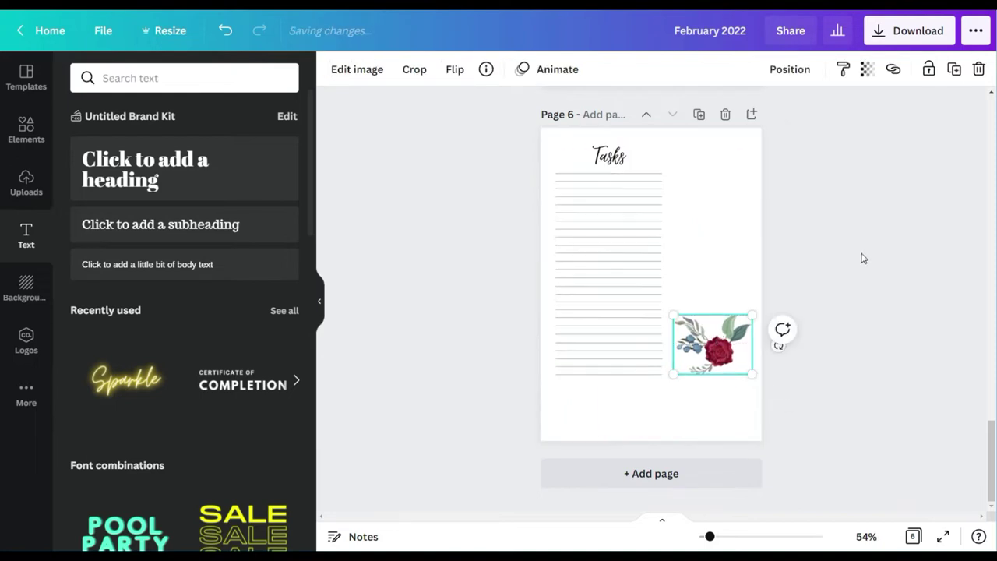
Step: Duplicate five of the lines and place the copies below the last one to lengthen the Tasks list
drag(710, 535, 726, 535)
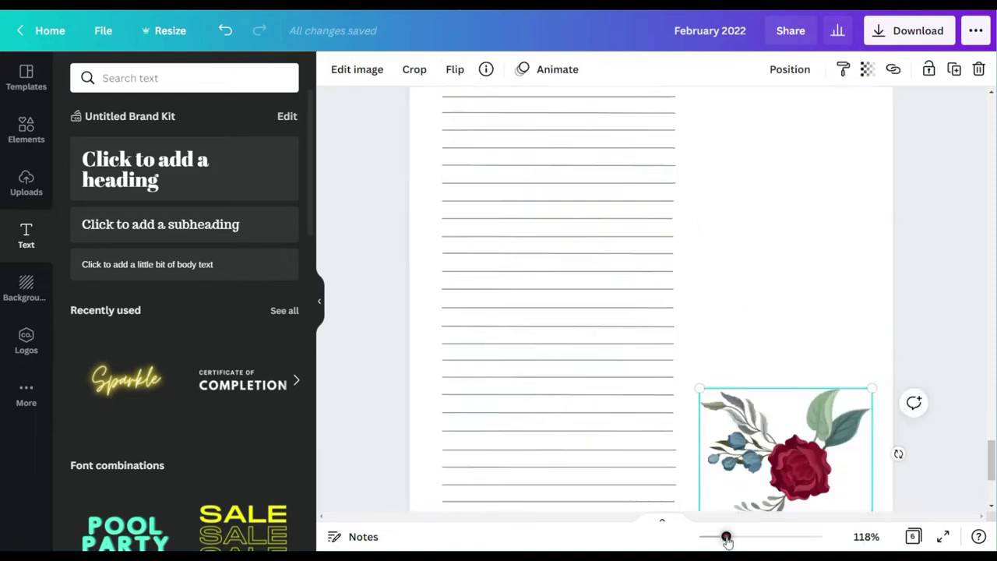
scroll(592, 374, down, 3)
drag(523, 326, 528, 224)
key(ctrl+d)
drag(562, 297, 545, 360)
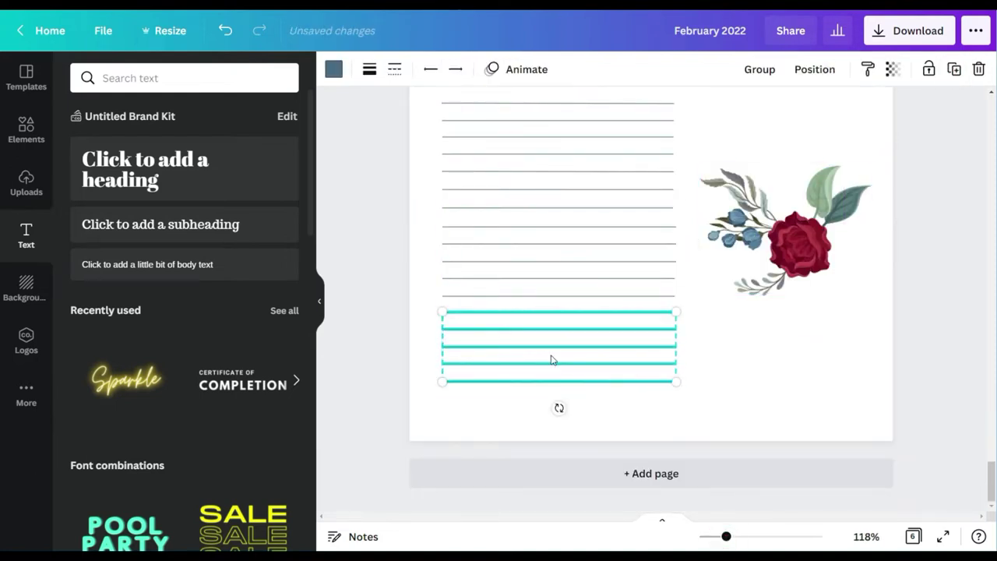
click(747, 321)
drag(726, 538, 718, 537)
Step: Add an outlined square, shrink it to checkbox size, and place copies beside the first three rows of the Tasks list
click(26, 129)
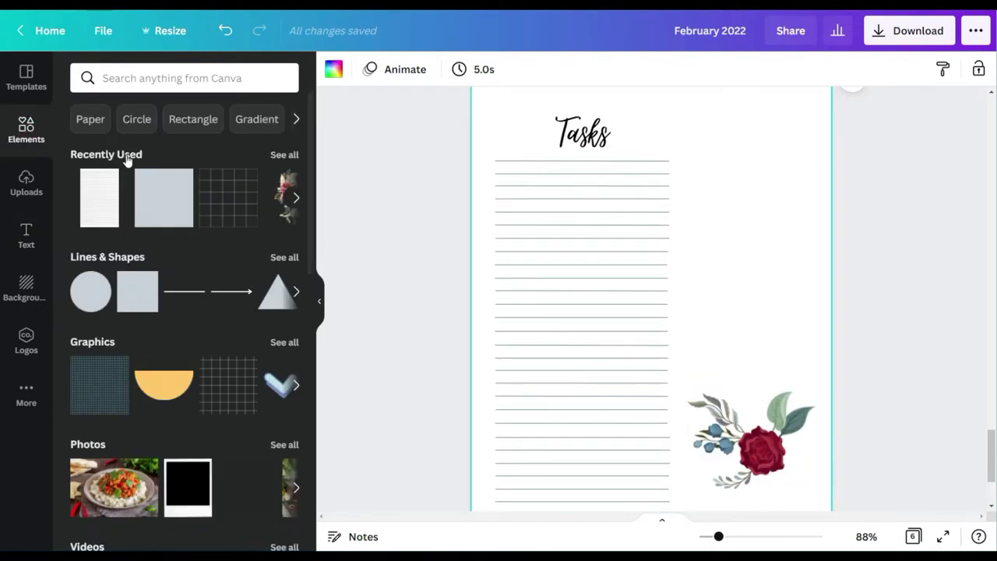
click(283, 257)
click(185, 407)
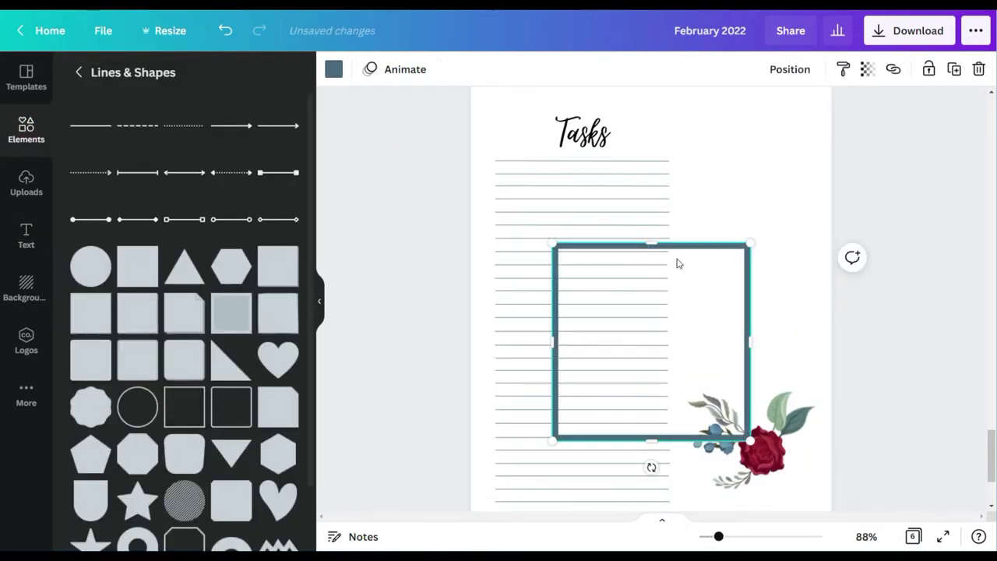
drag(750, 243, 578, 422)
drag(575, 469, 508, 198)
drag(718, 536, 735, 536)
drag(532, 517, 510, 518)
scroll(395, 272, up, 2)
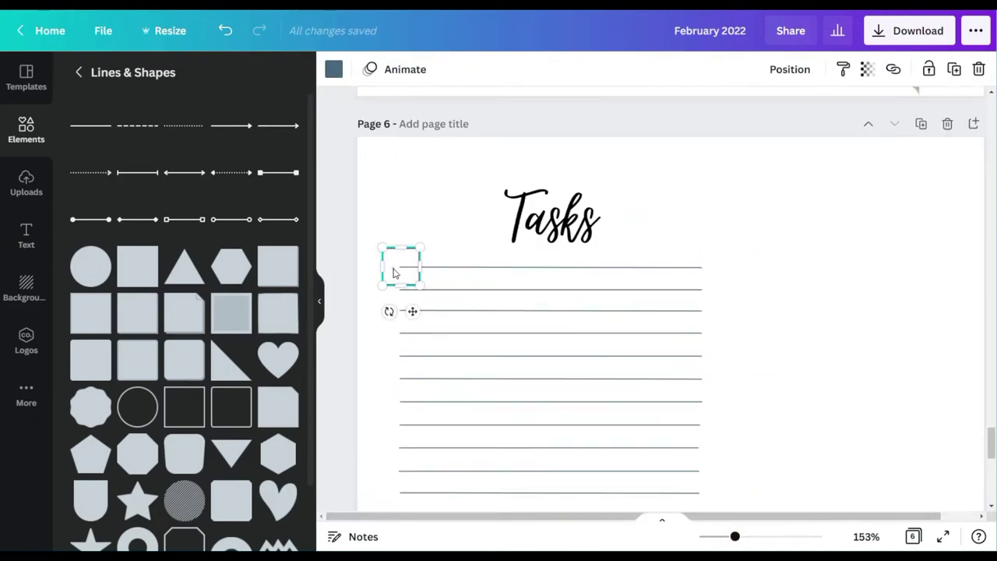
click(752, 536)
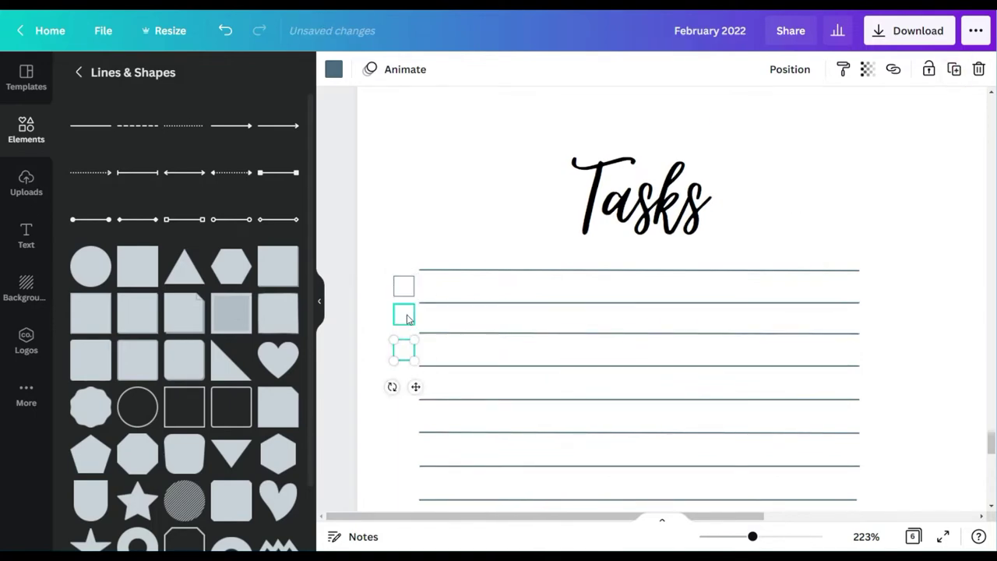
Step: Recolor the three checkboxes to the lighter blue document color
click(777, 537)
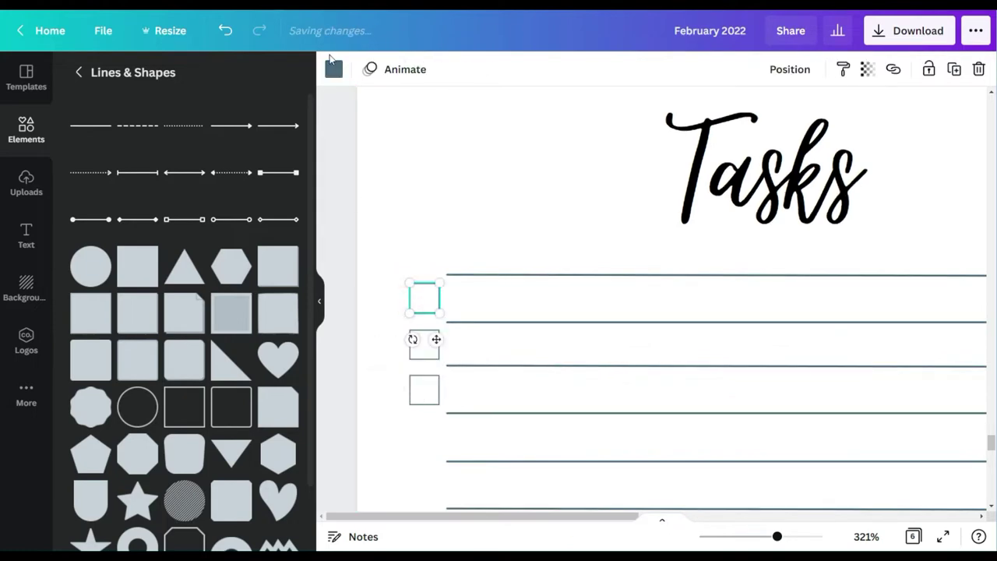
click(333, 68)
click(417, 228)
click(335, 70)
click(865, 536)
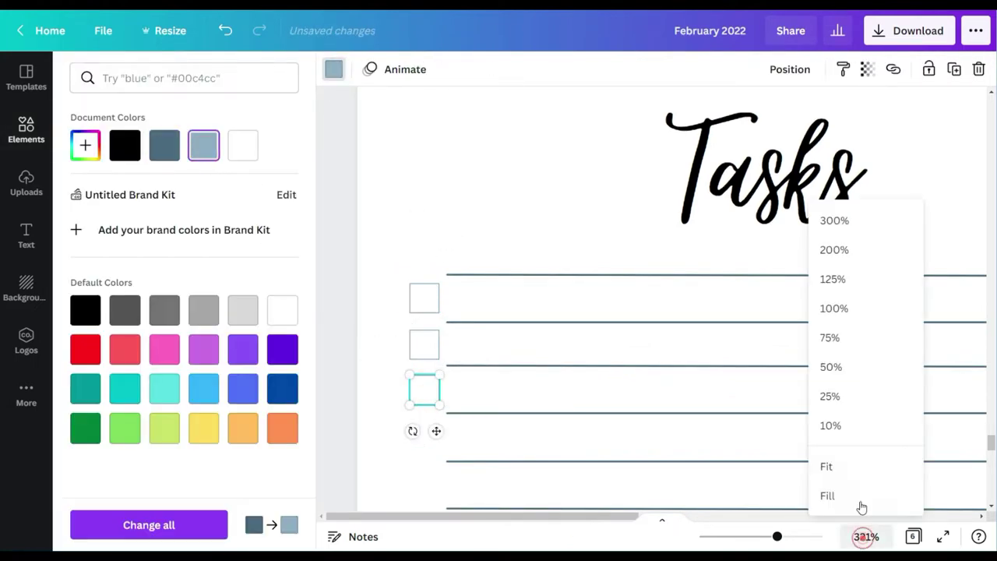
click(825, 465)
Step: Duplicate the three checkboxes and place the copies beside the next three rows of the Tasks list
click(747, 536)
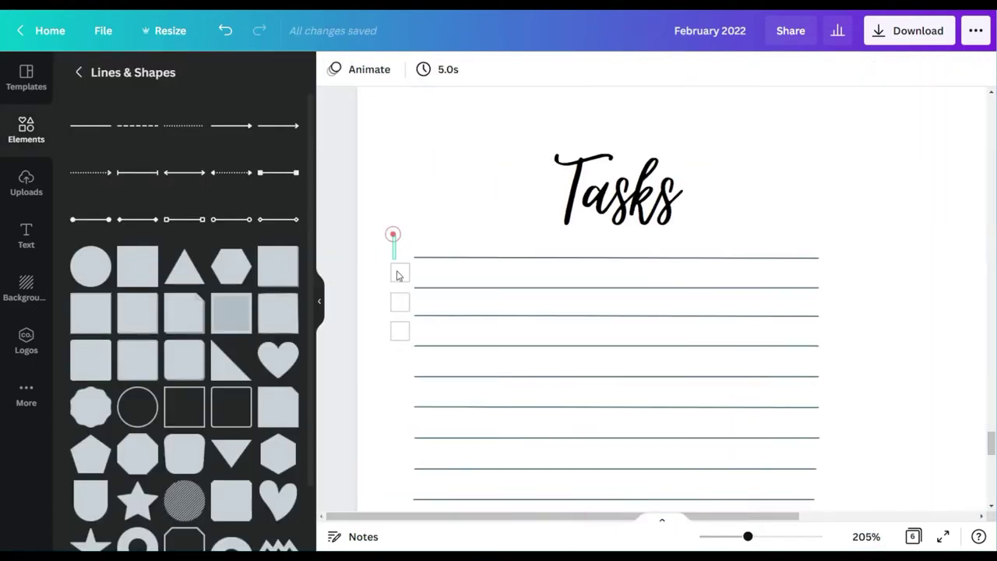
click(951, 72)
drag(395, 338, 396, 425)
scroll(884, 257, down, 3)
click(884, 256)
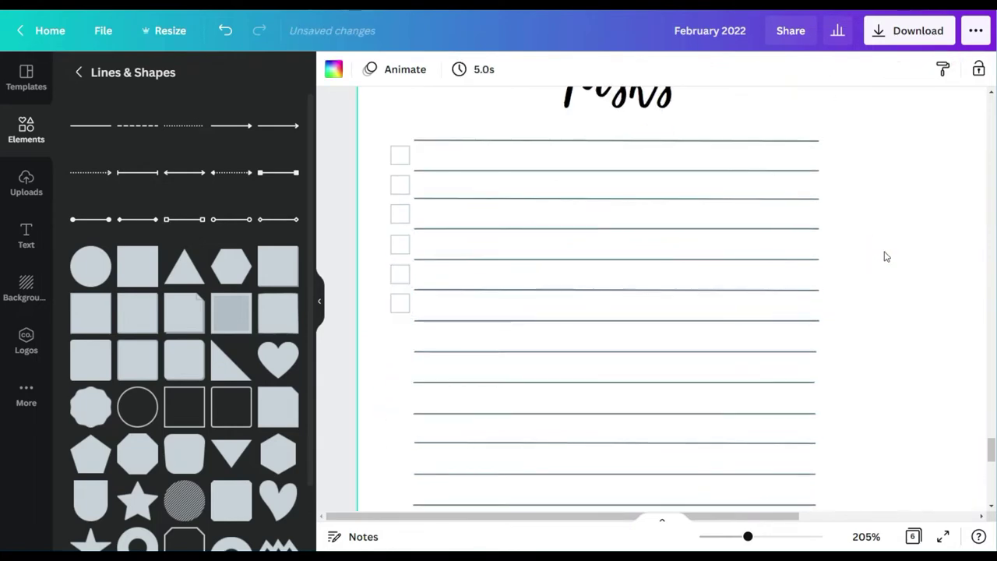
Step: Duplicate the checkboxes in groups down the Tasks list until every remaining row has one
drag(398, 320, 398, 321)
click(954, 69)
drag(443, 369, 414, 515)
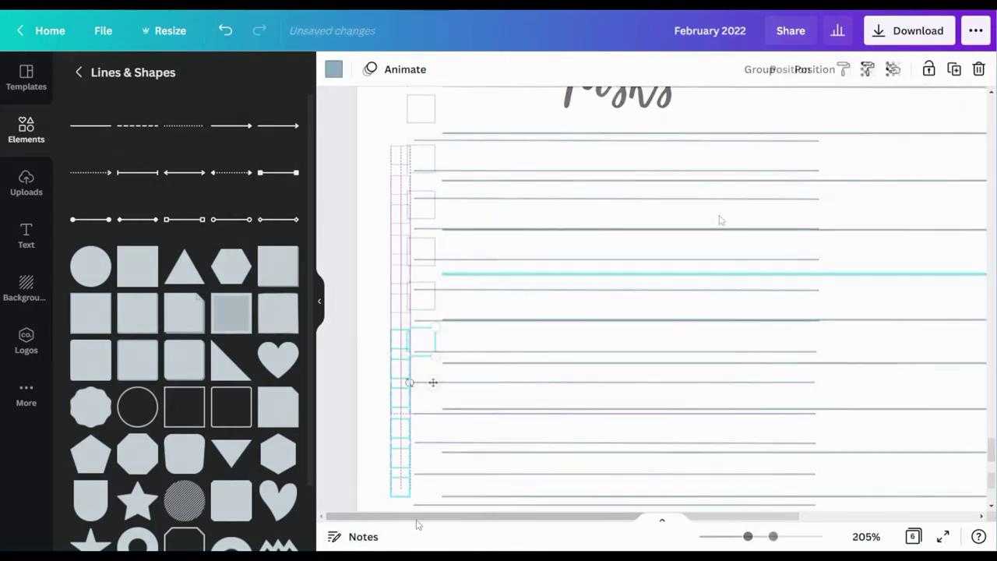
scroll(845, 234, down, 2)
click(954, 69)
scroll(506, 179, down, 3)
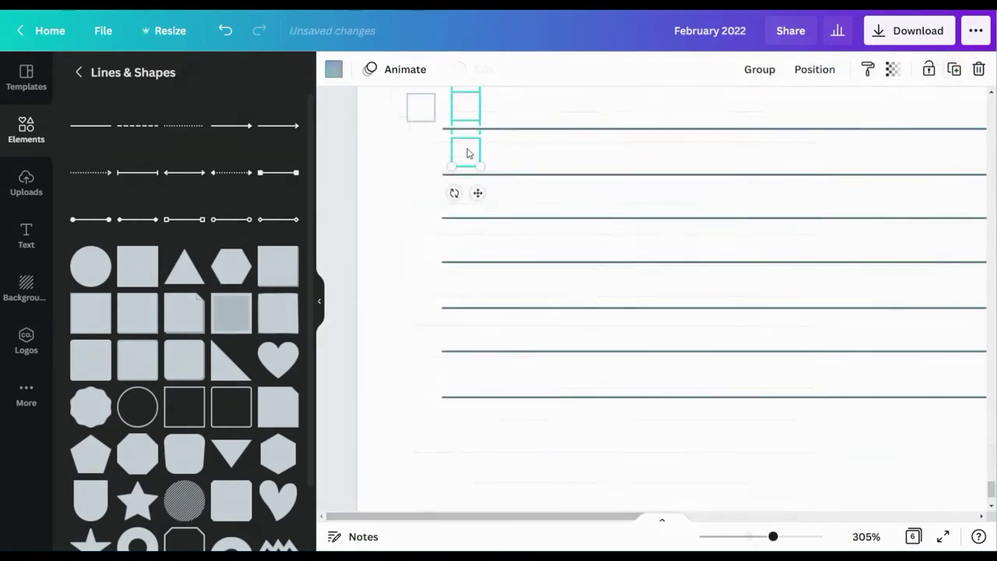
drag(468, 154, 465, 284)
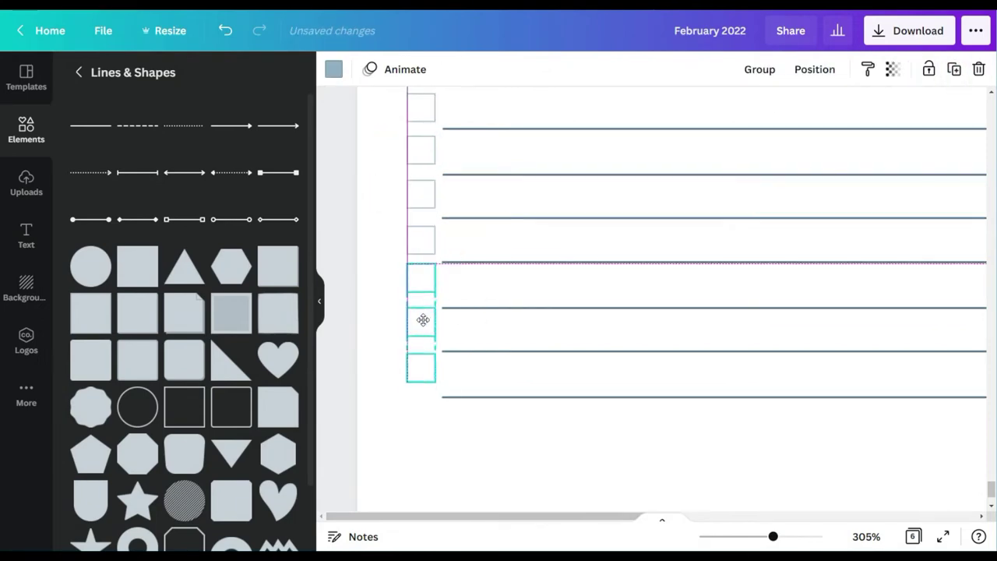
click(681, 416)
Step: Move the whole checkbox column right so its left edge aligns with the start of the Tasks lines
scroll(680, 416, down, 6)
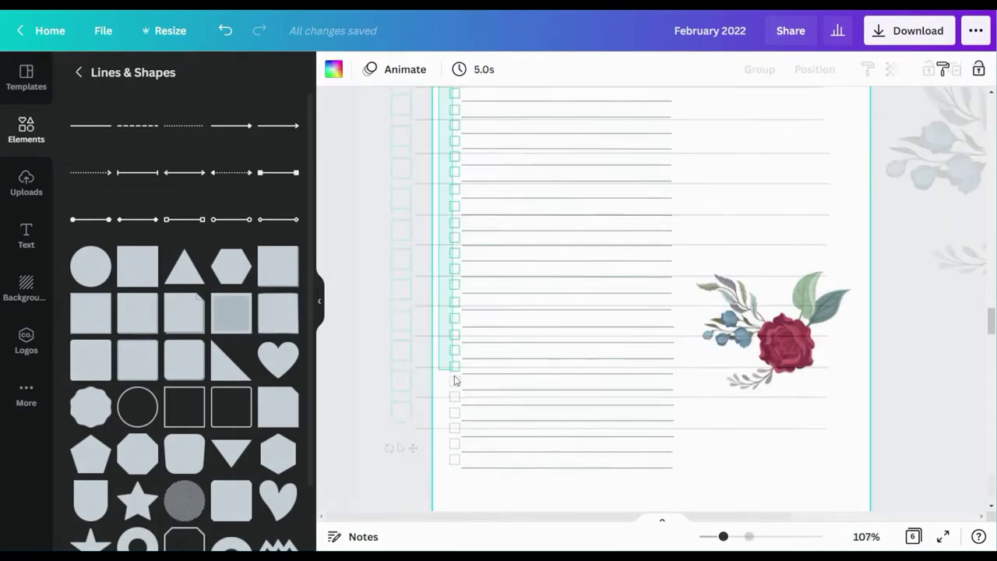
drag(424, 410, 425, 407)
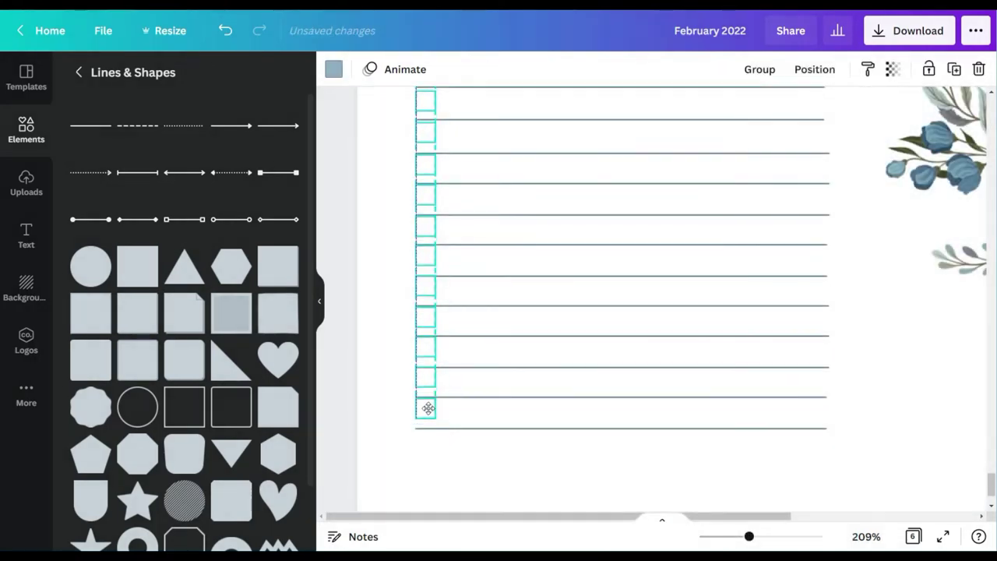
scroll(486, 353, up, 5)
drag(400, 155, 426, 153)
scroll(427, 156, up, 3)
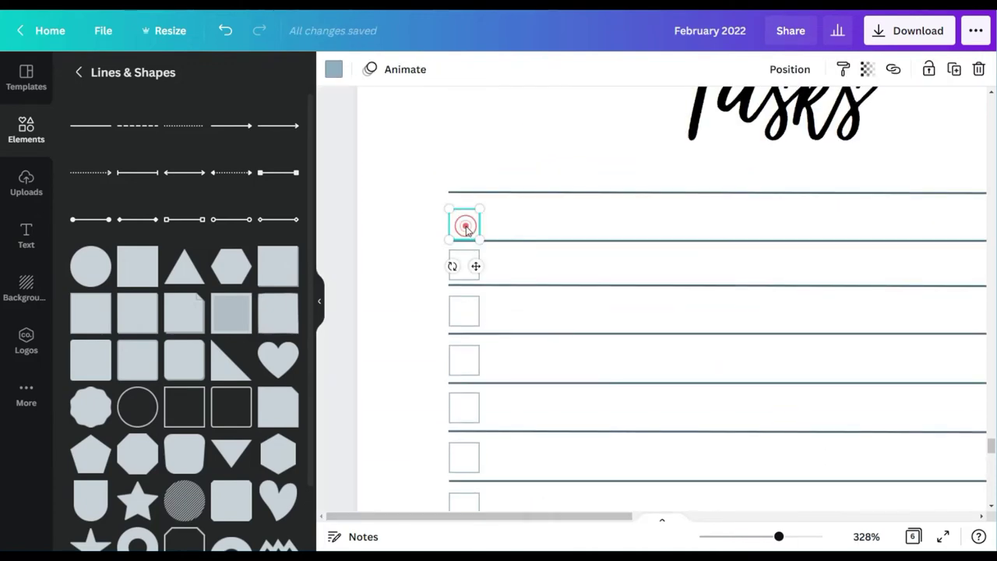
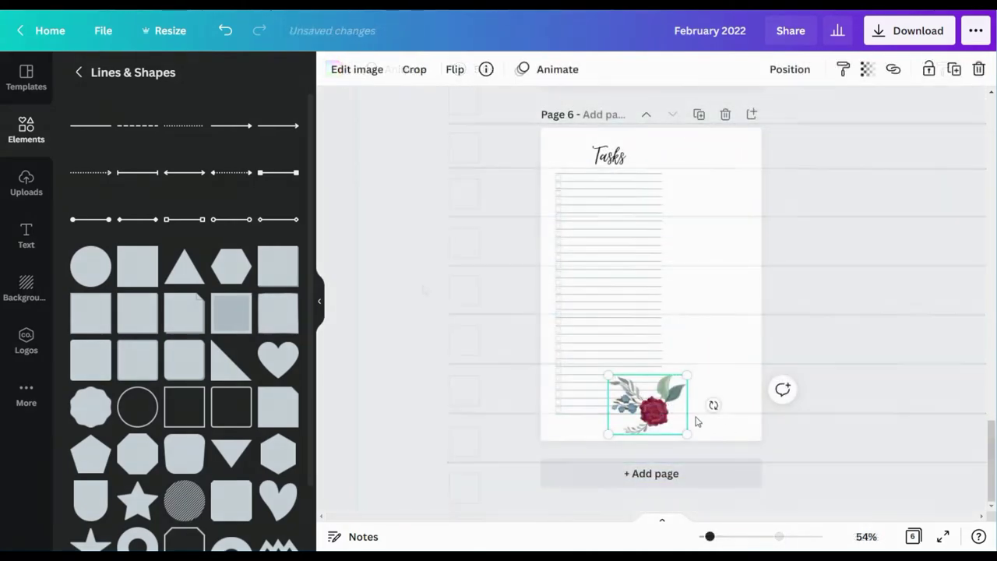
Step: Shrink the rose bouquet slightly and place it in the lower-right corner of the Tasks page
drag(694, 416, 738, 419)
click(679, 395)
click(749, 345)
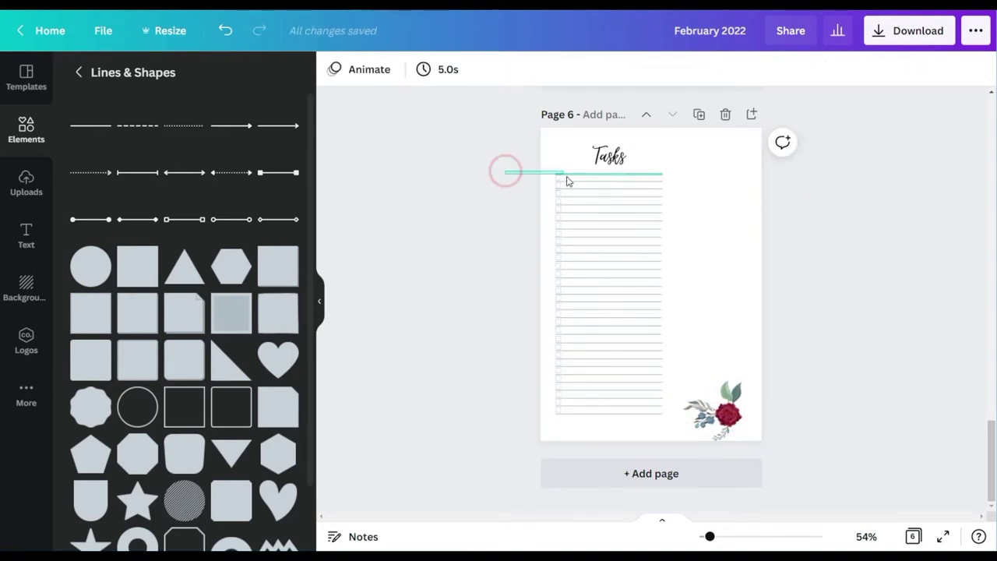
Step: Shift all the Tasks lines and checkboxes together slightly to the left
drag(567, 181, 641, 485)
scroll(694, 474, up, 5)
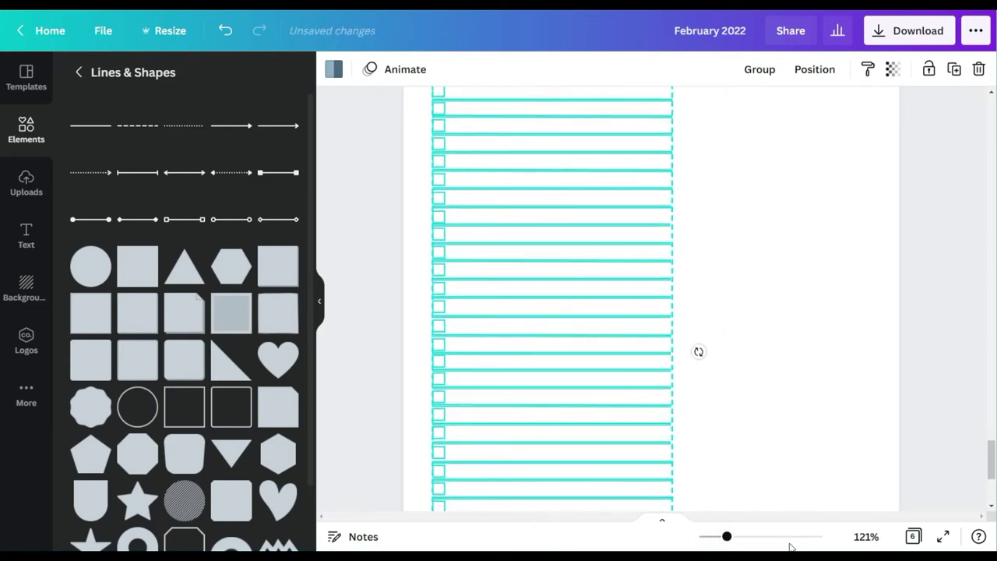
click(746, 257)
Step: Duplicate the Tasks heading, place the copy level with it on the page's right side, and change its text to Goals
scroll(743, 247, up, 5)
click(557, 148)
click(816, 70)
click(810, 103)
drag(564, 164, 773, 170)
double_click(746, 158)
text(Goals)
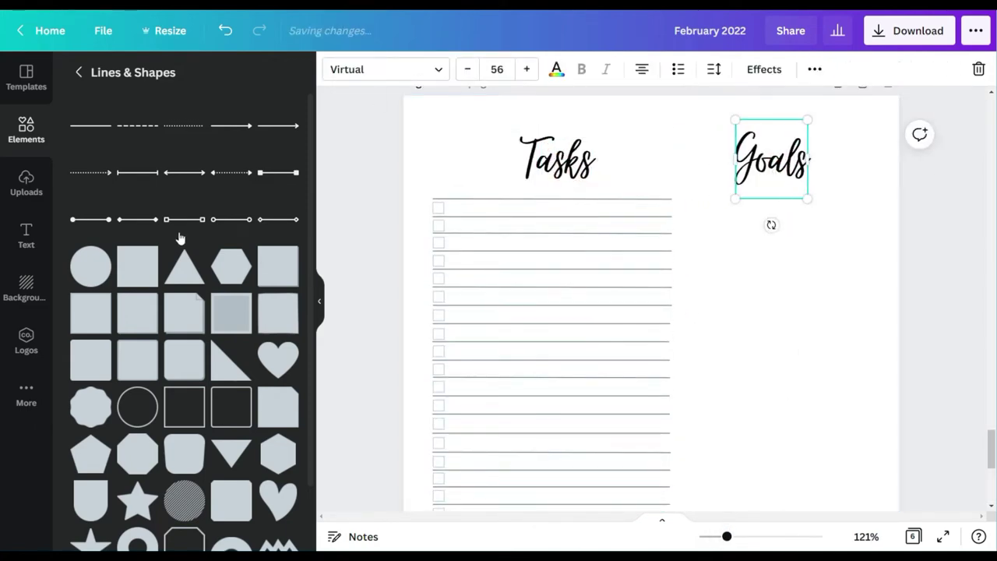
Step: Add a filled square and size it to fit the space below the Goals heading, beside the Tasks list
click(23, 141)
click(130, 288)
drag(745, 434, 775, 314)
drag(623, 455, 727, 423)
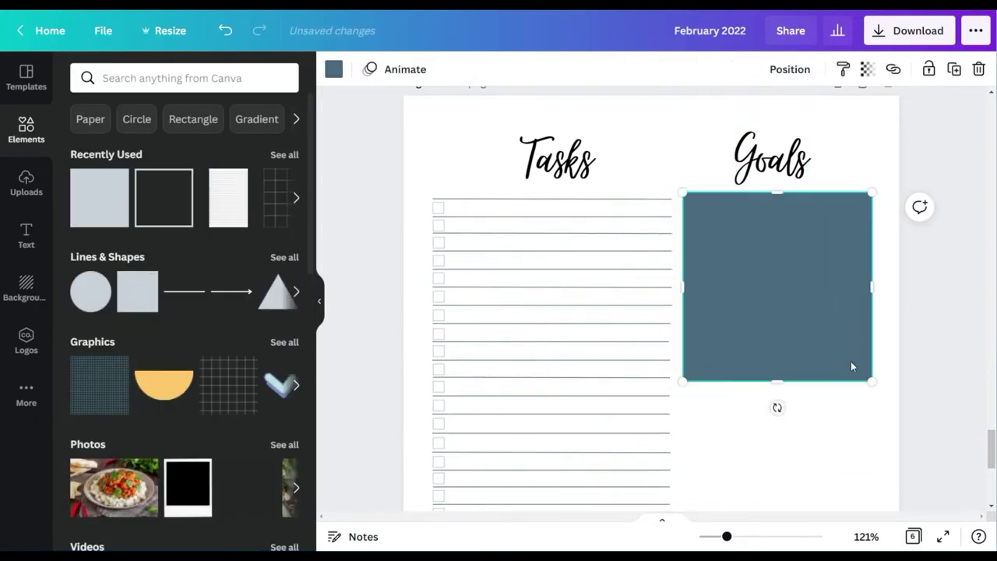
Step: Delete the corner bouquet, then shorten the Goals box and align its top with the first Tasks line
scroll(850, 361, down, 4)
click(847, 304)
scroll(847, 304, up, 4)
click(847, 304)
drag(777, 317, 784, 287)
drag(771, 197, 771, 204)
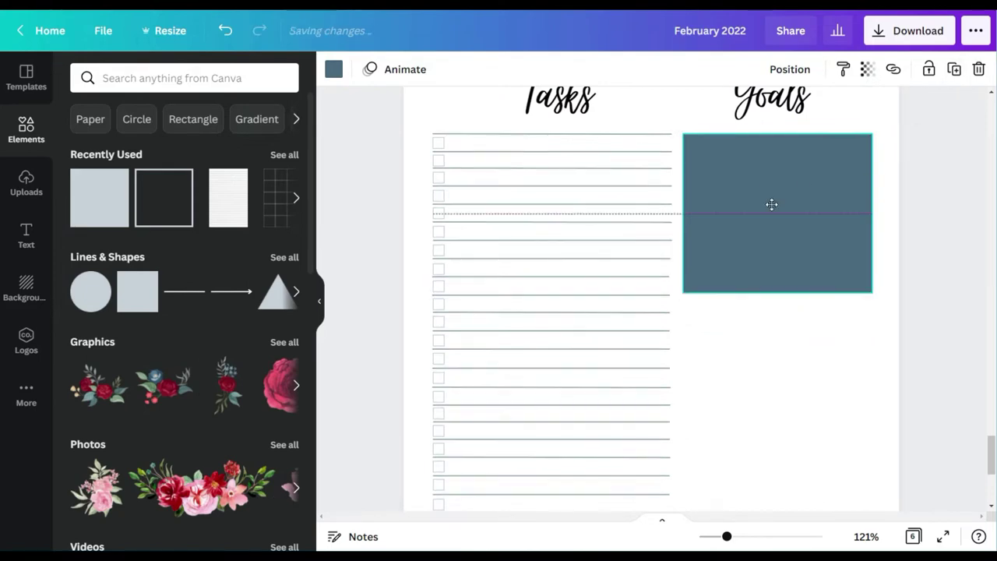
Step: Duplicate the Goals box twice and stack the copies below it down to the end of the Tasks list
click(953, 68)
drag(776, 391, 782, 394)
click(955, 68)
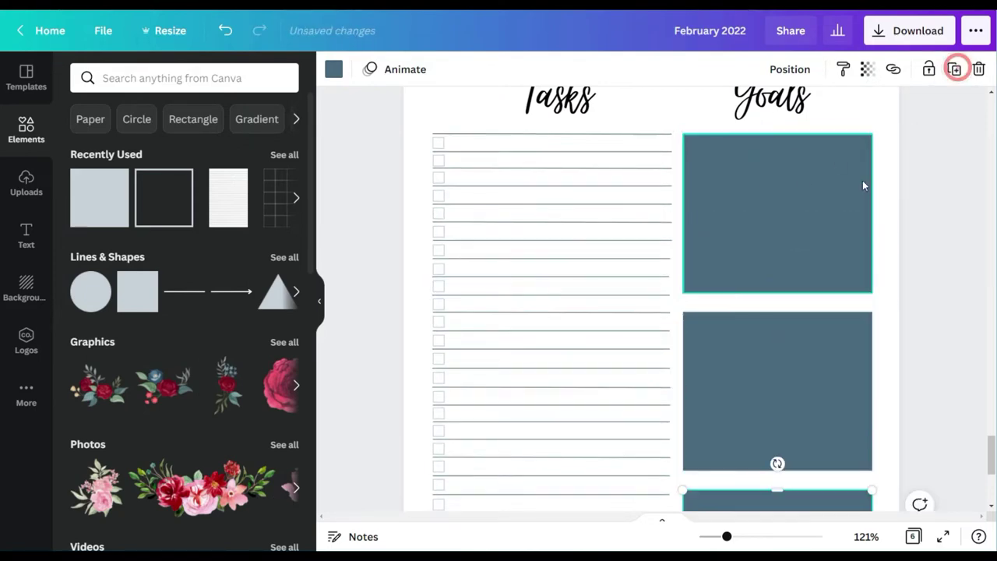
scroll(880, 214, down, 5)
scroll(893, 232, up, 5)
scroll(893, 233, down, 5)
drag(787, 299, 788, 324)
scroll(809, 315, up, 3)
mouse_move(788, 250)
mouse_down()
mouse_move(790, 274)
mouse_move(795, 261)
mouse_up()
drag(777, 206, 778, 198)
drag(777, 365, 777, 373)
click(228, 33)
click(227, 34)
Step: Enlarge the bottom Goals box upward and the top Goals box downward to narrow the gaps between boxes
scroll(806, 280, down, 3)
click(804, 278)
drag(778, 222, 777, 211)
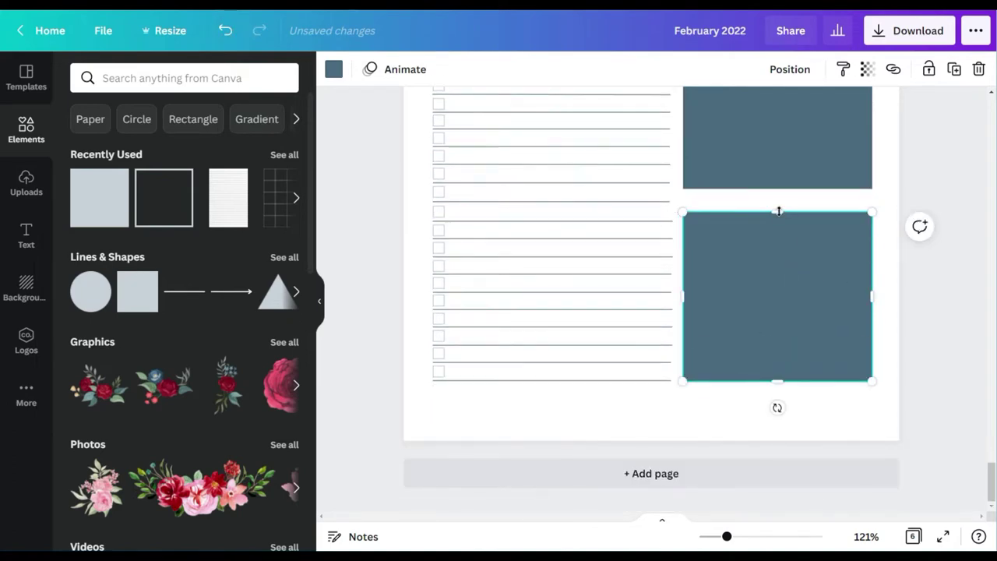
scroll(777, 212, up, 3)
scroll(778, 171, up, 2)
click(778, 207)
drag(777, 291, 778, 304)
Step: Extend the middle Goals box downward and position it evenly between the top and bottom boxes
scroll(771, 327, down, 1)
click(768, 334)
drag(778, 423, 780, 431)
drag(782, 380, 783, 377)
click(902, 309)
click(866, 537)
click(850, 467)
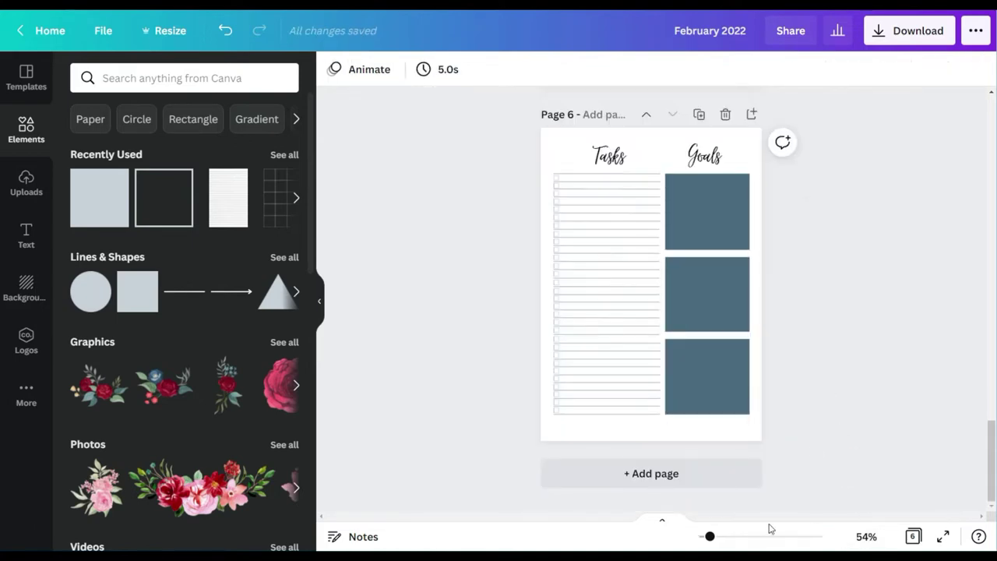
Step: Recolor the top Goals box to the light blue #8FAEC4 and open the custom color picker for it
drag(711, 537, 723, 537)
scroll(816, 324, up, 1)
click(802, 269)
click(334, 70)
click(204, 145)
click(86, 149)
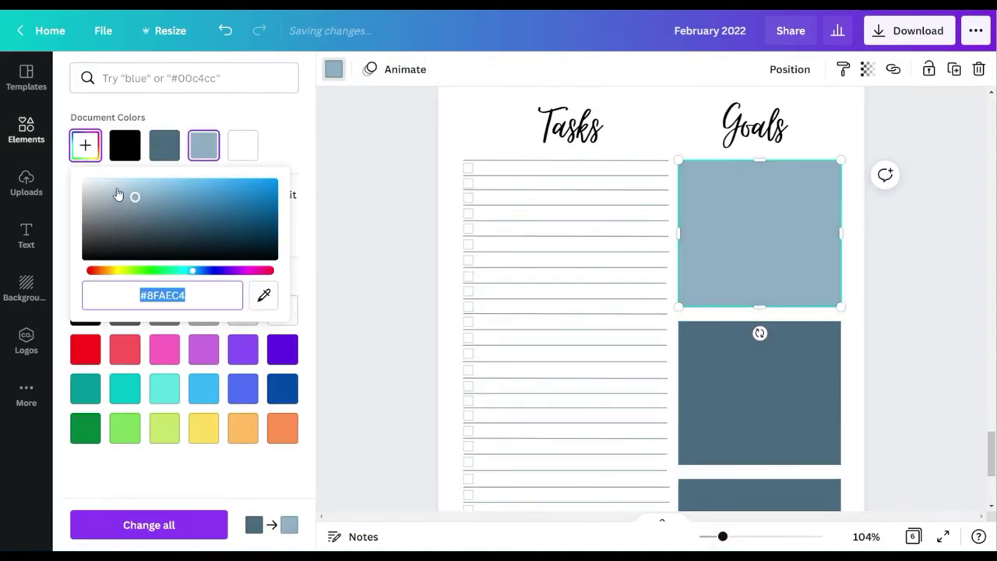
Step: Lighten the first Goals box to the pale blue #D2DCE4
click(116, 188)
click(106, 193)
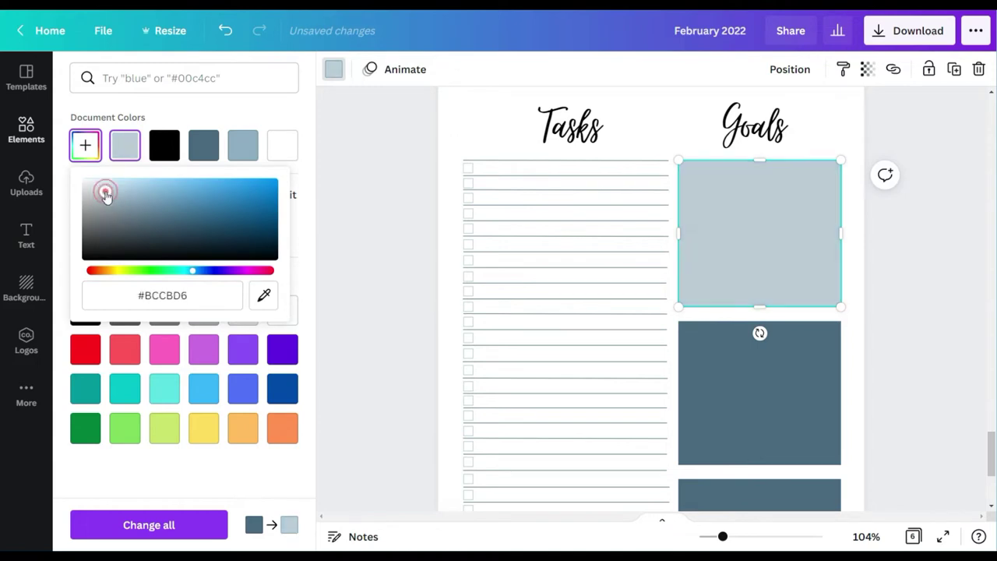
click(99, 186)
click(97, 191)
click(97, 187)
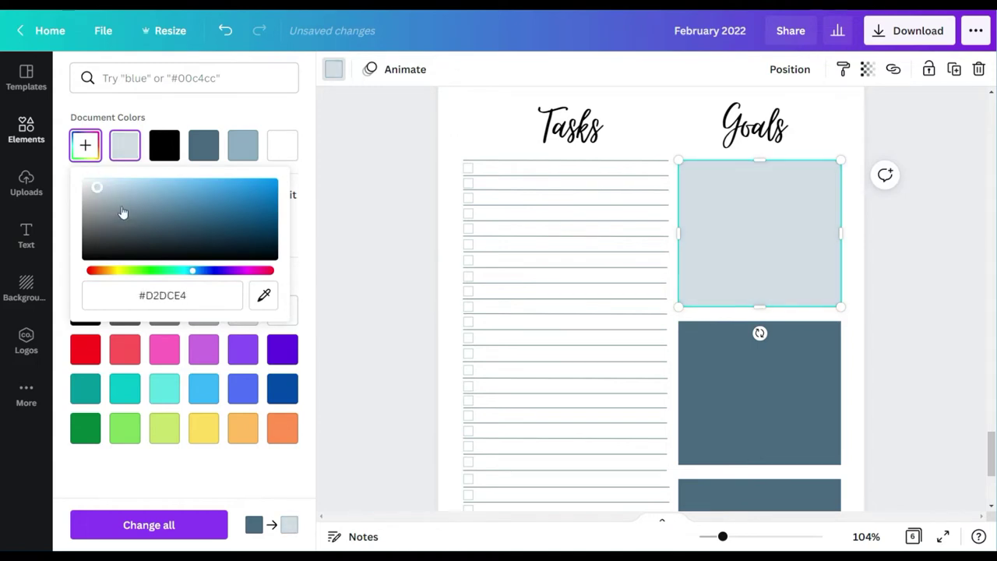
Step: Apply the same pale blue to the second and third Goals boxes
click(736, 374)
click(128, 148)
scroll(898, 334, down, 3)
click(783, 366)
click(130, 149)
scroll(903, 237, down, 1)
click(903, 237)
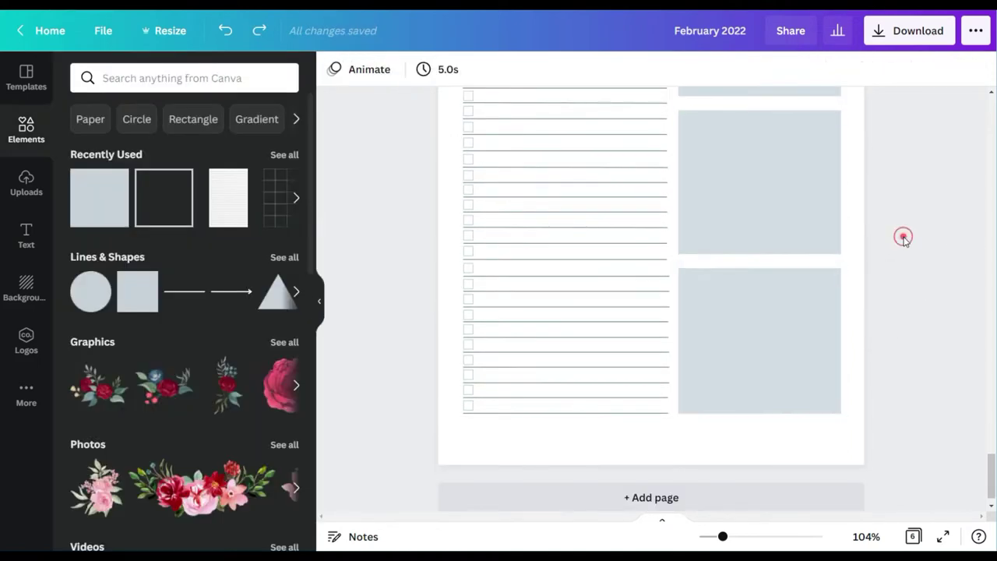
Step: Recolor the first Goals box on page 6 with a custom soft sage green
click(860, 540)
click(853, 466)
scroll(855, 369, up, 2)
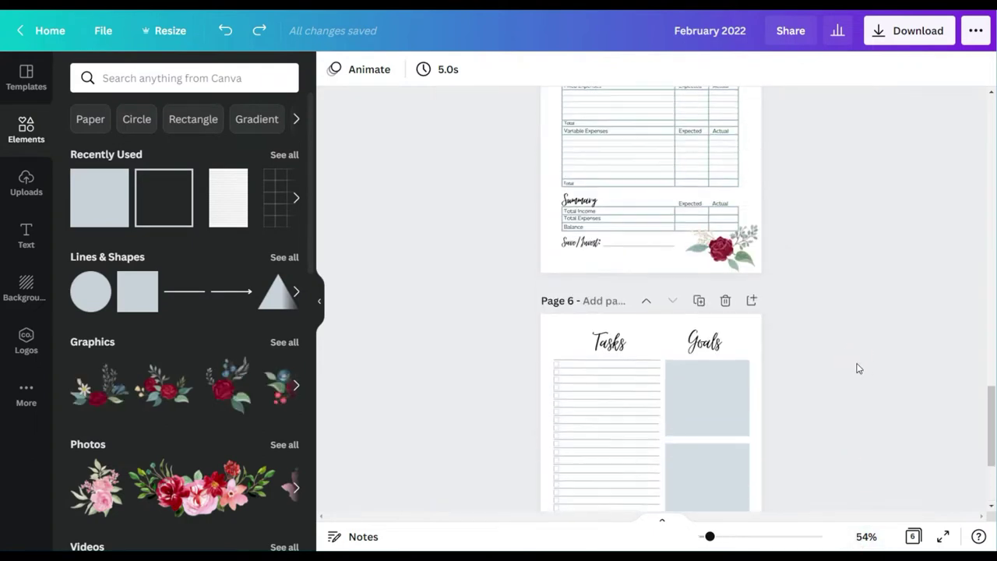
click(712, 389)
click(333, 70)
click(84, 145)
click(169, 270)
click(107, 203)
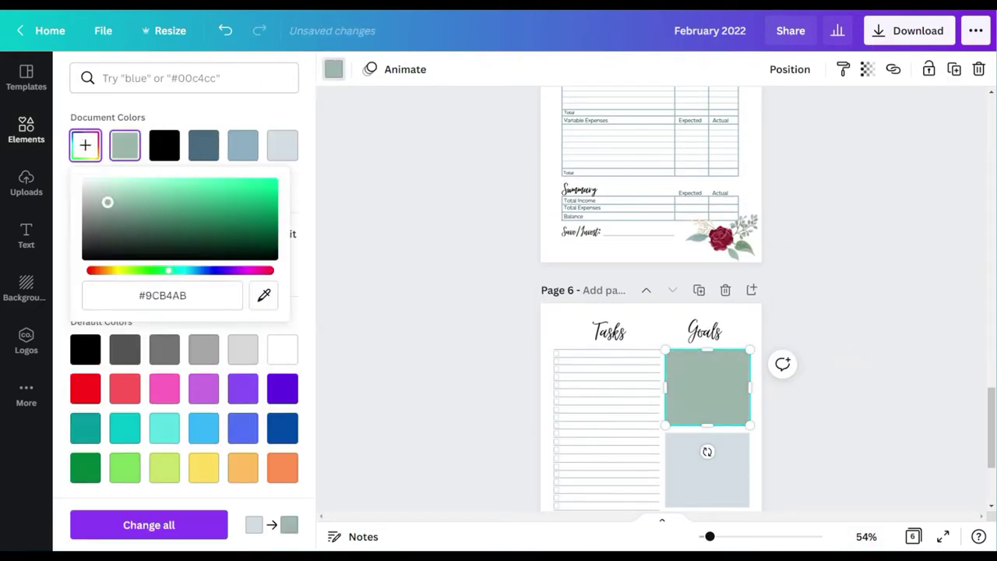
click(102, 195)
Step: Apply the new sage green to the second and third Goals boxes
scroll(700, 327, down, 3)
click(730, 306)
click(125, 146)
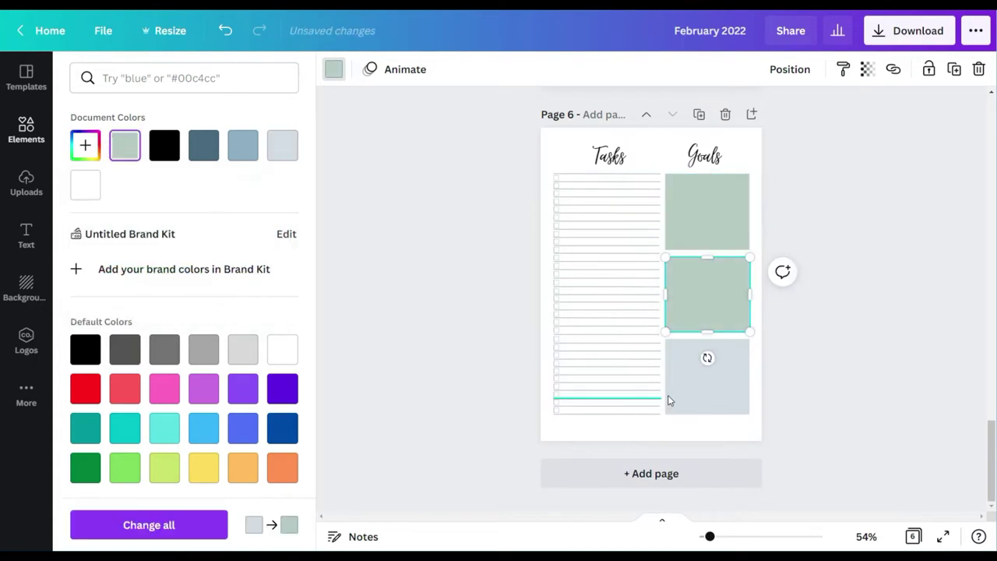
click(688, 390)
click(125, 146)
Step: Set the third Goals box to the pale green #D2E4DD and give the other two boxes the same color
click(85, 145)
text(#D2E4DD)
click(712, 285)
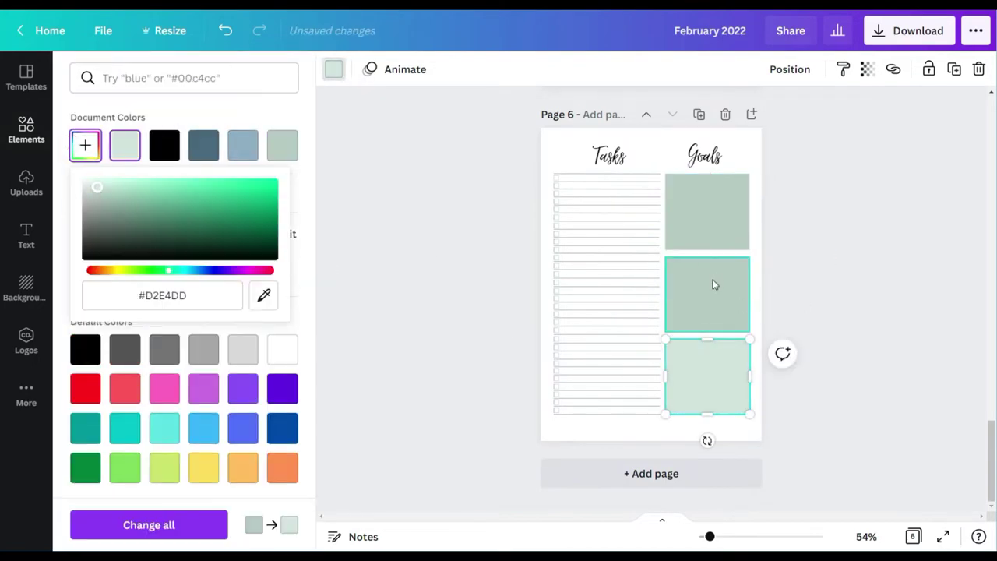
click(124, 145)
click(662, 194)
click(856, 245)
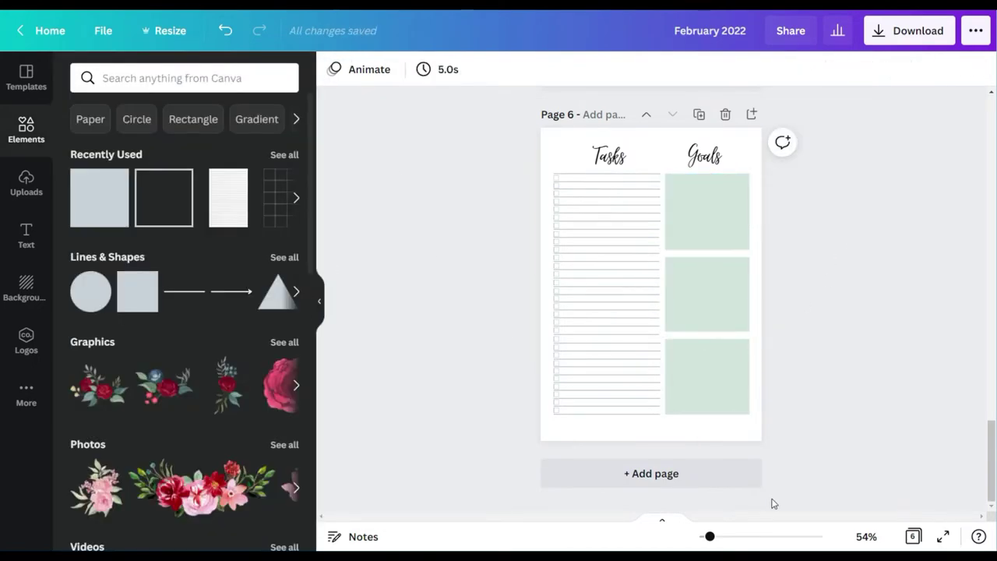
Step: Add a circle about 7.8 wide in the upper-left corner of the first Goals box
click(92, 292)
drag(712, 225, 680, 187)
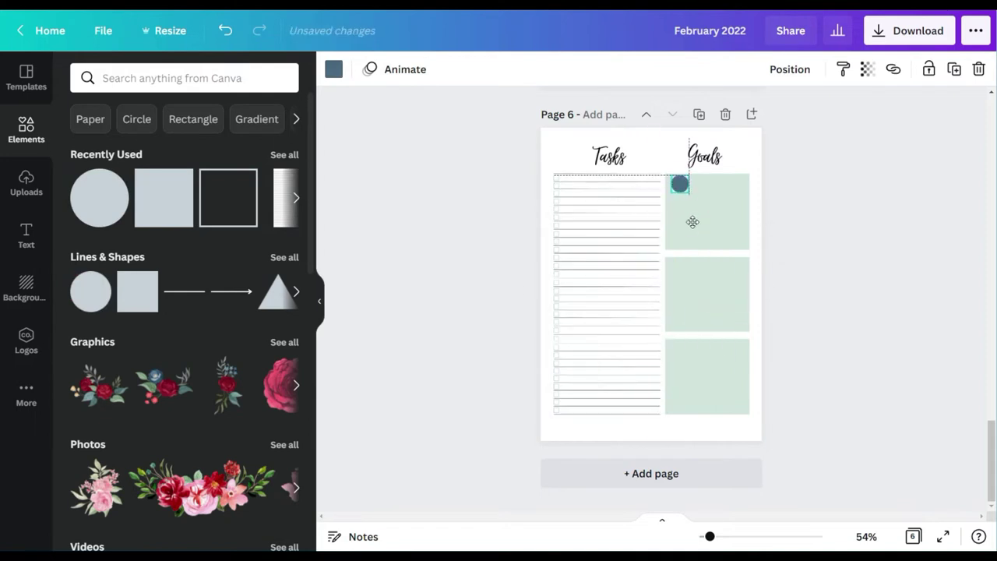
click(742, 537)
drag(760, 378, 747, 370)
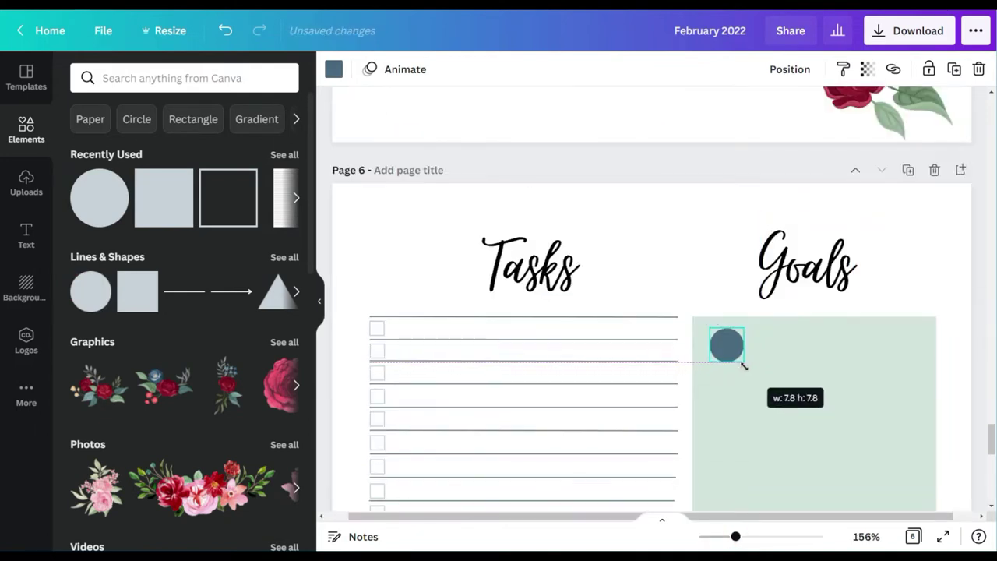
click(591, 219)
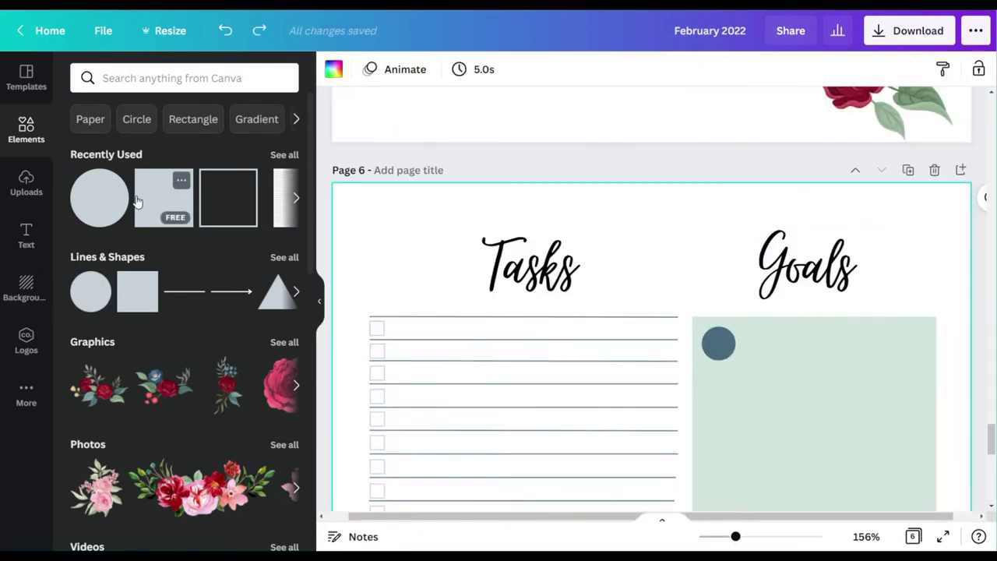
Step: Add the number 1 as a white subheading centered on the circle in the first Goals box
click(25, 234)
click(161, 224)
text(1)
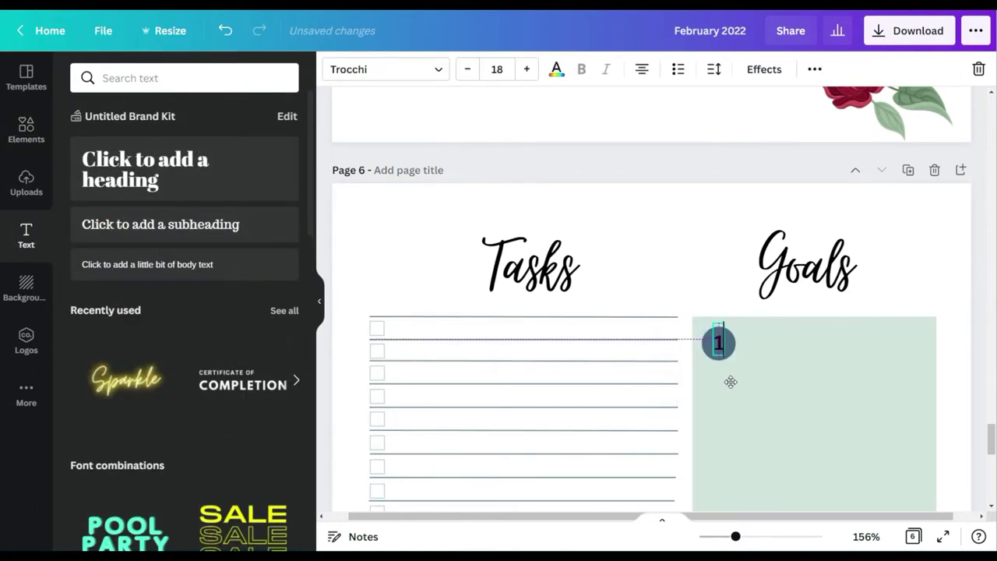
click(556, 69)
click(282, 145)
key(Escape)
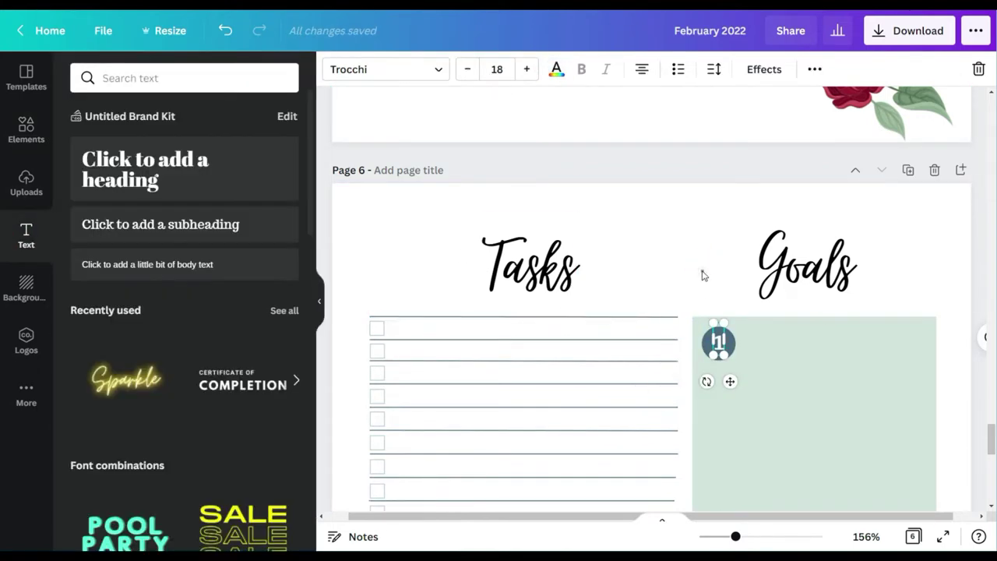
click(610, 317)
click(654, 244)
Step: Place a horizontal line about 42 long beside the number circle and set its line weight to 3
click(26, 128)
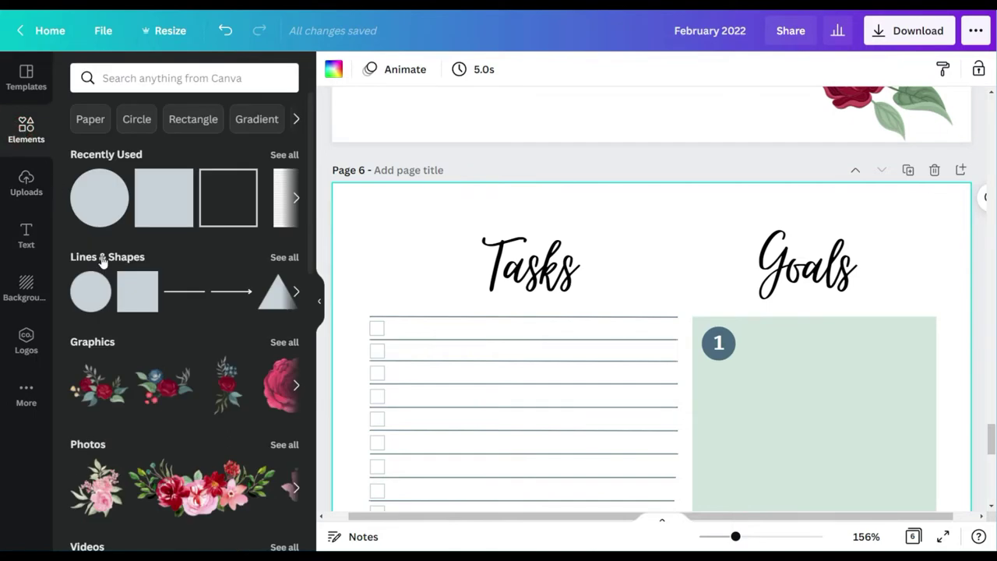
click(178, 291)
drag(636, 507, 831, 278)
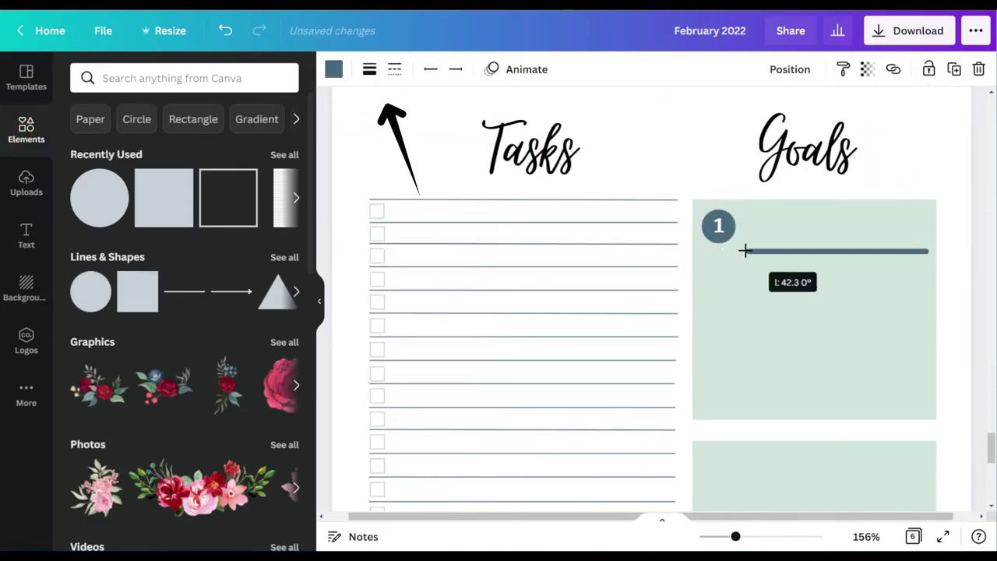
drag(744, 250, 747, 251)
drag(852, 279, 851, 269)
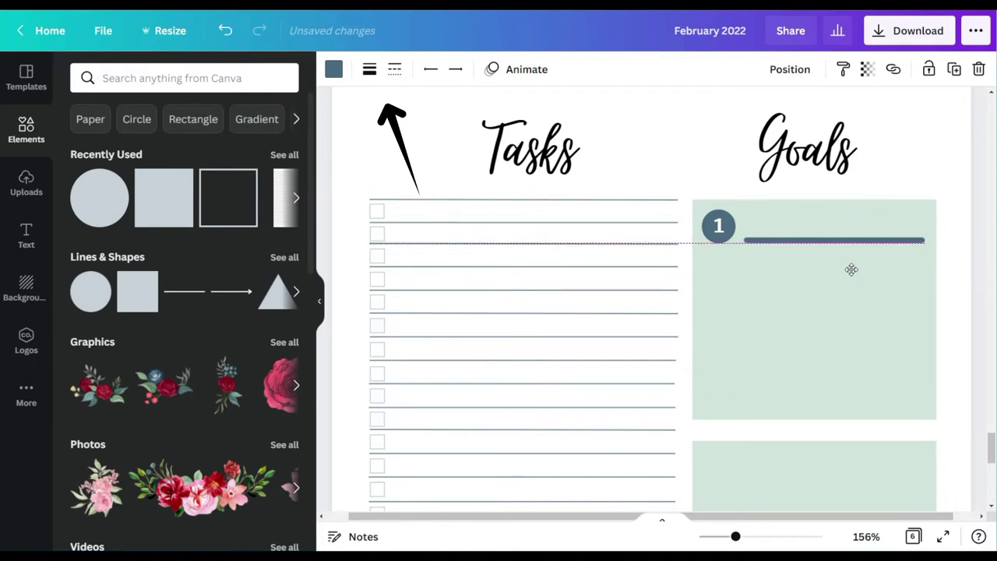
click(369, 71)
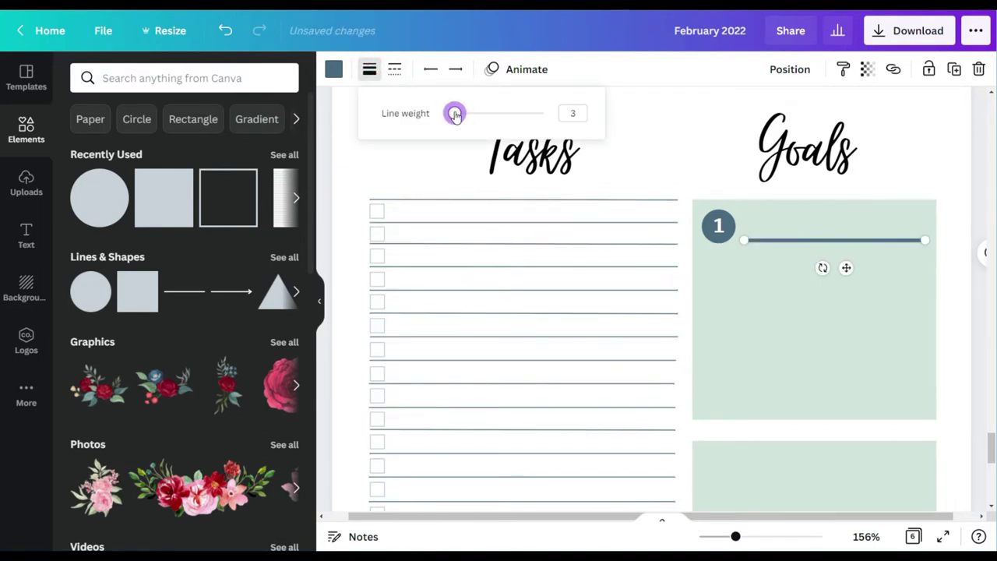
click(703, 154)
Step: Copy the first Goals box's number circle and line into the second and third boxes
click(724, 251)
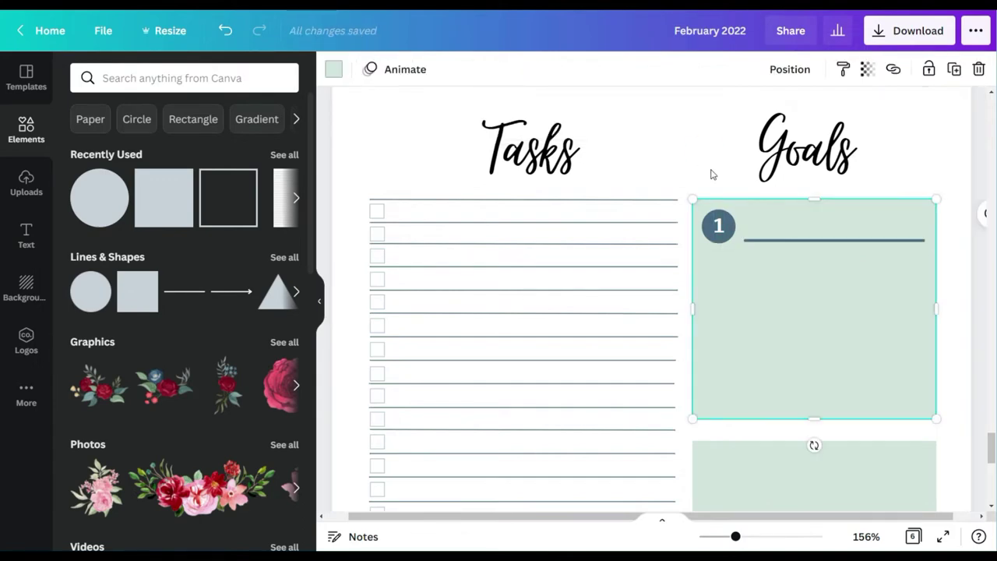
drag(791, 302, 792, 383)
drag(714, 183, 779, 278)
click(851, 70)
click(848, 106)
scroll(800, 271, down, 6)
scroll(796, 243, up, 6)
click(853, 72)
click(846, 105)
scroll(786, 268, down, 5)
scroll(779, 265, up, 3)
drag(780, 232, 768, 294)
scroll(784, 203, up, 2)
scroll(718, 165, down, 3)
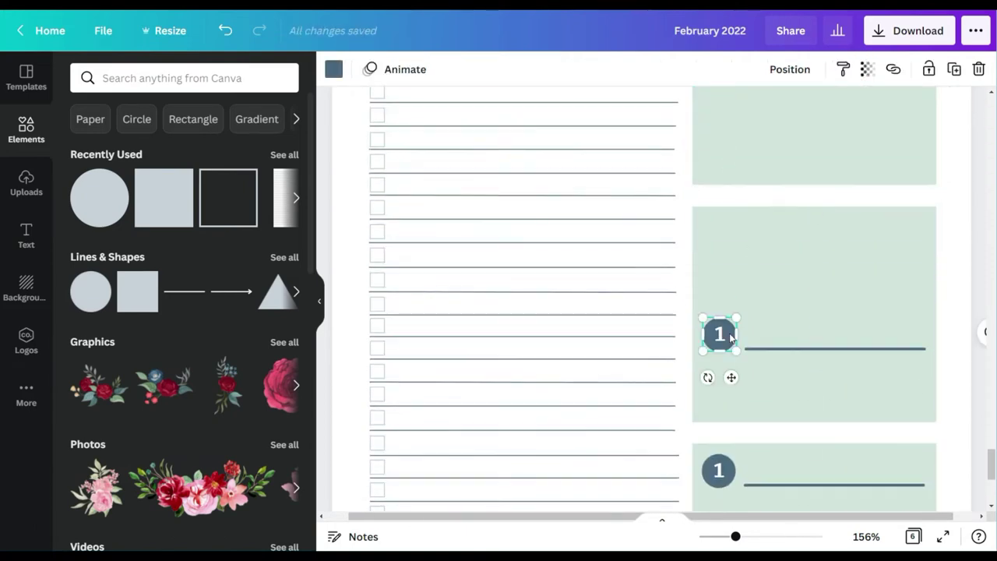
Step: Move the copied circle and line to the top of the second Goals box and change its number to 2
drag(726, 335, 719, 237)
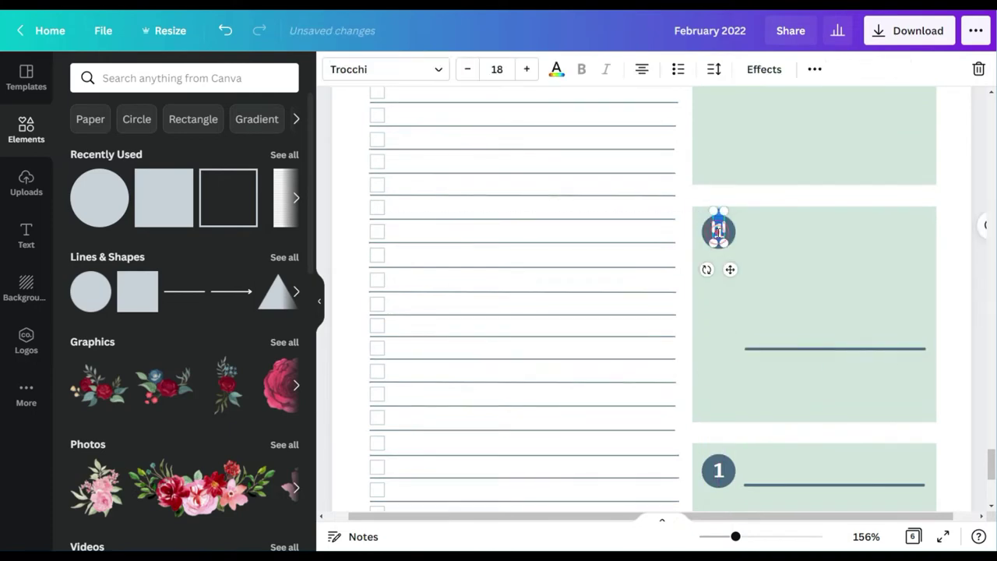
double_click(719, 236)
text(2)
drag(821, 348, 818, 246)
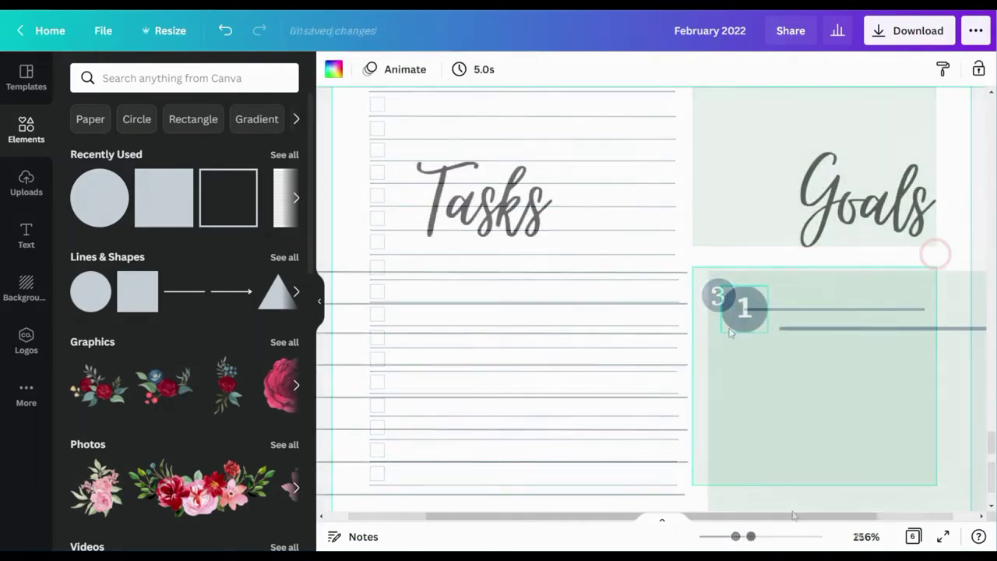
Step: Shrink the first box's number circle slightly, then move its line closer and lengthen it to about 45
drag(771, 331, 755, 313)
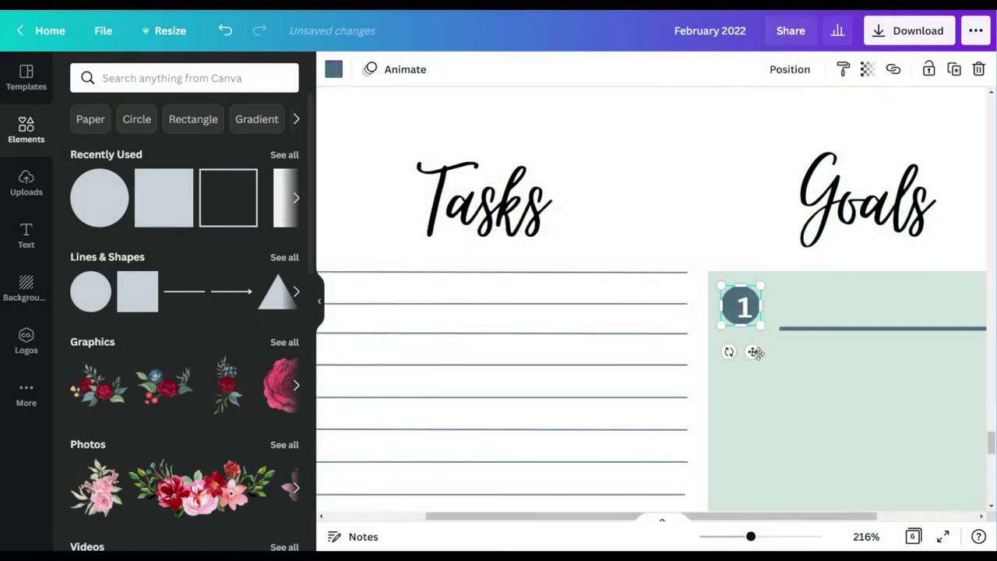
click(738, 301)
drag(823, 328, 807, 313)
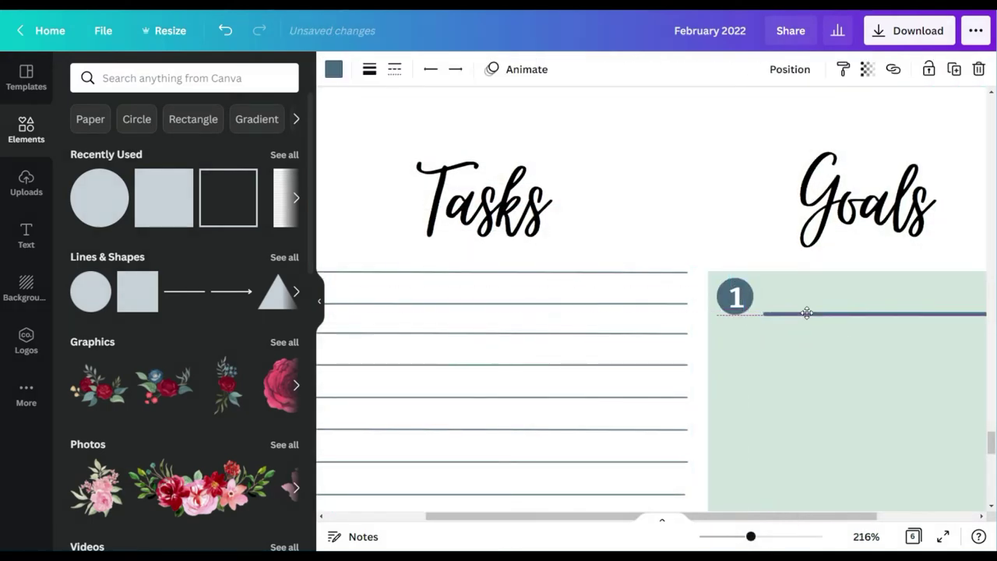
drag(808, 515, 884, 515)
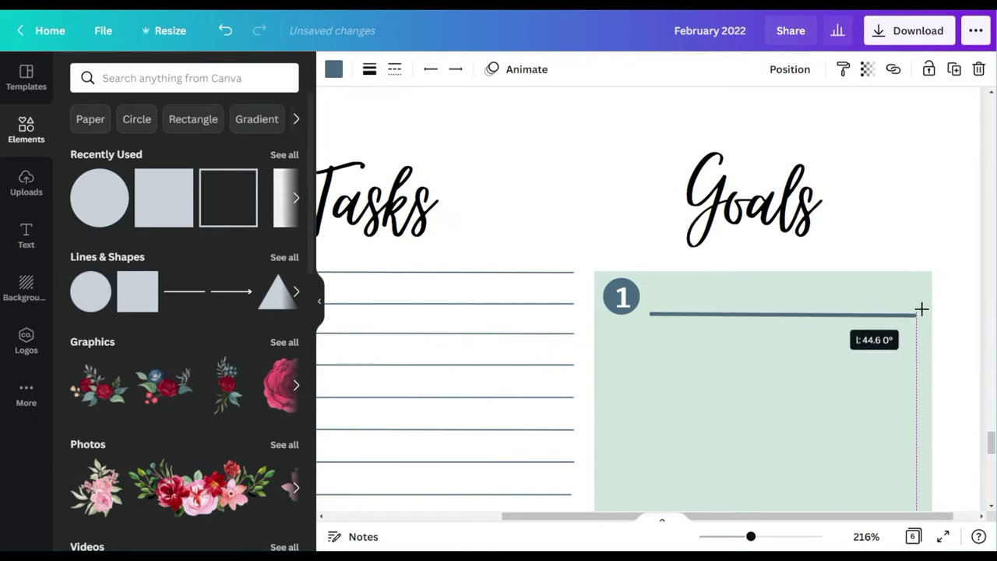
drag(925, 307, 924, 309)
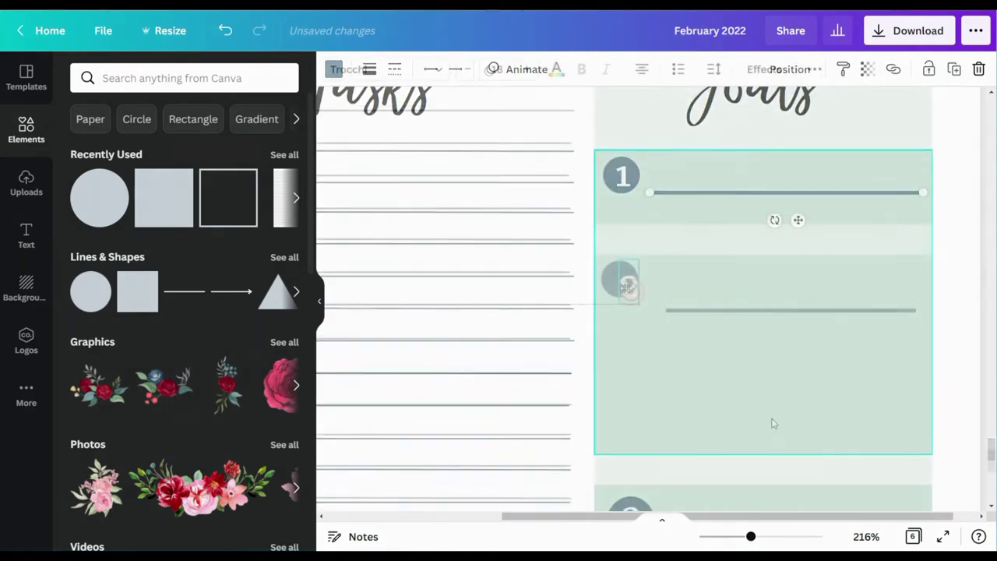
Step: Center the 2 on its circle and move the second box's line up beside it
drag(620, 279, 620, 284)
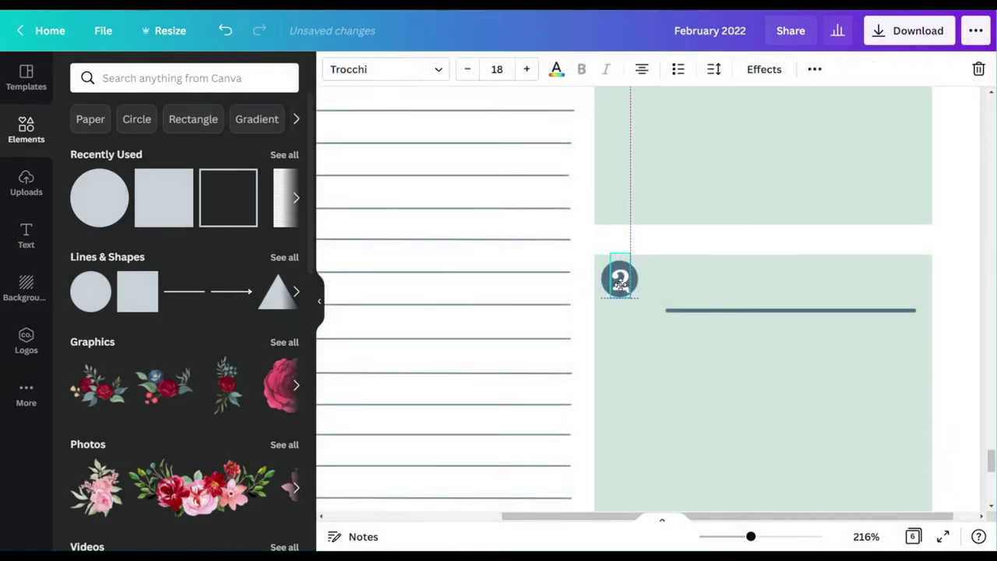
click(639, 343)
drag(731, 311, 706, 297)
Step: Change the number 2 to the Muller font at size 14
click(620, 280)
click(379, 74)
click(177, 150)
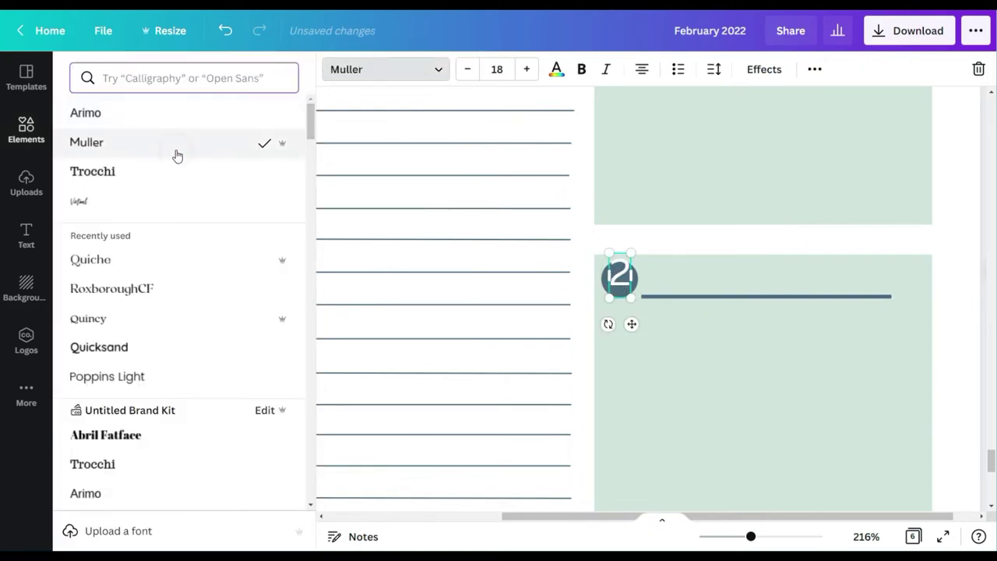
click(497, 69)
click(499, 225)
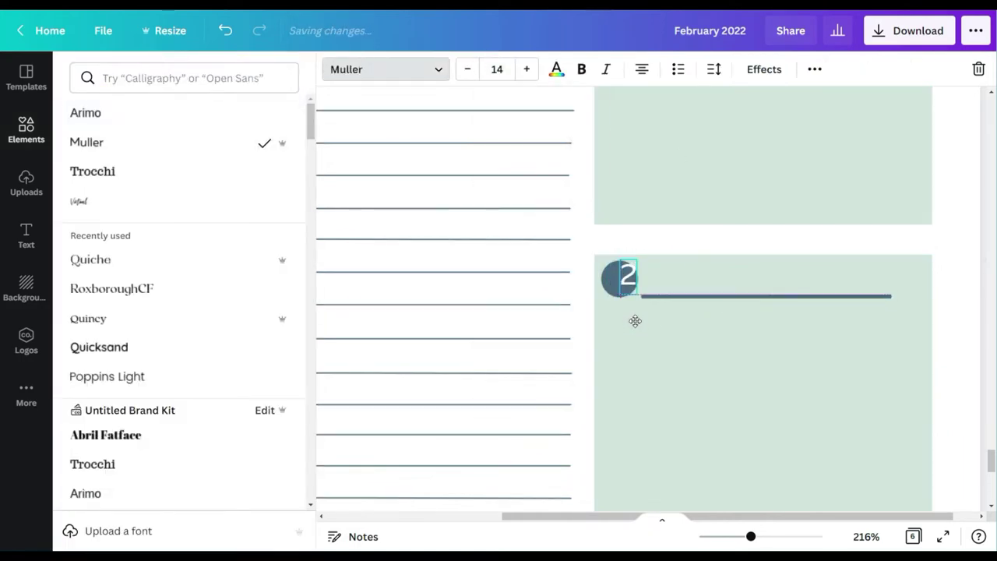
Step: Change the number 1 in the first Goals box to the Muller font at size 14
scroll(683, 262, up, 3)
click(620, 178)
click(133, 145)
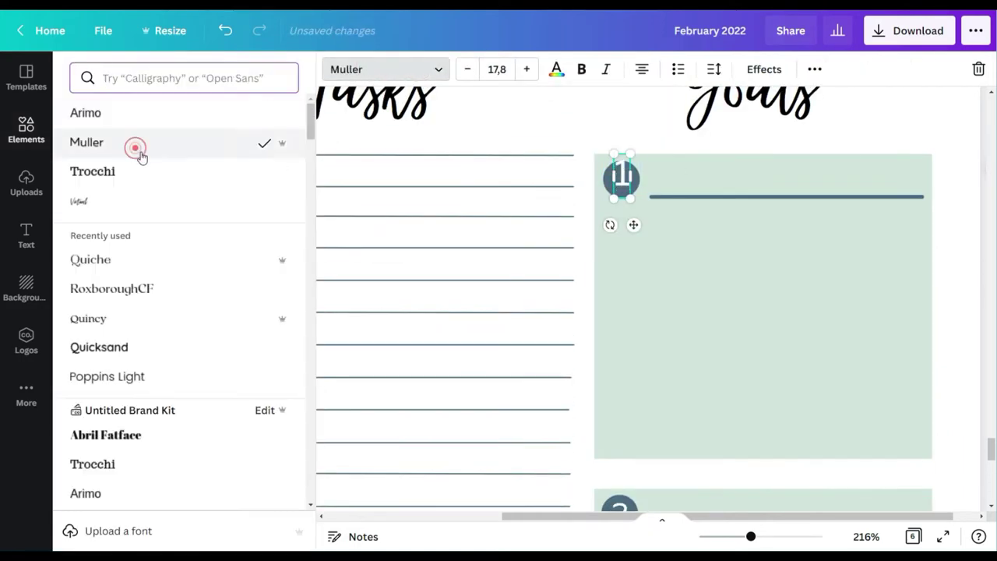
click(497, 69)
click(496, 224)
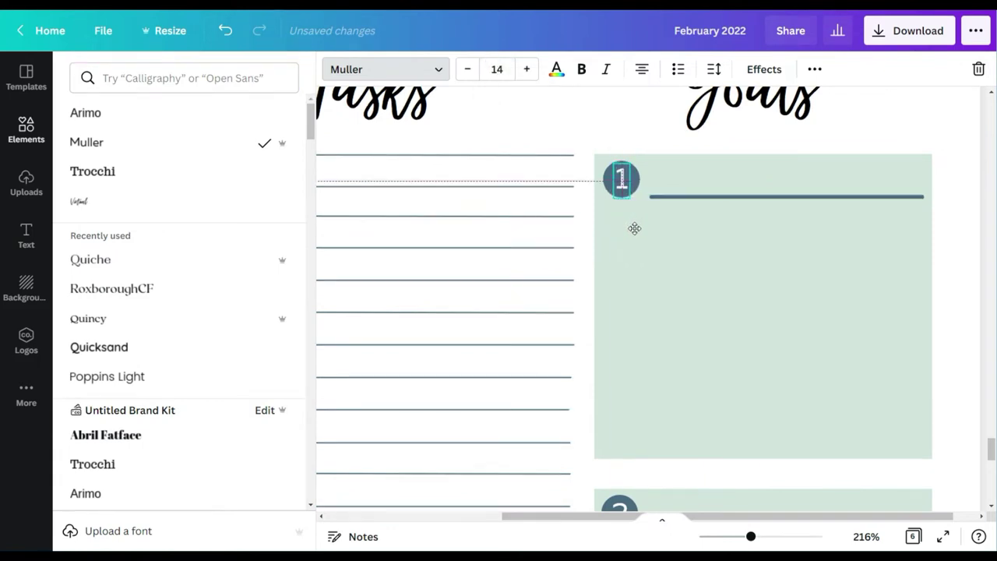
Step: Extend the second Goals box's line toward the box's right edge
scroll(735, 267, down, 5)
drag(890, 180, 920, 179)
scroll(732, 293, up, 1)
click(944, 295)
Step: Replace the third Goals box's circle with a copy of the smaller one, layered behind the number 3
scroll(730, 285, down, 3)
scroll(729, 285, up, 2)
click(634, 156)
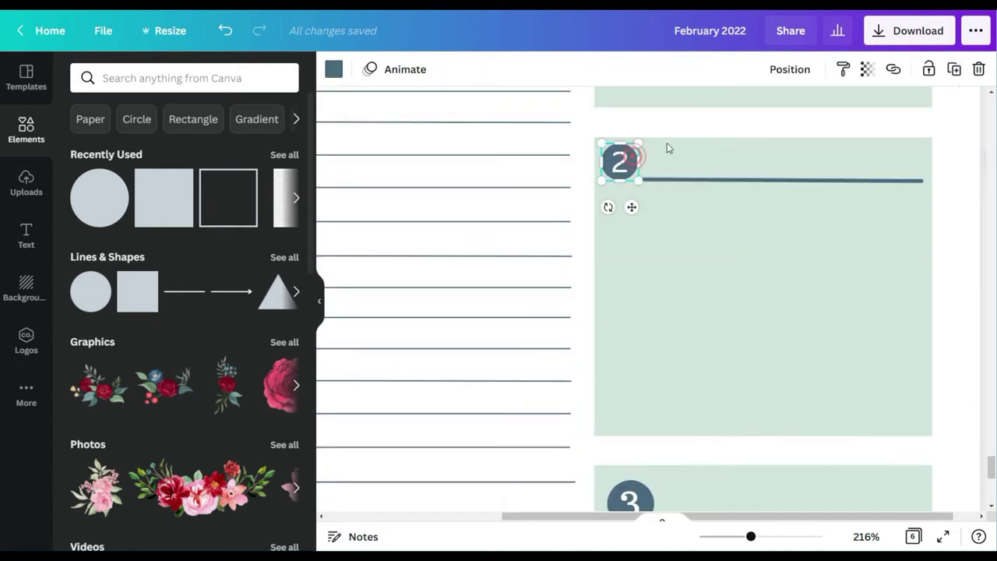
scroll(662, 303, down, 2)
drag(652, 200, 617, 328)
click(620, 339)
key(Delete)
click(790, 69)
click(736, 114)
Step: Change the number 3 to Muller at size 14 and align the third box's line beside its circle
click(632, 321)
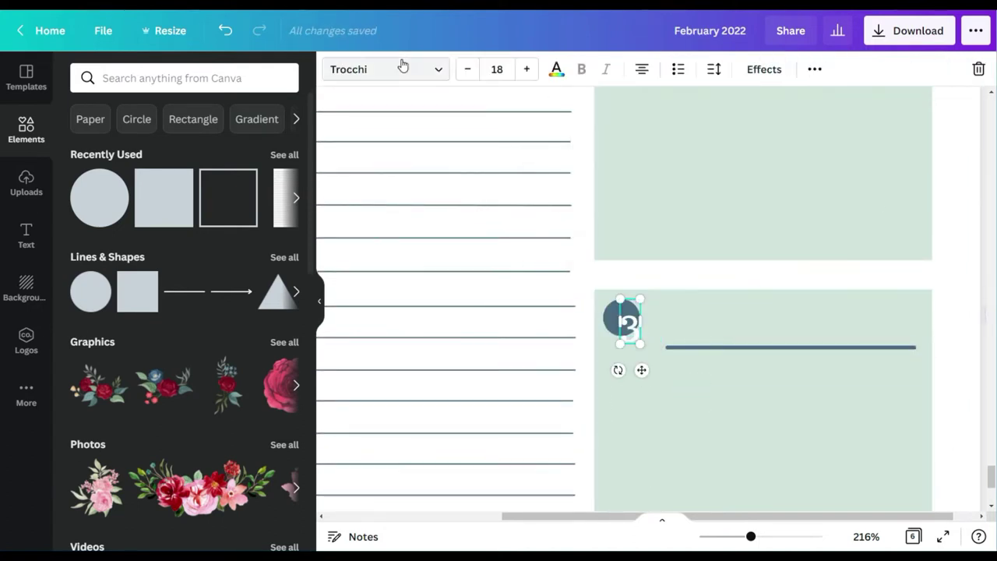
click(397, 68)
click(98, 143)
click(501, 69)
click(499, 218)
drag(668, 347, 697, 338)
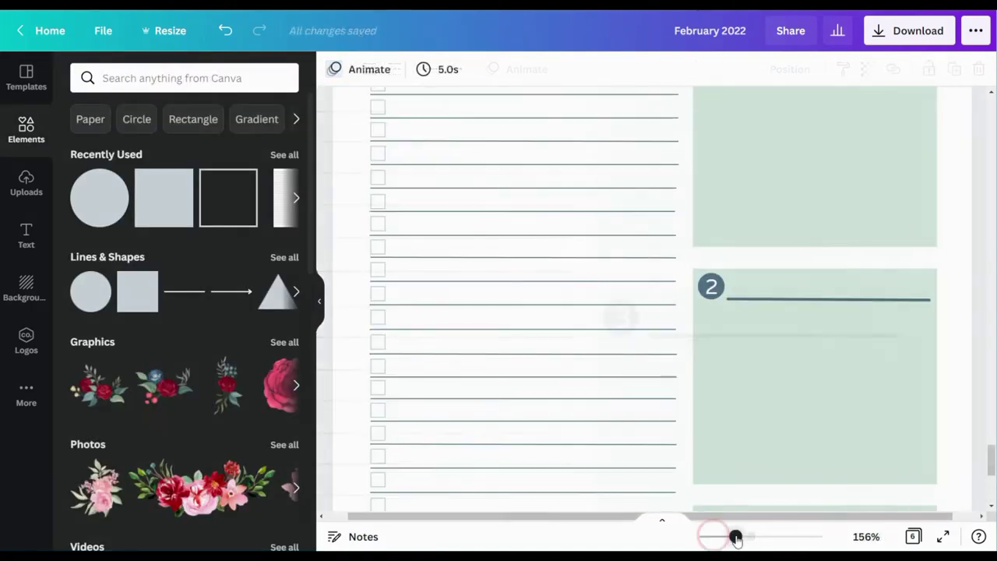
Step: Place two copies of the Tasks checkbox in a column below the number 1 in the first Goals box
click(390, 443)
drag(413, 467, 728, 365)
scroll(728, 365, up, 3)
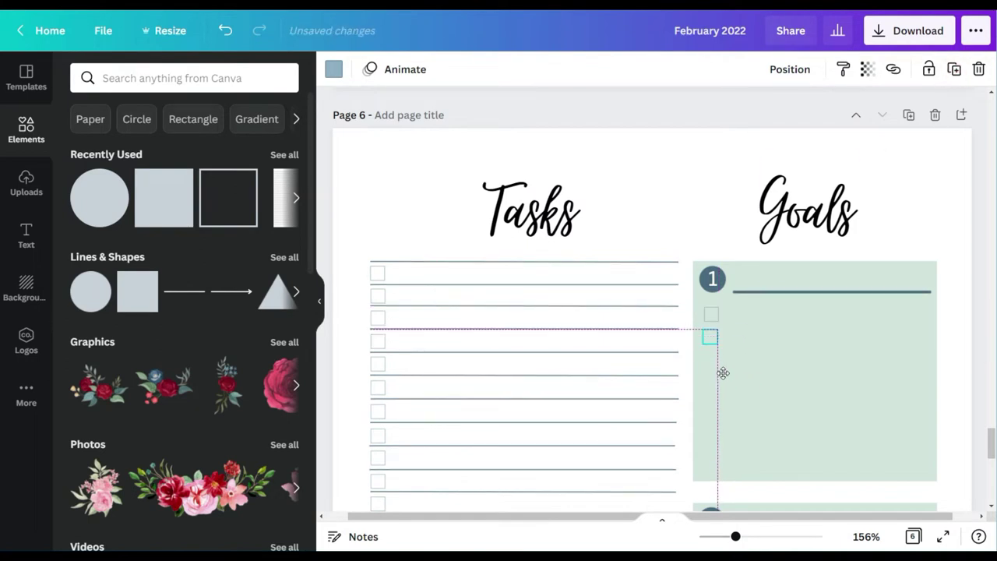
drag(723, 373, 725, 379)
Step: Recolour the two checkboxes in the first Goals box dark slate blue
click(333, 69)
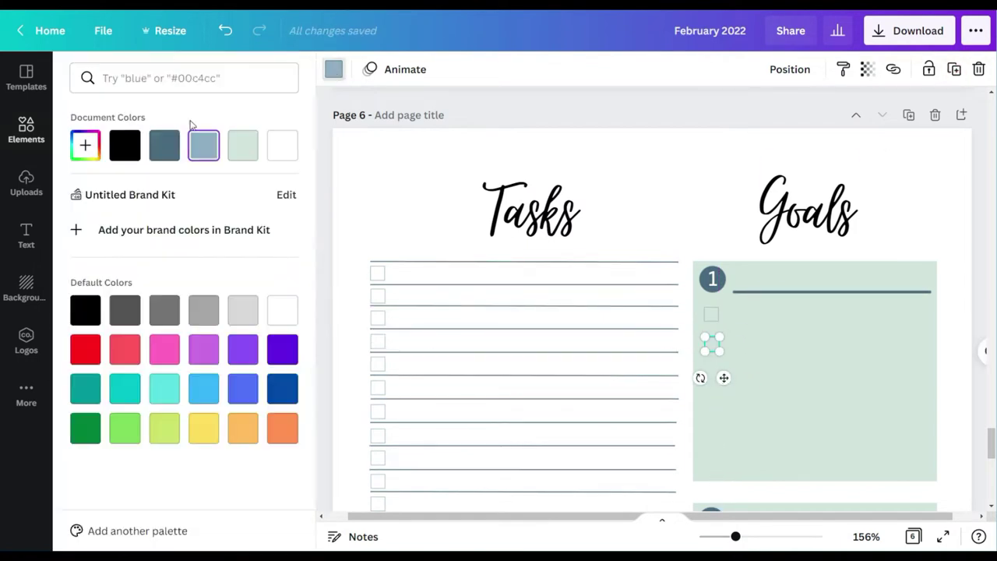
click(165, 146)
click(711, 314)
click(164, 146)
Step: Add three more evenly spaced copies of the dark checkbox down the column in the first Goals box
click(954, 69)
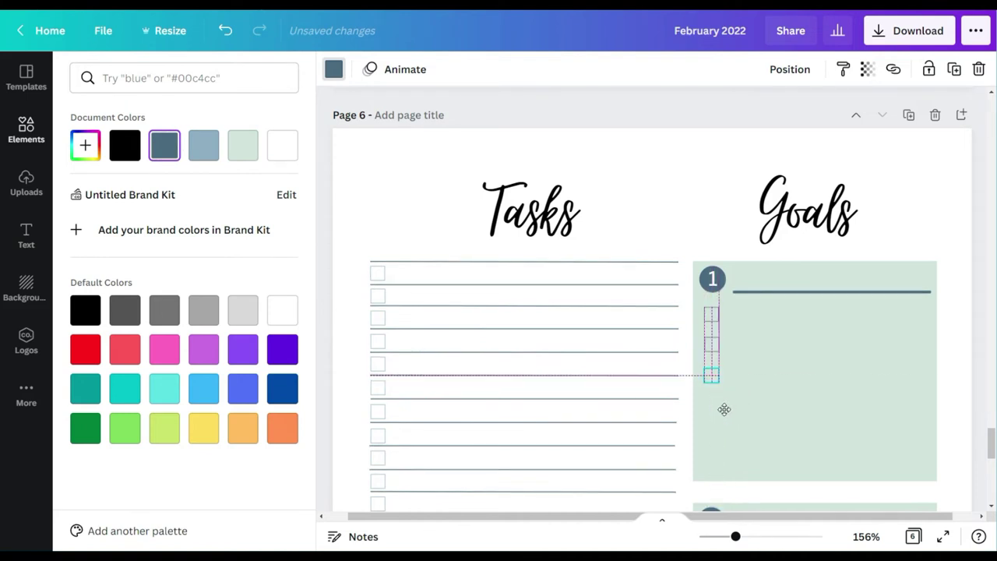
drag(724, 409, 741, 475)
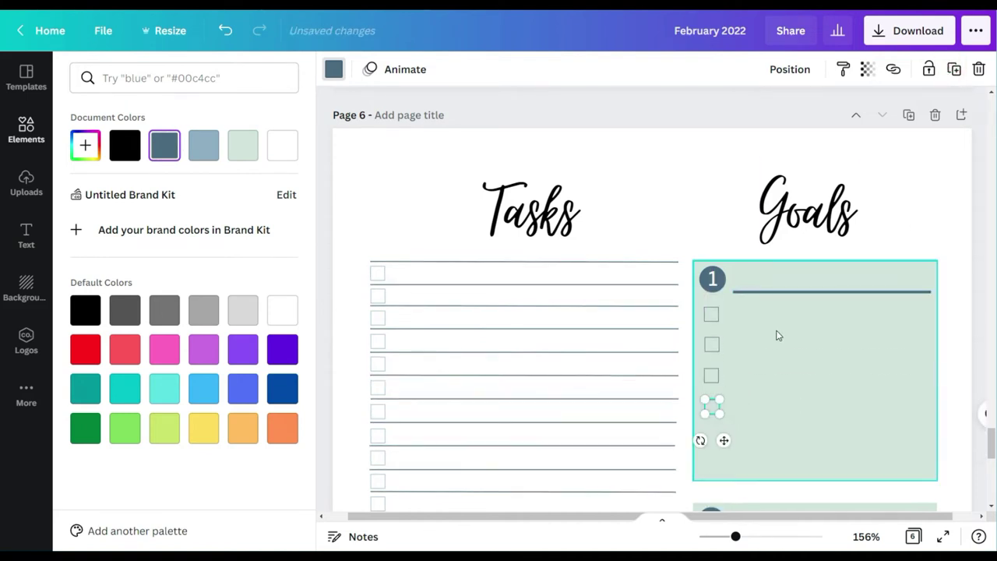
key(ctrl+d)
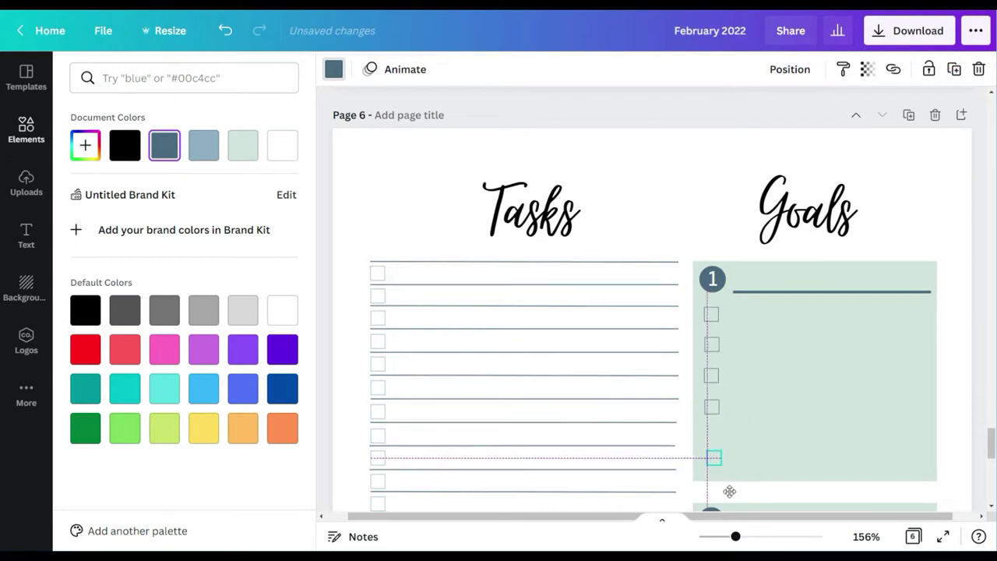
drag(729, 490, 727, 487)
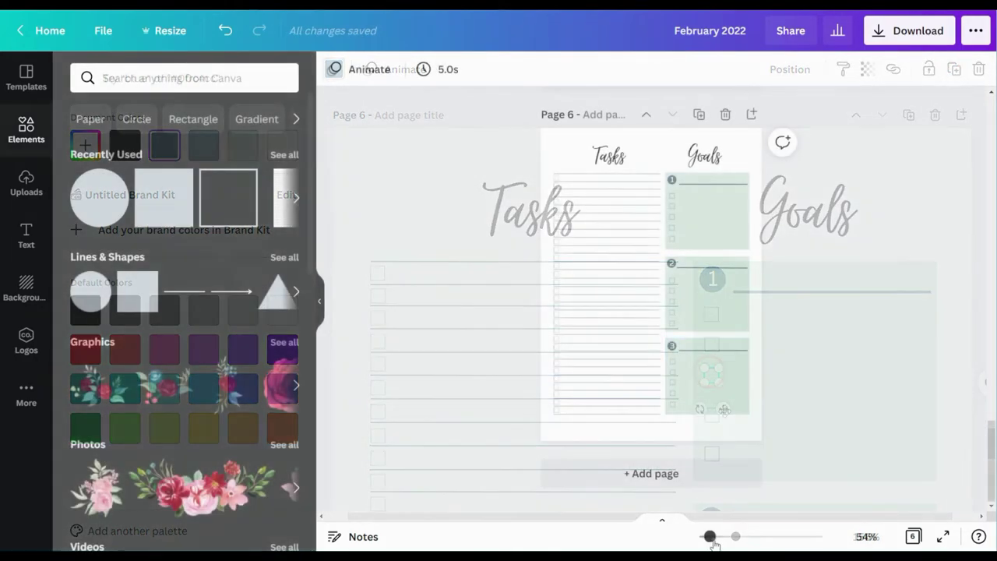
Step: Recolour the three Goals boxes pale grey-green #E5EDEA
drag(709, 536, 727, 535)
scroll(903, 321, up, 1)
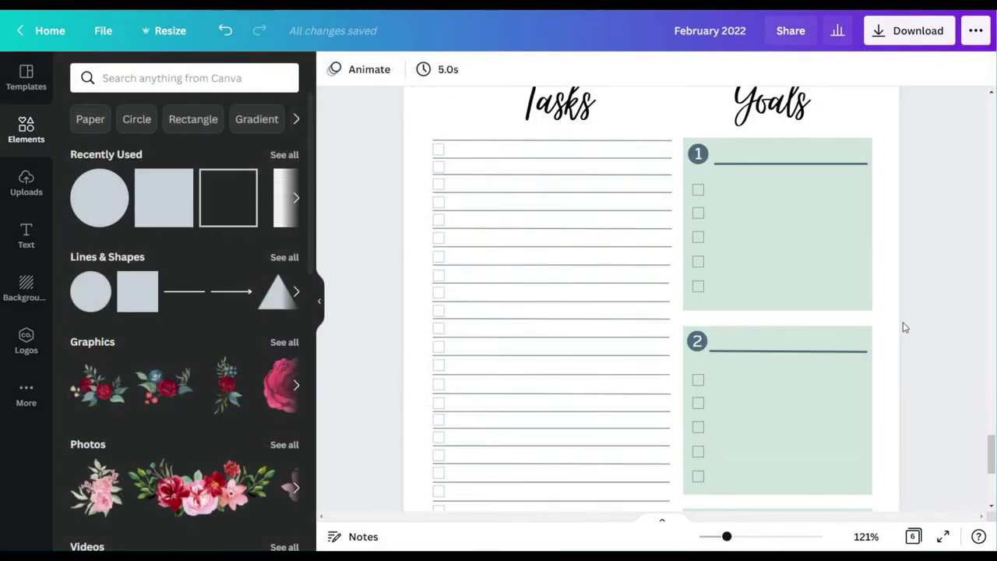
click(857, 241)
click(334, 68)
click(85, 145)
click(88, 186)
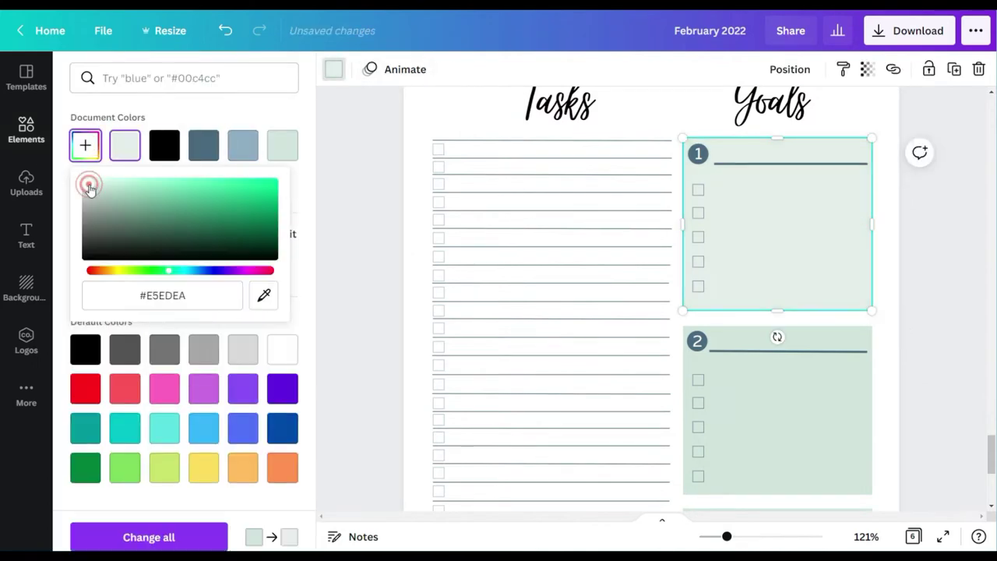
click(788, 439)
click(124, 145)
scroll(953, 302, down, 2)
click(810, 420)
click(122, 144)
drag(726, 536, 709, 536)
click(832, 468)
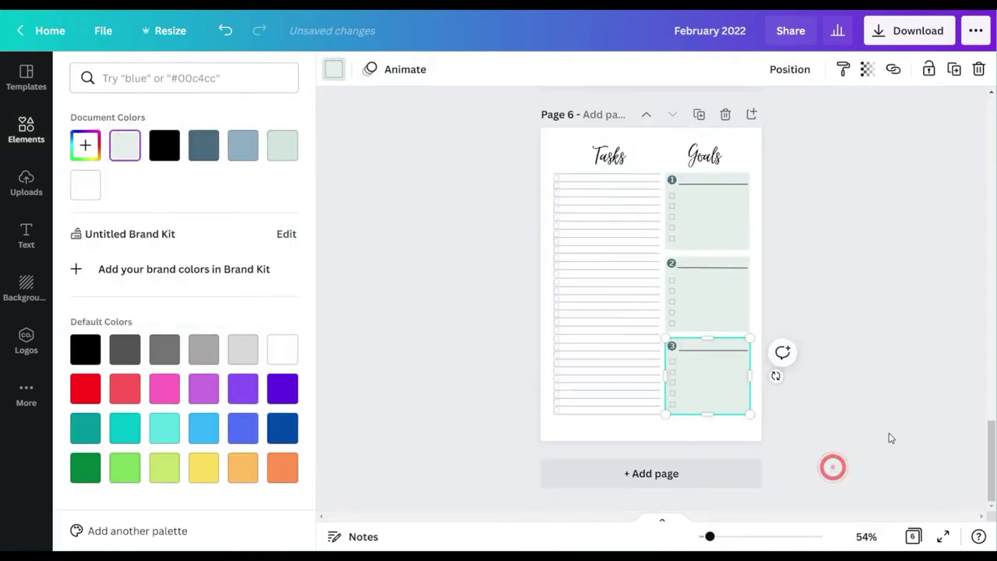
Step: Place a rotated copy of page 1's red and blue rose arrangement in the upper-left corner of the Tasks and Goals page
scroll(855, 351, up, 20)
scroll(855, 350, up, 1)
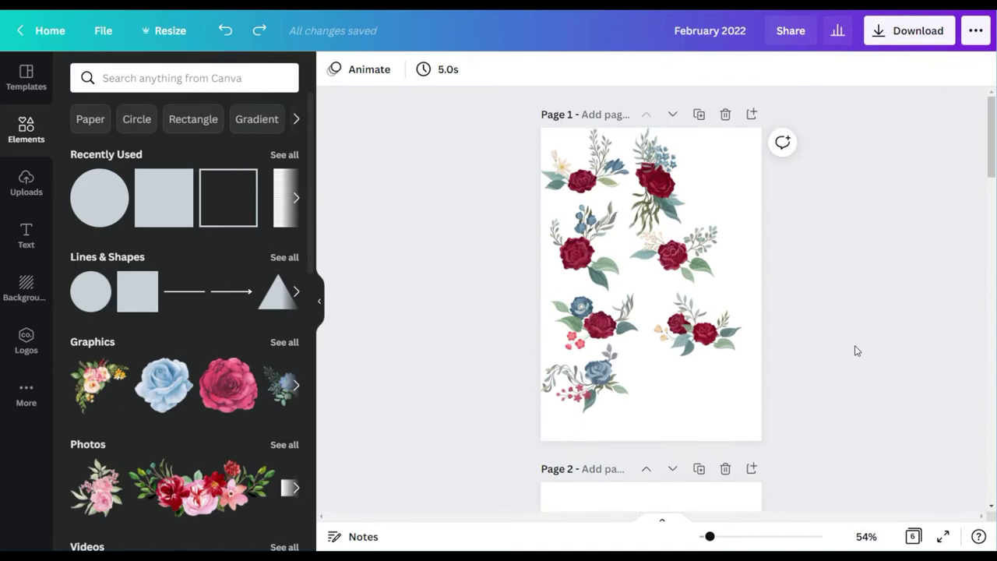
click(627, 321)
click(951, 70)
scroll(632, 329, down, 20)
drag(598, 325, 586, 219)
drag(587, 219, 527, 94)
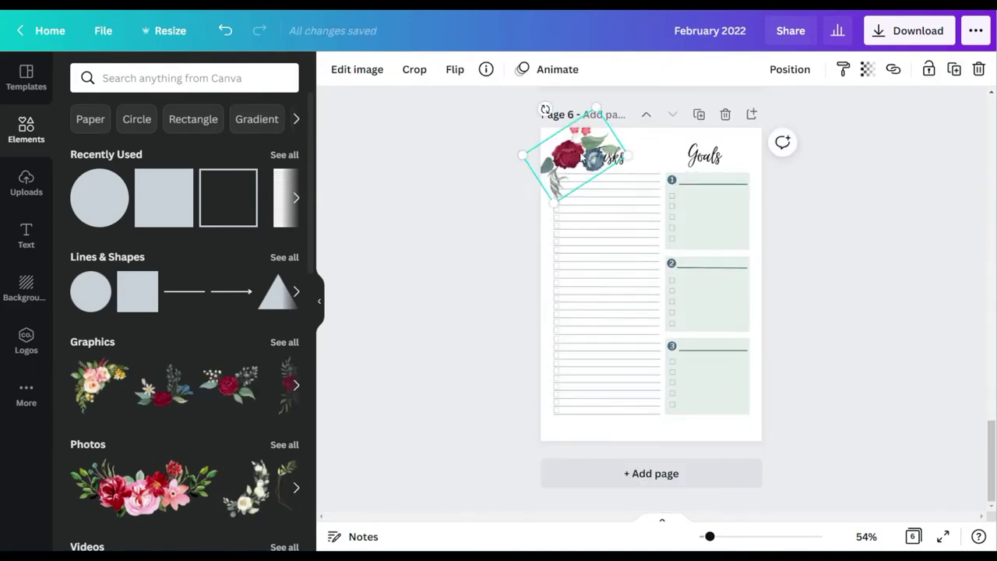
Step: Flip the rose arrangement and rotate it to about 166° so it fits the page's upper-left corner
mouse_move(563, 156)
mouse_down()
mouse_move(573, 137)
mouse_move(621, 159)
mouse_move(554, 157)
mouse_move(566, 171)
mouse_move(572, 165)
mouse_up()
click(860, 235)
click(495, 227)
click(559, 155)
click(455, 69)
click(503, 107)
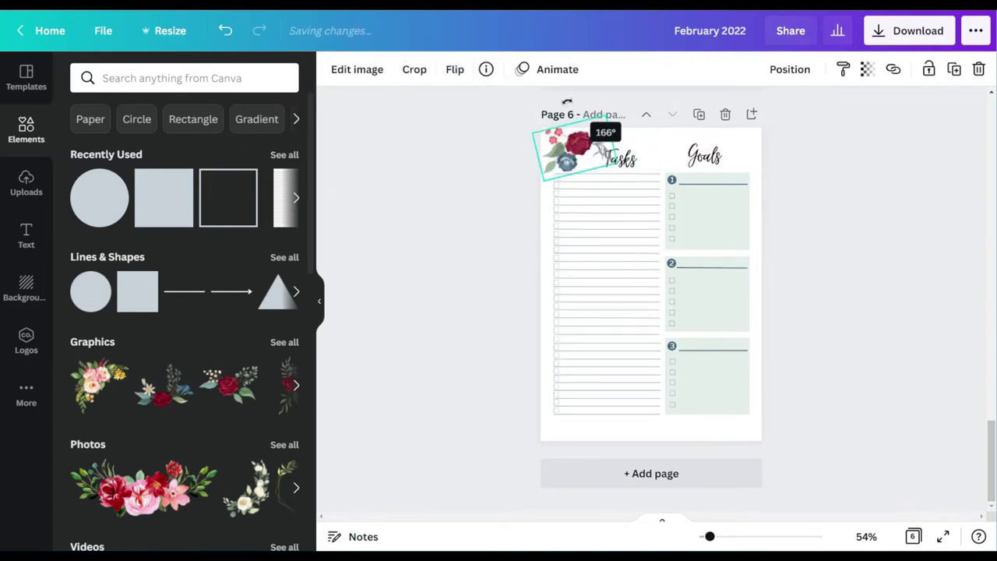
click(544, 190)
Step: Centre the Tasks heading over the task lines and open its position options
click(620, 160)
click(815, 68)
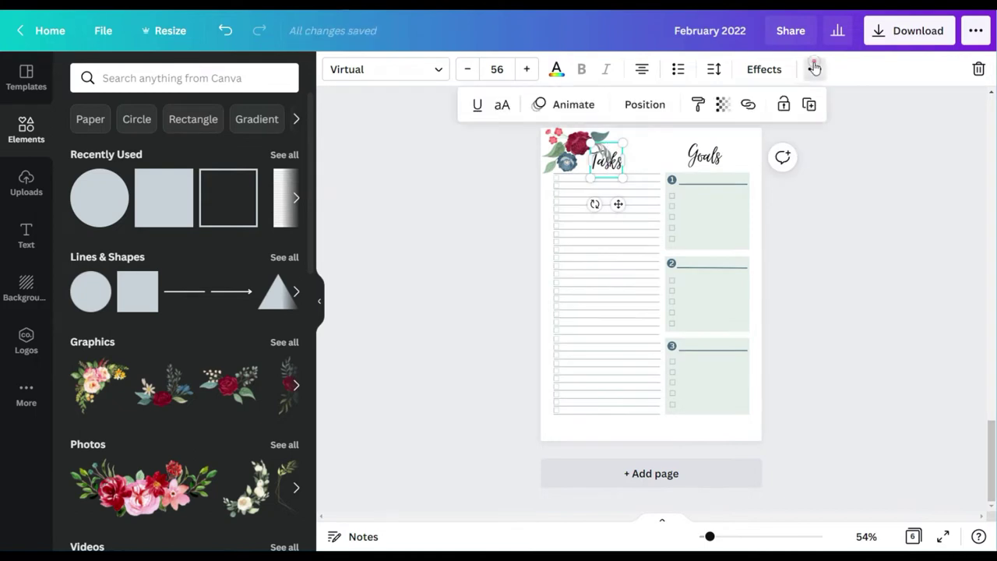
click(645, 104)
click(849, 258)
click(611, 164)
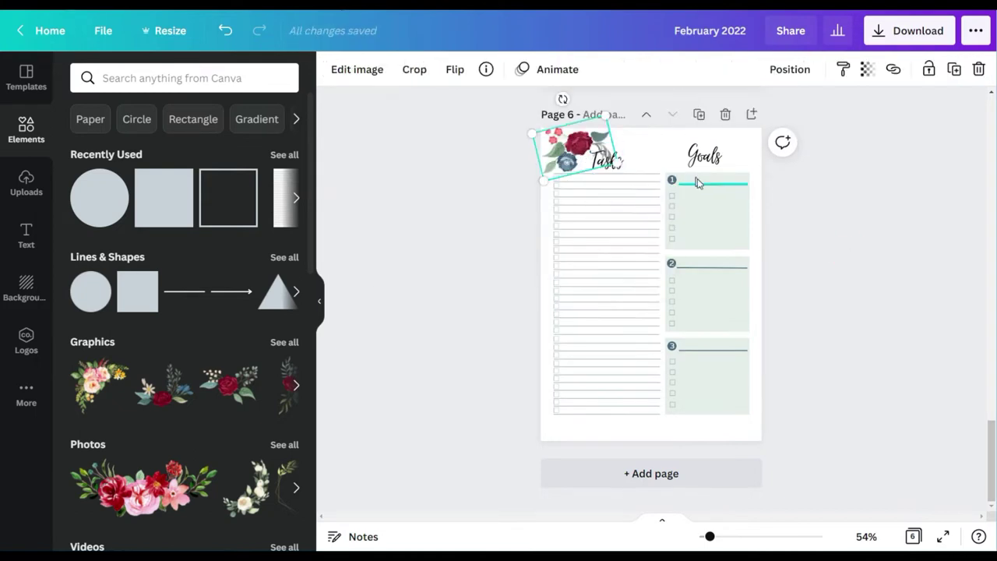
Step: Enlarge the corner rose arrangement slightly and move the Goals heading level with the Tasks heading, checking the page in the overview
drag(536, 185, 534, 187)
click(523, 204)
click(577, 146)
drag(606, 114, 606, 110)
drag(703, 155, 707, 161)
click(835, 203)
click(910, 537)
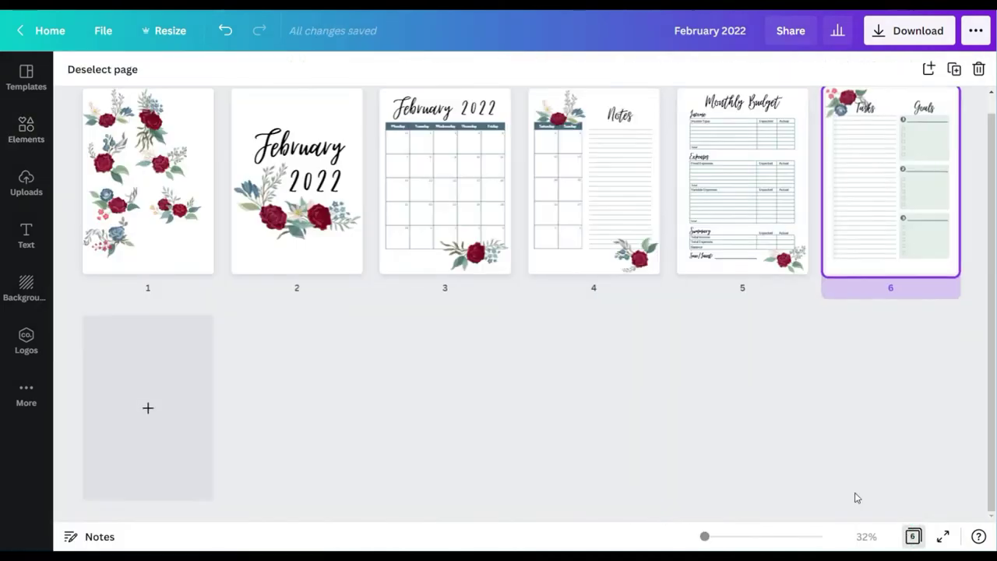
click(913, 536)
Step: Recolour all three Goals boxes a darker grey-green, #C7D1CD
click(707, 226)
click(333, 69)
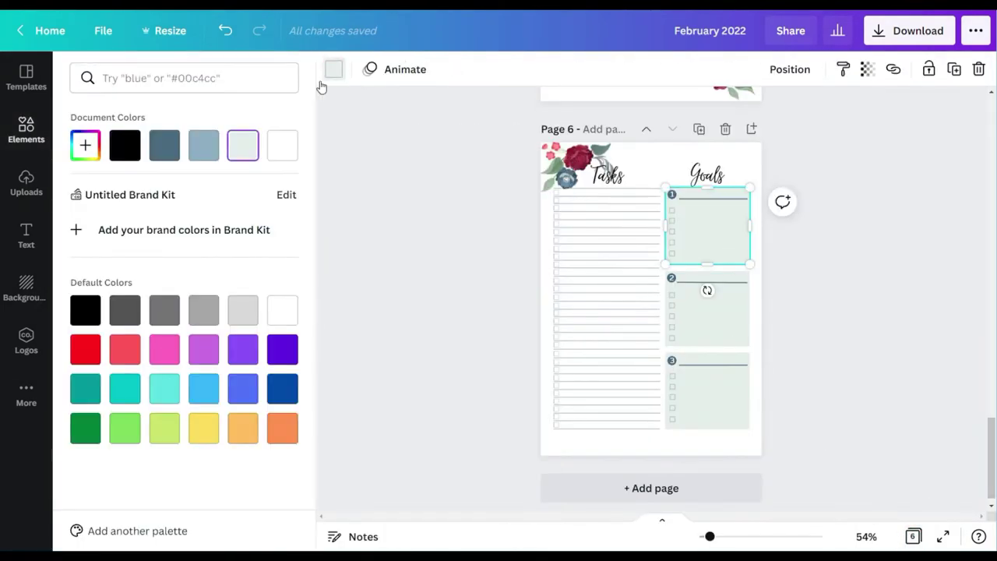
click(85, 145)
click(97, 192)
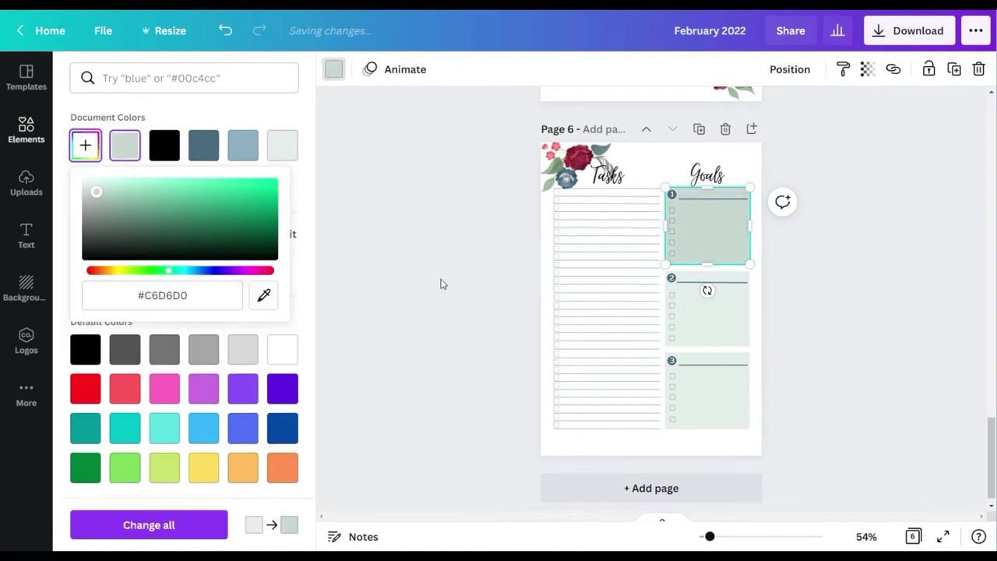
drag(97, 193, 92, 197)
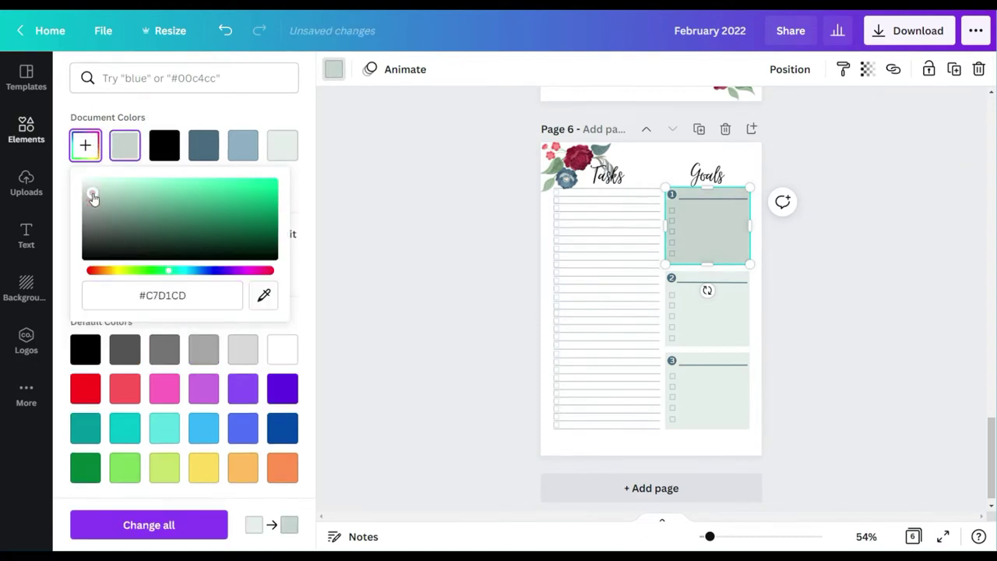
click(731, 323)
click(125, 146)
click(708, 395)
click(124, 146)
click(823, 266)
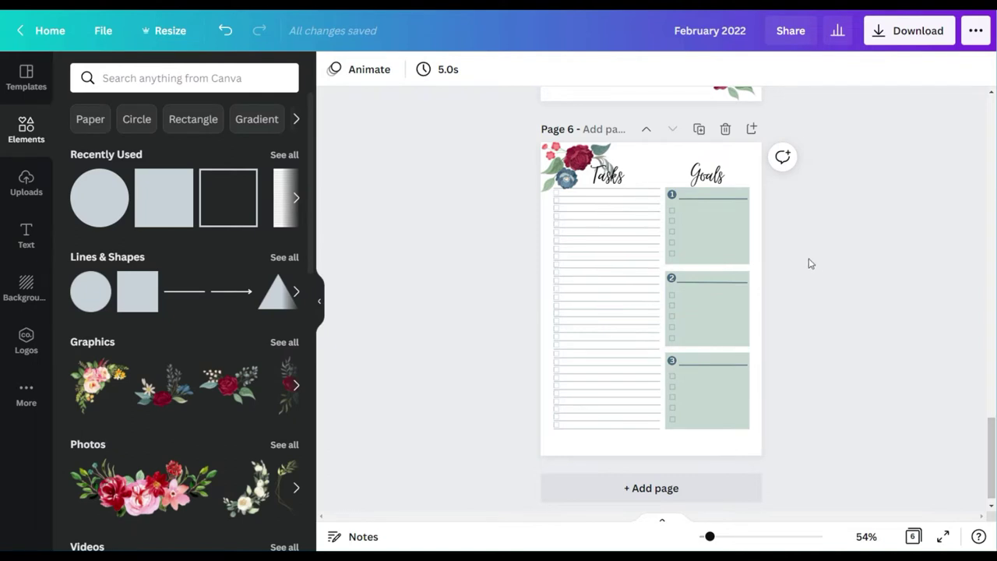
Step: Add a seventh page titled "Weekly Planning" at its top centre, using a copy of the Goals heading
scroll(883, 314, down, 1)
click(666, 471)
scroll(634, 485, up, 5)
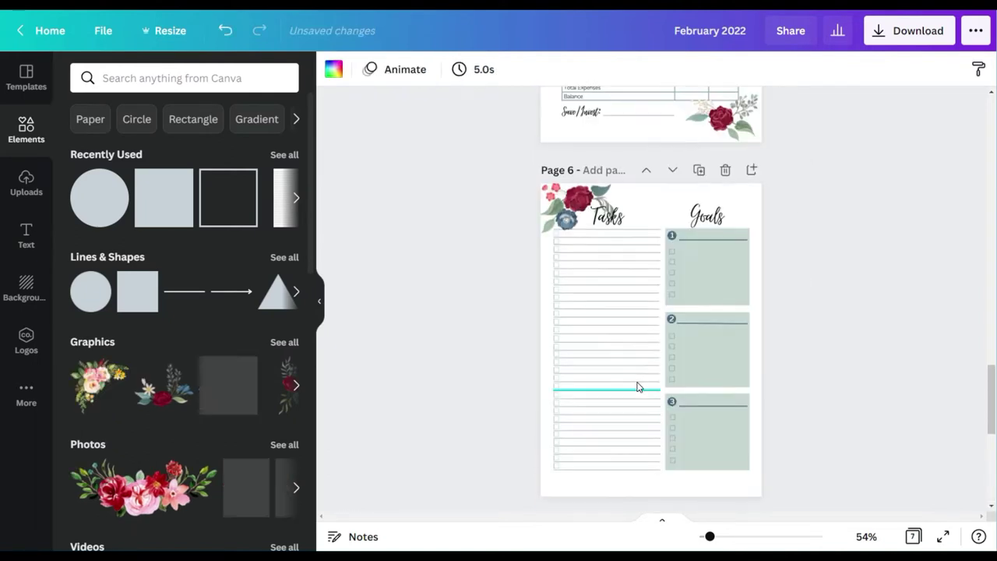
click(707, 216)
click(815, 69)
click(810, 105)
scroll(685, 312, down, 5)
drag(725, 270, 659, 254)
double_click(653, 221)
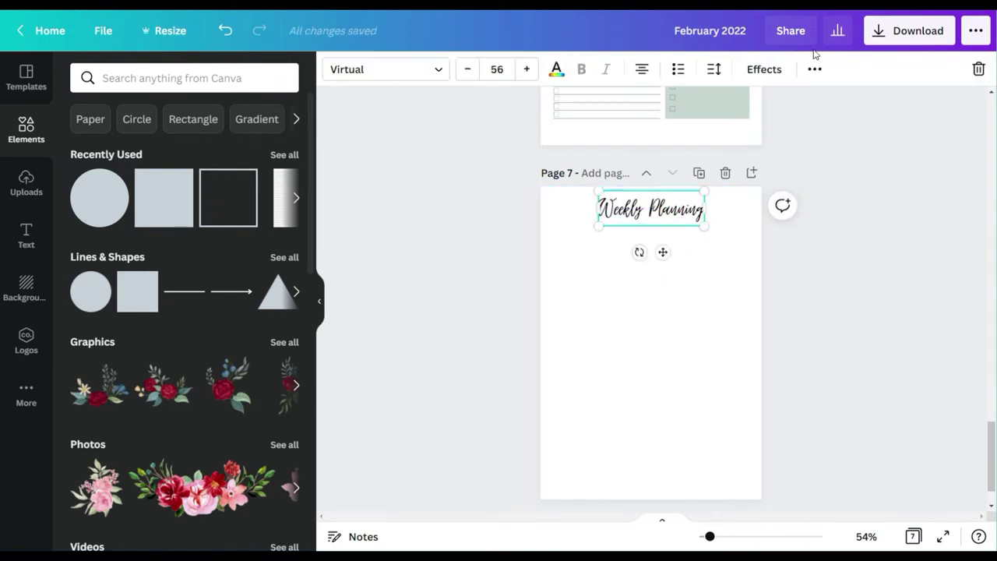
Step: Copy the Income table's "Actual" label from the Monthly Budget page to below the Weekly Planning heading
scroll(834, 137, up, 8)
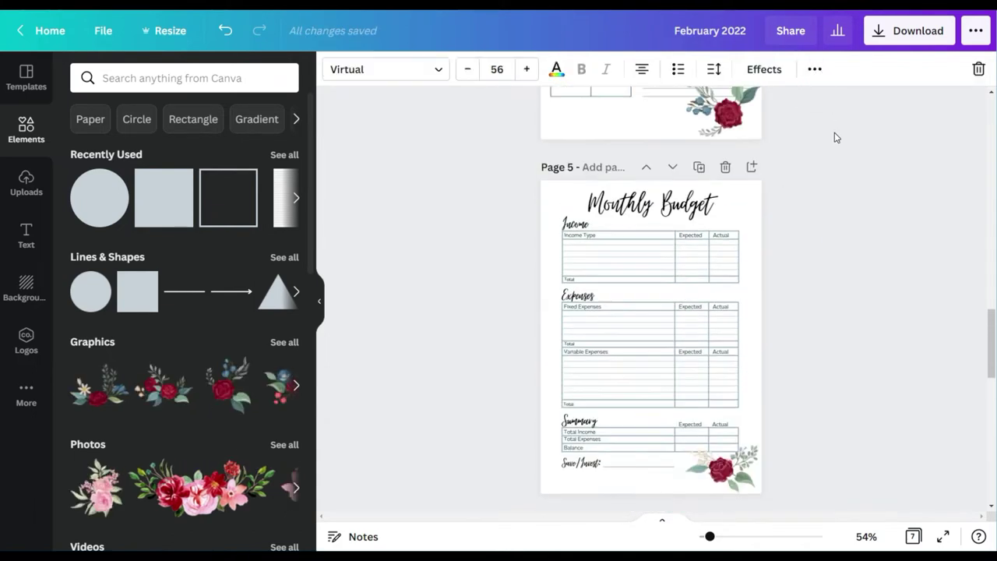
drag(710, 535, 725, 536)
scroll(807, 226, down, 2)
click(802, 141)
click(815, 70)
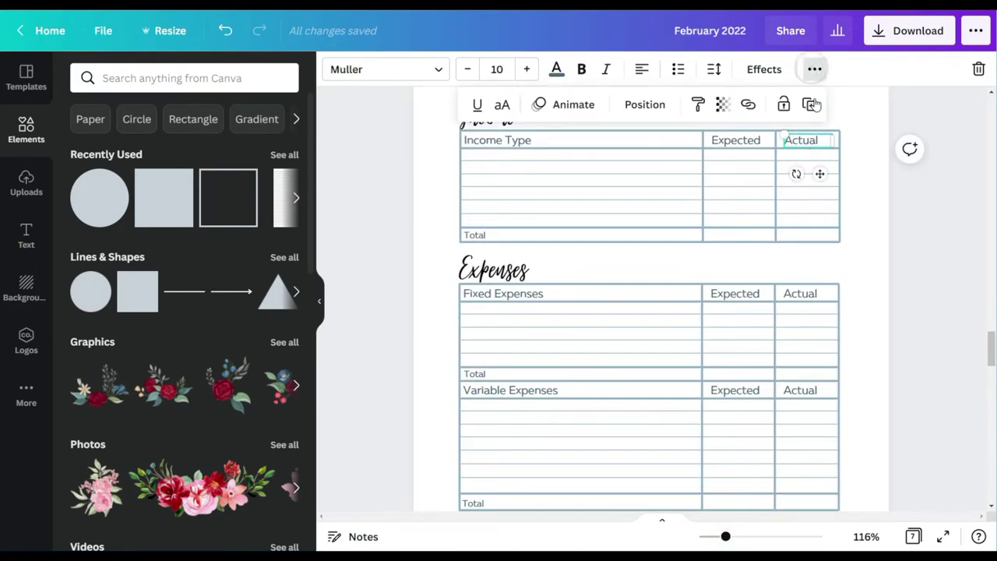
click(810, 104)
scroll(754, 240, down, 16)
drag(836, 190, 749, 180)
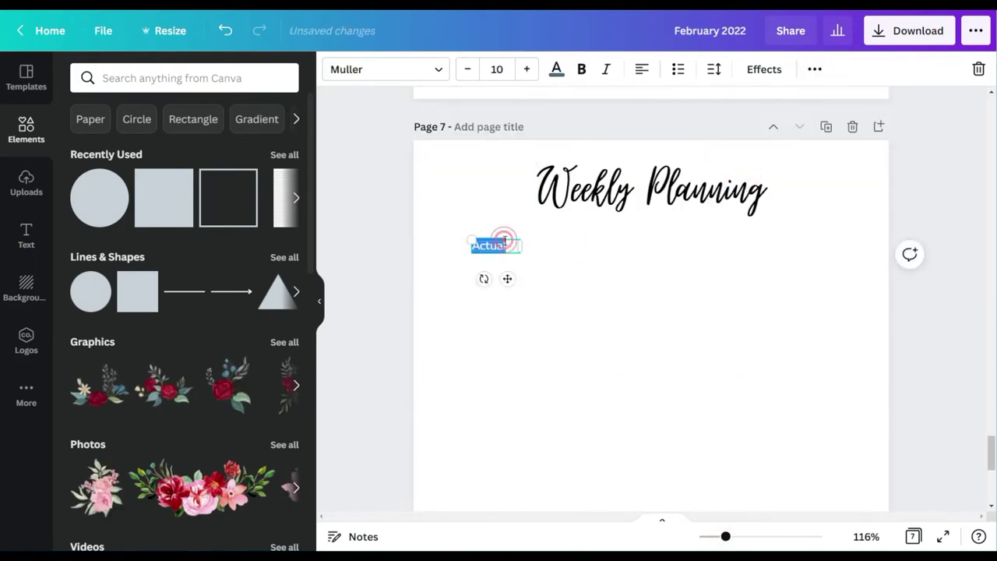
Step: Change the copied label to "Priorities" in black at size 16
click(120, 150)
click(497, 69)
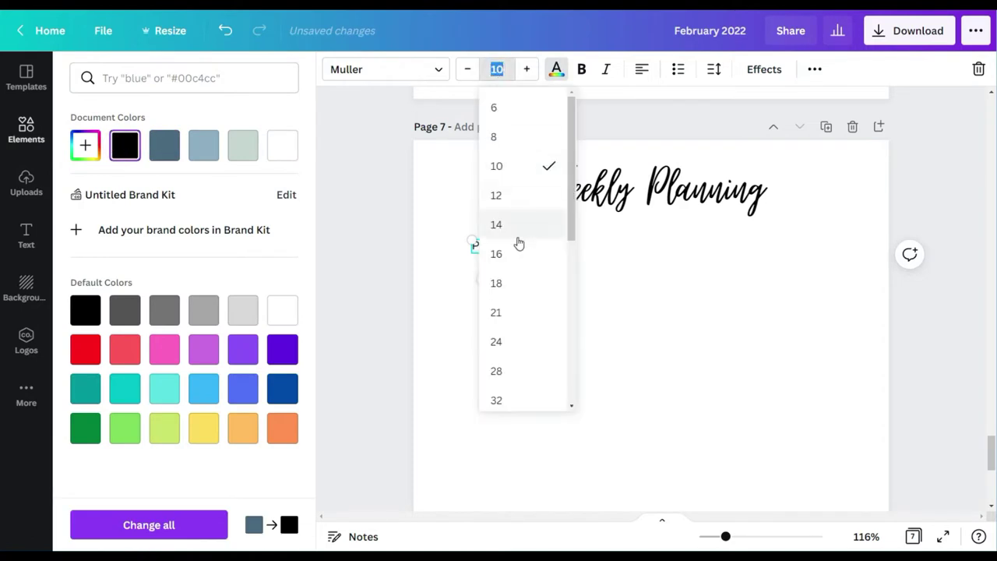
click(493, 254)
click(521, 251)
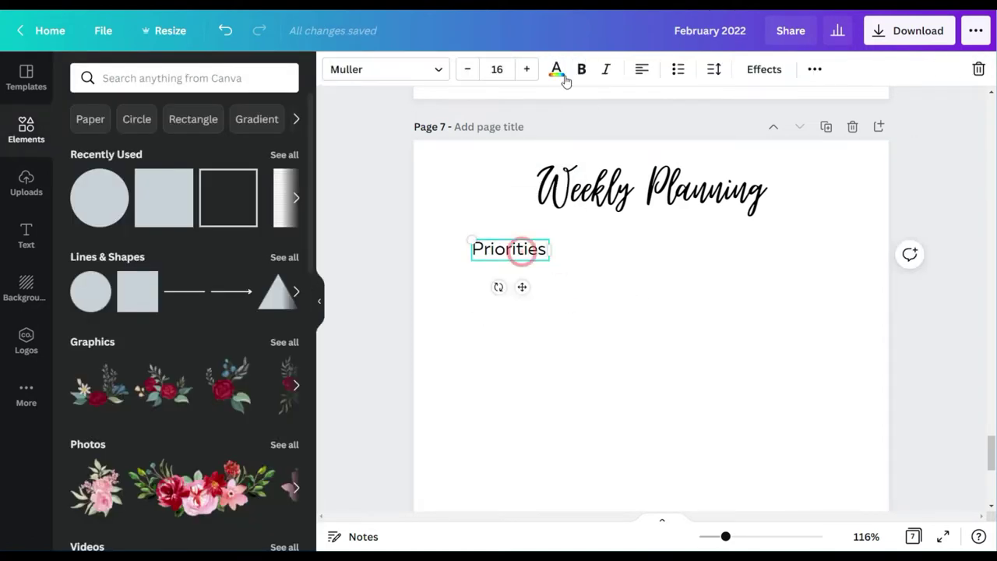
Step: Try bold on the Priorities label with a wider text box, and turn bold off again
click(581, 70)
drag(549, 262, 555, 262)
click(867, 535)
click(840, 467)
click(586, 254)
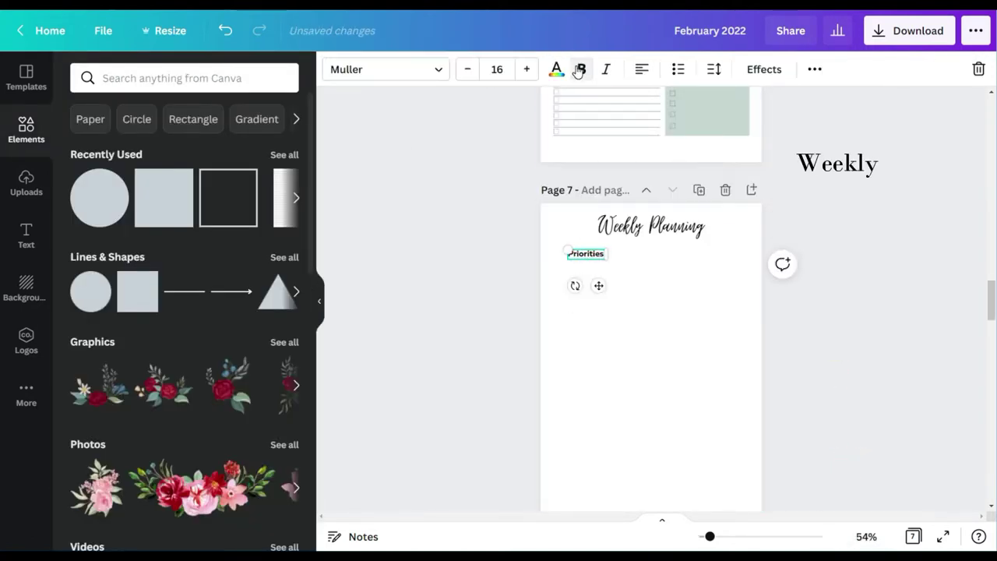
click(581, 70)
click(780, 338)
Step: Add a light blue square outline and reshape it into a wide, low rectangle directly below the Priorities label
click(227, 197)
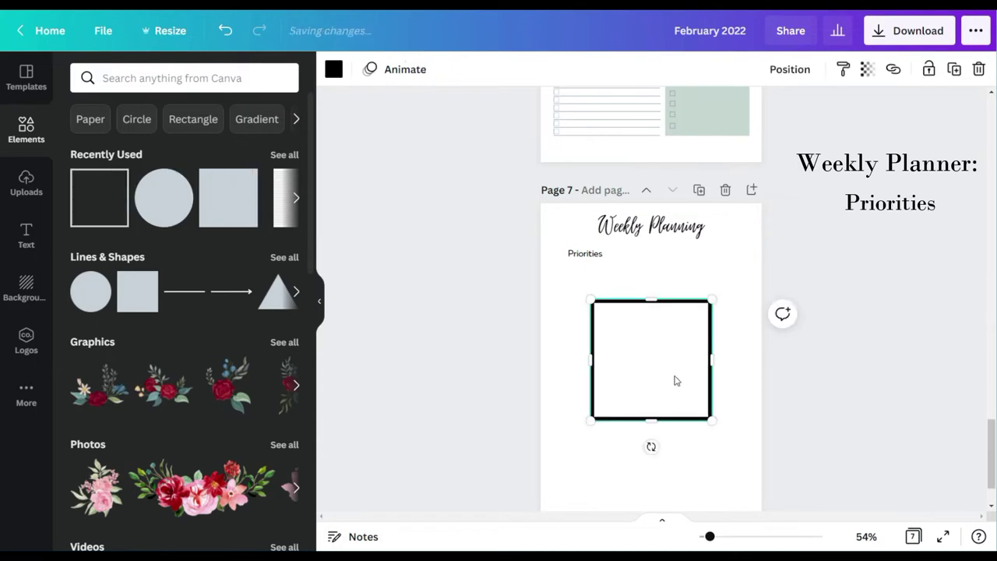
click(334, 69)
click(200, 157)
mouse_move(651, 360)
mouse_down()
mouse_move(625, 336)
mouse_move(635, 359)
mouse_up()
drag(697, 299, 645, 276)
click(645, 397)
click(600, 398)
Step: Stack two evenly spaced copies of the blue rectangle below the first one
drag(606, 295, 618, 330)
click(954, 69)
key(ctrl+d)
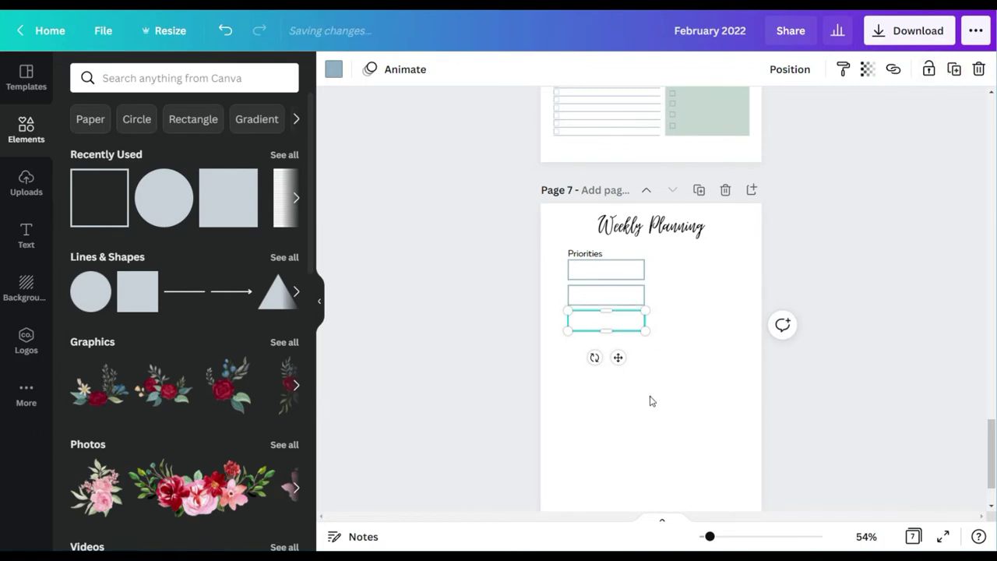
click(650, 401)
Step: Place a copy of the Priorities label below the third rectangle and change its text to "To do"
click(585, 253)
key(ctrl+d)
drag(602, 295, 596, 377)
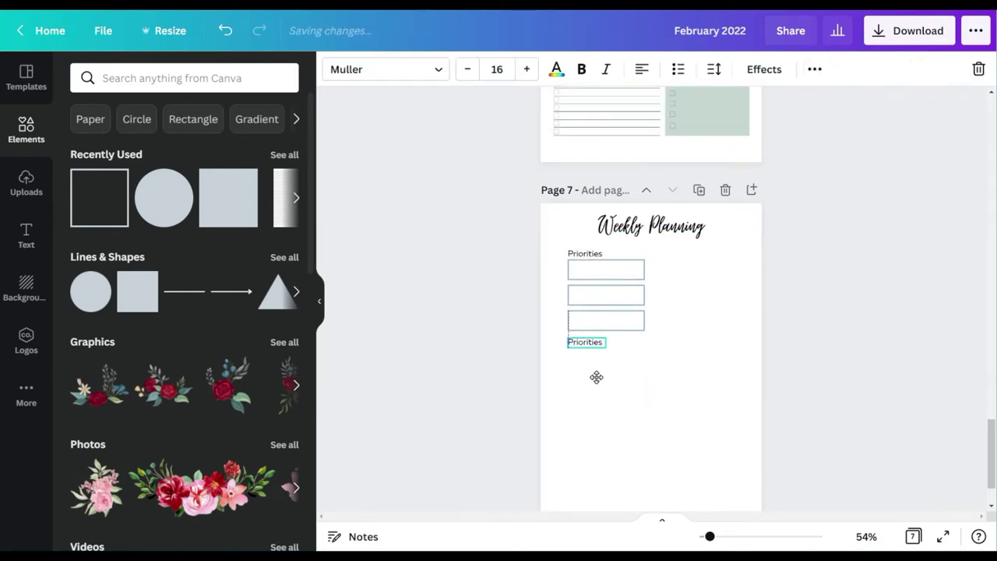
click(595, 352)
double_click(595, 346)
text(TTo Do)
click(676, 365)
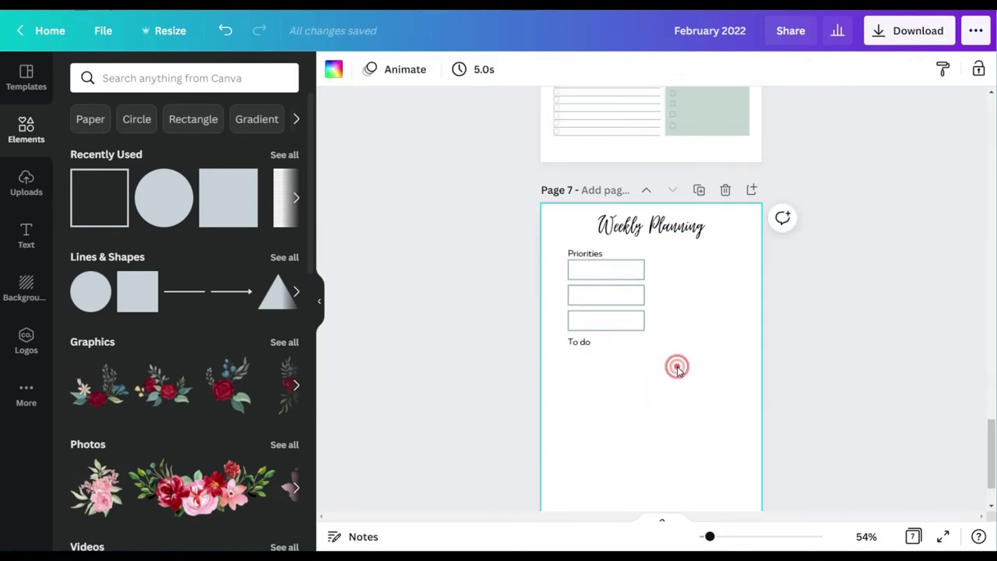
Step: Copy the ruled lines from the Tasks list onto the Weekly Planning page
scroll(721, 327, up, 5)
drag(591, 387, 606, 180)
drag(637, 360, 710, 402)
Step: Delete the surplus upper lines and move the remaining ones directly below the To do label
click(707, 224)
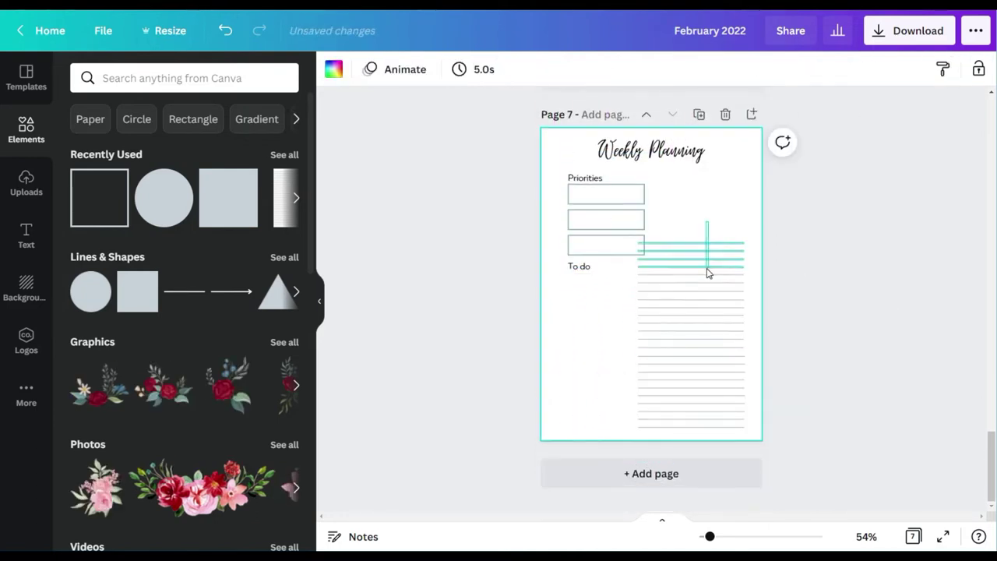
key(Delete)
drag(707, 270, 694, 434)
click(710, 273)
key(Delete)
drag(720, 368, 643, 359)
Step: Move the three Priorities rectangles left to align with the left ends of the To do lines
drag(663, 248, 616, 224)
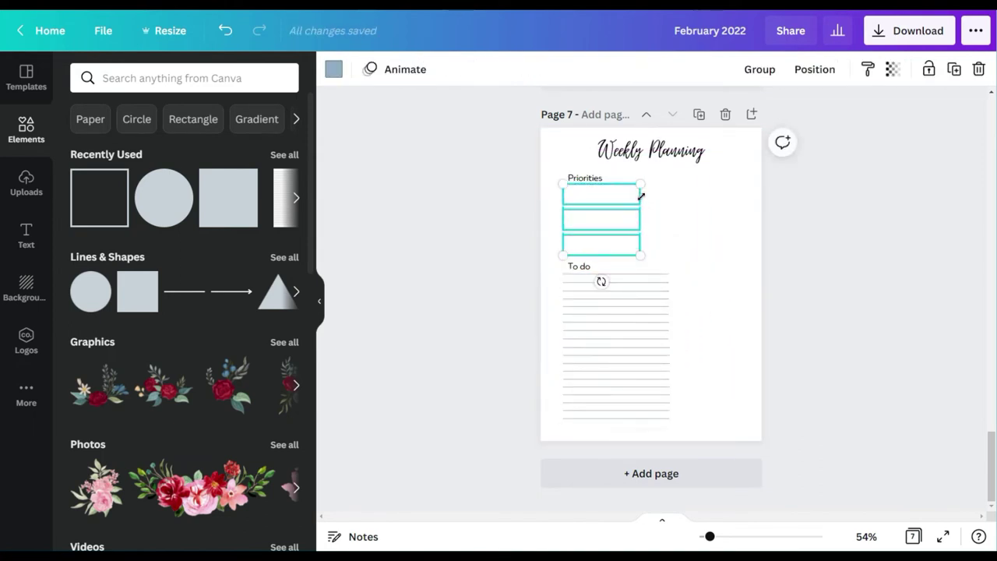
click(662, 196)
click(637, 196)
Step: Widen each of the three Priorities rectangles rightward to the same width
scroll(640, 196, up, 5)
scroll(652, 270, up, 3)
drag(620, 325, 644, 326)
click(605, 397)
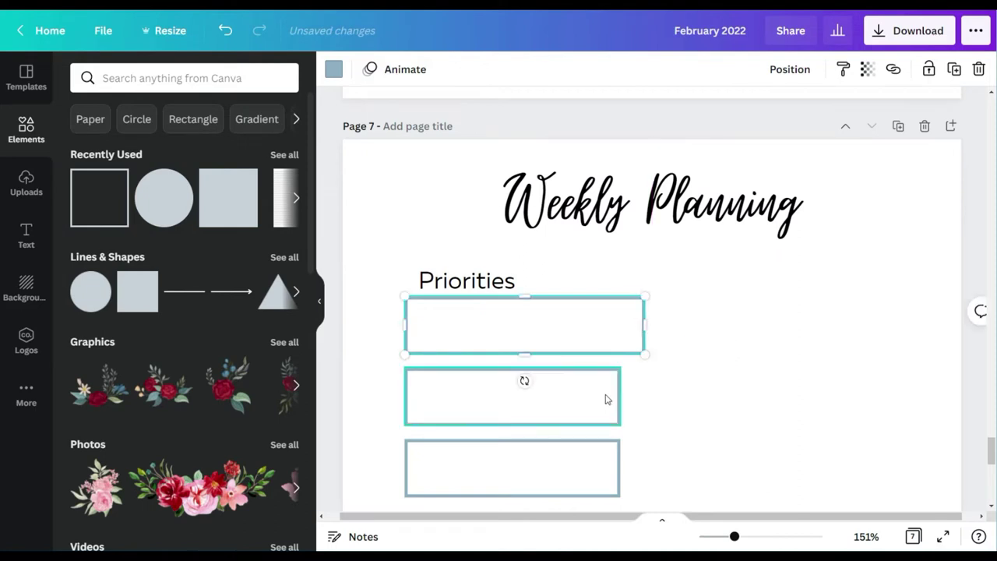
drag(620, 396, 645, 396)
click(615, 467)
drag(619, 467, 651, 463)
click(709, 389)
scroll(720, 340, down, 2)
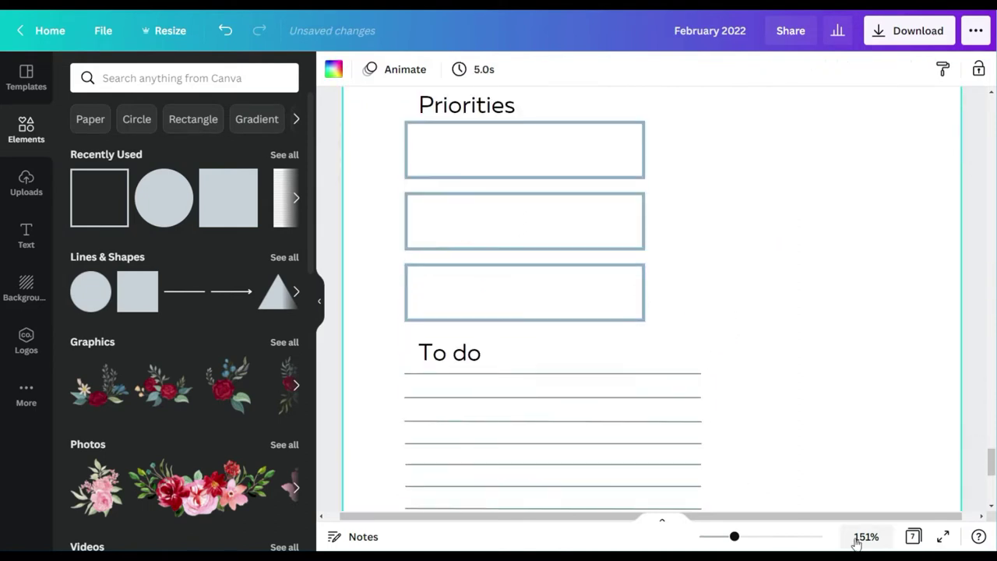
scroll(815, 514, down, 3)
drag(734, 536, 715, 536)
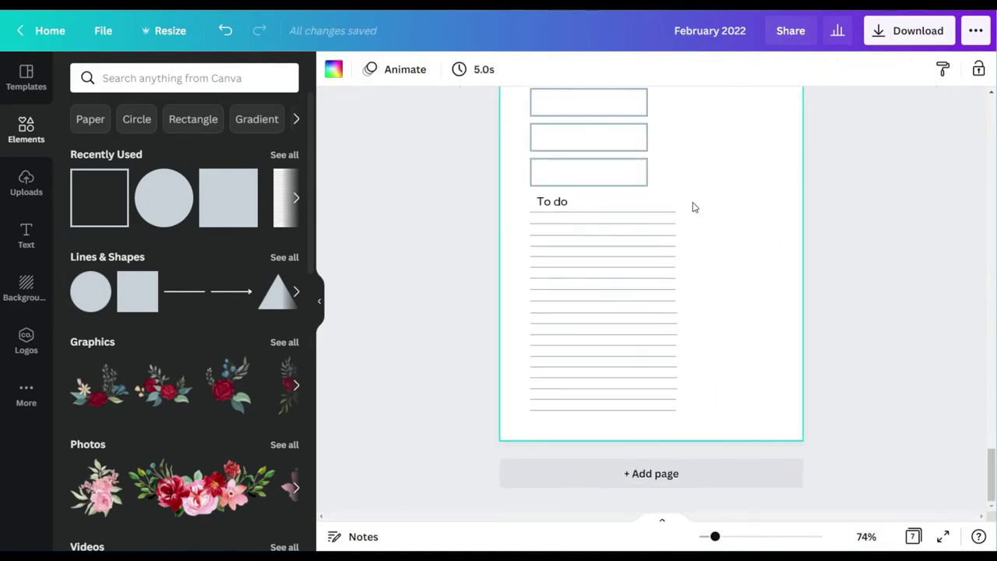
Step: Narrow the To do lines to roughly the Priorities boxes' width and duplicate lines to fill the list at a tighter spacing
drag(694, 208, 606, 264)
click(725, 332)
click(954, 70)
click(737, 291)
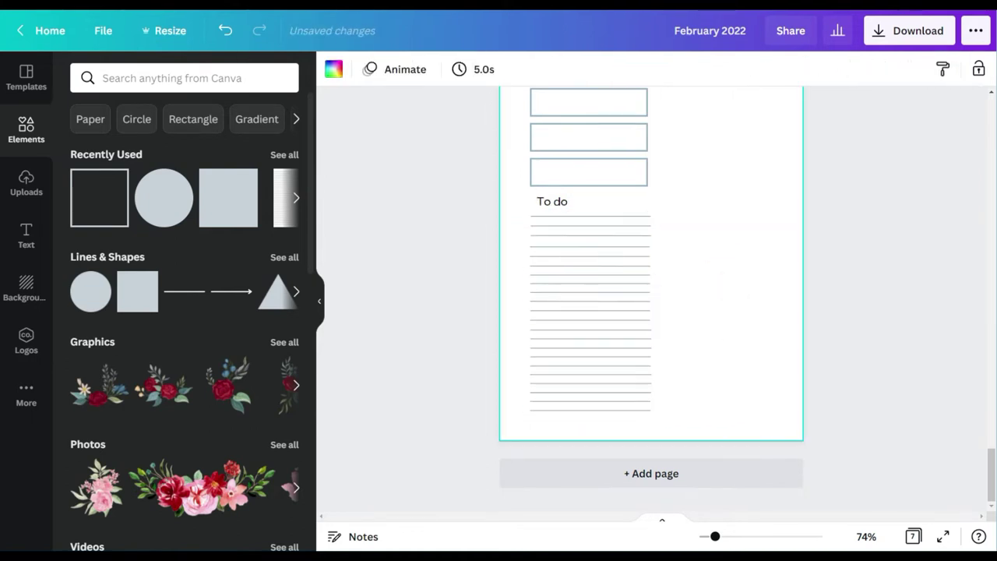
drag(715, 537, 737, 537)
drag(686, 154, 648, 234)
drag(533, 260, 532, 261)
click(717, 277)
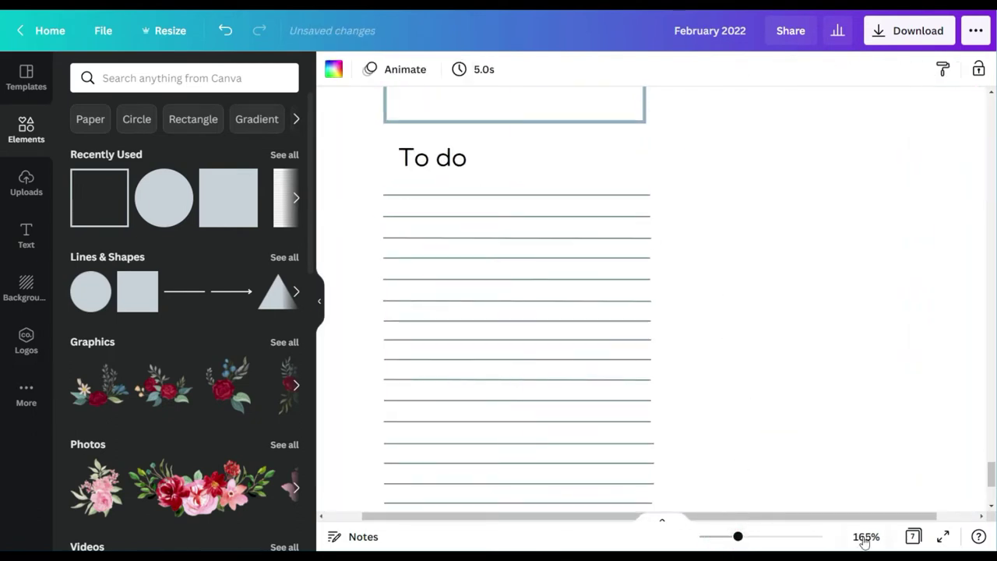
Step: Duplicate a checkbox square from the earlier task list page and bring the copy onto the Weekly Planning page beside the To do lines
click(864, 537)
click(828, 463)
scroll(686, 320, up, 3)
click(556, 234)
click(954, 69)
drag(578, 268, 569, 494)
scroll(623, 468, down, 3)
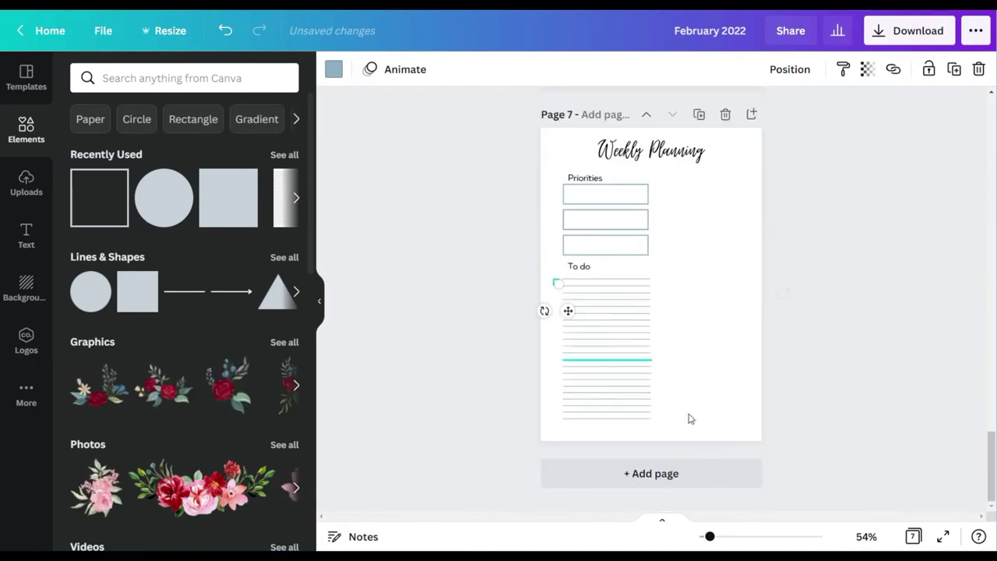
Step: Position the checkbox between the first two To do lines, against their left ends
drag(710, 537, 732, 537)
scroll(440, 288, down, 1)
drag(419, 311, 425, 307)
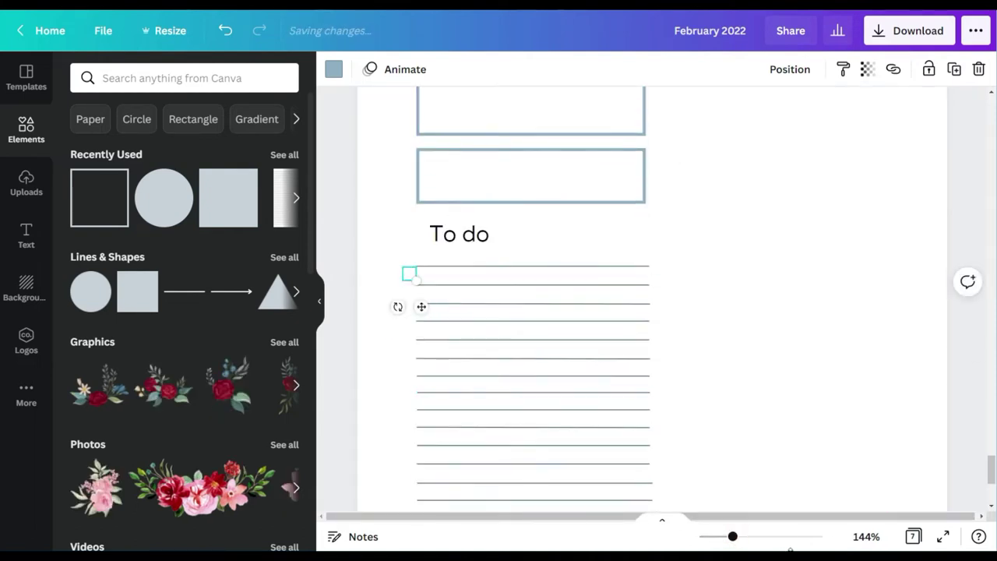
click(755, 536)
drag(582, 516, 466, 521)
drag(454, 303, 454, 302)
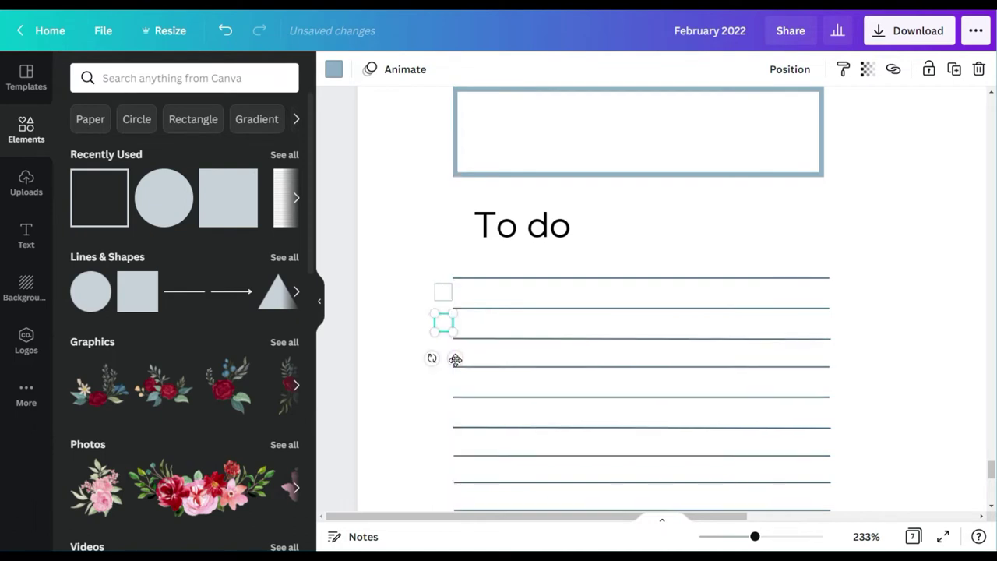
Step: Duplicate the checkboxes down the To do list so that every row has one at its left end
drag(440, 263, 446, 327)
click(954, 69)
scroll(499, 273, down, 2)
drag(493, 276, 453, 303)
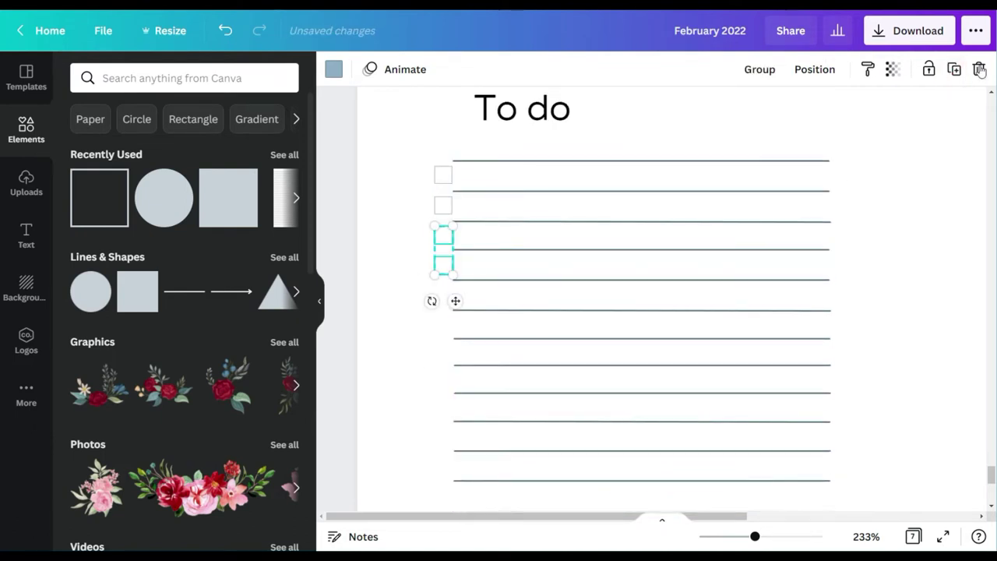
click(419, 240)
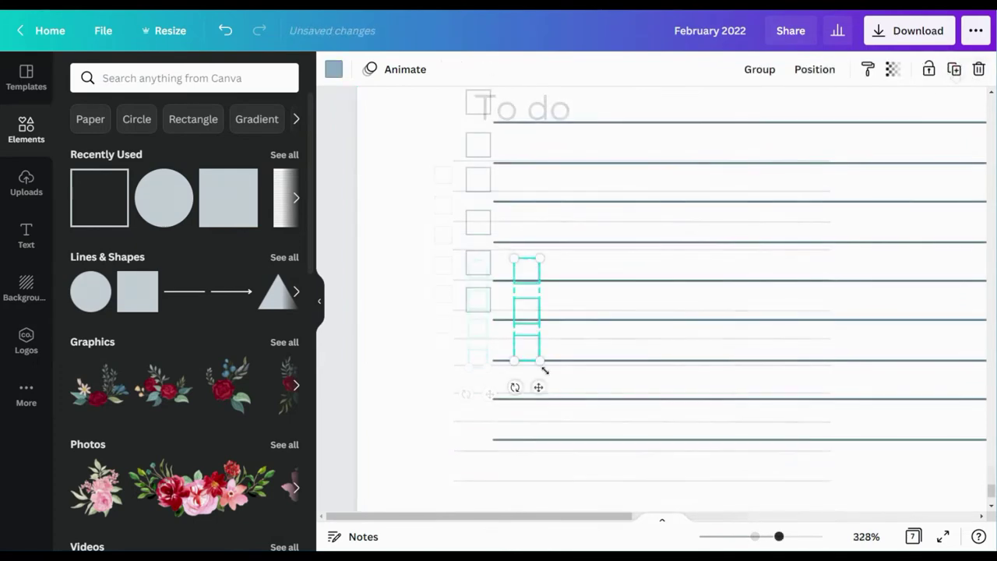
drag(538, 387, 490, 457)
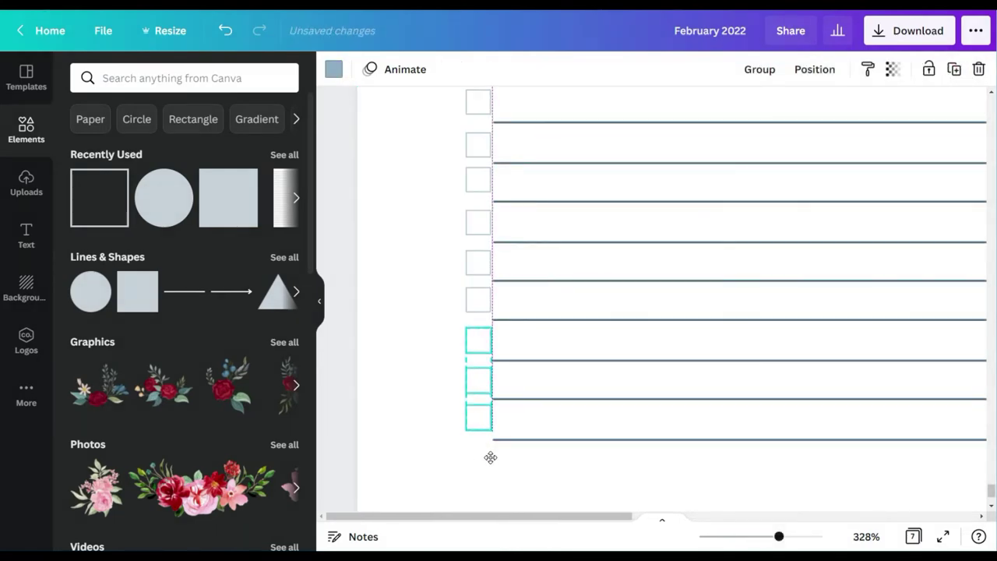
click(439, 413)
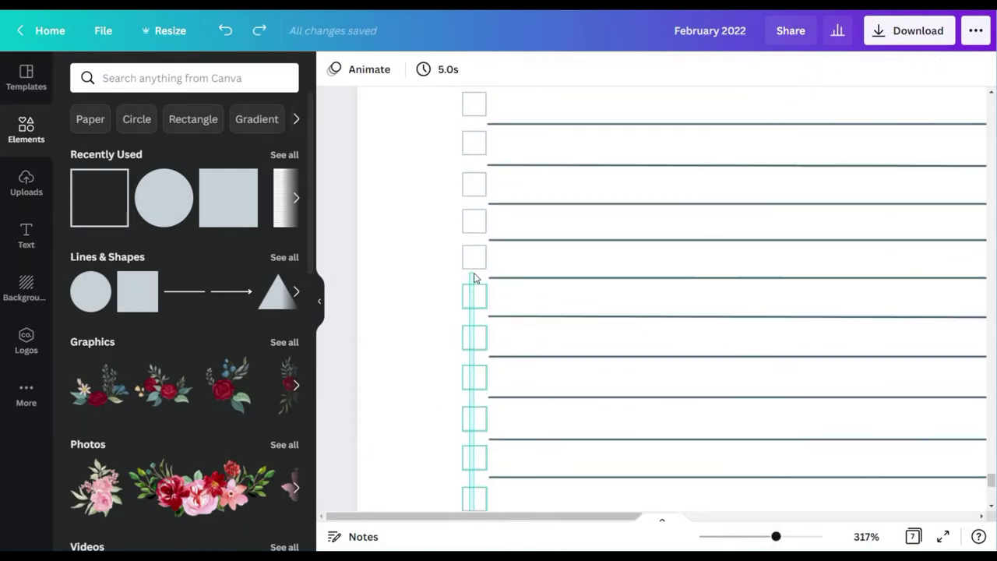
Step: Move the whole checkbox column right so it sits inside the left ends of the To do lines
drag(476, 225, 500, 223)
click(452, 249)
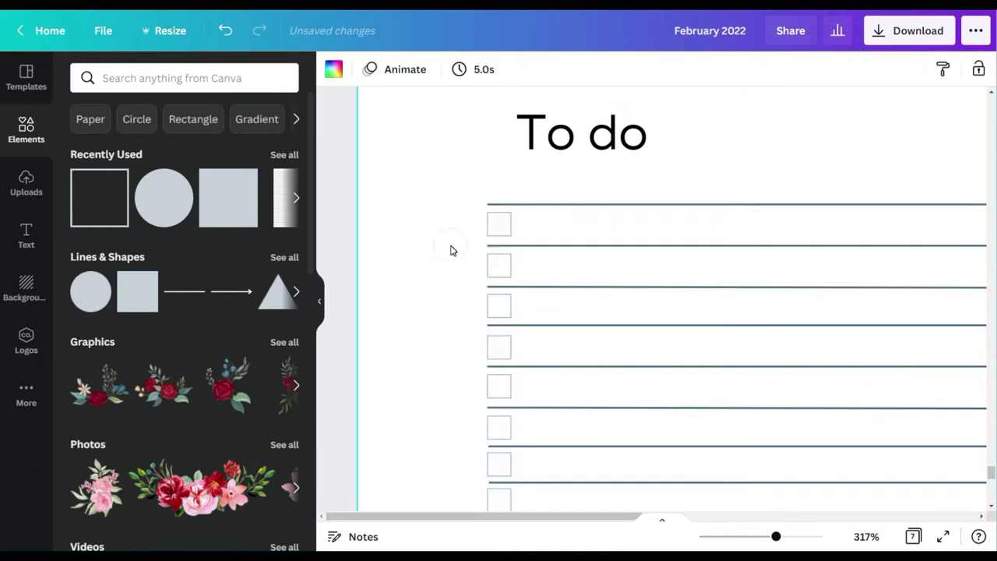
scroll(450, 250, down, 3)
click(866, 536)
click(856, 493)
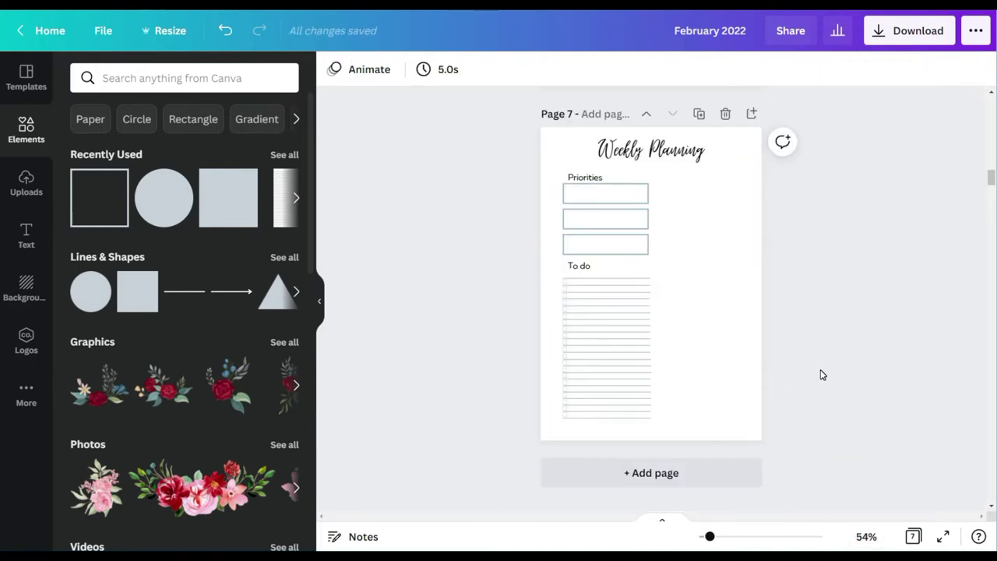
click(737, 365)
Step: Duplicate the Priorities label, place the copy level with it in the right column, and change its text to "Habits"
click(594, 178)
click(814, 68)
click(808, 106)
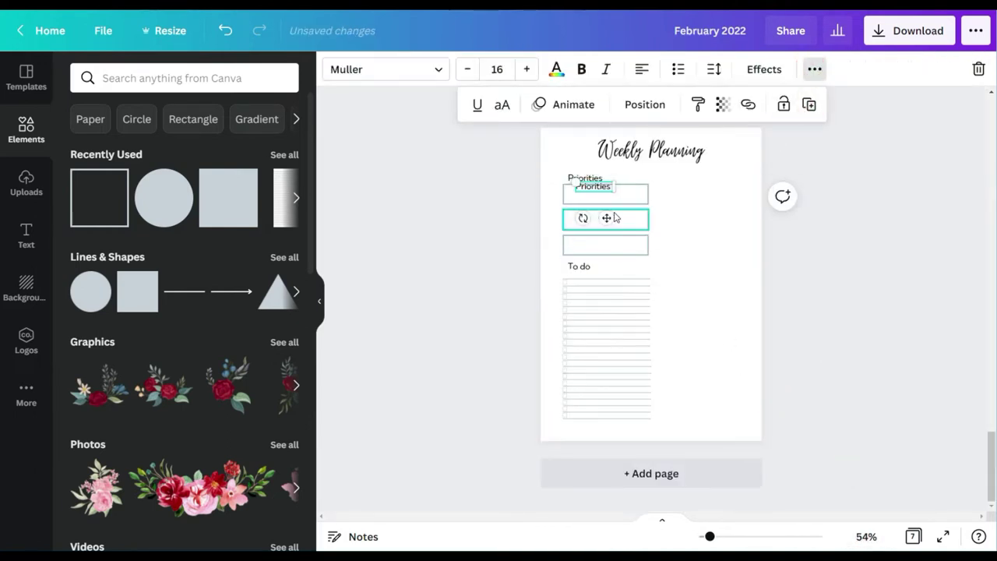
drag(607, 219, 695, 213)
double_click(674, 177)
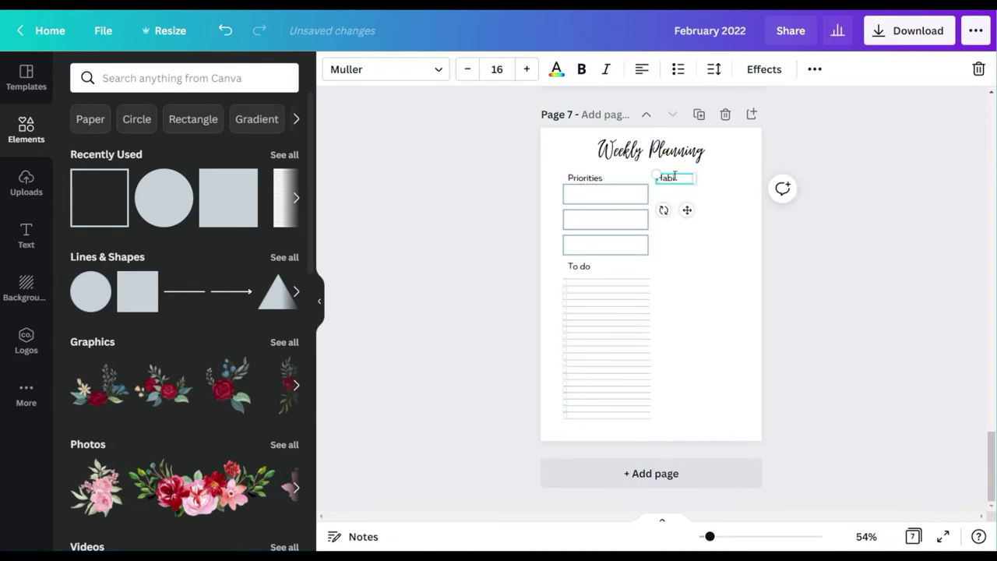
click(725, 247)
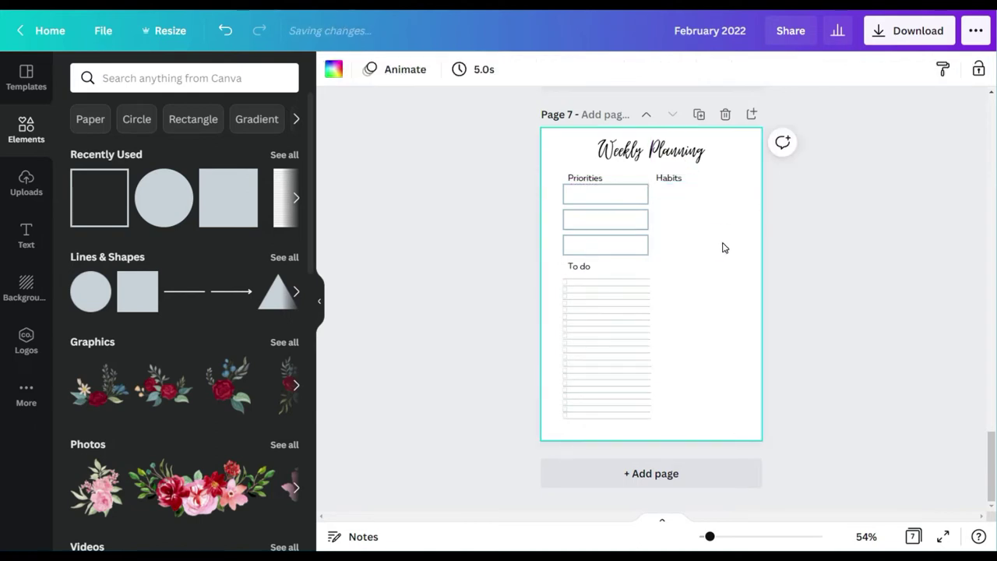
Step: Duplicate the Habits label and turn the copy into a "Bed 10pm" entry with font size 12
click(677, 184)
key(ctrl+d)
double_click(691, 187)
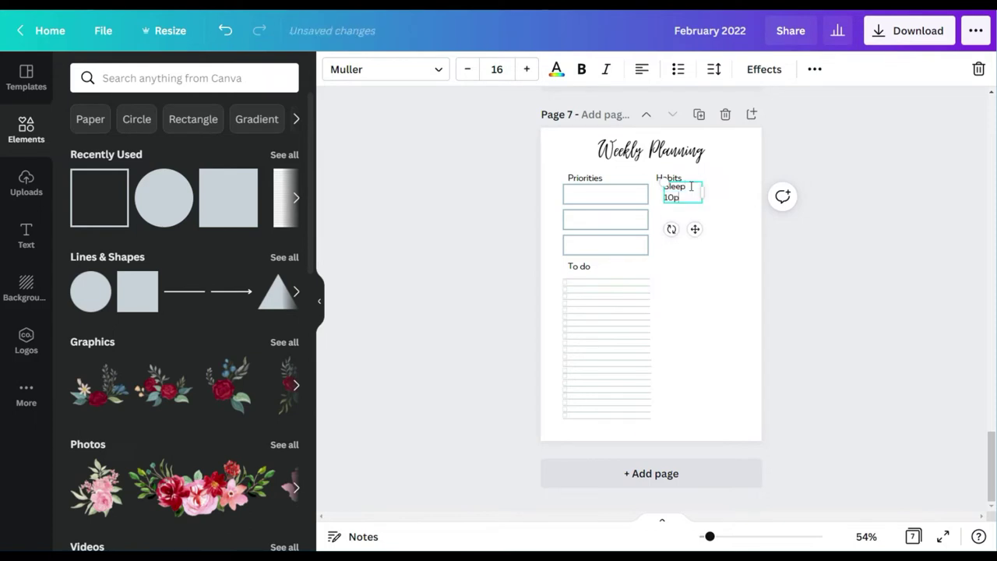
drag(702, 192, 709, 191)
click(712, 273)
click(677, 187)
click(496, 68)
click(508, 170)
click(496, 70)
click(505, 197)
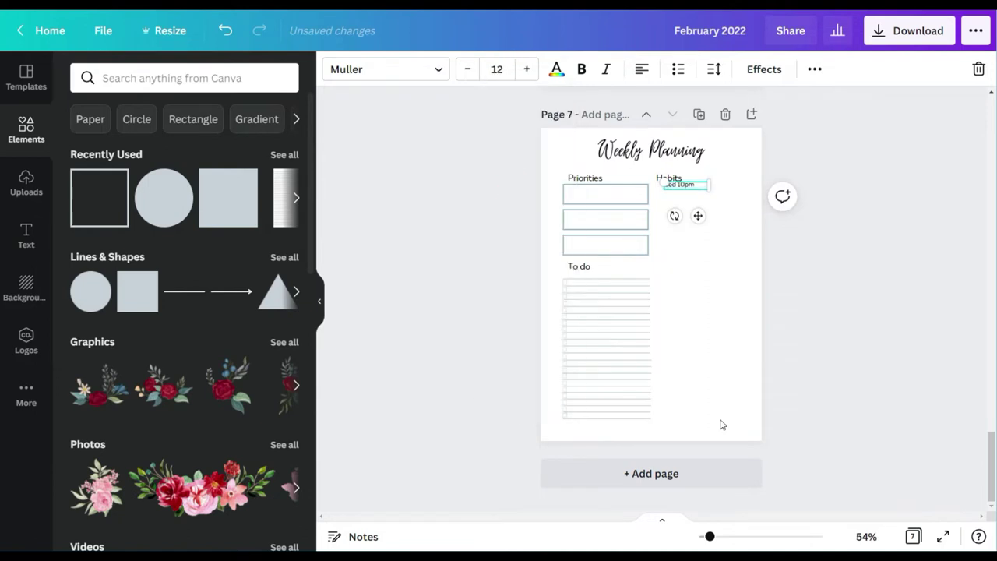
Step: Move the Bed 10pm entry directly beneath the Habits heading, aligned with its left edge
drag(709, 535, 720, 535)
scroll(737, 382, up, 1)
drag(728, 228, 709, 248)
Step: Duplicate the Bed 10pm entry three times downward and change the copies to "Water", "Exercise" and "Read"
click(814, 70)
click(784, 104)
click(815, 69)
click(784, 104)
double_click(681, 238)
click(814, 70)
click(783, 104)
double_click(698, 261)
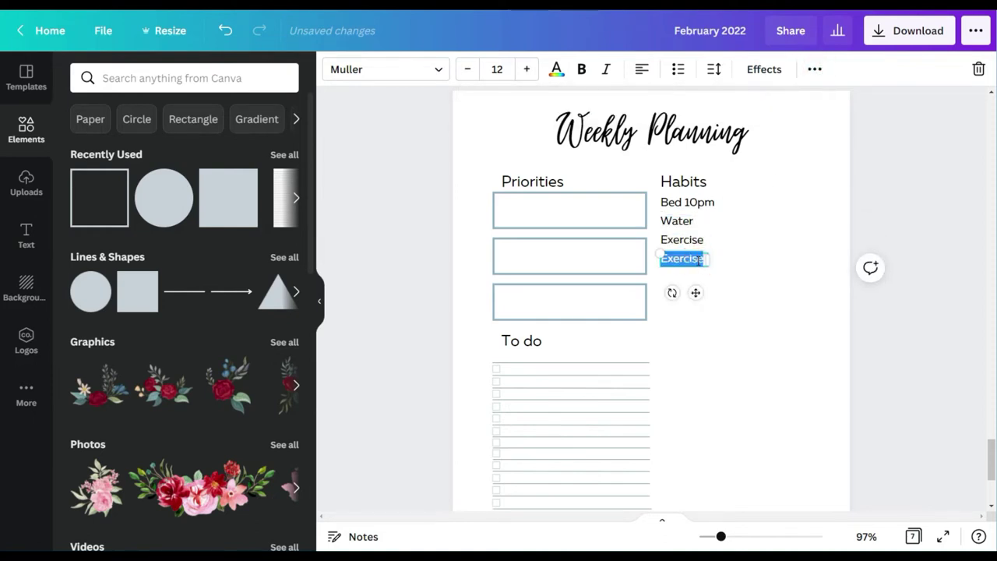
click(740, 243)
Step: Move the Habits list to the lower part of the page and the To do list into its place beside Priorities
drag(750, 176, 677, 273)
drag(679, 244, 723, 382)
drag(480, 417, 734, 252)
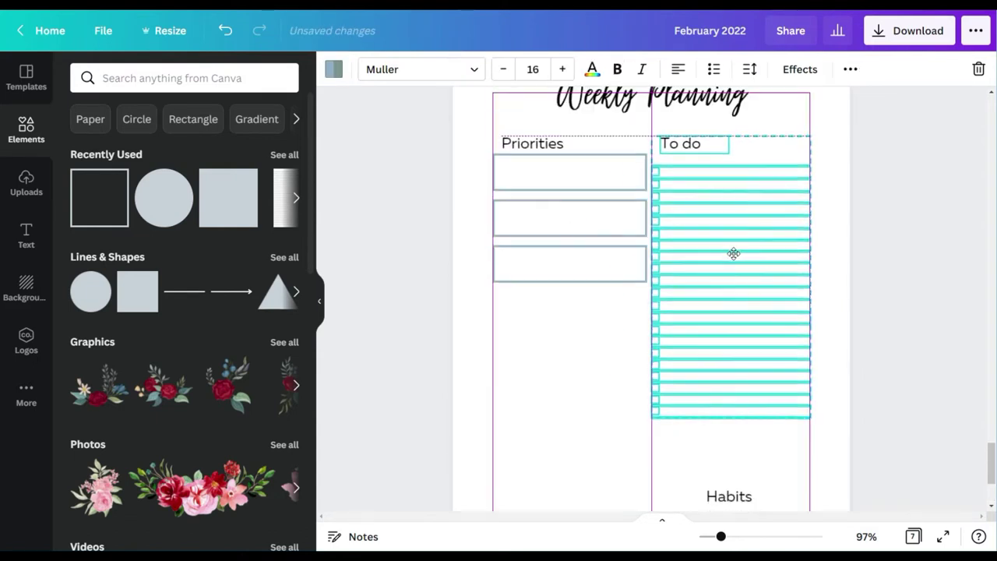
click(834, 294)
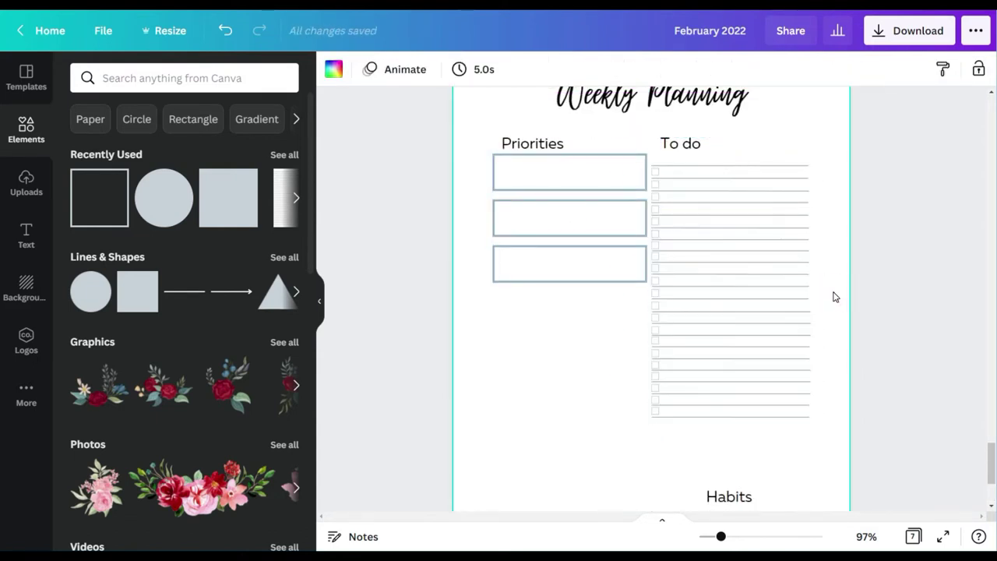
Step: Move the To do lines and checkboxes up together, closer beneath the To do label
scroll(799, 283, up, 1)
drag(826, 218, 653, 486)
drag(728, 333, 727, 321)
click(837, 302)
scroll(839, 306, down, 1)
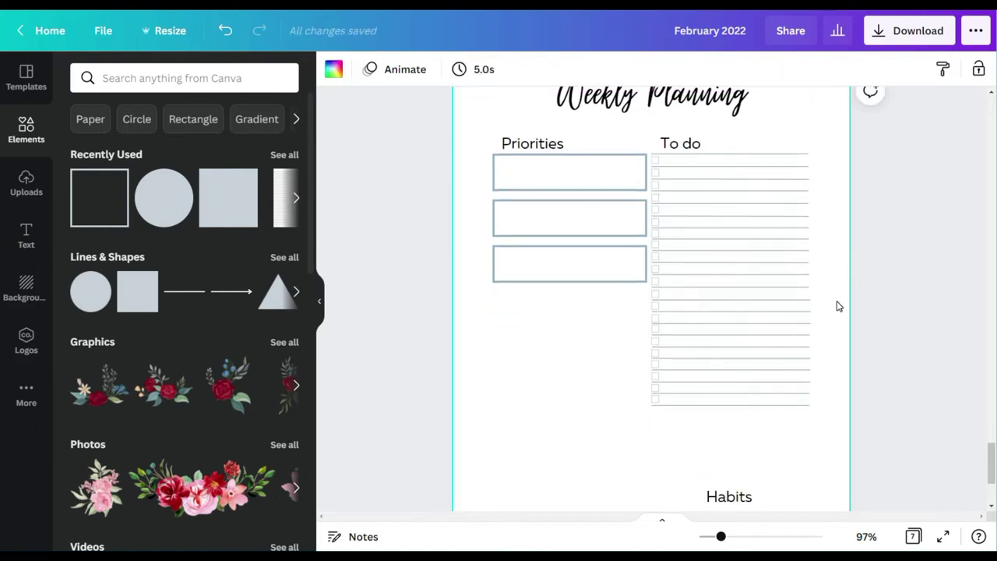
Step: Narrow the three Priorities rectangles slightly from their right edges to leave a gap before the To do list
click(644, 173)
drag(646, 173, 642, 173)
click(645, 230)
drag(647, 222, 642, 224)
click(646, 268)
drag(646, 266, 641, 270)
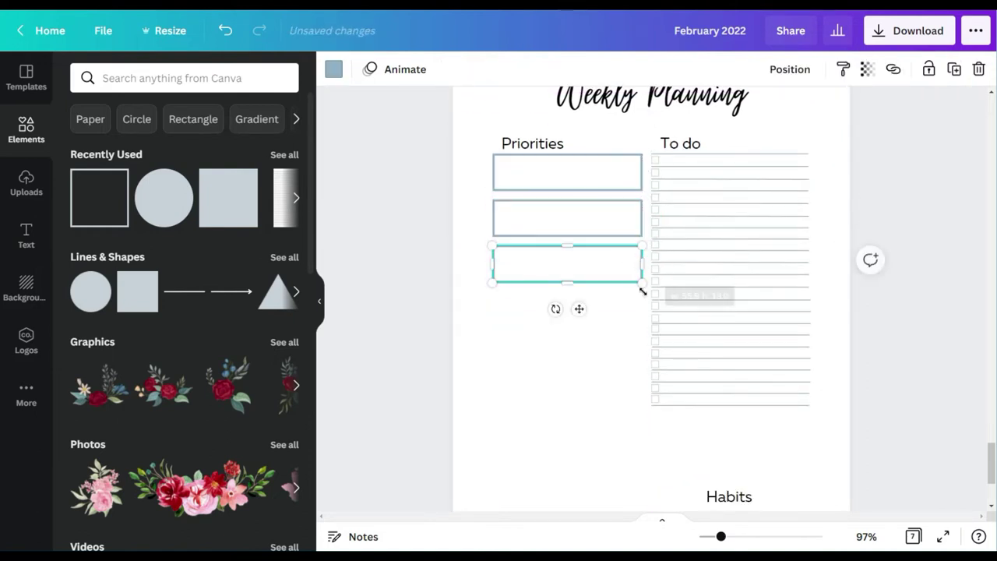
click(736, 314)
Step: Move the Habits heading and its four entries directly below the To do list, aligned with its left edge
scroll(740, 312, down, 2)
drag(727, 384, 673, 314)
click(755, 300)
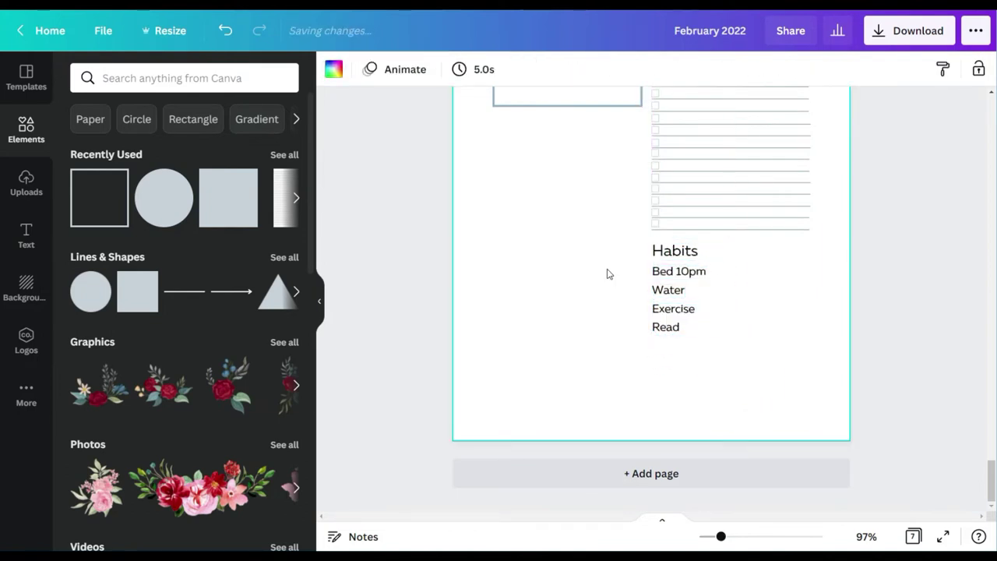
Step: Add a straight line under the Habits heading, about 59 long, spanning the width of the To do lines
click(185, 291)
drag(661, 182, 725, 291)
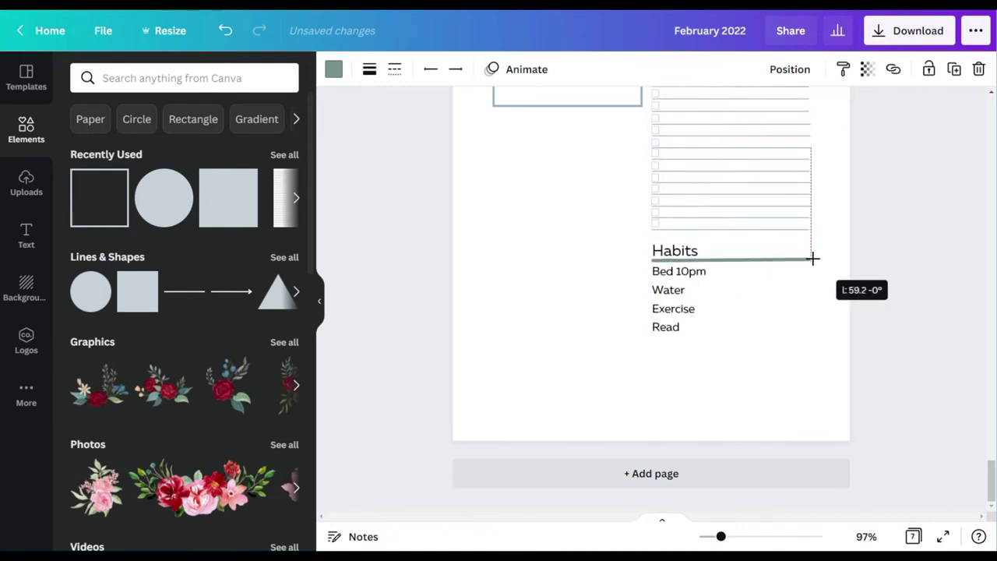
drag(812, 257, 810, 258)
click(370, 69)
click(584, 298)
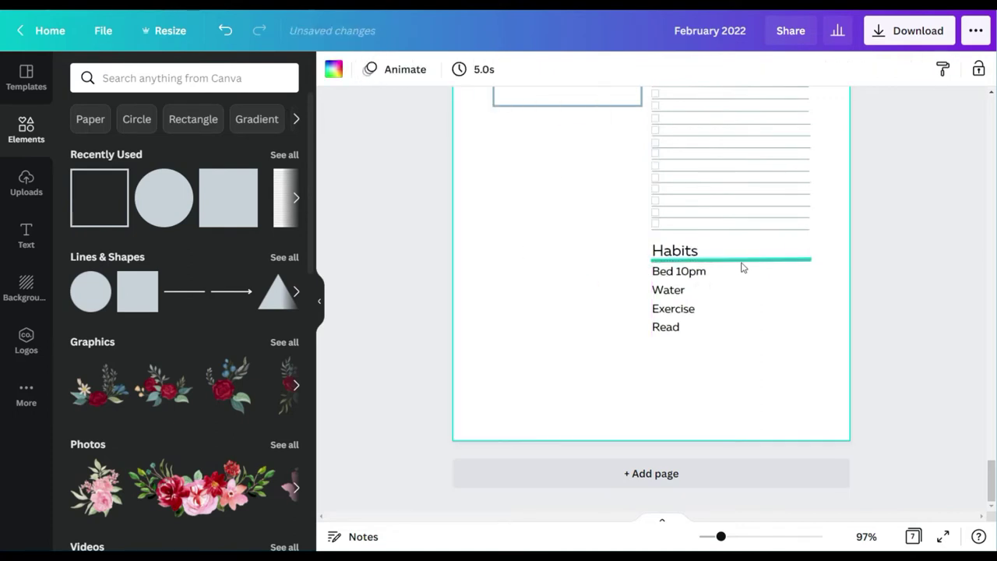
Step: Add a vertical copy of the line just right of the habit names and shorten it to end beside Read
click(741, 262)
drag(722, 290, 693, 322)
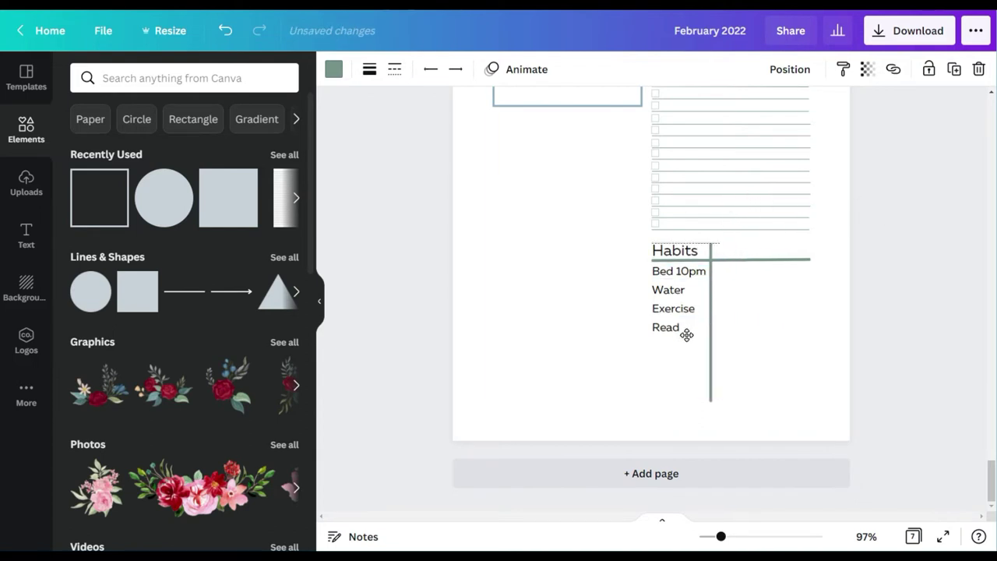
drag(710, 401, 708, 345)
click(750, 375)
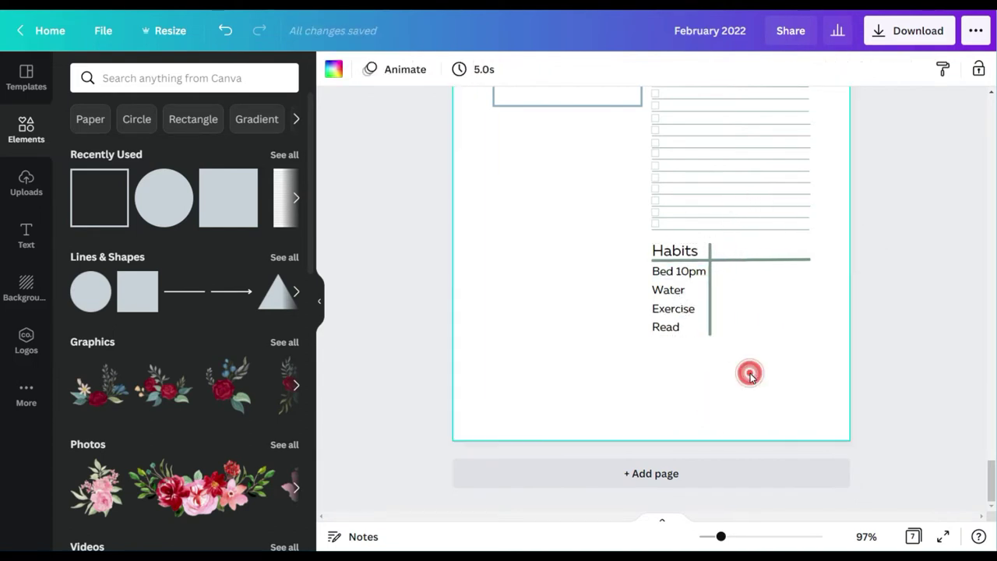
Step: Set the font size of the Bed 10pm, Water, Exercise and Read entries to 10
click(678, 269)
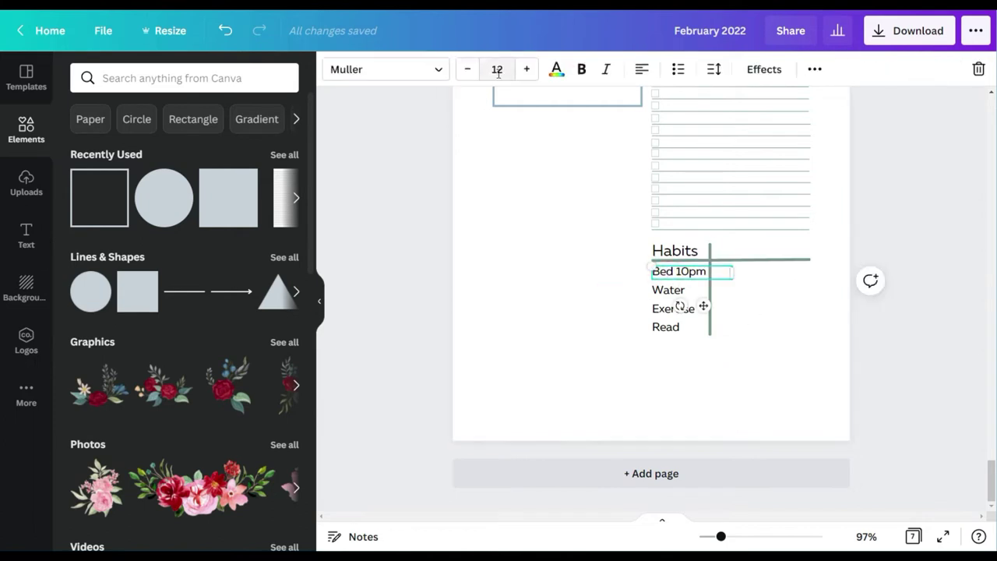
click(662, 294)
click(497, 69)
click(500, 165)
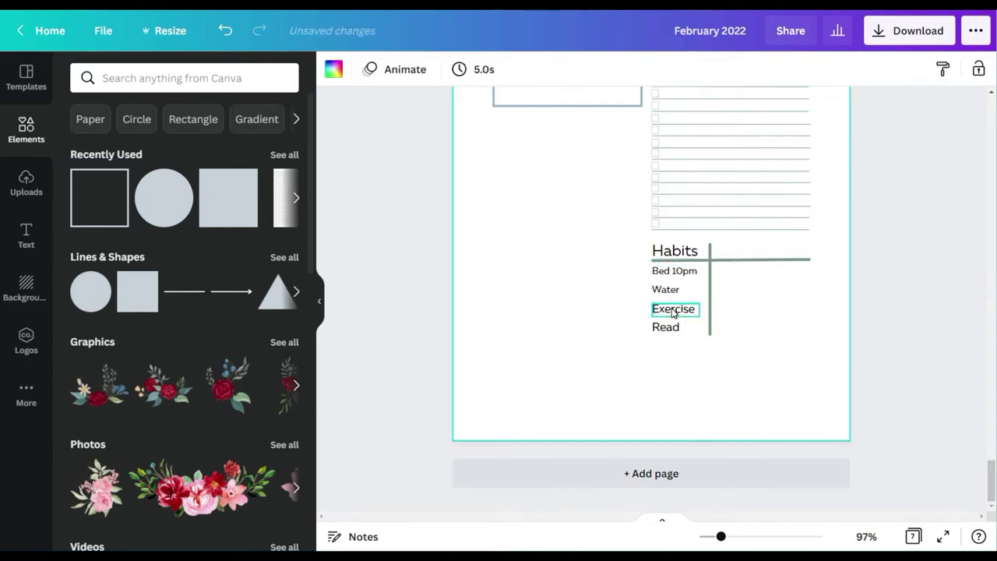
click(672, 311)
click(496, 70)
click(502, 162)
click(665, 328)
click(497, 69)
click(496, 166)
click(752, 374)
Step: Move the vertical Habits divider left so it sits close to the heading and habit names
click(709, 315)
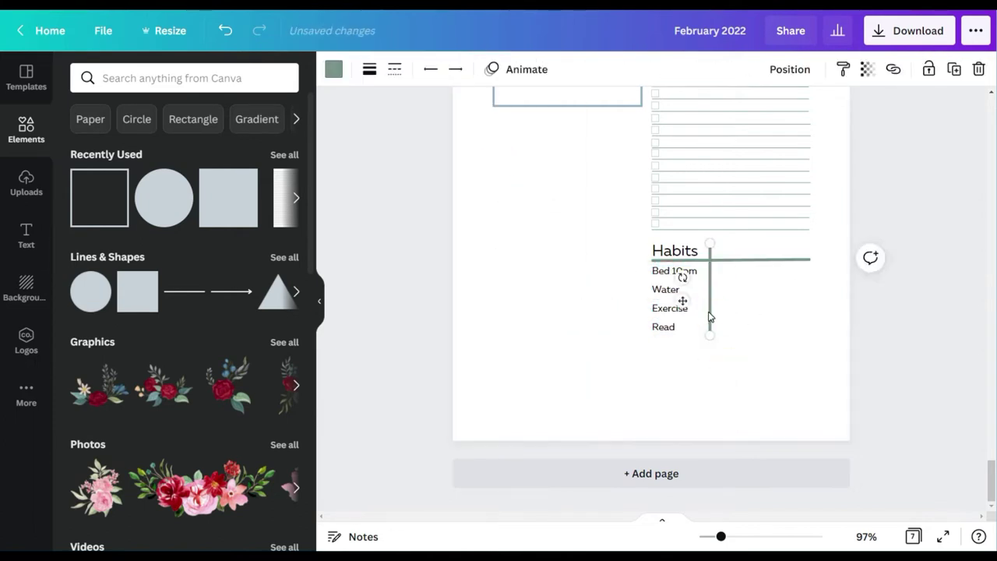
click(742, 340)
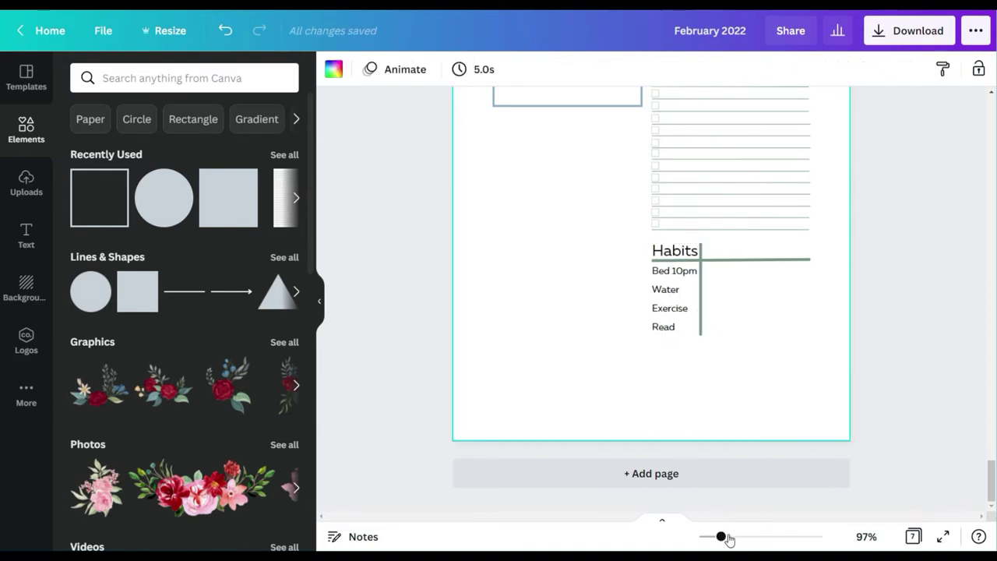
drag(727, 537, 737, 538)
click(736, 338)
click(778, 362)
Step: Fit the four habit entries' text boxes within the space left of the divider and right-align their text
click(677, 291)
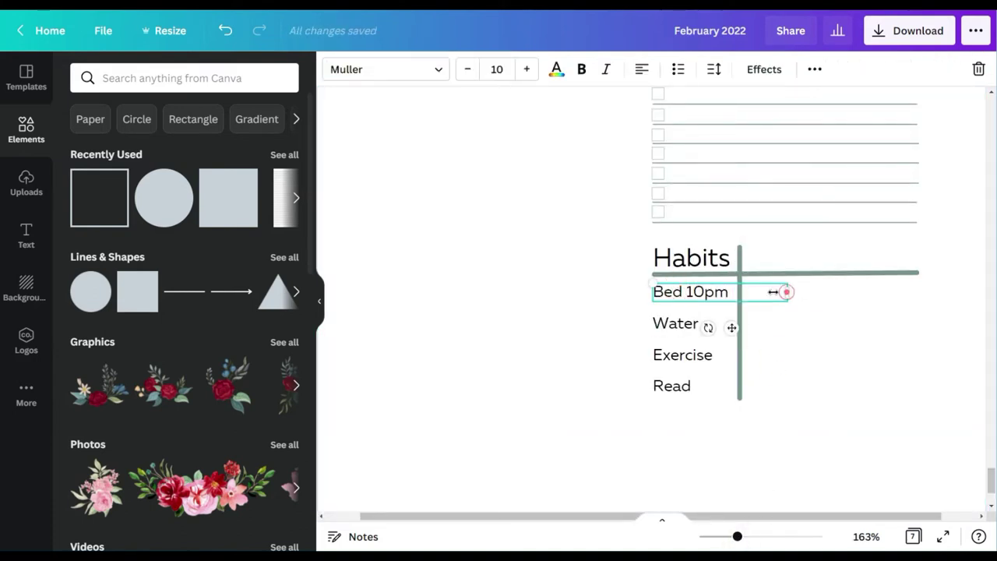
drag(781, 292, 735, 291)
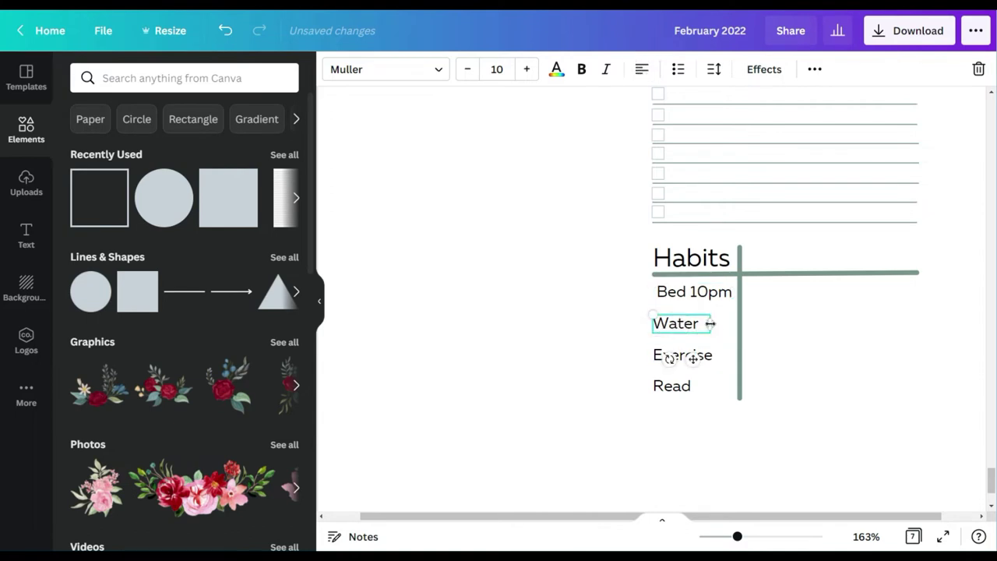
drag(692, 360, 719, 357)
click(674, 355)
click(640, 68)
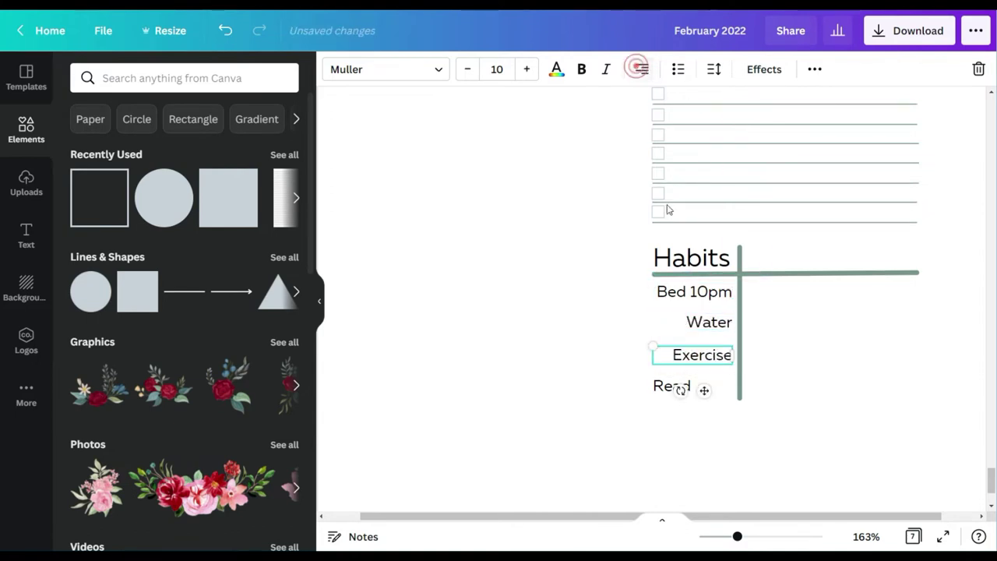
click(662, 386)
click(640, 69)
click(803, 408)
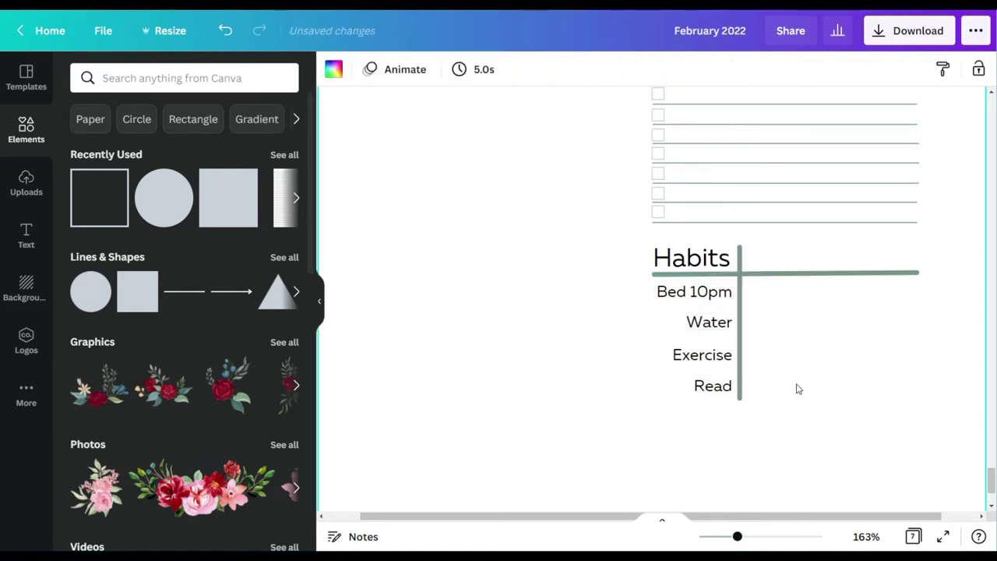
Step: Duplicate the Bed 10pm entry, change the copy to a centred "M", and place it above the line beside the Habits heading
click(698, 291)
click(814, 69)
click(783, 105)
double_click(803, 313)
drag(722, 319, 769, 311)
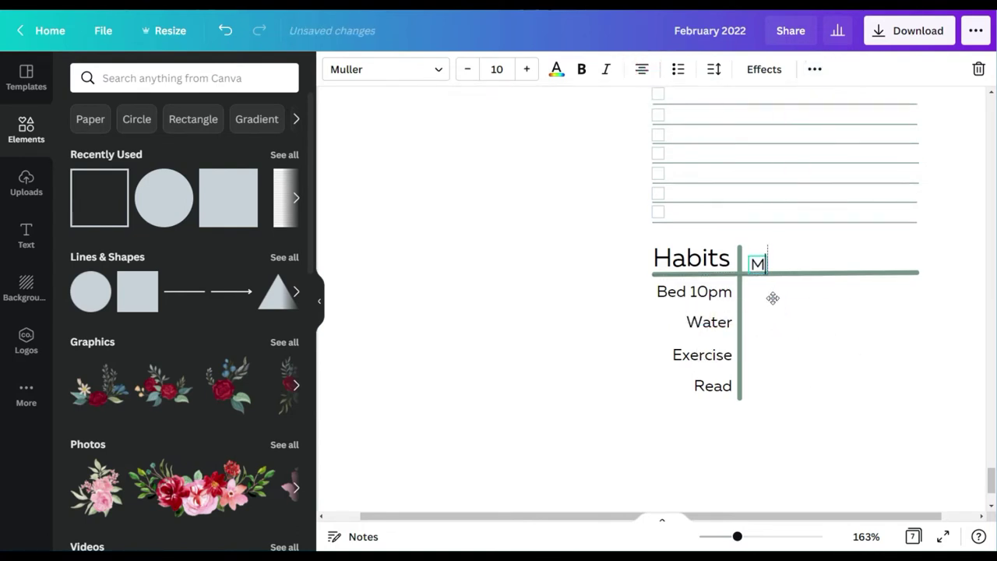
Step: Duplicate the M day letter, place the copy beside it above the Habits line, and change it to T
click(818, 69)
drag(868, 262, 794, 292)
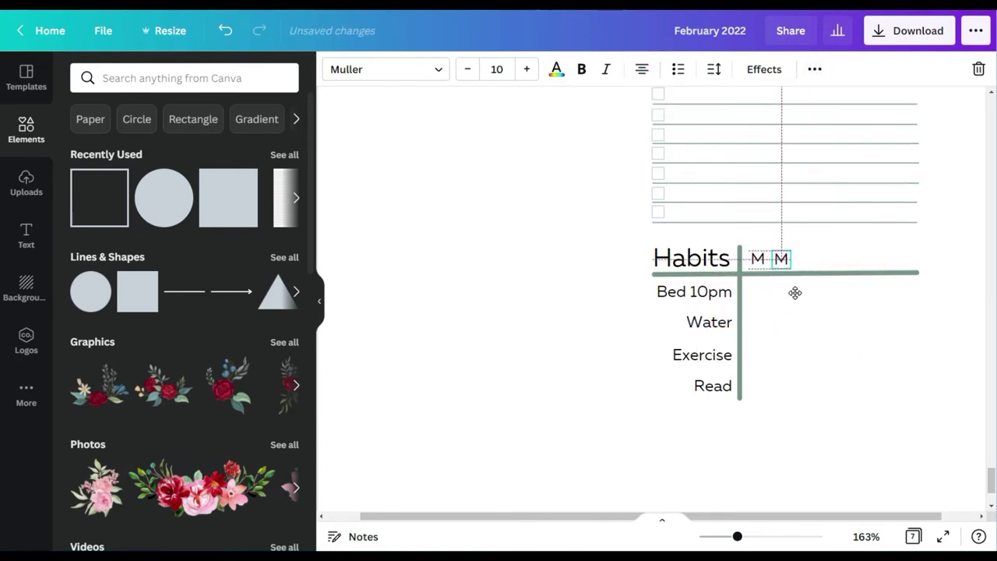
text(T)
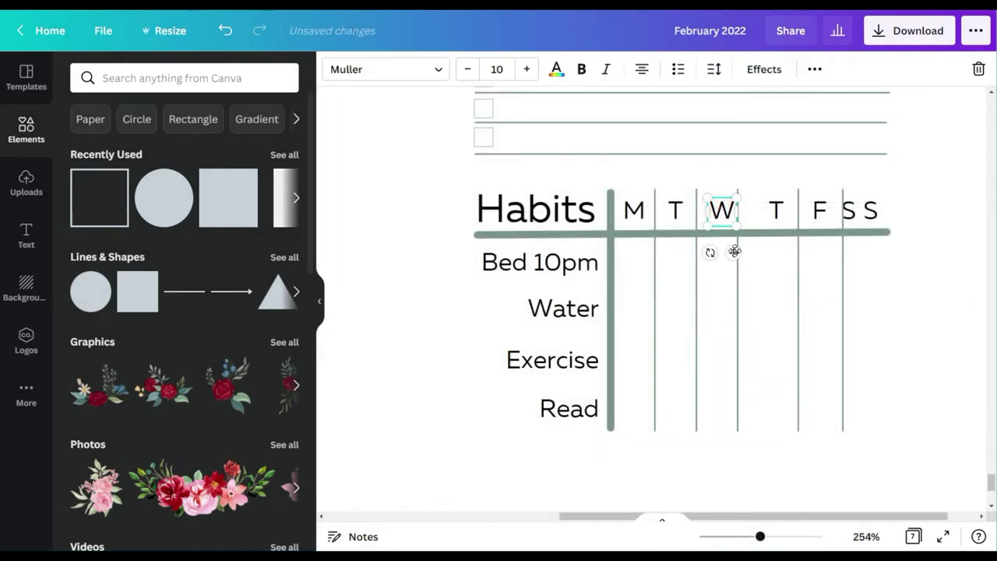
Step: Move the Thursday T, the F and their dividers left to match the even column spacing of the Habits grid
click(776, 209)
drag(784, 252, 808, 251)
click(761, 322)
click(820, 210)
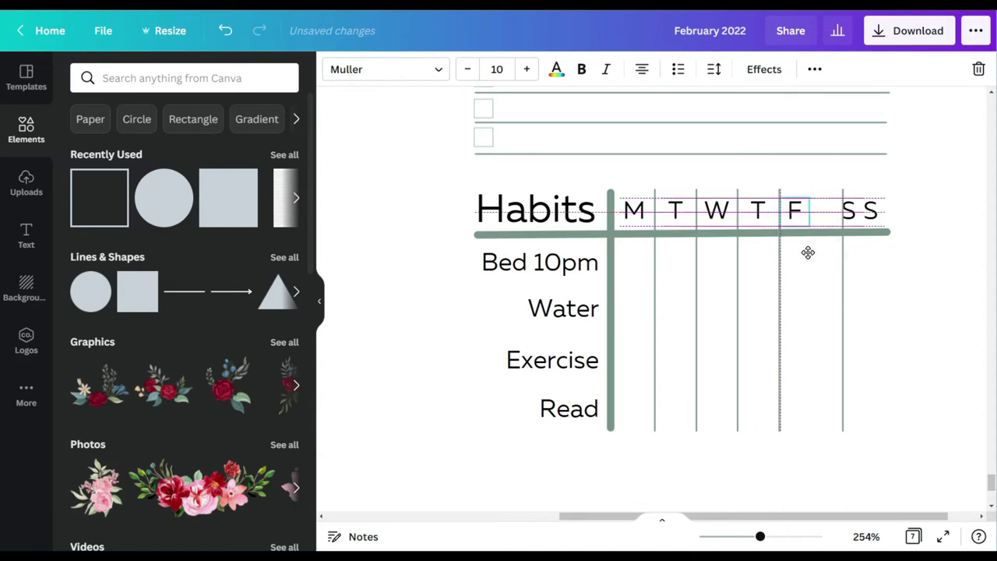
click(814, 322)
drag(815, 322, 792, 322)
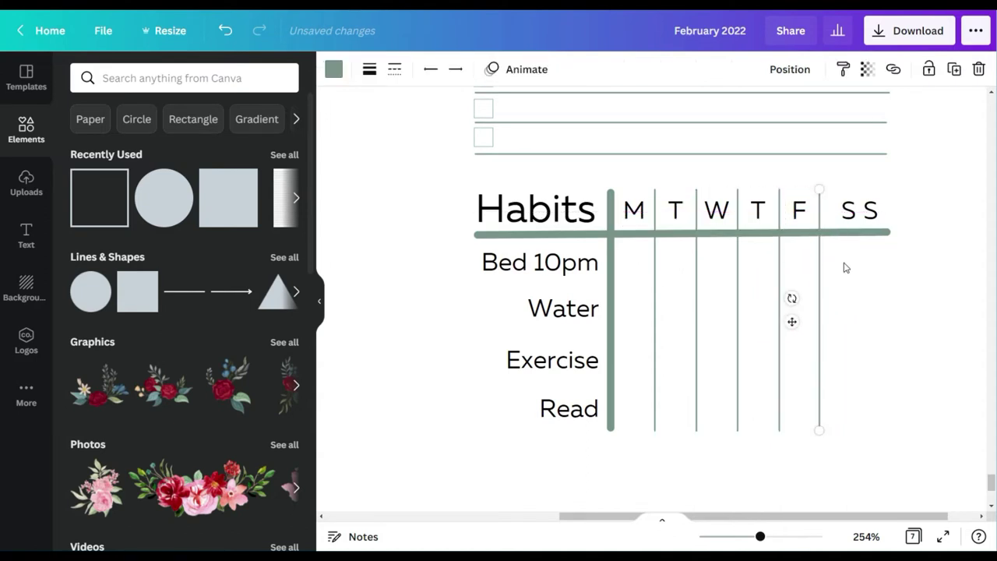
Step: Space out the two S letters and duplicate a thin divider to separate their columns in the Habits grid
click(848, 210)
drag(861, 252, 898, 228)
click(819, 321)
click(954, 69)
click(834, 210)
Step: Set the horizontal Habits line's weight to 3 and move the whole Habits tracker down the page
click(888, 232)
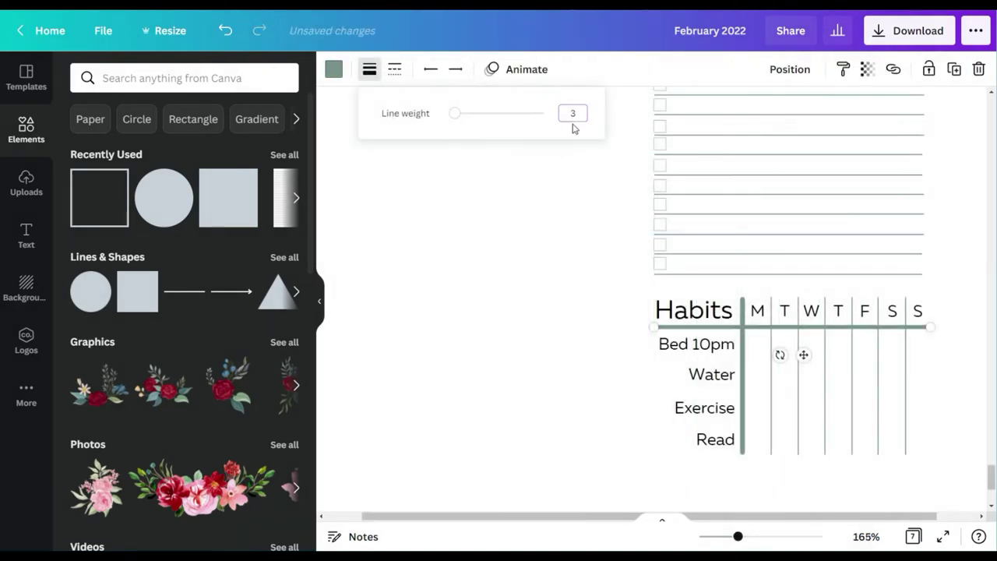
click(592, 391)
click(864, 536)
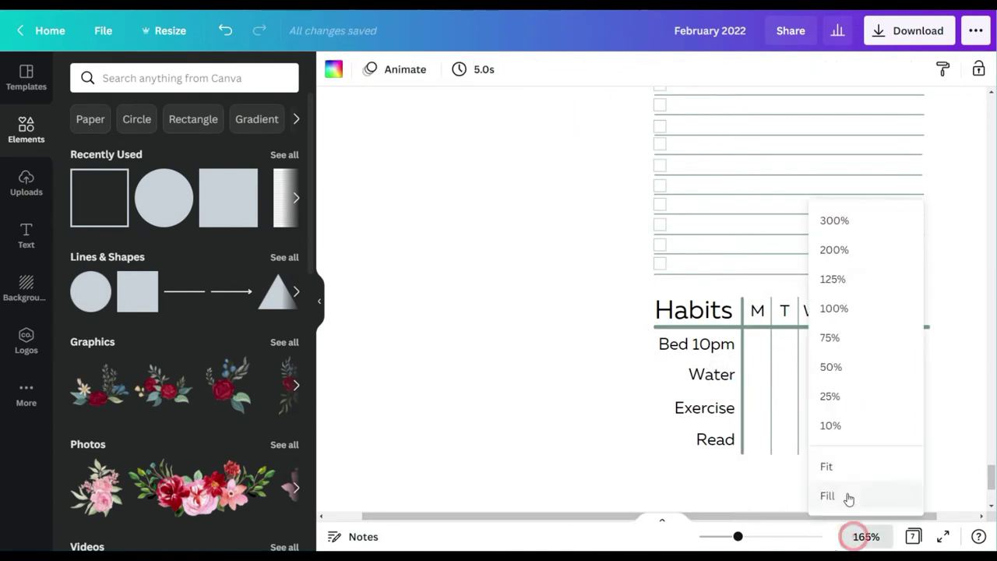
click(827, 466)
click(709, 353)
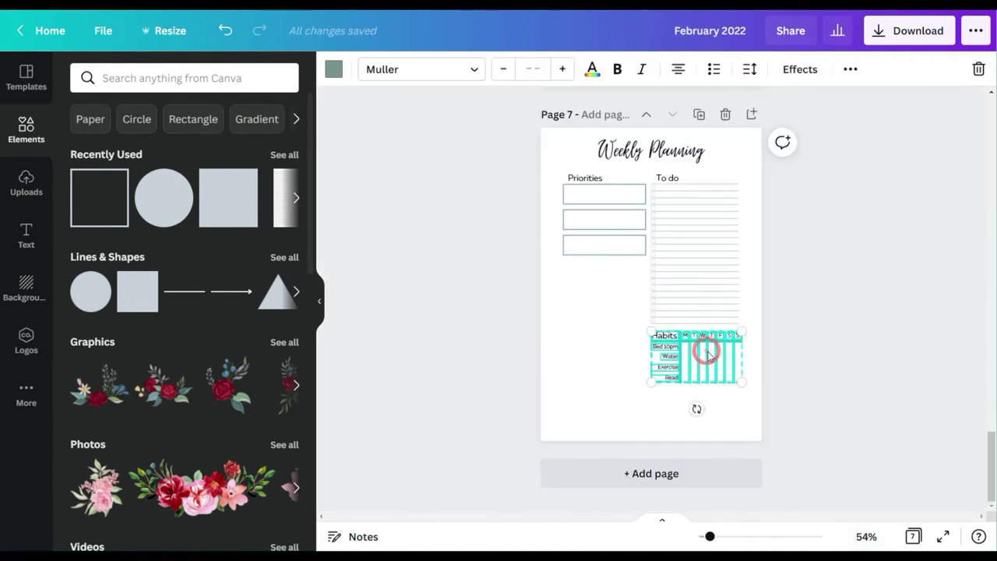
drag(709, 353, 706, 387)
click(721, 337)
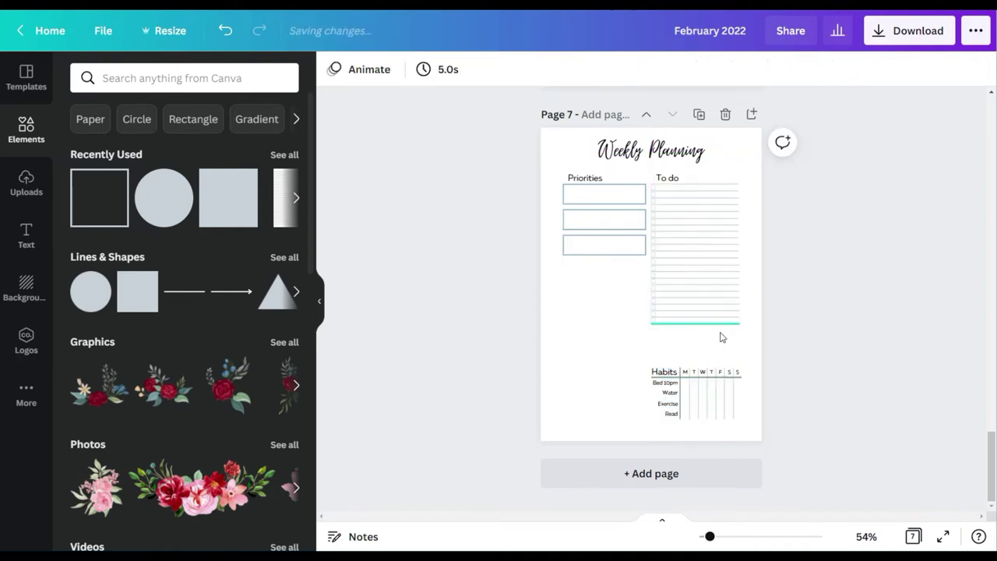
Step: Duplicate the last five To do checklist rows and place the copies directly beneath the list
drag(665, 297, 665, 298)
click(743, 536)
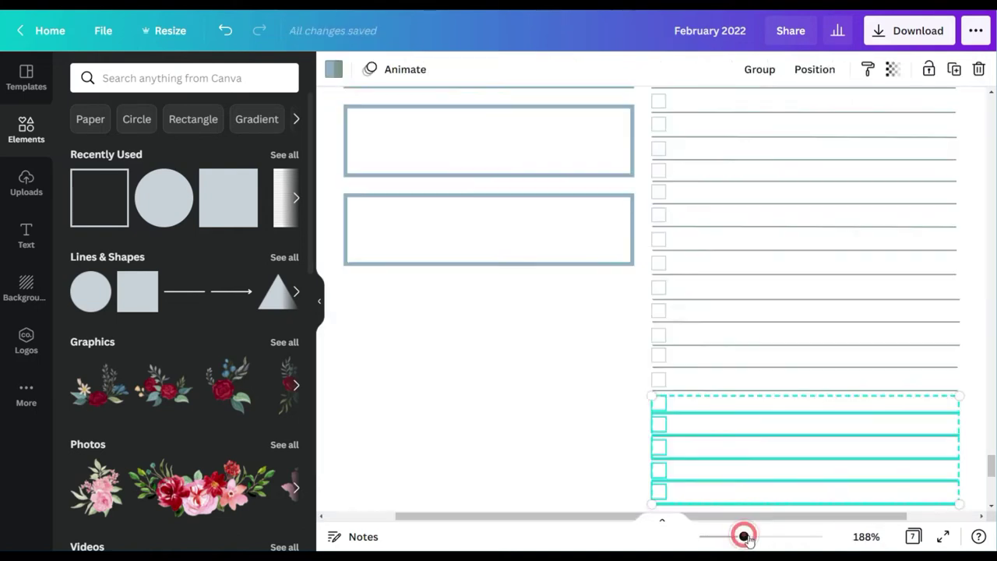
scroll(763, 302, down, 3)
click(954, 70)
drag(737, 253, 723, 350)
click(833, 375)
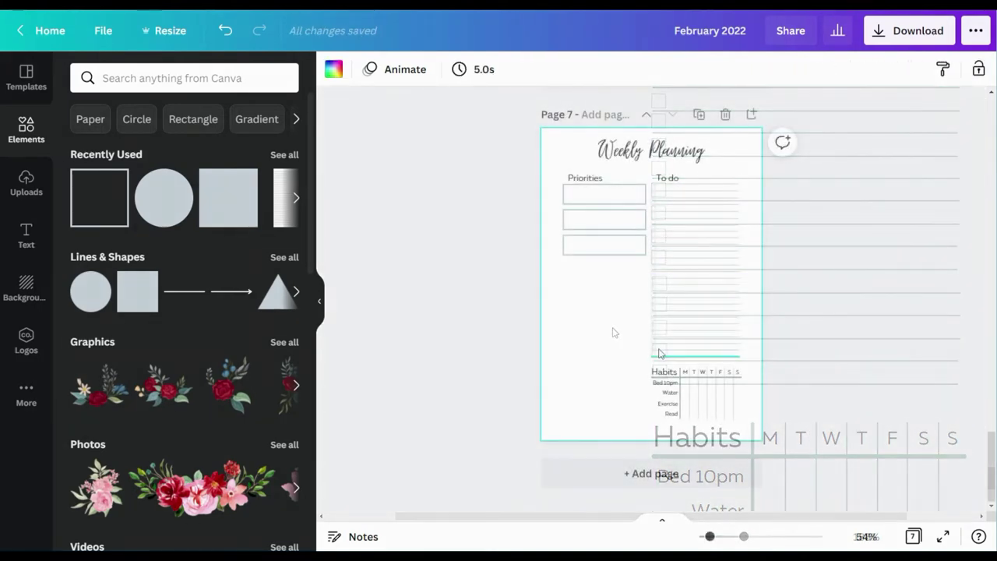
Step: Replace the To do checklist rows with a duplicate of the longer checklist from the Tasks page
drag(651, 186, 650, 188)
click(979, 69)
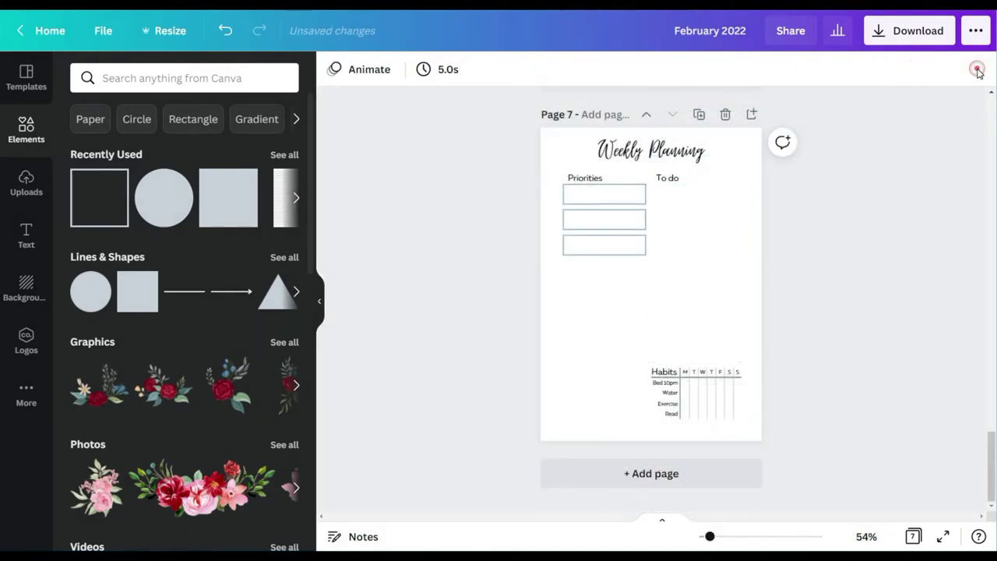
scroll(591, 367, up, 4)
drag(590, 359, 592, 281)
key(ctrl+z)
click(590, 368)
drag(589, 364, 553, 179)
click(954, 69)
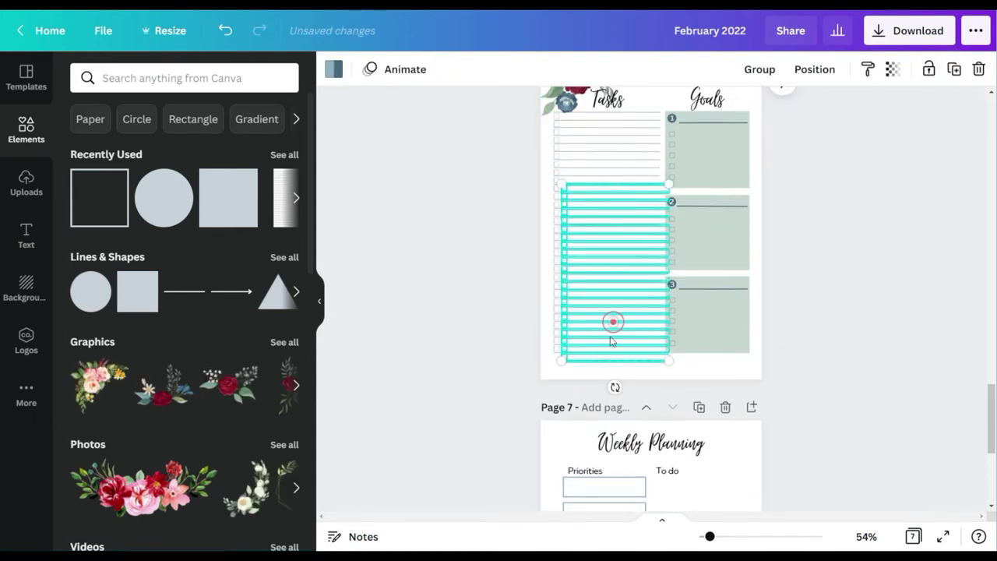
scroll(654, 322, down, 4)
drag(613, 322, 703, 322)
Step: Shorten the top line of the To do checklist at its right end
click(594, 344)
drag(709, 538, 738, 537)
scroll(795, 460, right, 1)
scroll(794, 460, up, 2)
click(910, 241)
drag(931, 240, 911, 239)
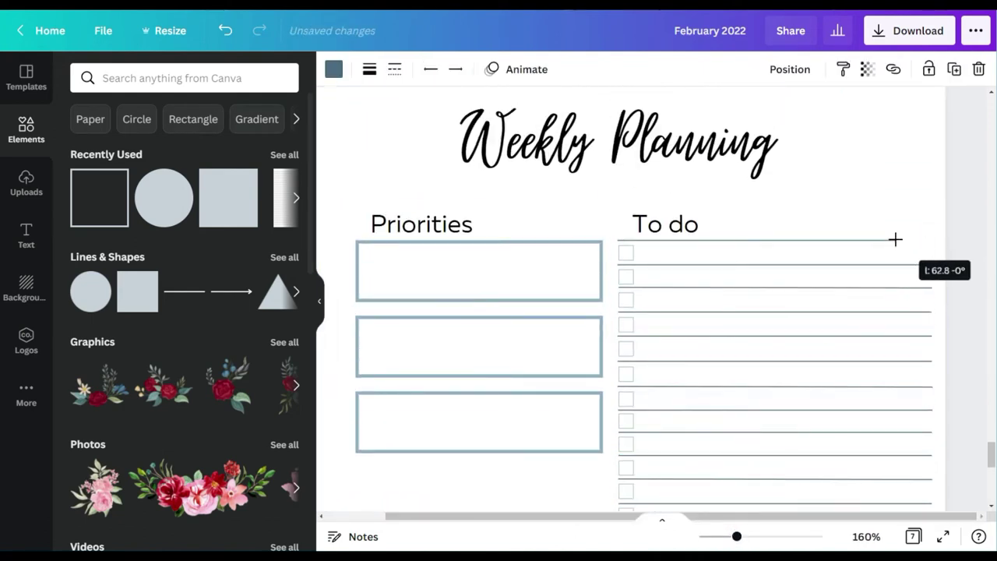
click(860, 540)
click(860, 471)
Step: Add a white square and reshape it into a narrow strip covering the right ends of the To do lines
click(719, 288)
click(218, 210)
click(334, 71)
click(89, 187)
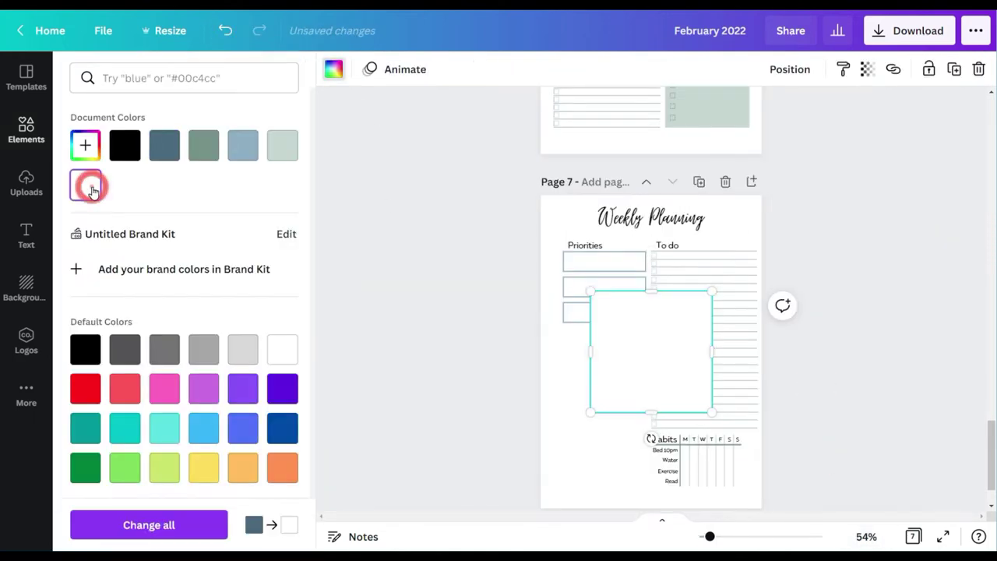
drag(650, 290, 650, 246)
drag(650, 412, 652, 425)
drag(590, 337, 703, 335)
drag(719, 454, 813, 489)
click(796, 377)
click(754, 380)
click(816, 370)
drag(710, 536, 728, 536)
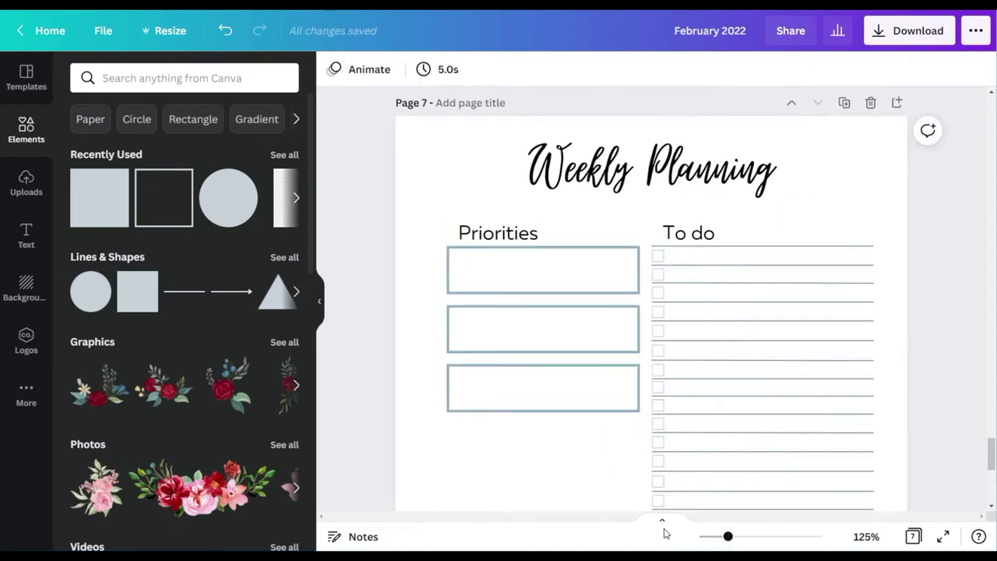
scroll(956, 437, down, 4)
scroll(935, 440, up, 3)
click(866, 536)
click(840, 457)
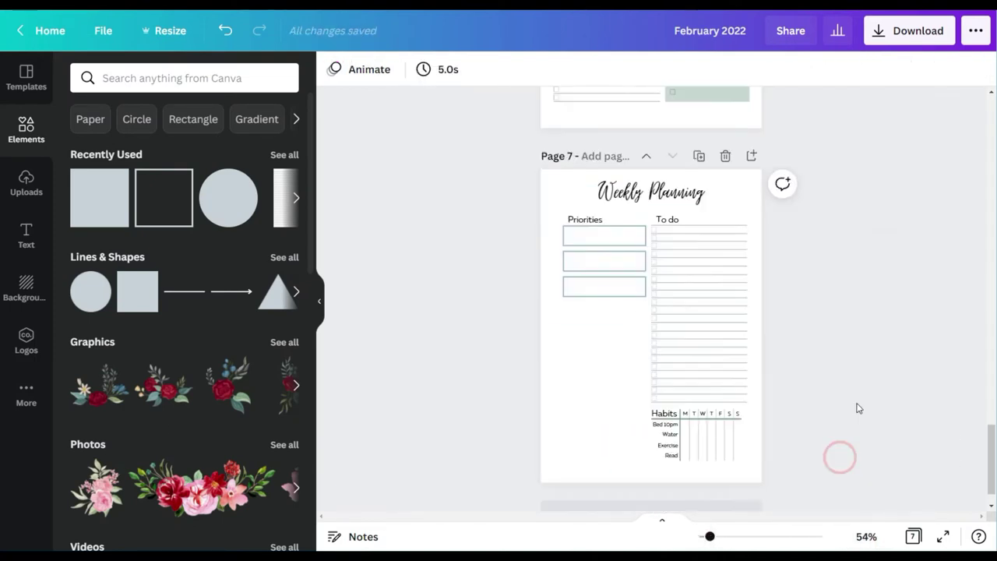
Step: Duplicate the Weekly Planning title, place the copy below the Priorities boxes, and change its text to "Meals"
click(629, 187)
click(814, 69)
click(810, 105)
drag(665, 197, 603, 315)
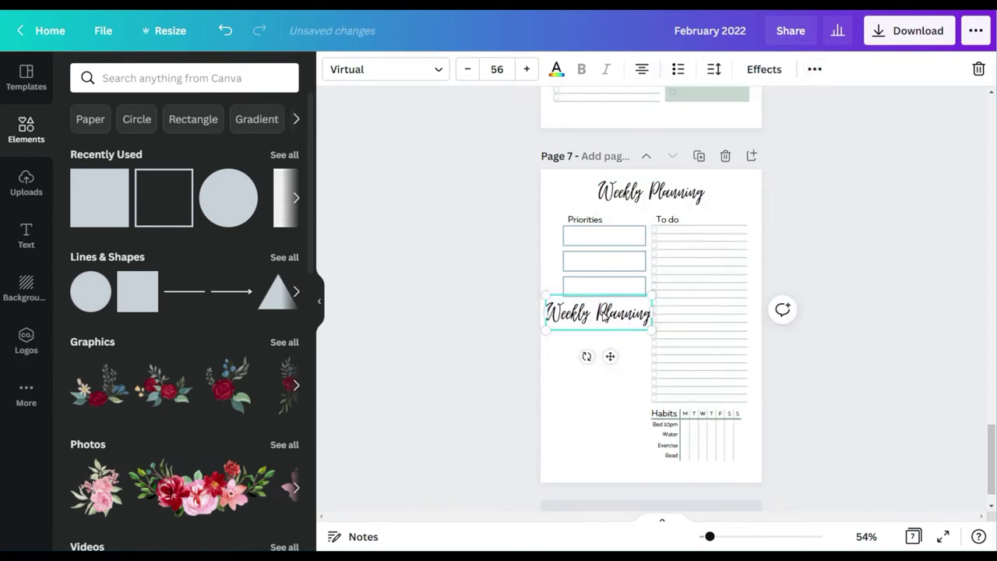
double_click(602, 315)
text(Meals)
Step: Set the Meals heading's font size to 42 and align it with the left edge of the Priorities boxes
click(498, 161)
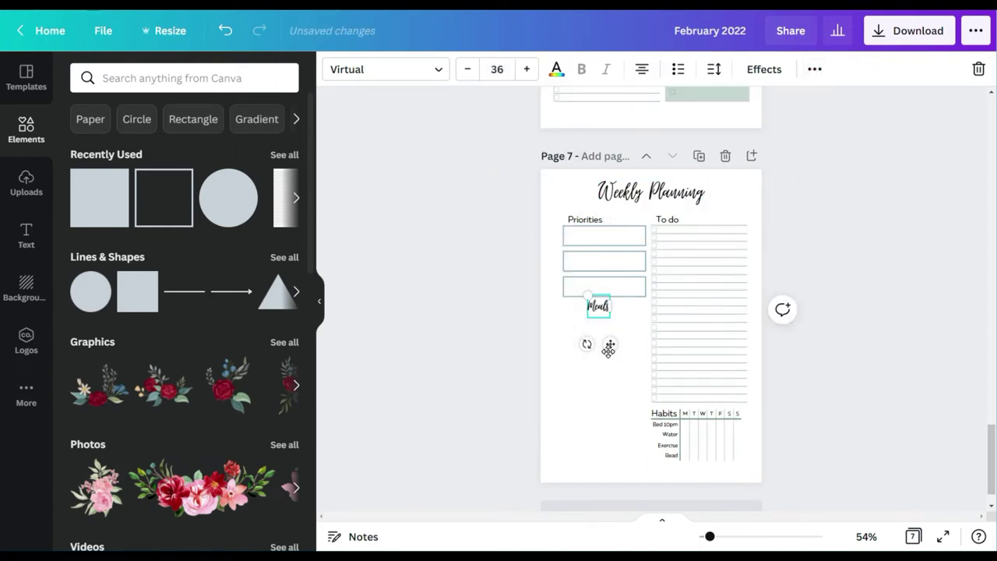
click(497, 69)
click(505, 281)
drag(610, 349, 611, 355)
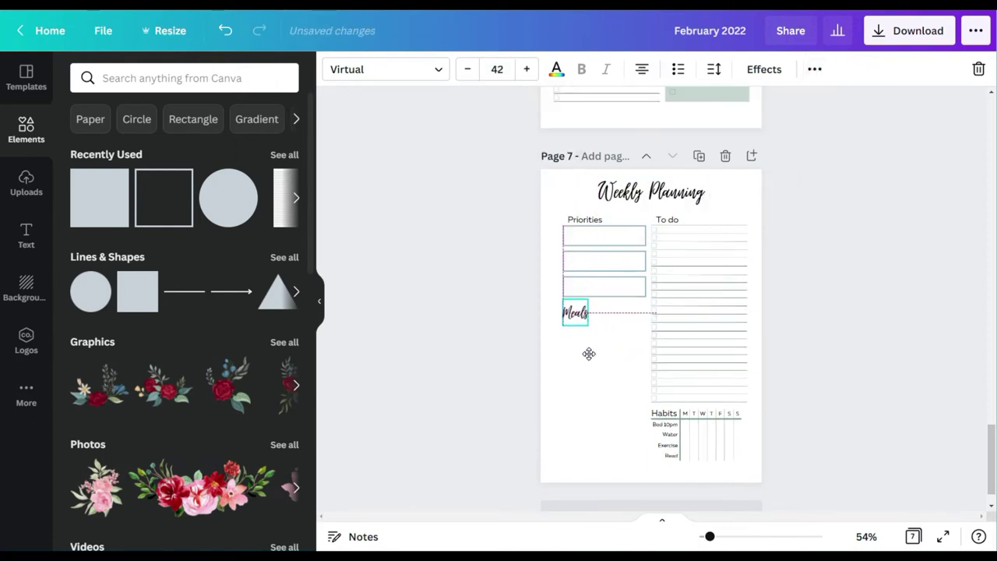
click(505, 333)
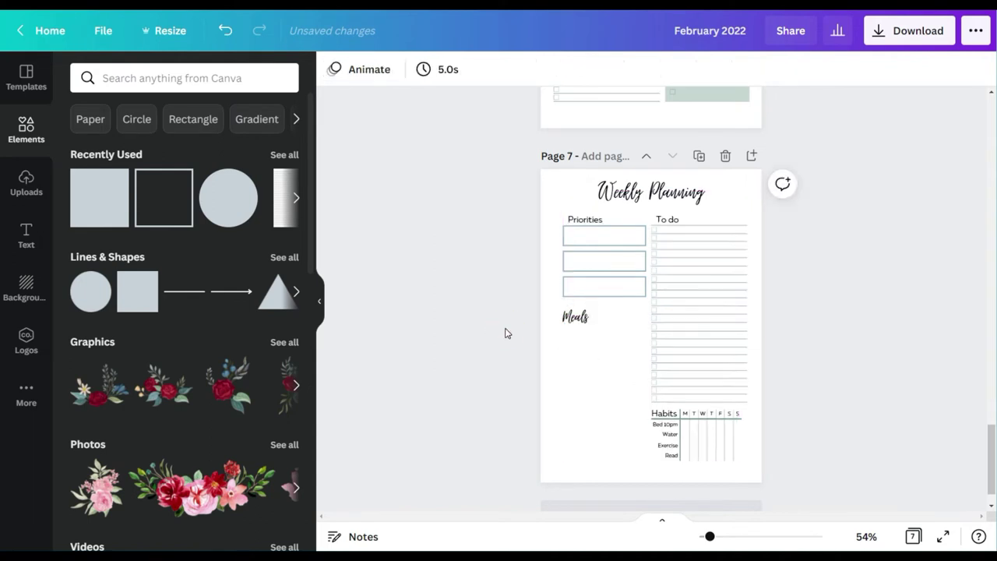
Step: Duplicate the Priorities label, place the copy beneath the Meals heading, and change its text to "M"
click(583, 224)
click(815, 68)
drag(639, 231, 590, 338)
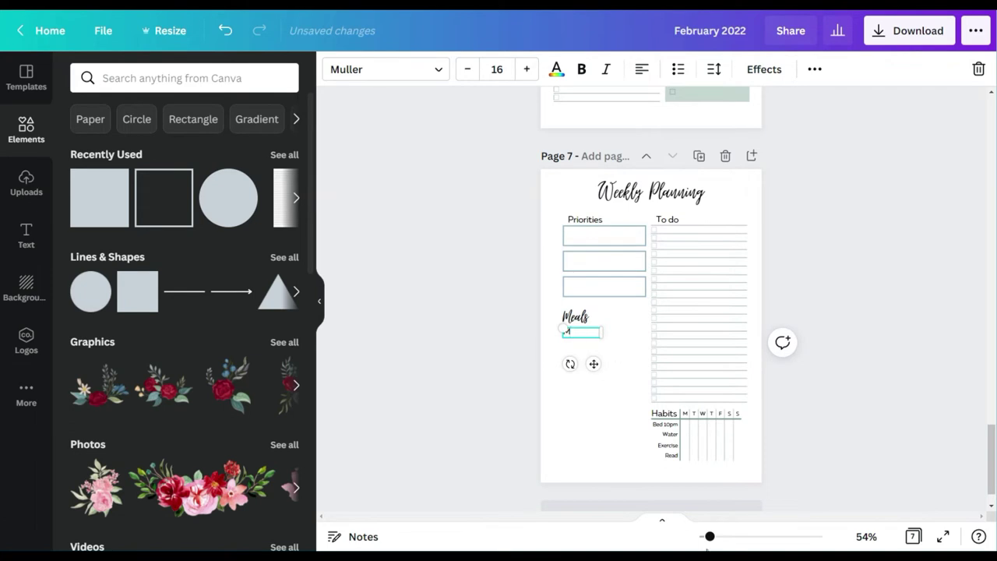
scroll(557, 307, up, 5)
Step: Duplicate the M below itself to build a centred column of day letters M, T, W, T, F, S, S
click(815, 68)
click(817, 104)
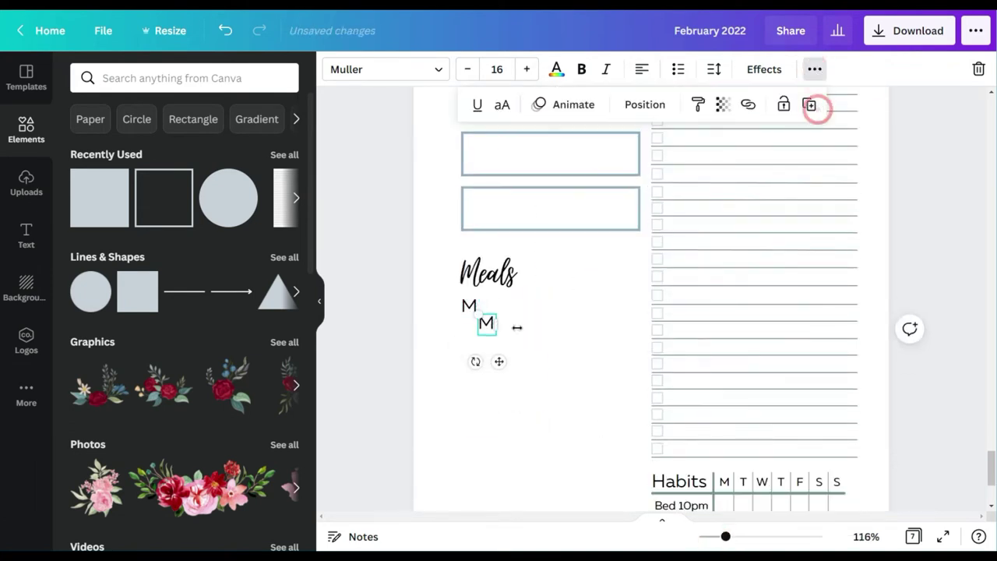
drag(485, 322, 468, 341)
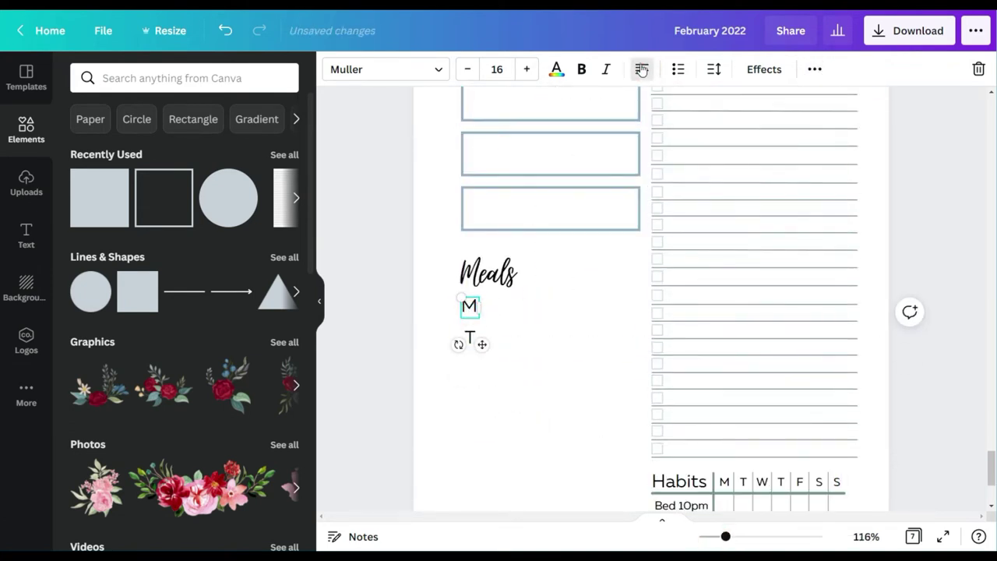
click(815, 69)
click(809, 105)
drag(470, 402, 478, 358)
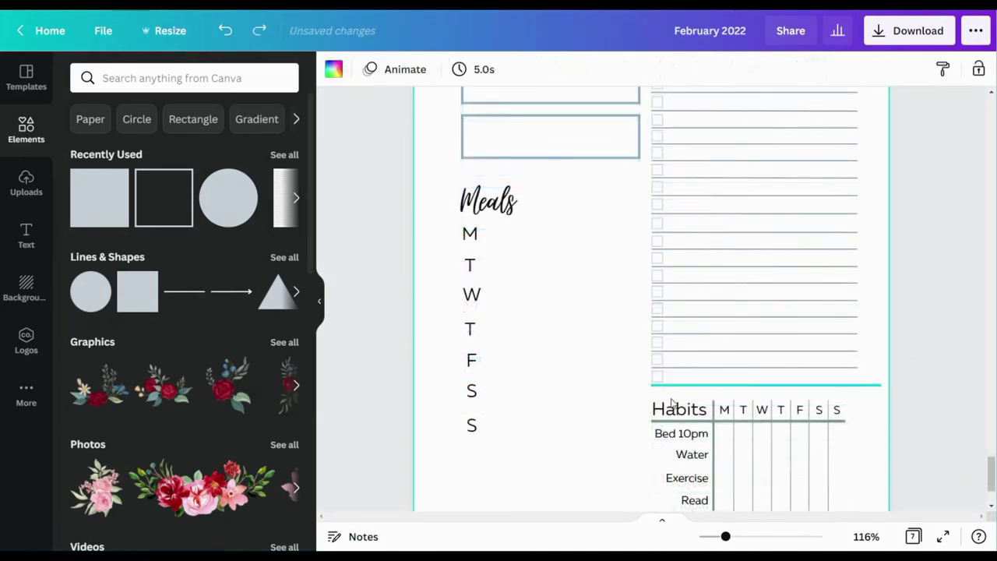
Step: Copy two To do lines beside the Meals M and shorten them to the right edge of the Priorities boxes
drag(853, 403, 608, 286)
click(566, 298)
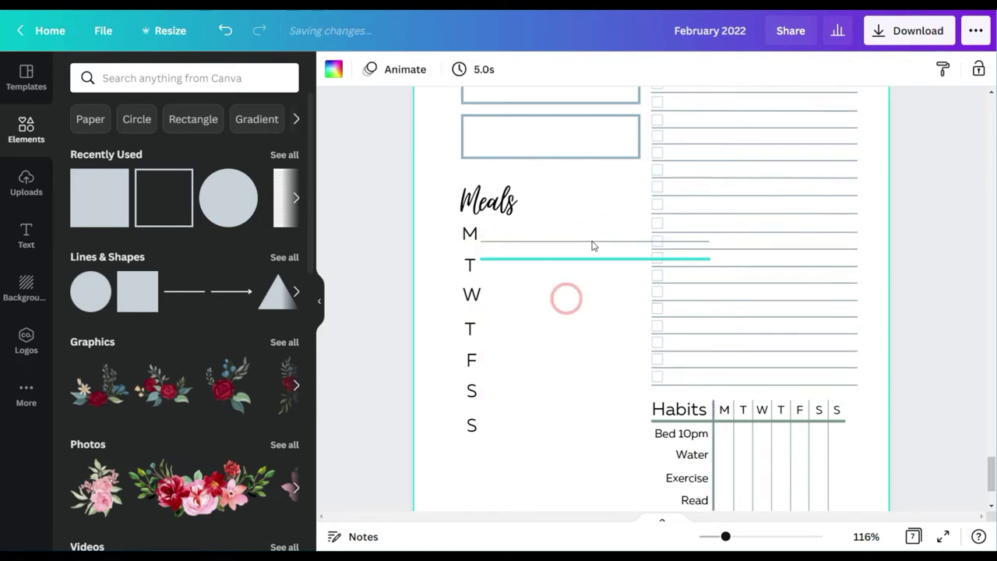
click(595, 242)
drag(710, 241, 658, 241)
click(530, 343)
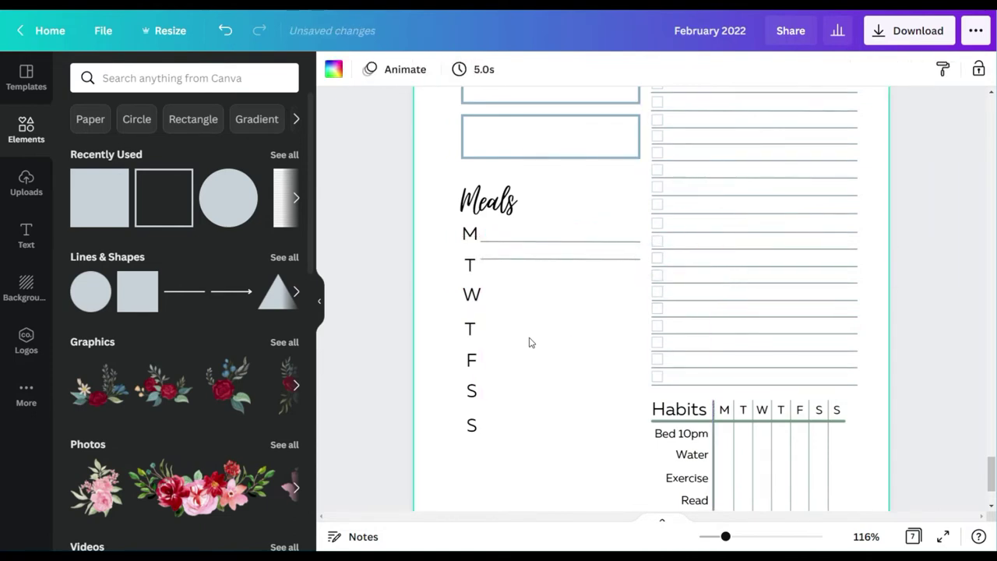
Step: Move the T to S letters aside and duplicate the Meals line pair downward to form eight evenly spaced lines
drag(450, 261, 488, 436)
drag(472, 347, 453, 358)
click(552, 234)
click(550, 234)
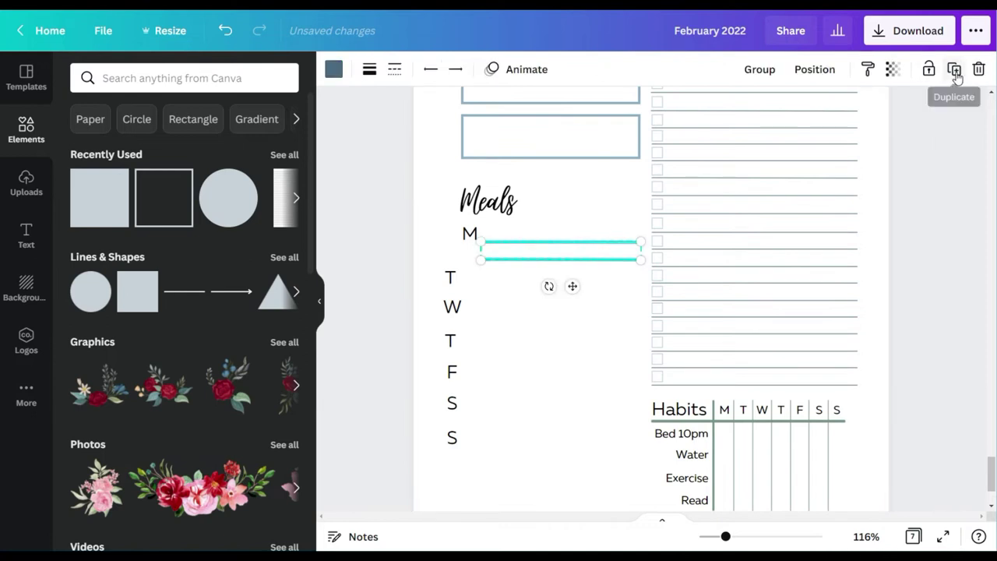
click(952, 70)
click(574, 222)
key(ctrl+d)
drag(576, 222, 611, 382)
click(573, 424)
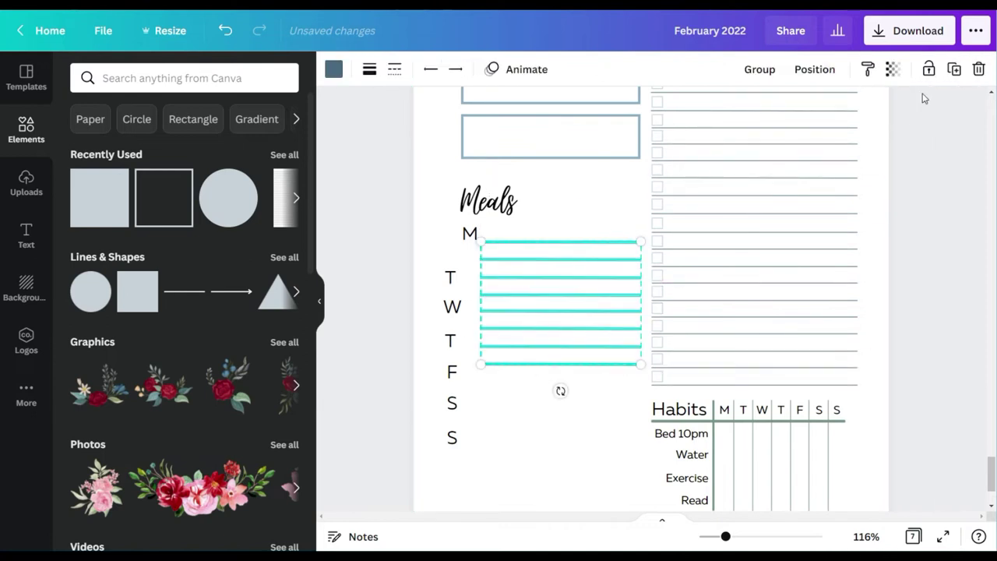
Step: Duplicate six of the Meals lines below the set and align the day letters beside their line pairs
click(549, 405)
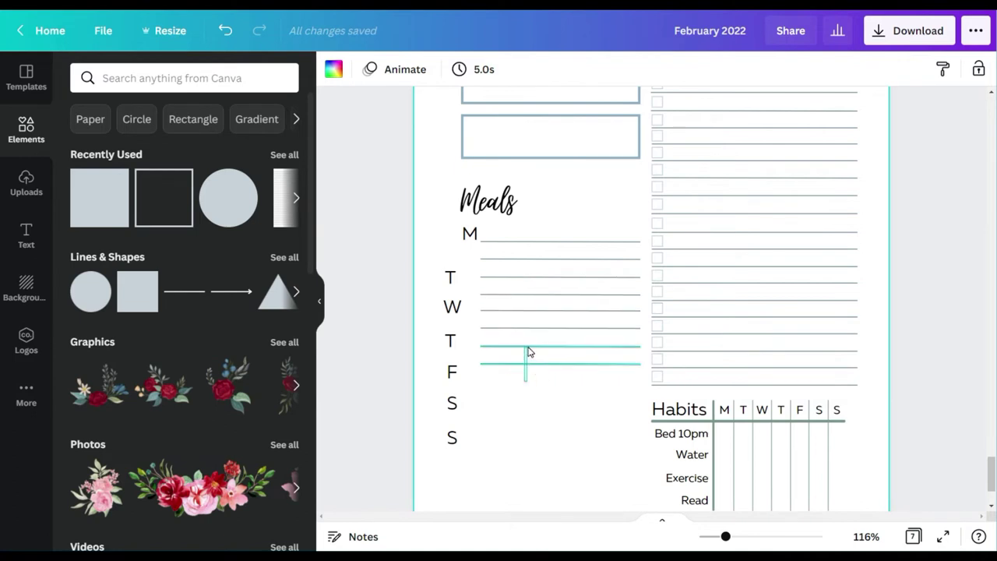
drag(532, 278, 533, 277)
drag(556, 363, 538, 457)
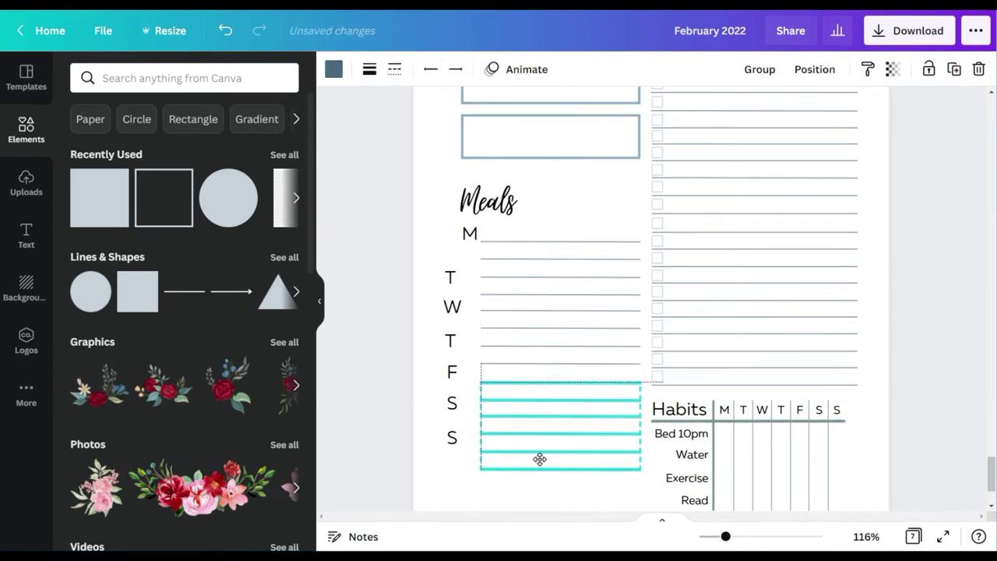
click(541, 492)
drag(450, 278, 471, 268)
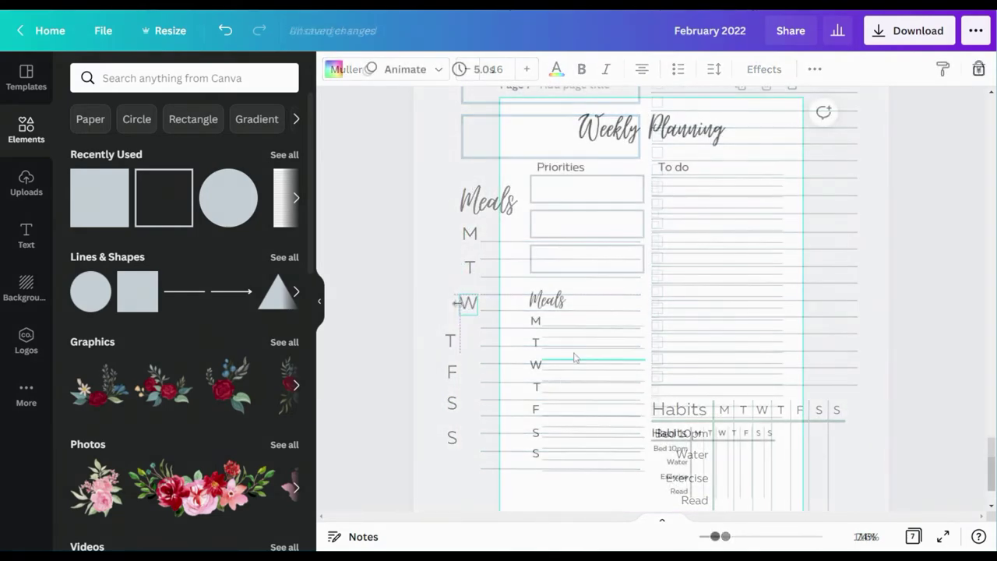
Step: Add a square and resize it to cover the Meals day letters and lines beneath the heading
click(137, 290)
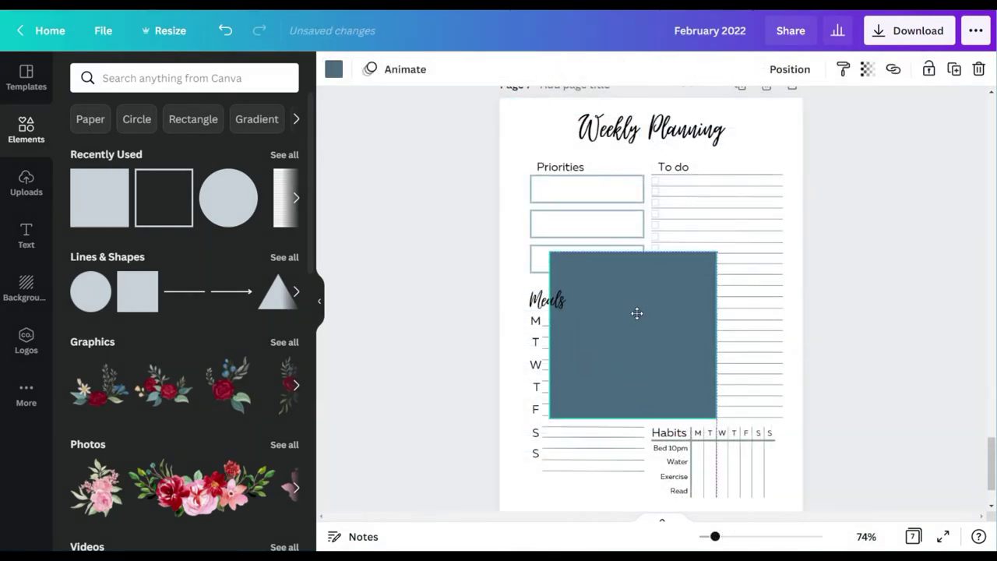
drag(637, 313, 614, 415)
drag(694, 444, 644, 448)
drag(591, 362, 584, 316)
scroll(589, 389, down, 2)
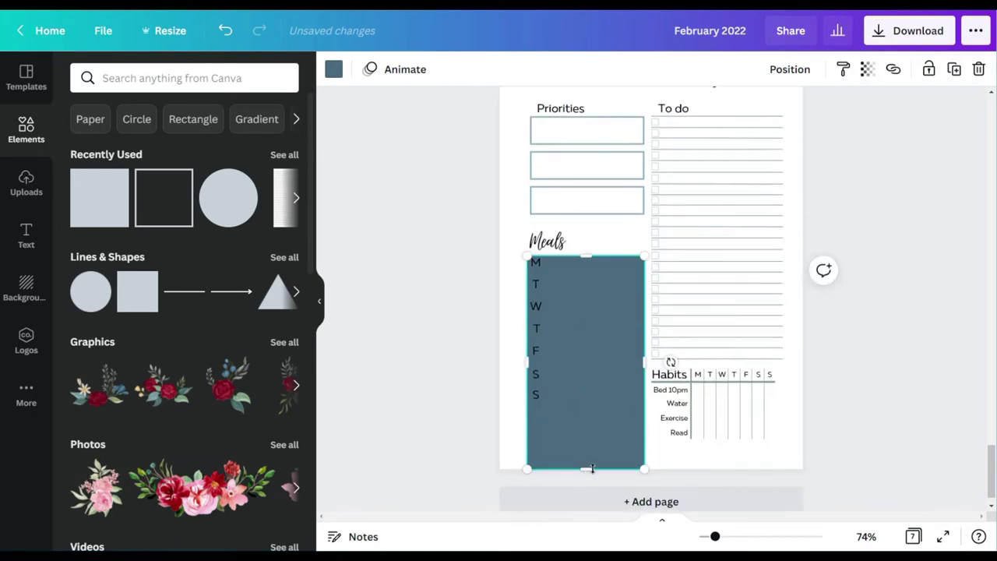
drag(586, 468, 586, 413)
Step: Colour the Meals rectangle pale green from the document colours and send it behind the Meals lines
click(333, 69)
click(282, 145)
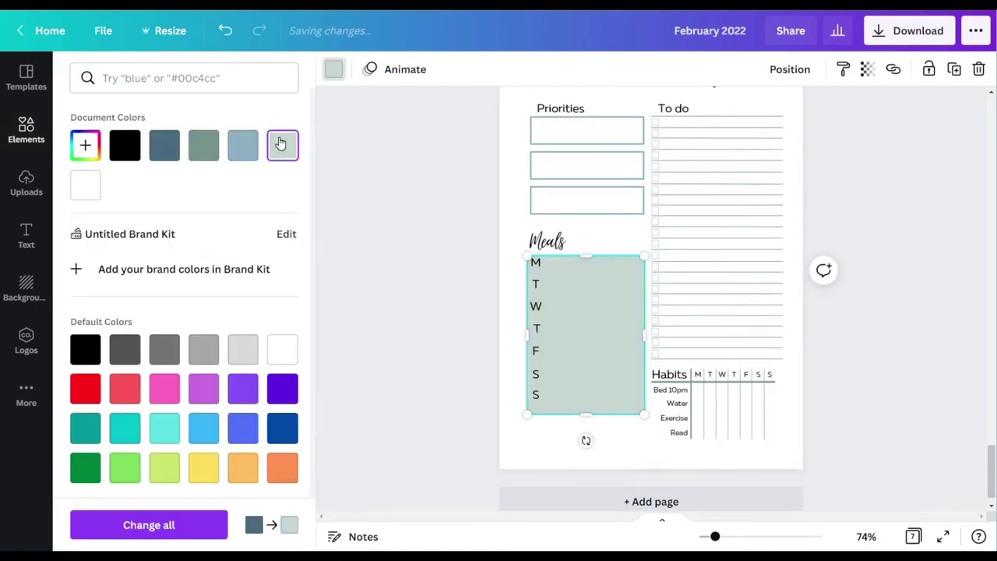
click(789, 70)
click(701, 113)
click(905, 307)
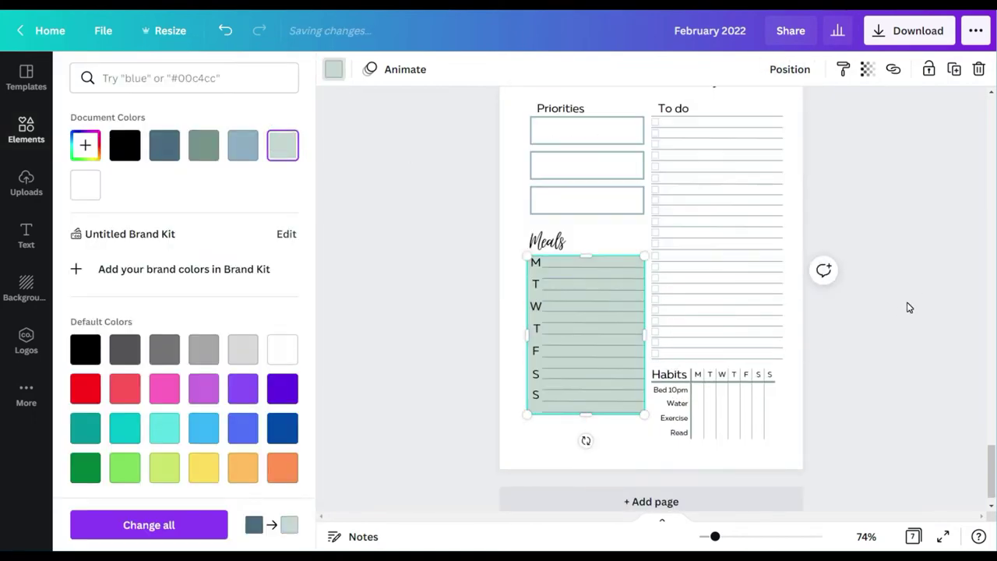
Step: Delete the upper line beside M in the Meals box and extend the line below it to the box's left edge
click(909, 307)
click(574, 262)
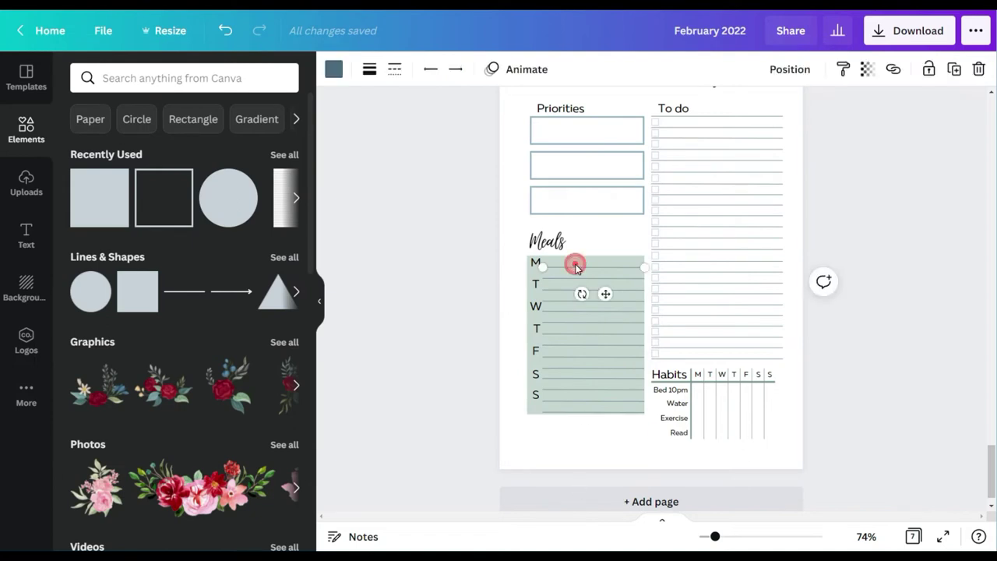
click(979, 67)
click(592, 279)
click(734, 536)
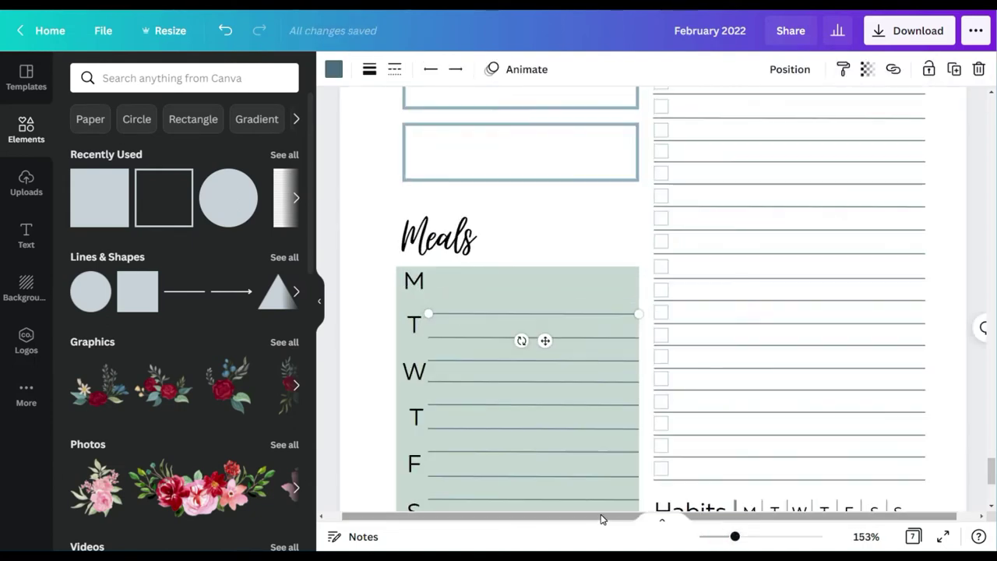
click(595, 315)
click(638, 243)
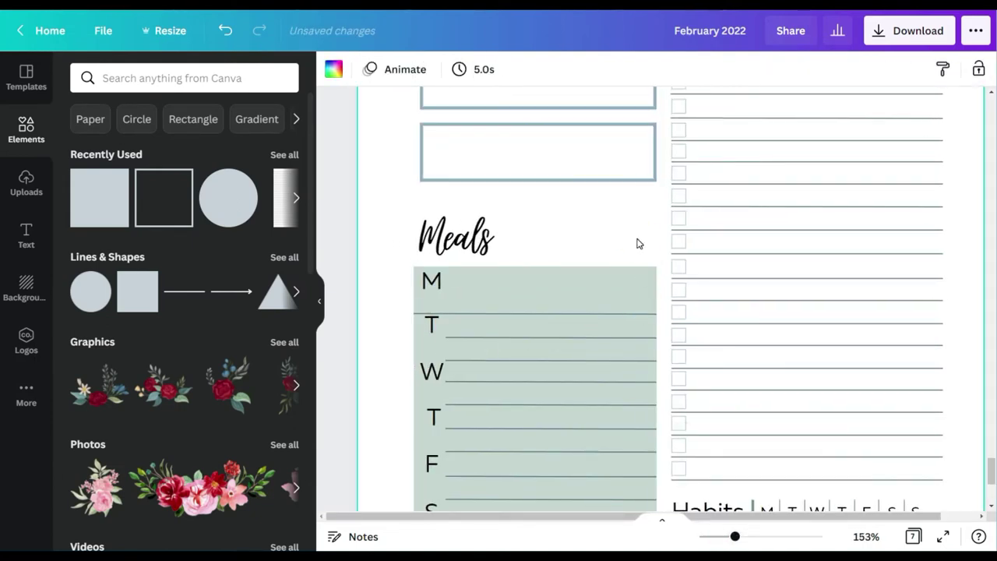
Step: Remove the upper lines beside T, W and T in Meals and extend the remaining lines to the box's left edge
scroll(628, 247, down, 1)
click(551, 280)
key(Delete)
click(556, 302)
drag(445, 301, 414, 301)
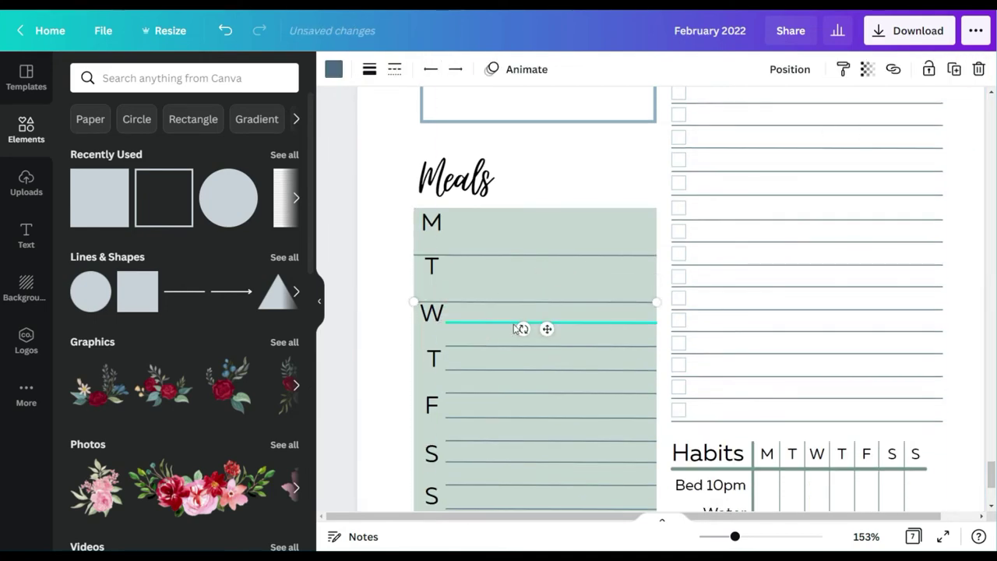
click(526, 323)
click(976, 69)
click(486, 348)
drag(445, 345, 417, 333)
key(Delete)
Step: Extend the Meals dividers below F and the first S to the left edge and delete the extra lines around them
scroll(602, 192, down, 2)
click(507, 334)
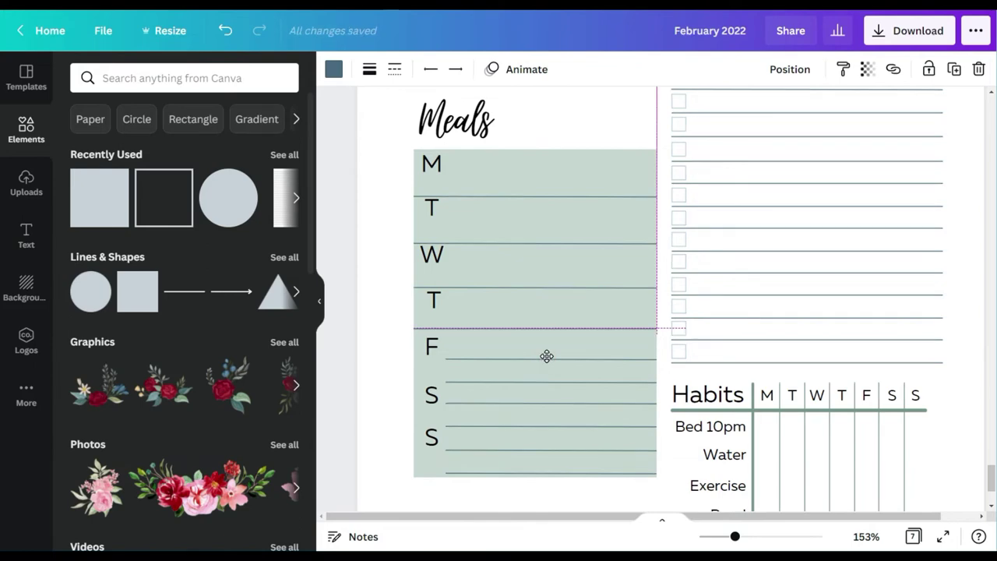
click(405, 356)
click(506, 359)
drag(506, 359, 415, 382)
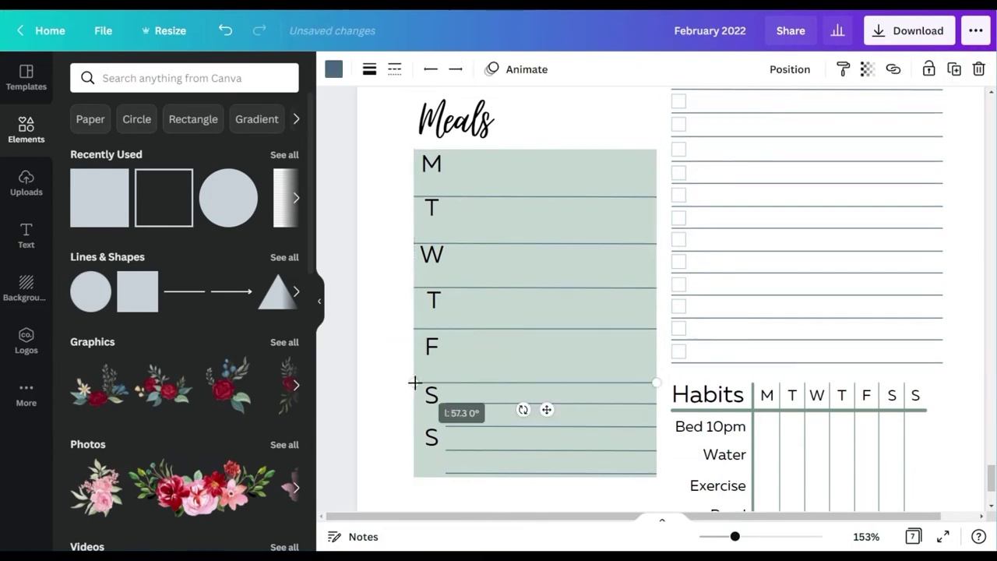
click(981, 72)
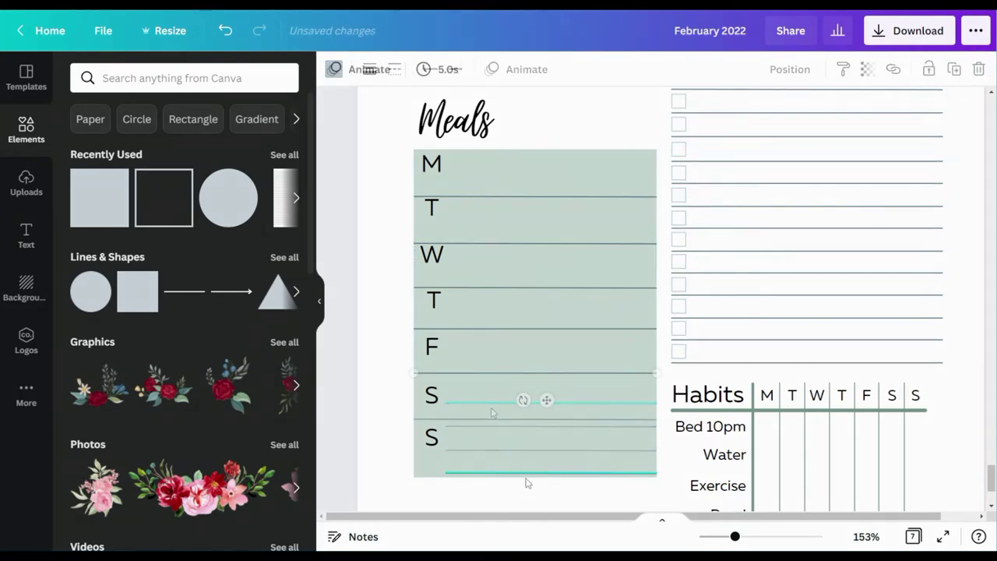
click(527, 473)
click(979, 70)
Step: Add an outlined square, fit it around the Meals rectangle, and shorten both so they end just below the last S
click(164, 197)
drag(840, 316, 610, 361)
drag(657, 359, 565, 265)
drag(564, 241, 656, 251)
drag(592, 226, 592, 148)
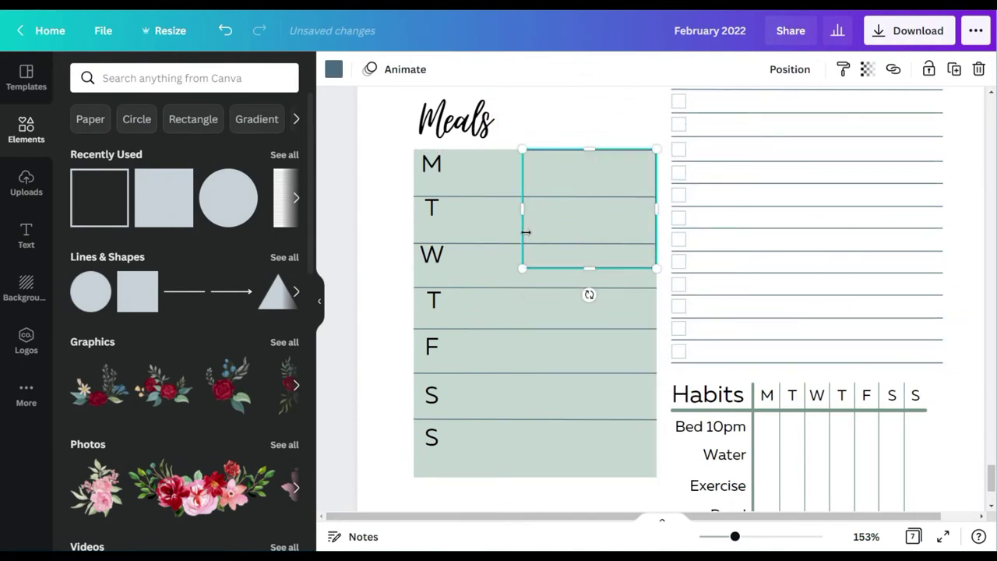
drag(523, 207, 414, 207)
drag(535, 268, 518, 475)
click(371, 437)
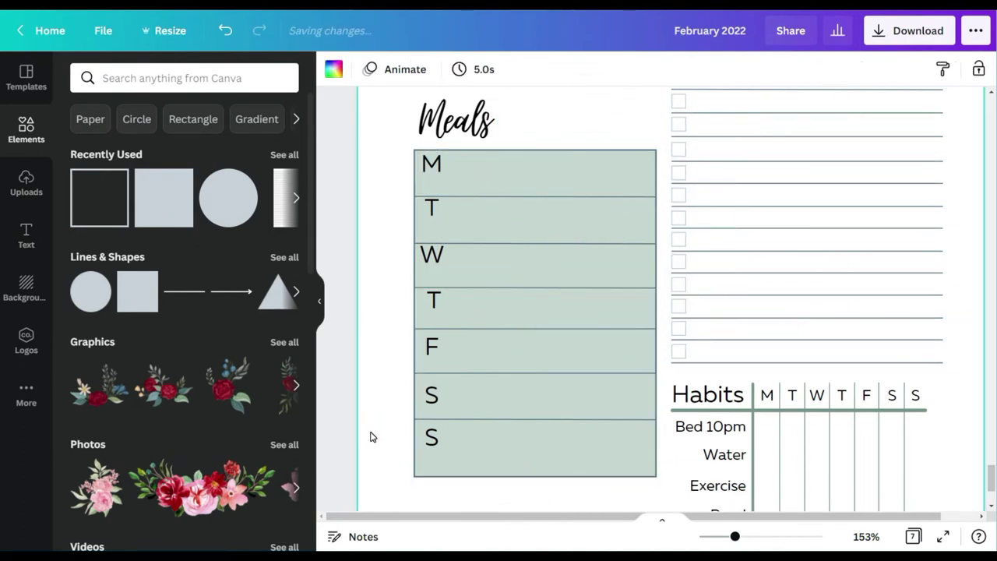
click(536, 474)
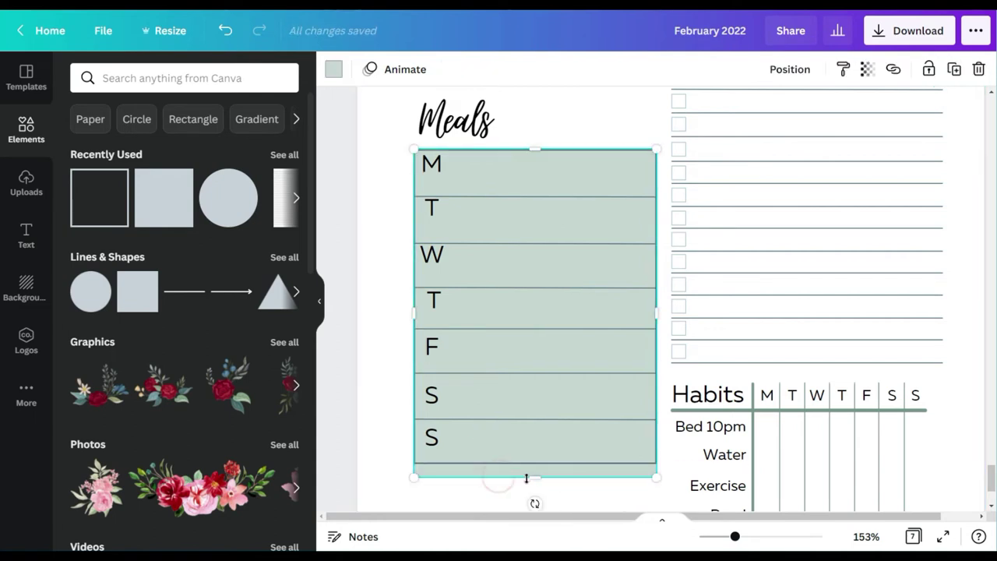
drag(530, 477, 532, 464)
Step: Nudge the Meals day letters down so each sits vertically centred in its row
click(437, 212)
drag(443, 247, 442, 258)
click(436, 167)
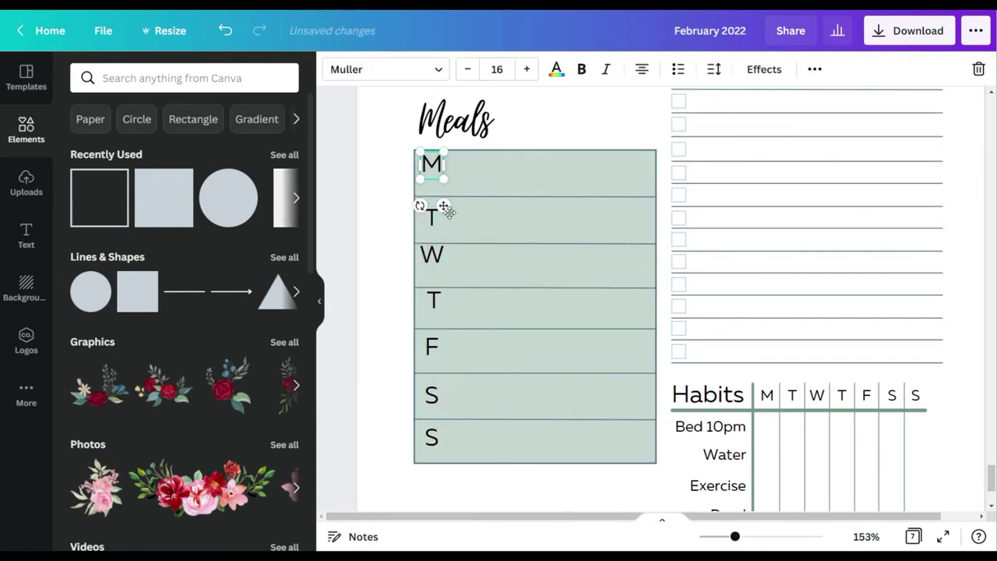
drag(443, 206, 446, 215)
drag(446, 297, 448, 306)
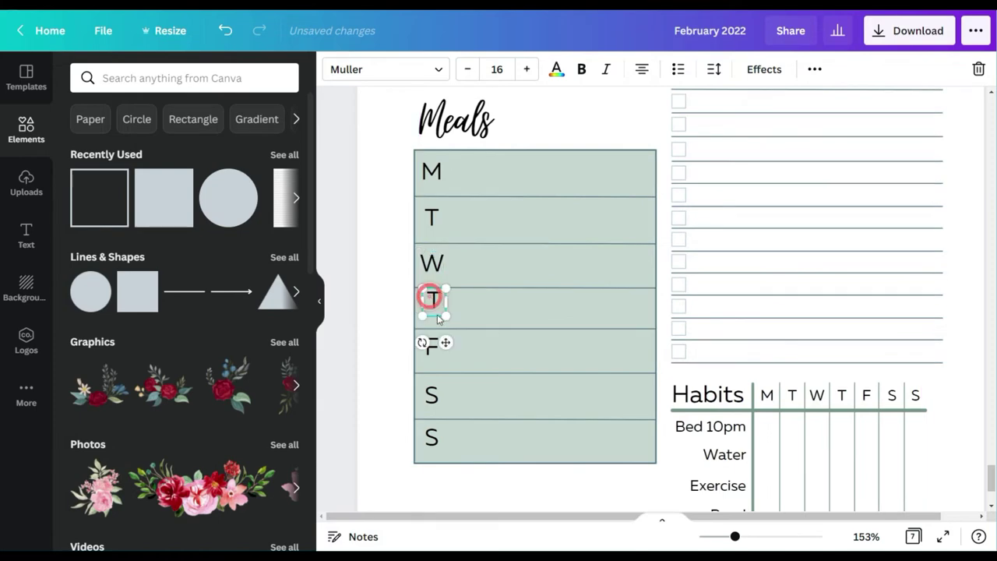
drag(446, 343, 446, 350)
click(408, 399)
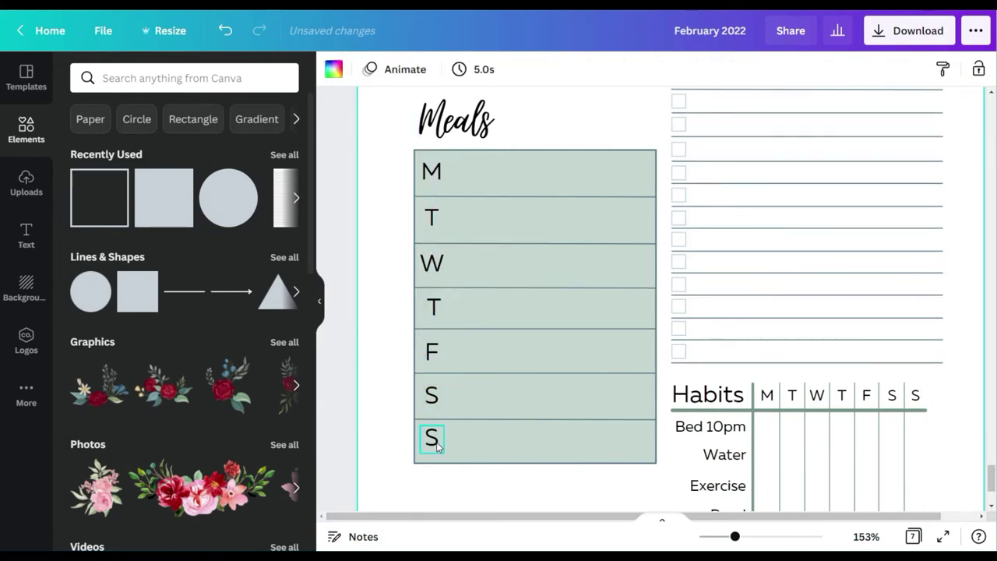
click(440, 446)
drag(443, 480, 444, 483)
click(385, 432)
Step: Recolour the outline around the Meals box to the custom pale green #DFE8E4
click(855, 538)
click(832, 458)
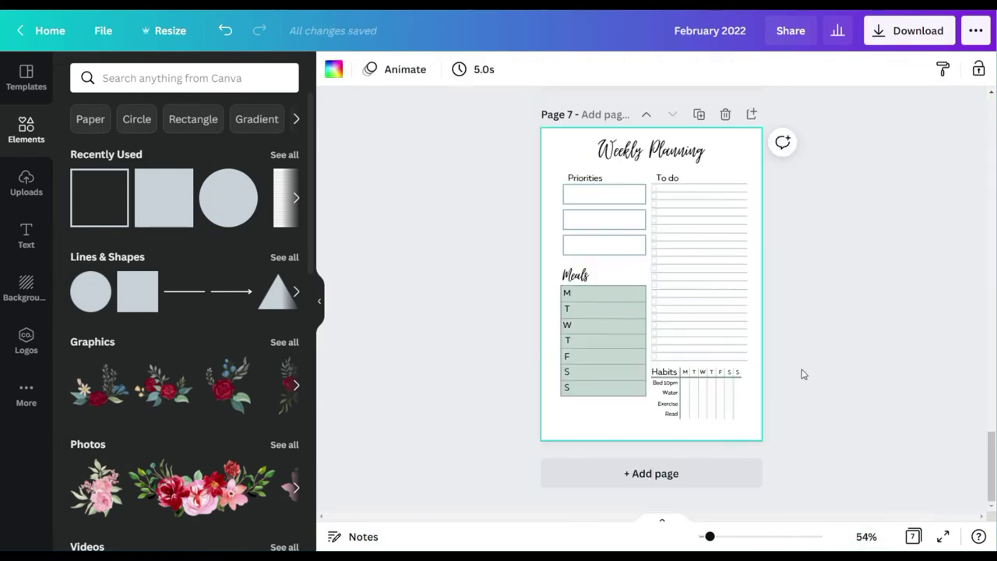
click(623, 348)
click(332, 69)
click(85, 145)
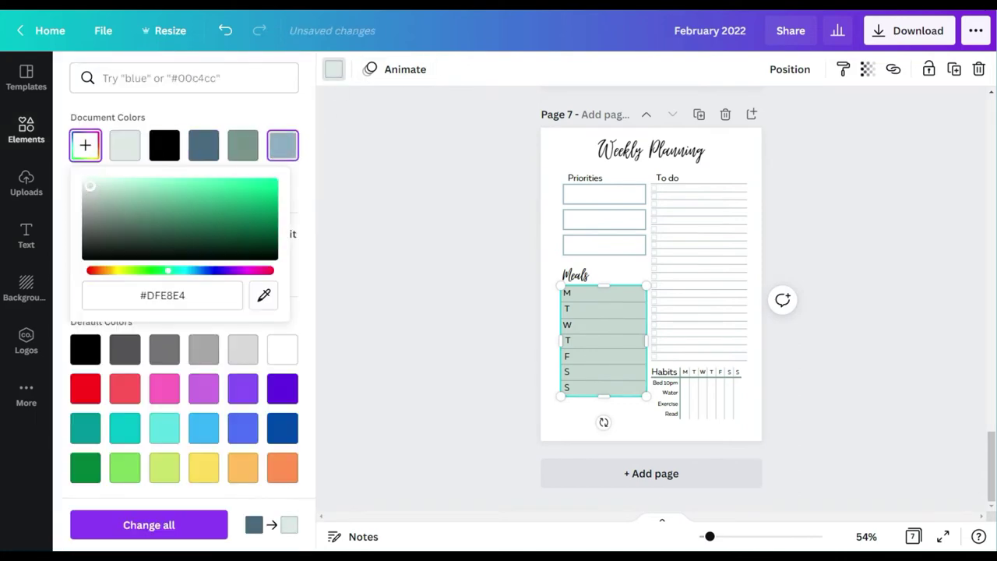
Step: Colour the first three Meals divider lines, below M, T and W, white
click(762, 534)
click(586, 184)
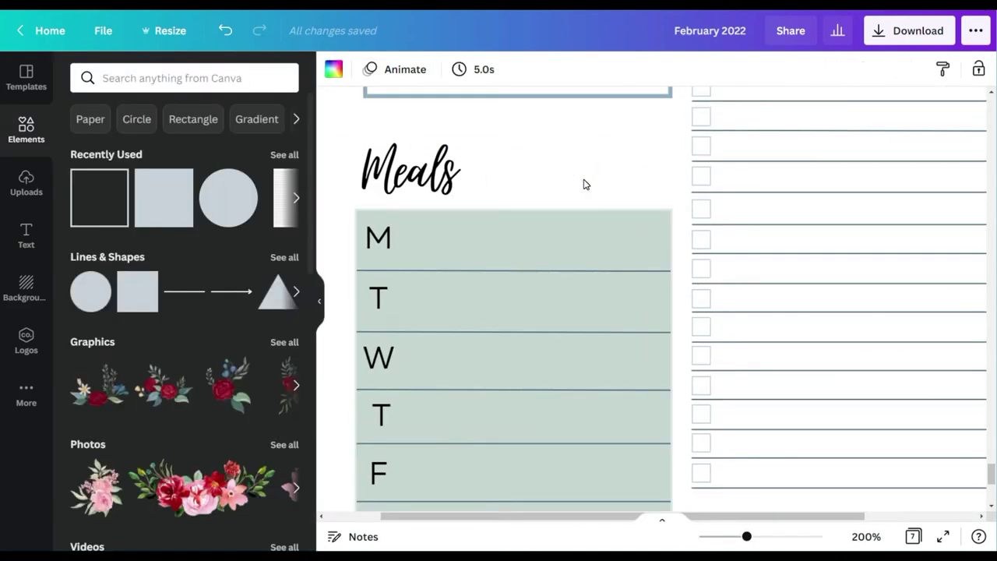
click(494, 270)
click(333, 69)
click(285, 348)
click(483, 331)
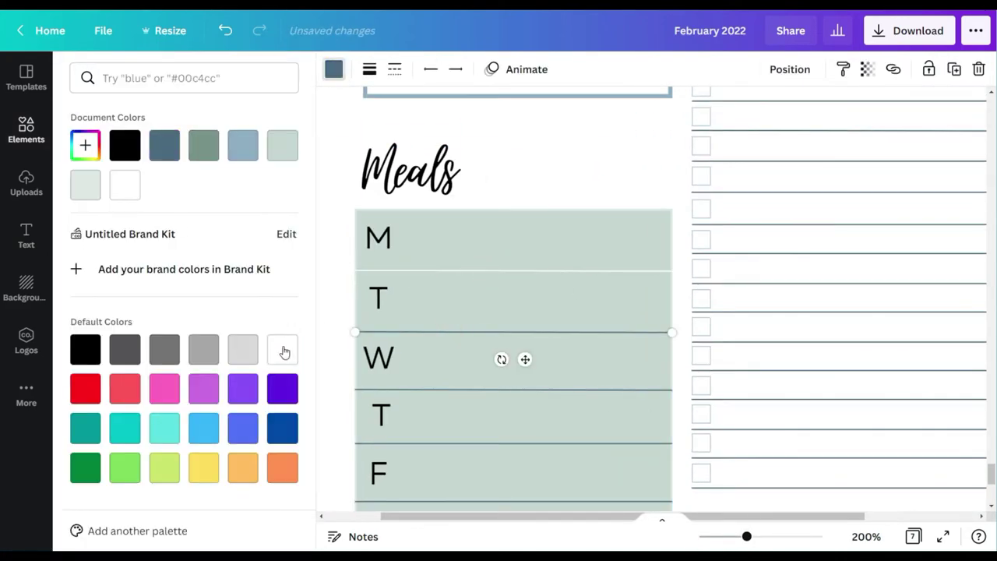
click(284, 348)
click(483, 389)
click(293, 348)
Step: Colour the last three Meals divider lines, below T, F and the first S, white
scroll(477, 351, down, 3)
click(481, 208)
click(285, 348)
click(420, 267)
click(285, 348)
click(438, 328)
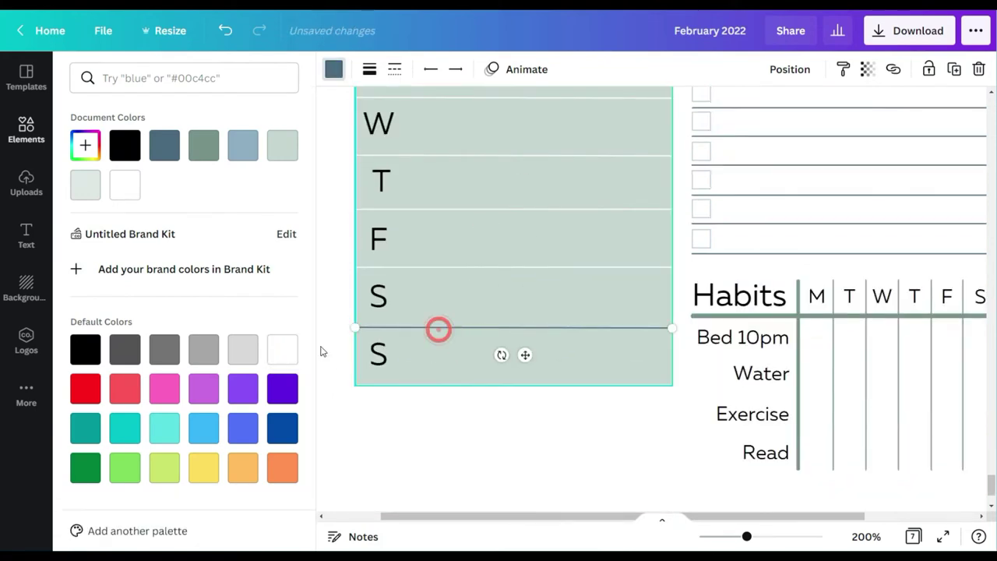
click(286, 348)
Step: Enlarge the Habits tracker to match the To do list's width and shift all sections beneath the title slightly up and left
click(866, 536)
click(848, 466)
click(654, 415)
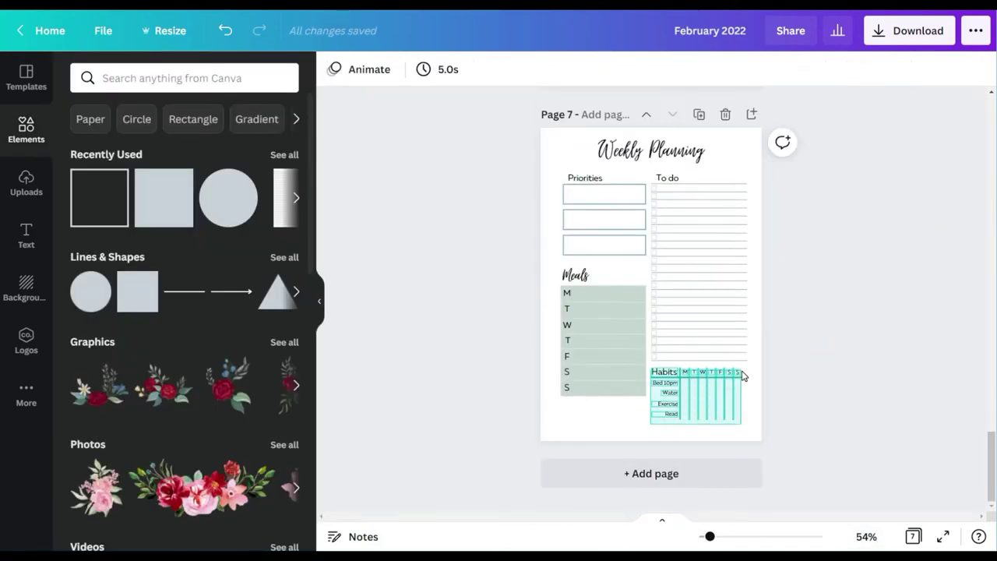
drag(652, 419, 649, 419)
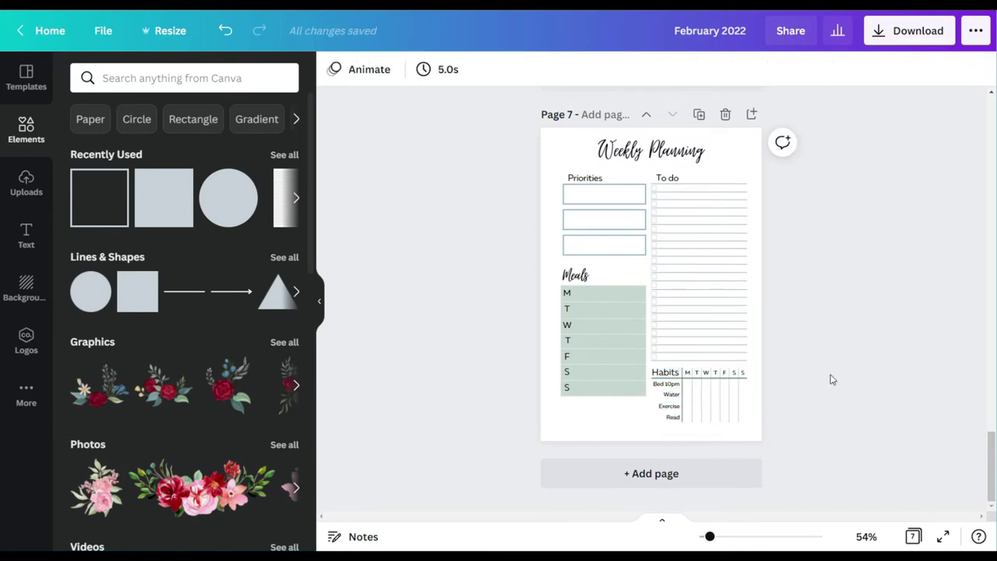
drag(787, 167, 553, 436)
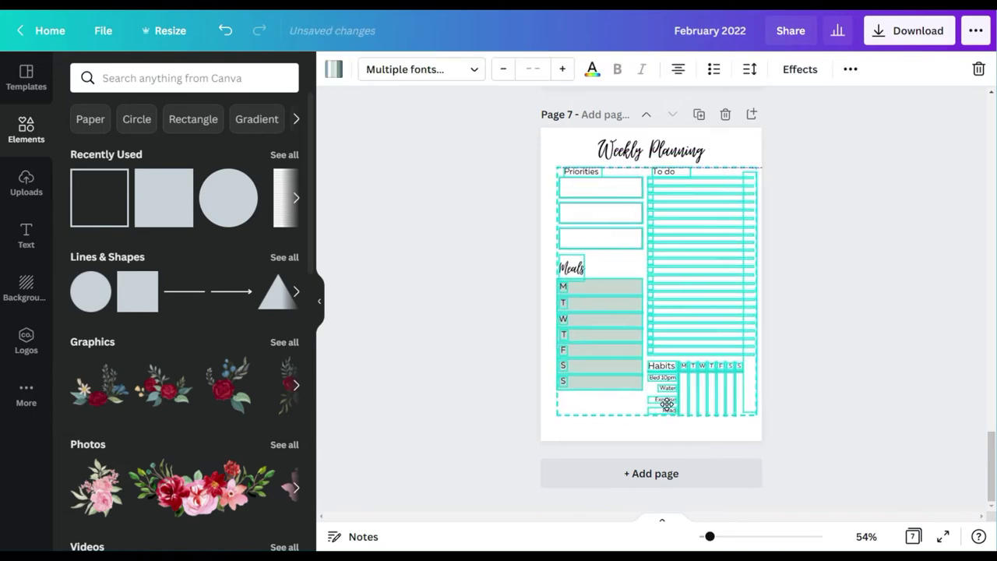
click(823, 353)
Step: Copy a rose bouquet from page 1 to the Weekly Planning page, then resize, rotate and place it below the Meals box
scroll(862, 275, up, 10)
scroll(862, 275, up, 10)
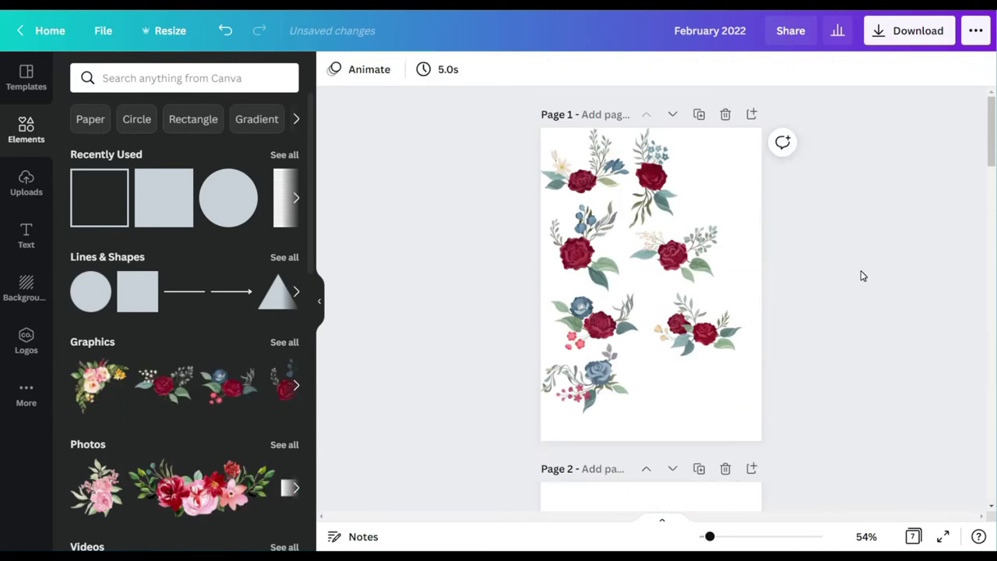
drag(673, 262, 588, 418)
scroll(631, 294, down, 20)
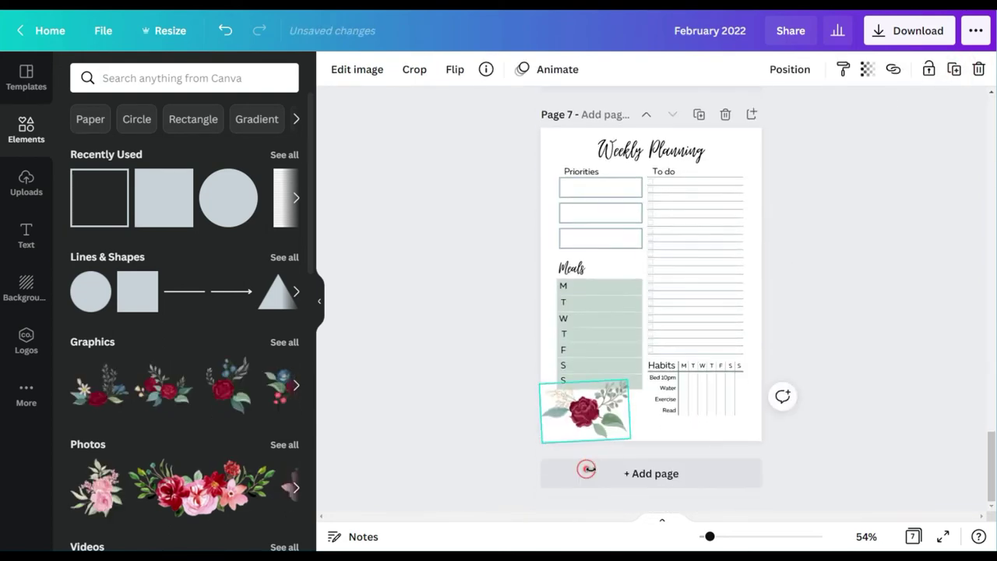
drag(587, 468, 612, 467)
drag(621, 378, 619, 382)
drag(562, 465, 567, 460)
drag(593, 425, 620, 428)
click(912, 536)
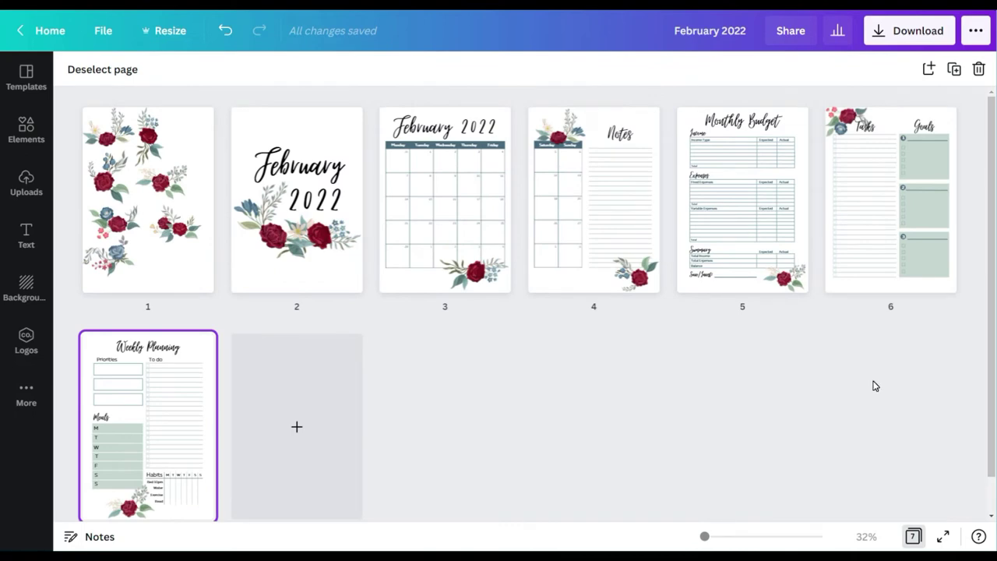
scroll(872, 378, down, 1)
click(913, 536)
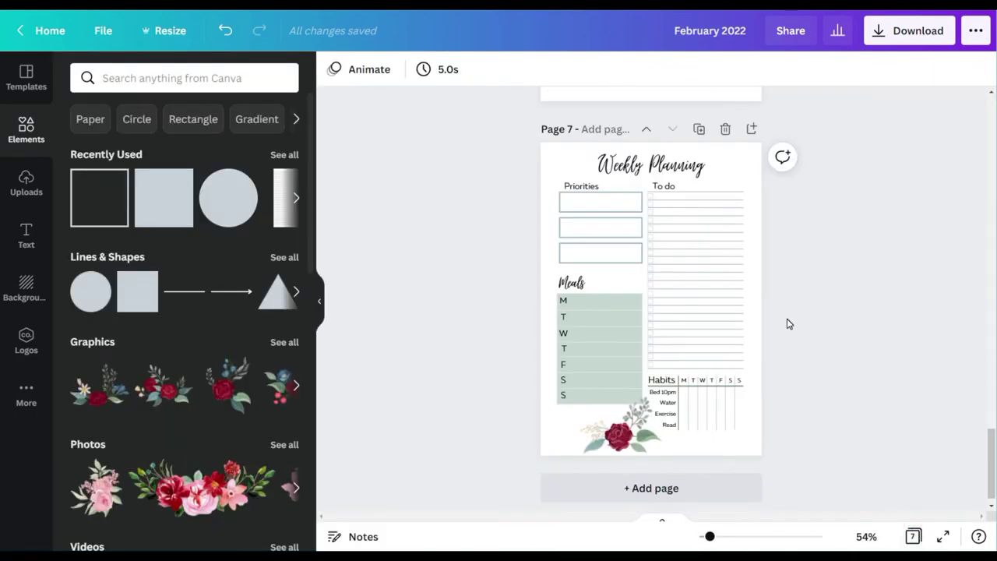
Step: Add page 8 and place a copied text box on it reading "Week of 31 Jan - 6 Feb", widened to one line
click(651, 474)
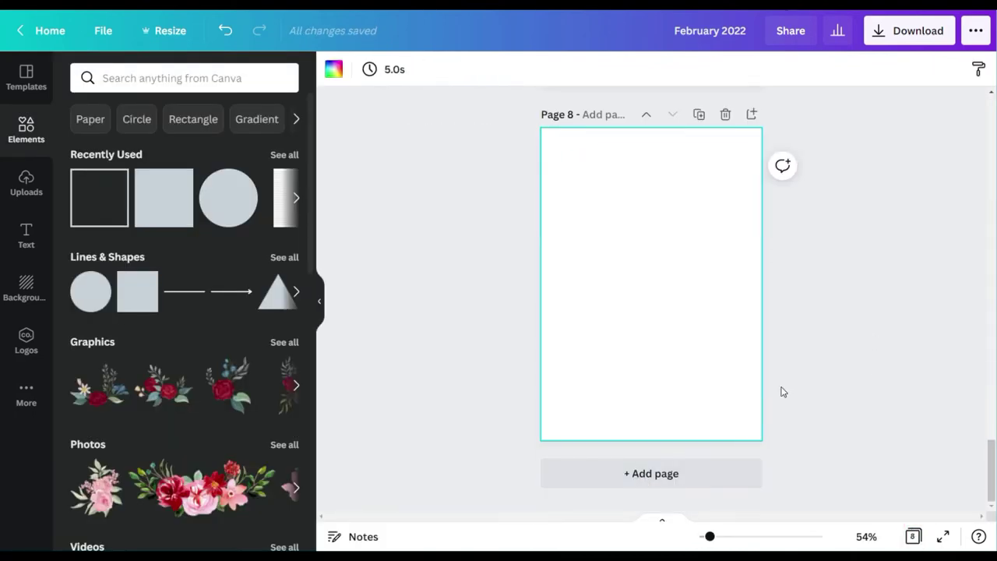
scroll(784, 392, up, 4)
click(582, 110)
click(815, 70)
click(810, 104)
drag(603, 149, 625, 200)
scroll(623, 201, down, 4)
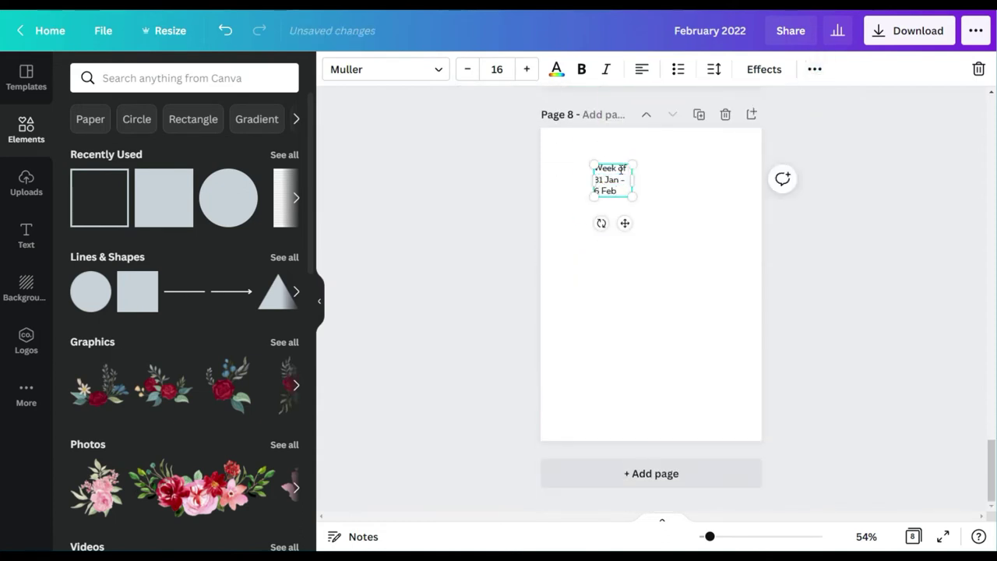
drag(633, 180, 694, 180)
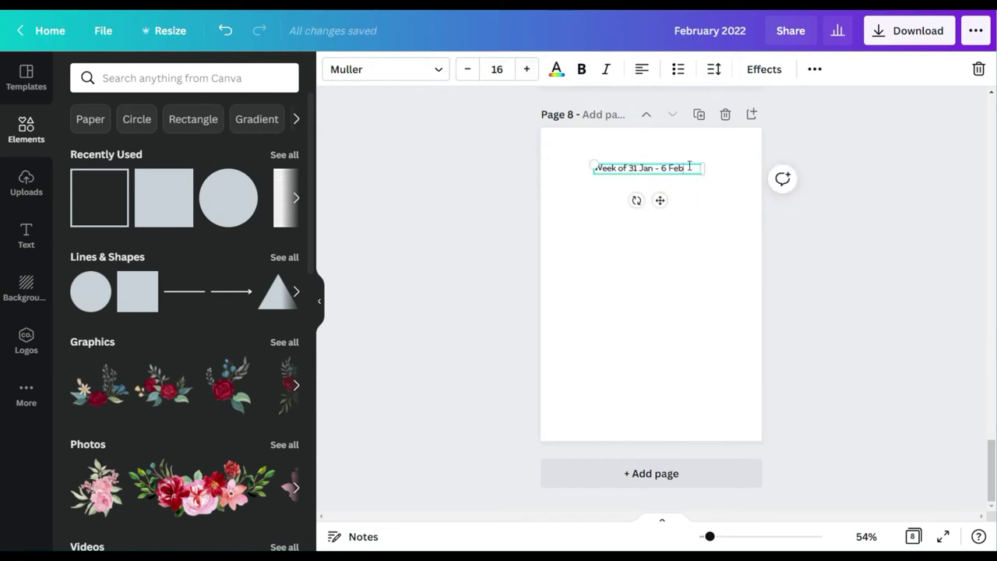
Step: Set the week heading to size 28 and widen its text box across the page so it is centred
click(497, 68)
click(498, 341)
click(497, 69)
click(499, 278)
drag(703, 182, 740, 183)
drag(578, 177, 563, 173)
click(682, 189)
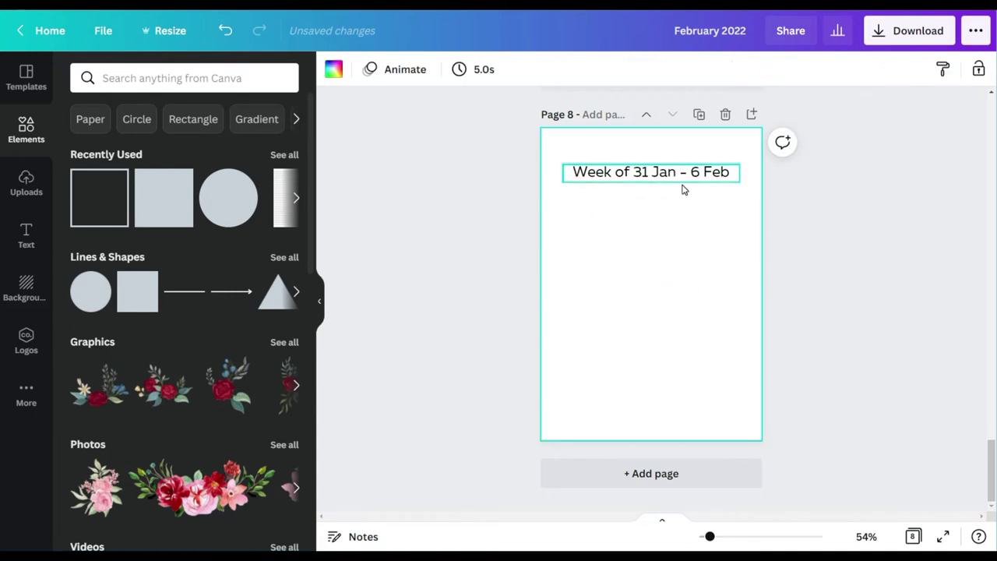
Step: Change the week heading's font to Virtual at size 48 and move it slightly higher on the page
click(678, 172)
click(386, 69)
click(127, 178)
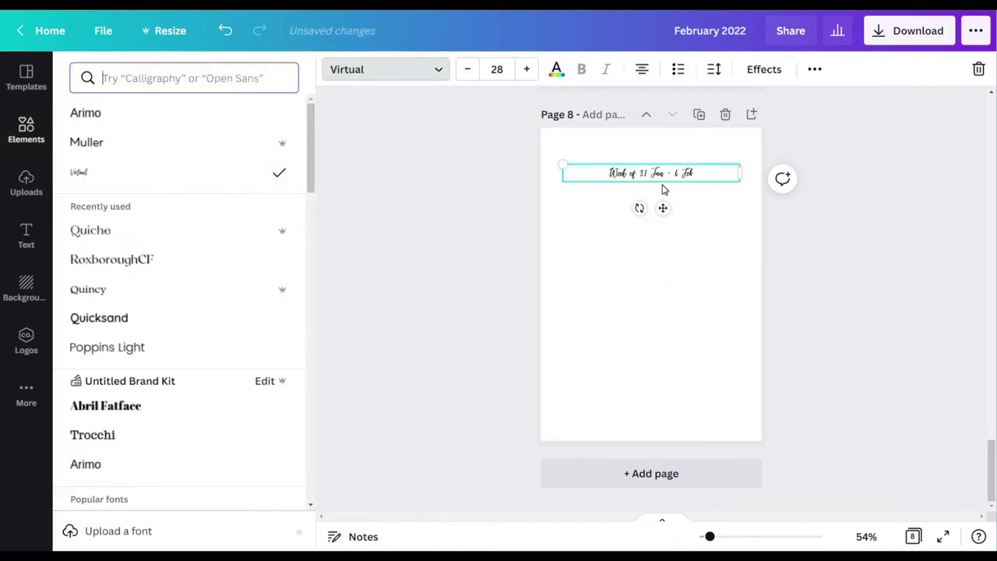
click(497, 68)
click(498, 337)
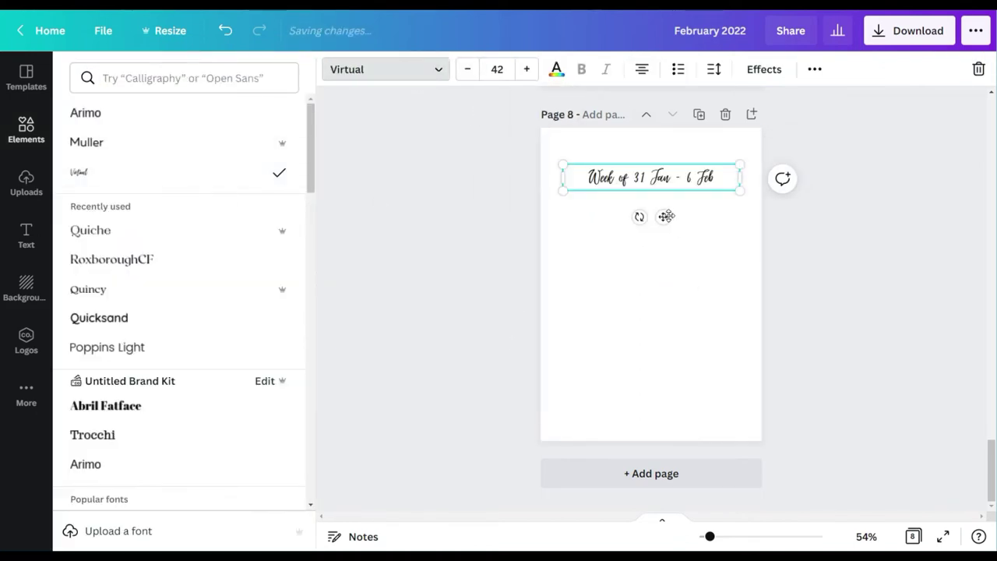
click(497, 69)
click(502, 280)
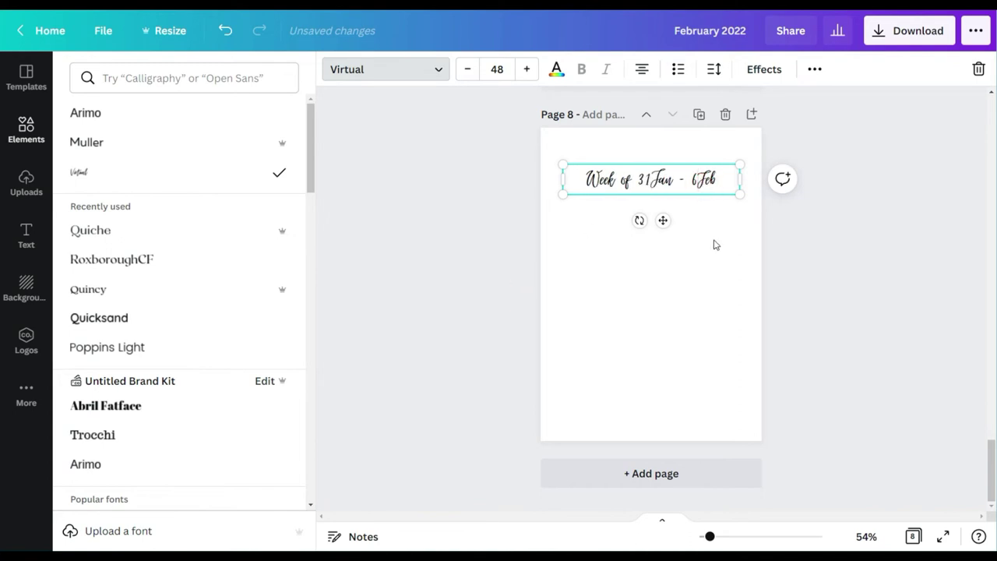
drag(662, 220, 663, 207)
click(681, 251)
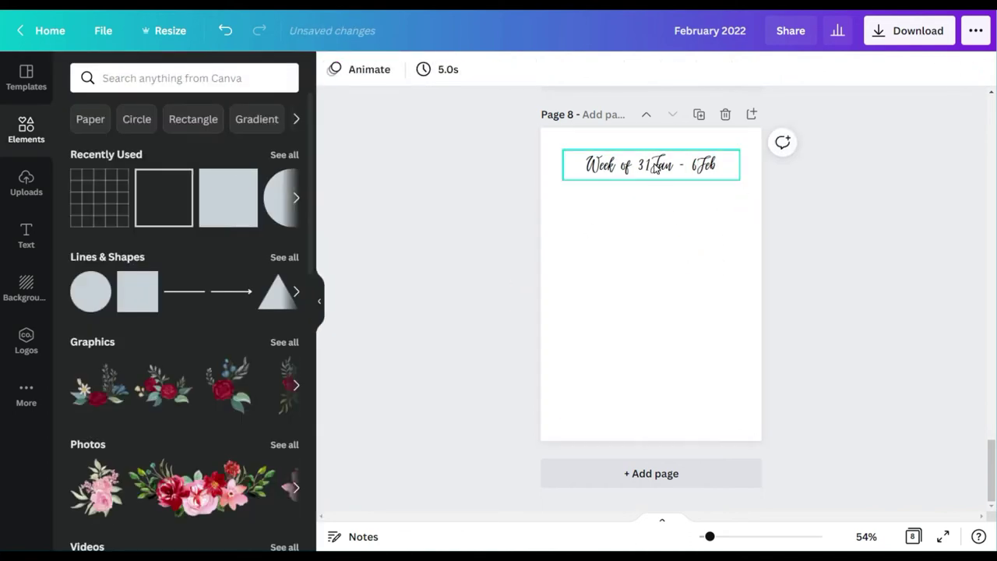
Step: Add an outlined square in the document's light grey-blue beneath the week heading, sized to about 59.2 along the left margin
click(180, 179)
click(333, 70)
click(242, 146)
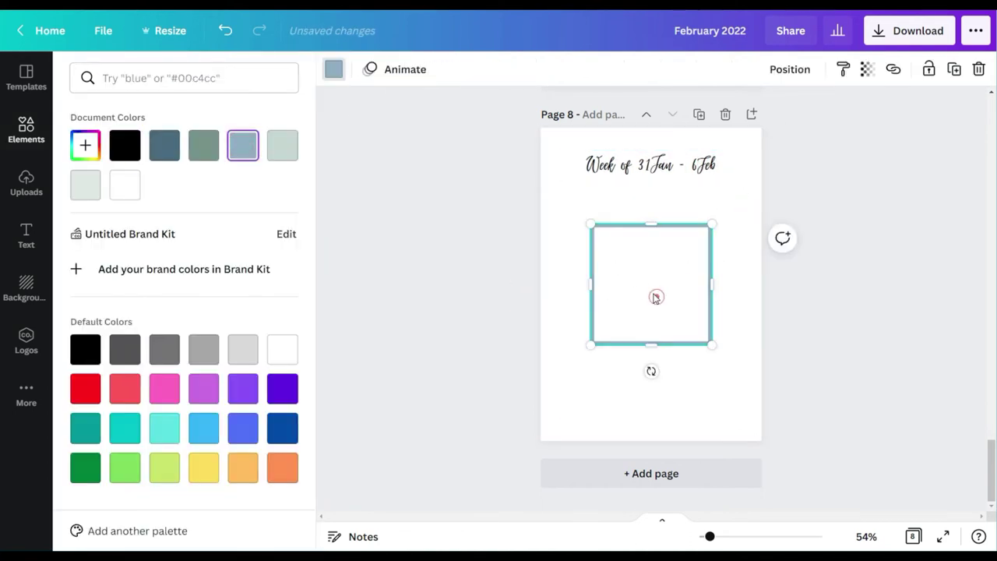
drag(654, 296, 648, 271)
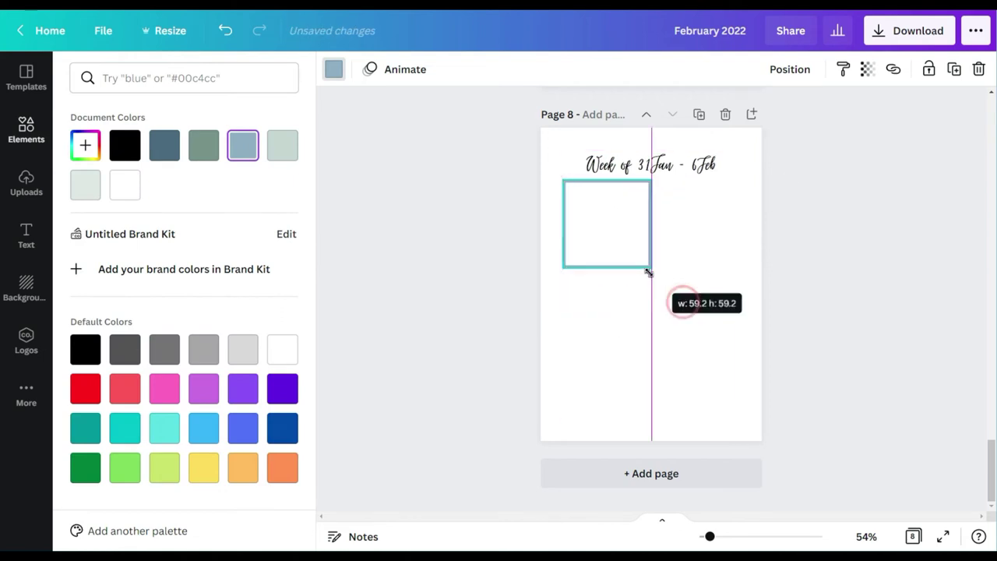
Step: Duplicate the outlined box beside the first one and reshape the boxes into small rectangles
click(953, 69)
drag(617, 230, 700, 217)
click(620, 250)
drag(646, 263, 619, 236)
drag(620, 208, 647, 206)
drag(605, 236, 605, 263)
Step: Stack duplicates of the outlined box down the page's left side to form a column of four
drag(686, 219, 597, 311)
click(603, 225)
mouse_move(646, 266)
mouse_down()
mouse_move(634, 258)
mouse_move(641, 253)
mouse_up()
drag(641, 218, 611, 359)
key(ctrl+z)
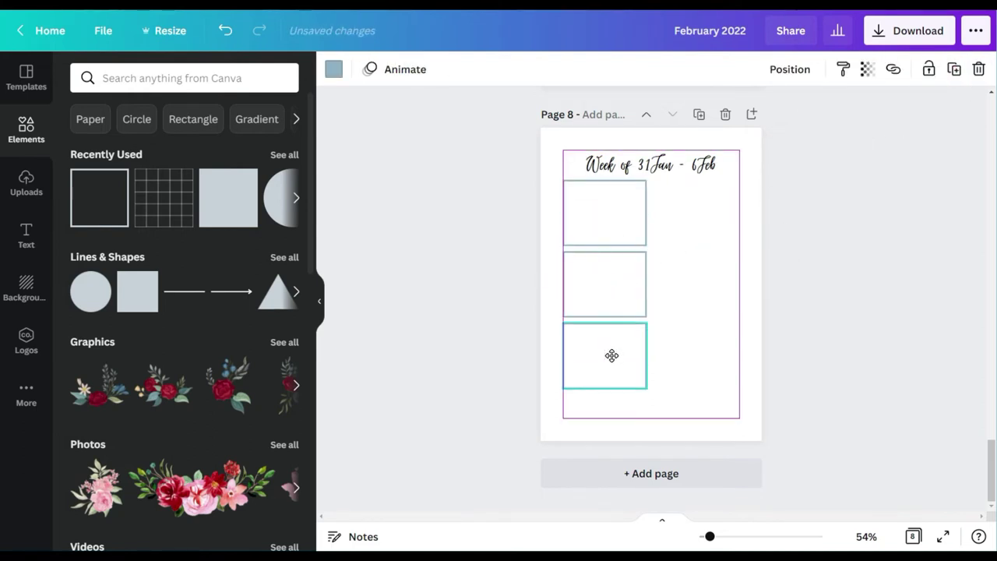
click(954, 69)
Step: Shorten the top box to about 38.5 high and delete the boxes stacked below it
click(605, 237)
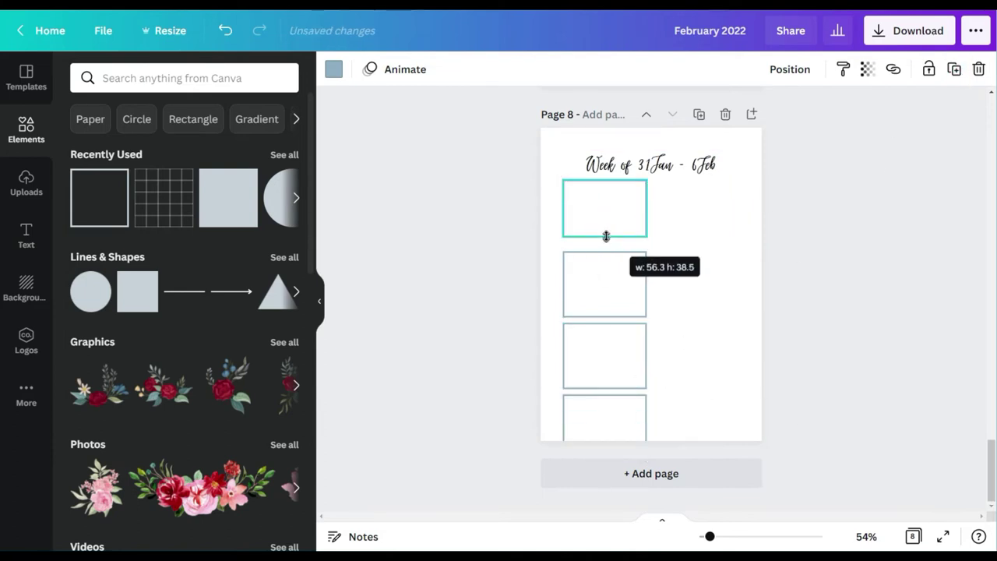
drag(670, 283, 615, 424)
click(979, 68)
Step: Duplicate the shortened box three times to form an evenly spaced column of four down the left margin
click(606, 236)
click(954, 69)
drag(614, 213, 607, 264)
click(954, 70)
click(954, 70)
Step: Move the week heading up so it clears the first box
click(701, 317)
click(662, 166)
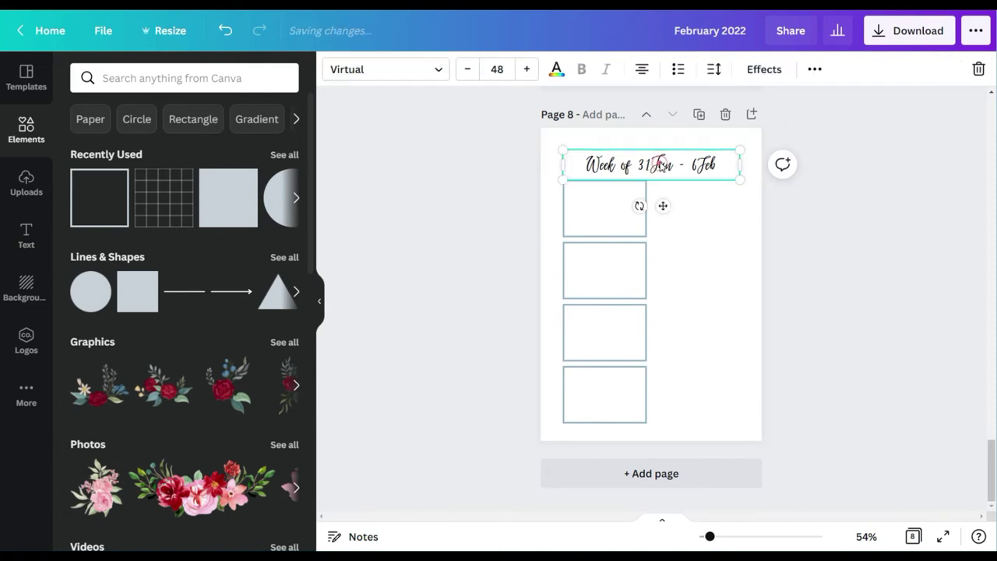
drag(662, 206, 662, 190)
click(676, 244)
Step: Move the four-box column up and duplicate it as a second column alongside, with both columns filling the space beneath the heading
drag(533, 187, 632, 397)
drag(615, 408, 614, 402)
click(954, 69)
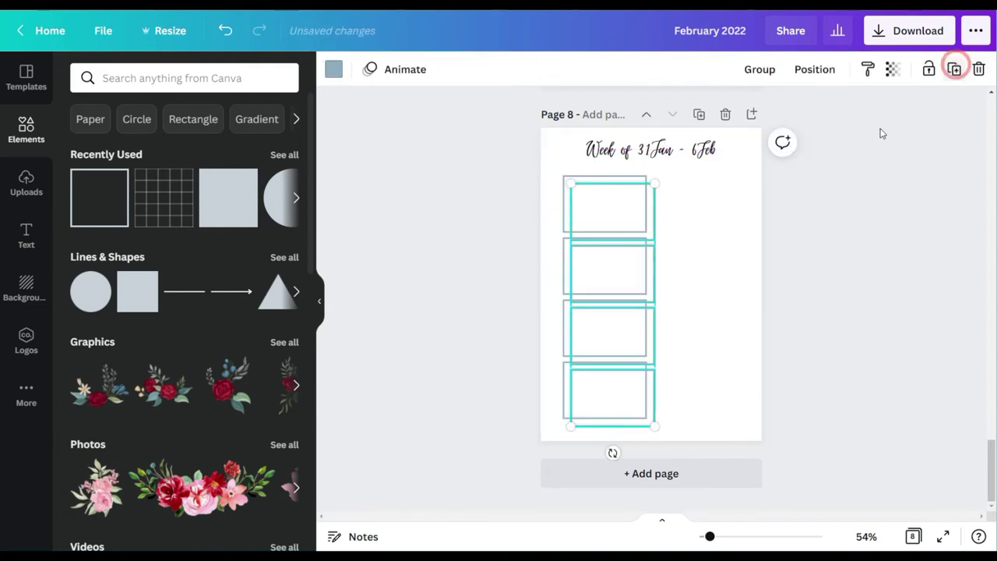
drag(610, 205, 691, 195)
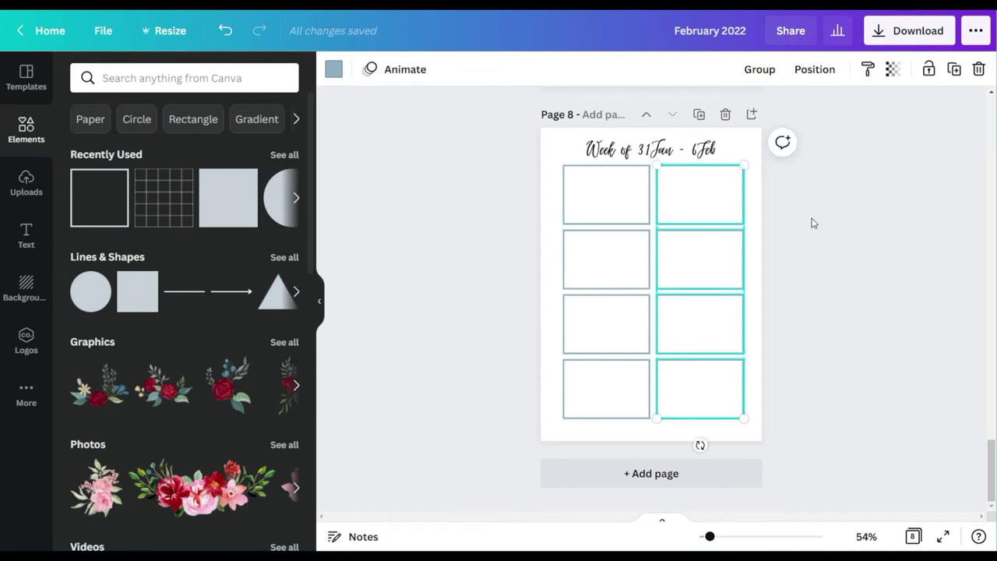
Step: Shift all eight boxes together slightly so the grid sits centred on the page
drag(833, 191, 600, 381)
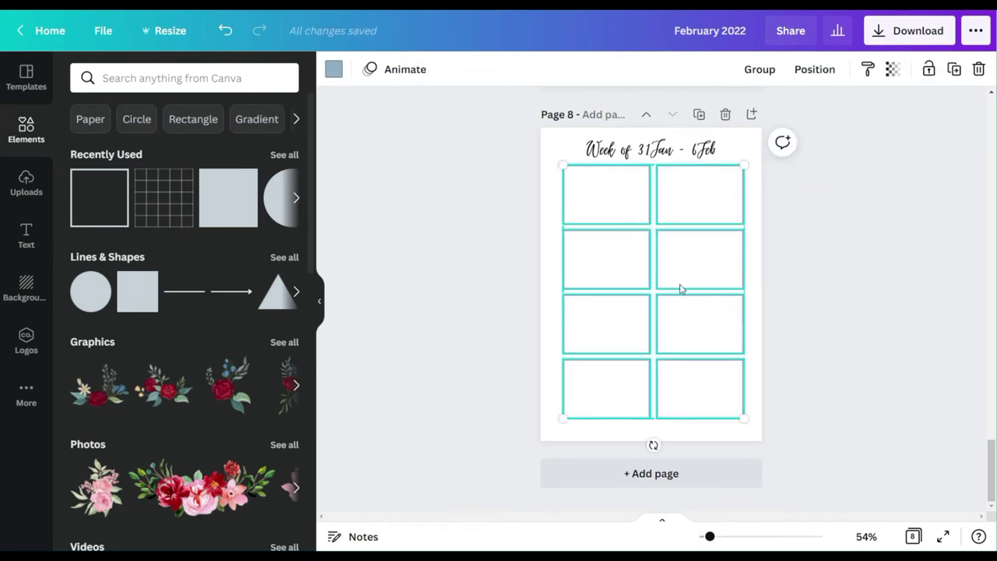
drag(688, 257, 687, 258)
click(834, 284)
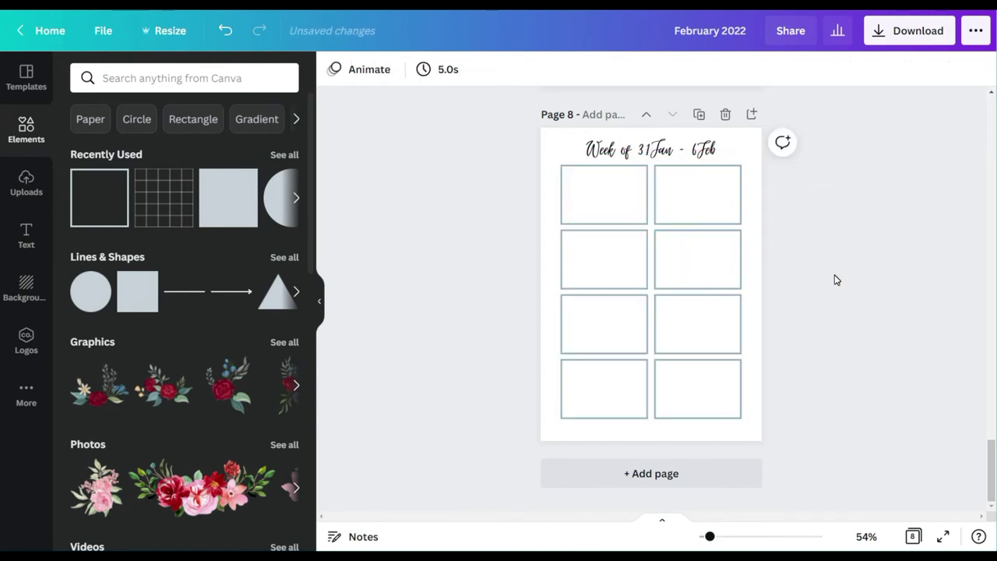
Step: Duplicate the week heading, set the copy to size 36 and change its text to "Notes"
click(615, 155)
click(815, 69)
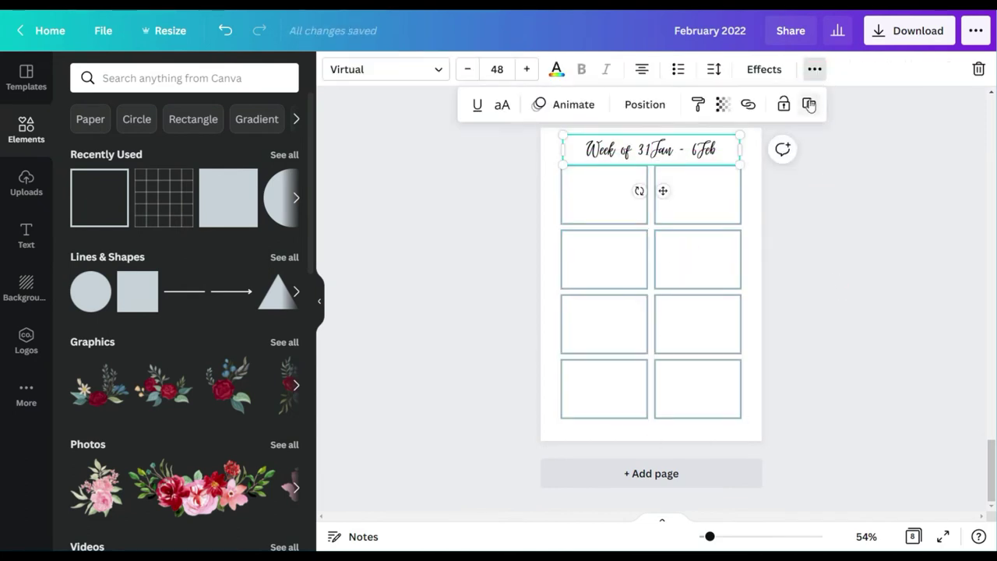
click(806, 105)
drag(672, 197, 685, 399)
click(497, 70)
click(496, 189)
double_click(685, 355)
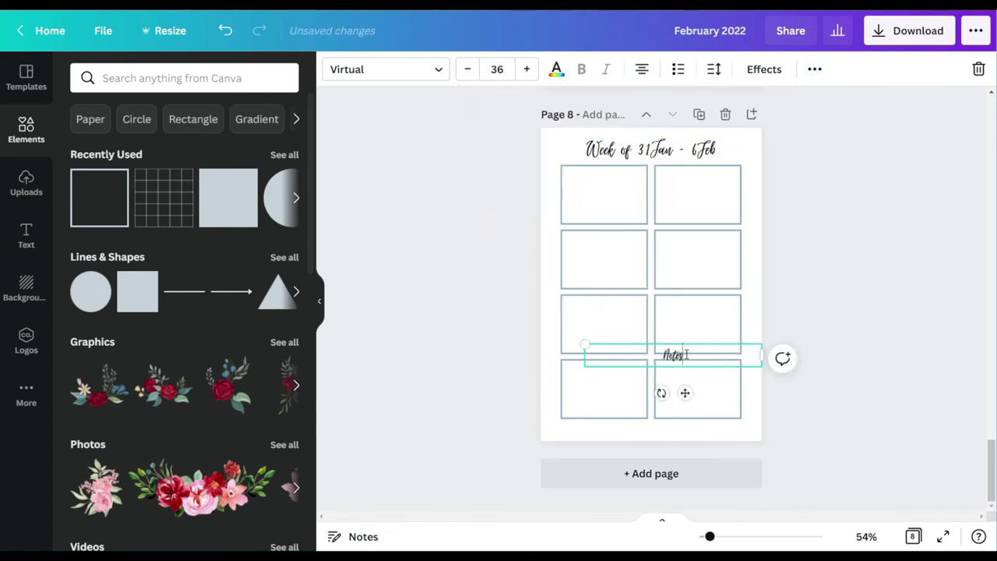
Step: Narrow the Notes text box and place it in the upper-left corner of the last box in the second column
drag(683, 360, 609, 358)
drag(608, 398, 680, 413)
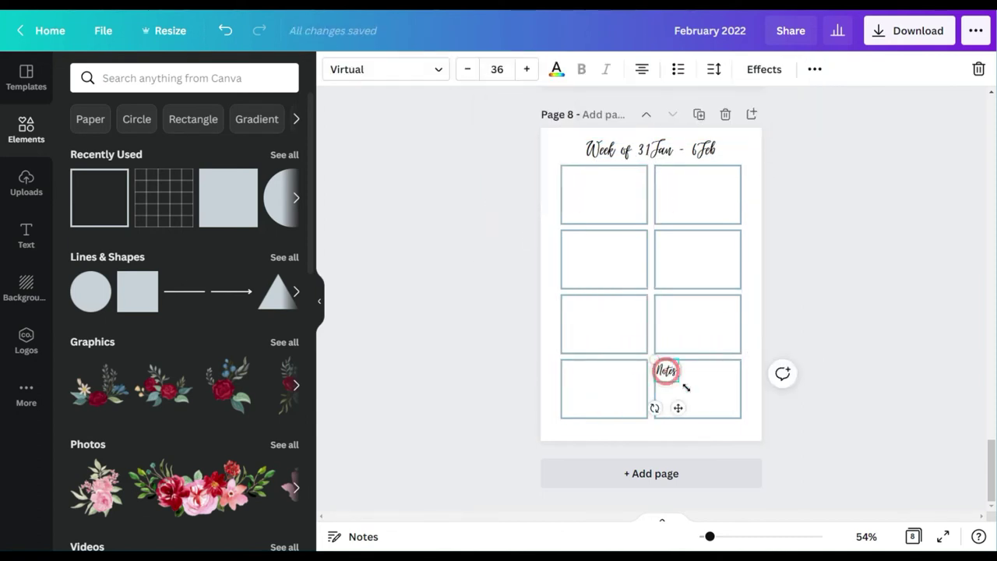
click(818, 314)
Step: Duplicate a habit label from the Weekly Planning page's Habits table and place the copy in the first box of page 8
scroll(812, 310, up, 2)
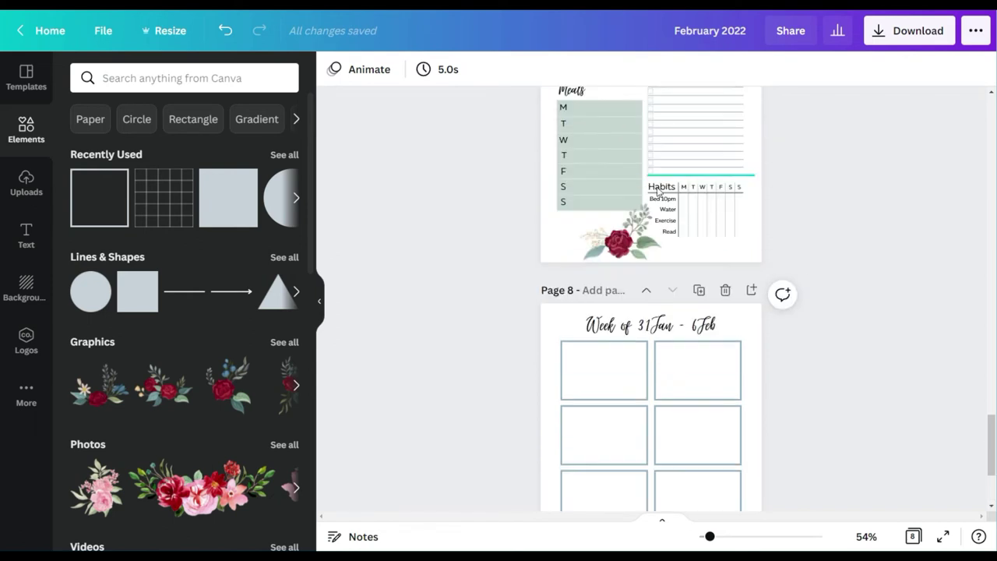
click(666, 213)
click(814, 68)
click(771, 107)
drag(688, 247, 590, 202)
scroll(677, 242, down, 2)
Step: Set the copied label to size 14, change it to "Monday" and left-align it in the first box's upper corner
click(497, 69)
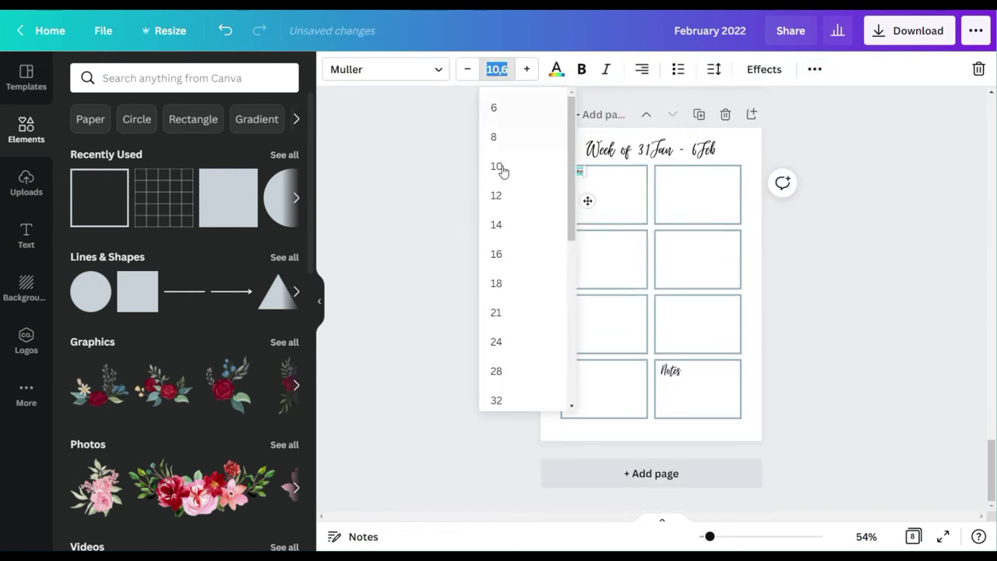
click(500, 195)
click(496, 75)
click(500, 224)
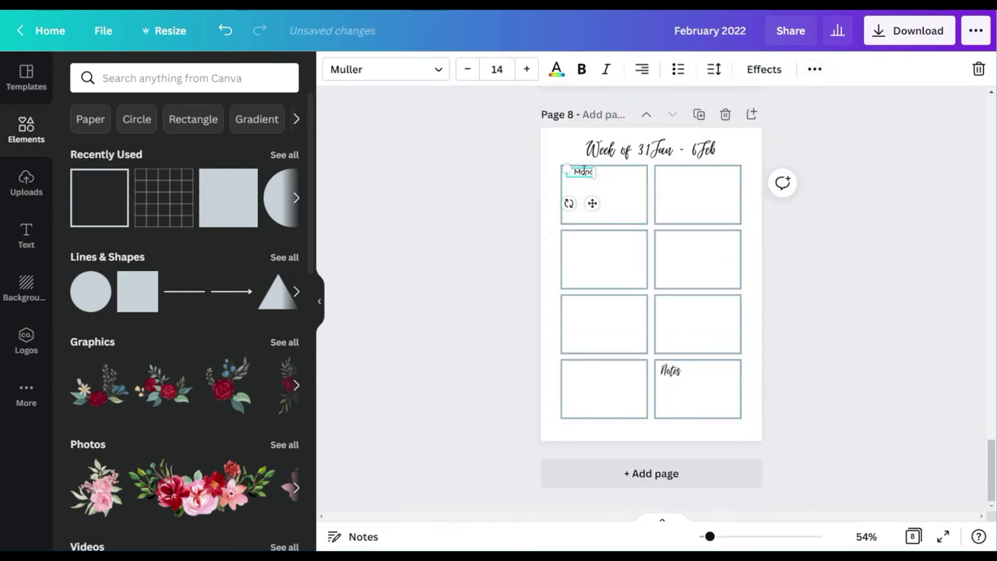
drag(594, 175, 598, 173)
click(642, 68)
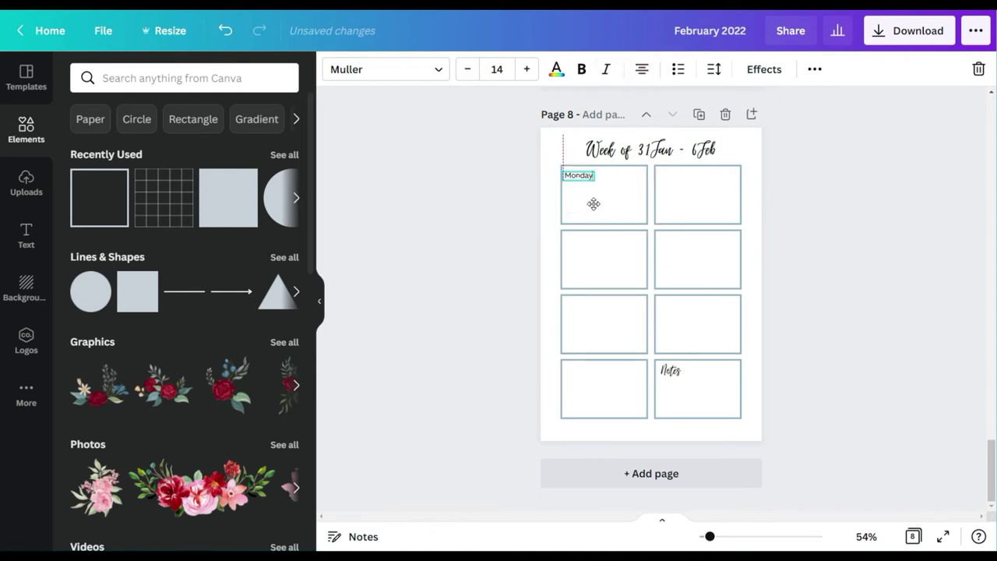
Step: Duplicate the Monday label into the box beside it, level with the original, and change the text to "Tuesday"
drag(709, 536, 741, 536)
scroll(579, 402, up, 4)
drag(428, 315, 735, 303)
click(814, 70)
click(810, 104)
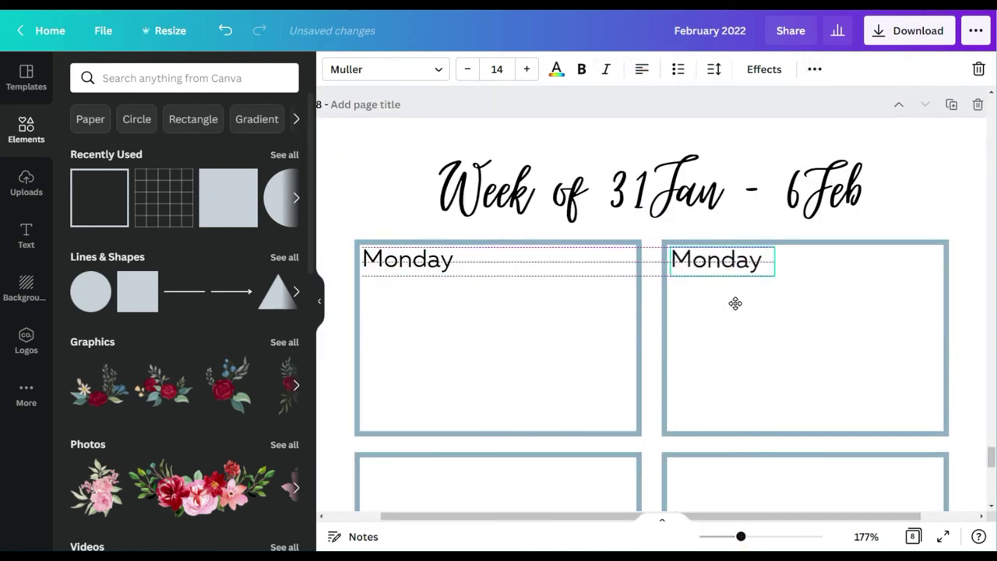
double_click(730, 261)
text(Tues)
Step: Duplicate the Tuesday label into the first box of the second row and change it to "Wednesday"
click(823, 71)
click(809, 104)
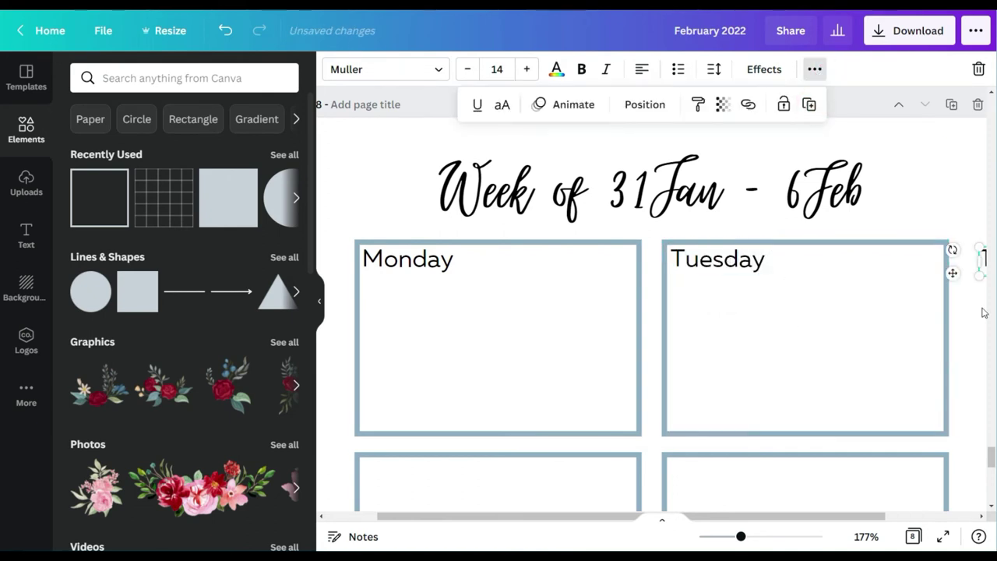
scroll(469, 327, down, 2)
drag(953, 275, 336, 313)
double_click(410, 292)
text(Wedne)
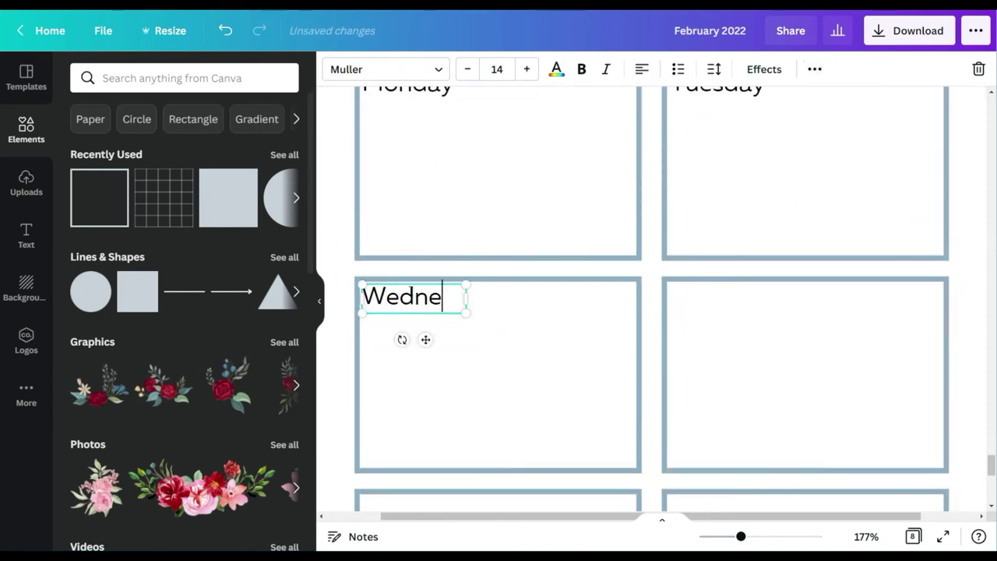
text(sday)
Step: Label the remaining day boxes "Thursday", "Friday", "Saturday" and "Sunday", each in its box's upper-left corner
text(Sunday)
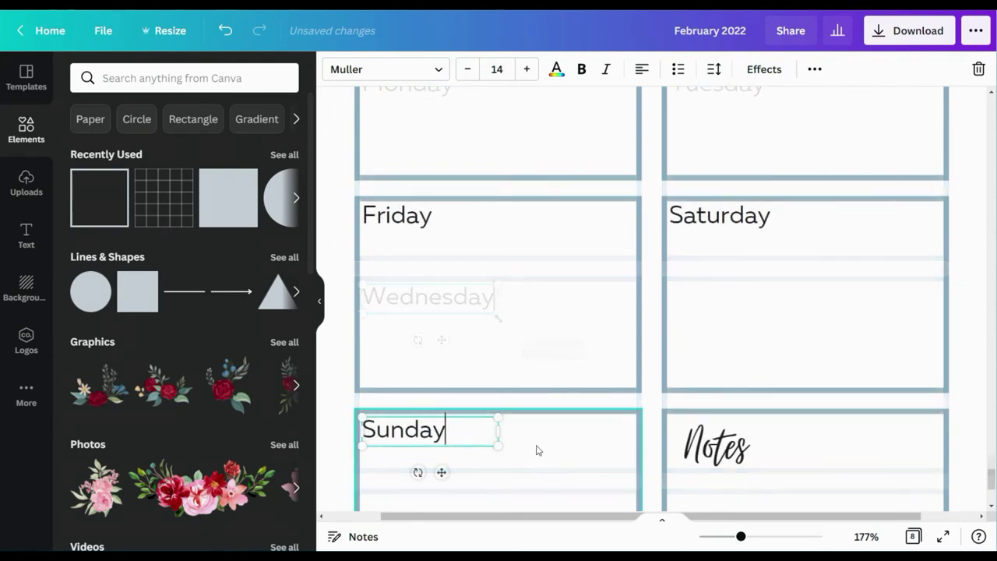
click(866, 536)
click(857, 465)
Step: Replace the outlined box behind Notes with a filled square fitted to the same space and coloured pale green
click(718, 410)
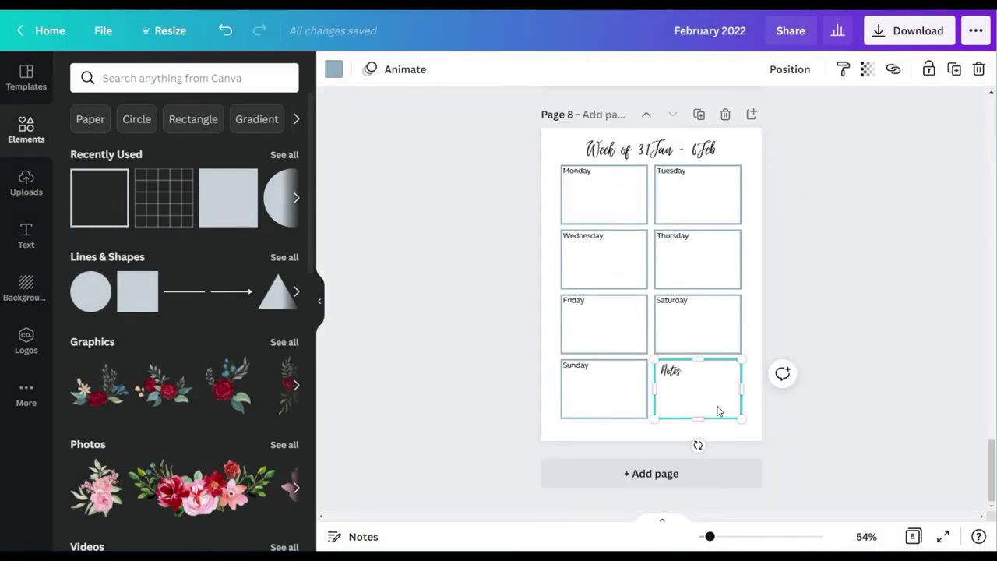
click(979, 70)
drag(228, 187, 700, 427)
drag(779, 480, 744, 388)
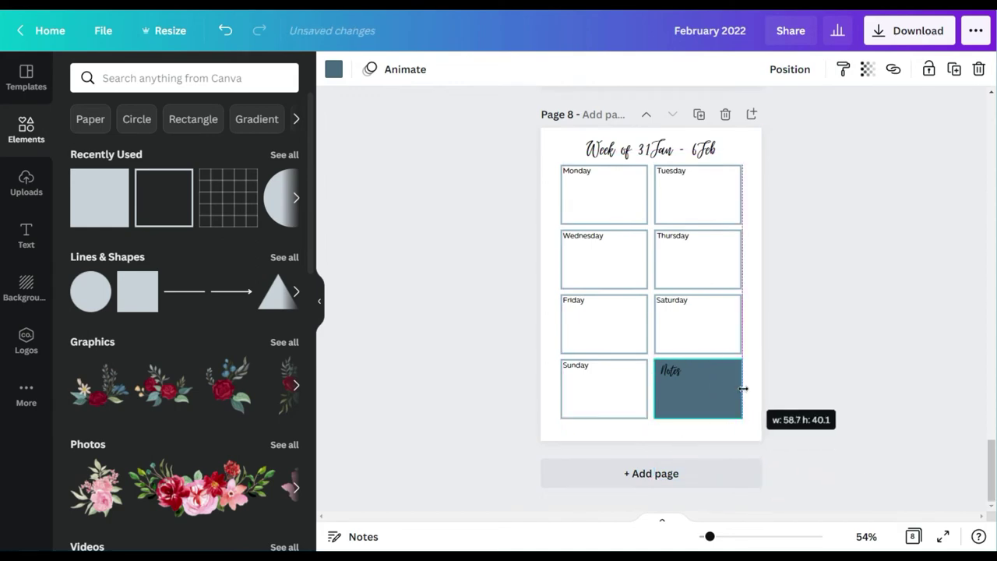
click(334, 70)
click(272, 139)
click(815, 265)
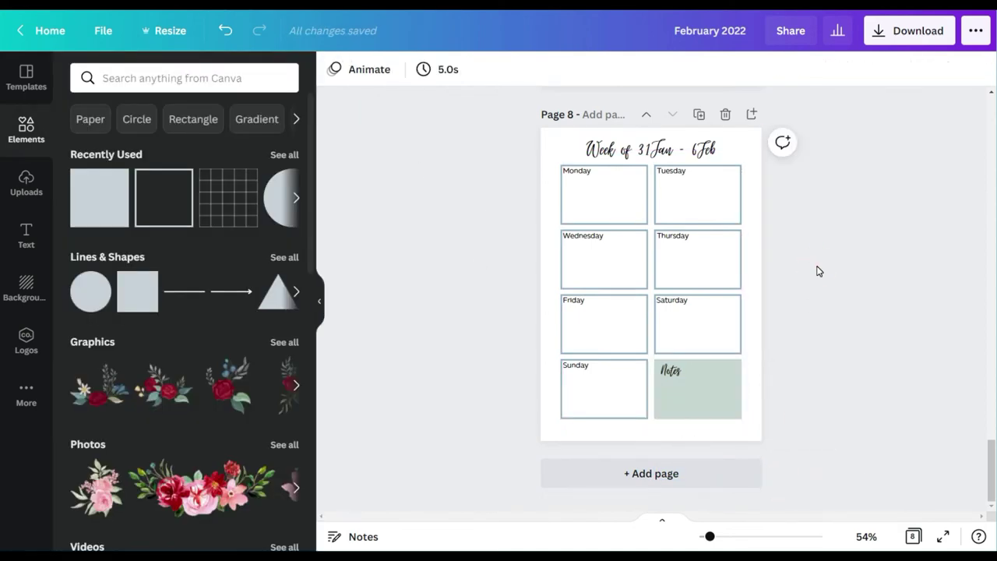
Step: Copy the double red rose bouquet from page 1 to page 8's upper-right corner and turn it upright
scroll(836, 341, up, 5)
scroll(834, 341, up, 20)
click(701, 327)
click(955, 70)
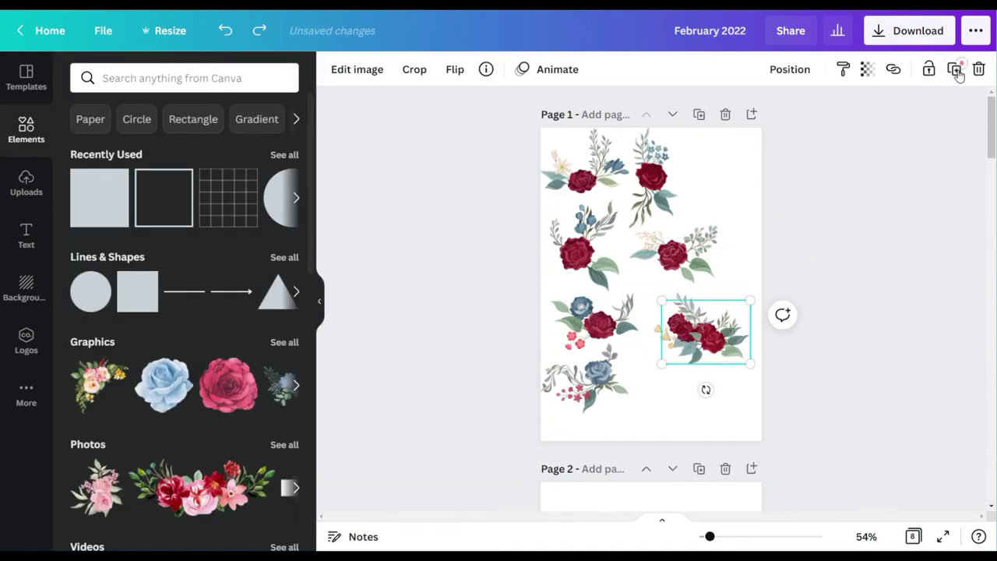
scroll(686, 342, down, 5)
drag(713, 329, 745, 178)
scroll(685, 340, down, 20)
drag(781, 143, 788, 168)
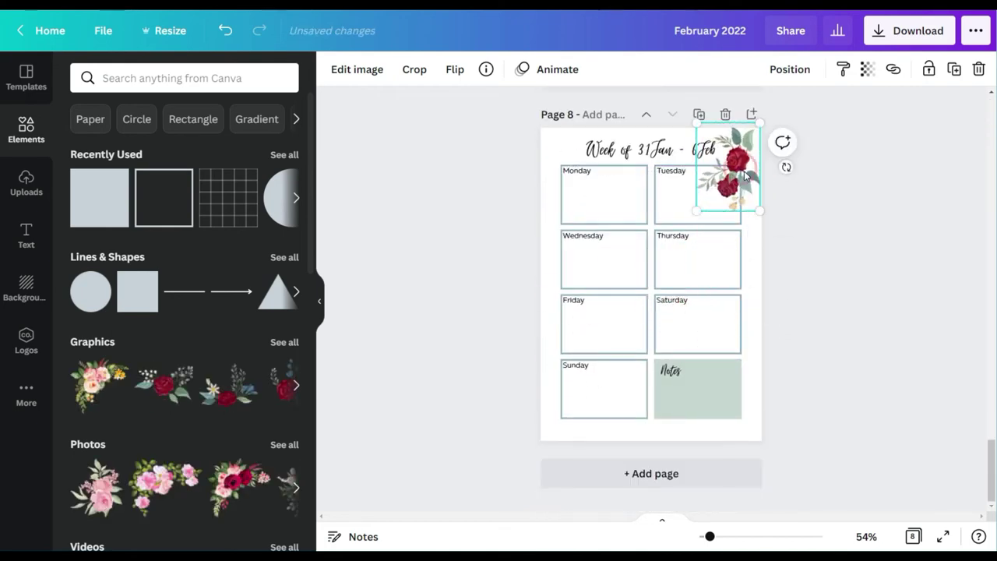
Step: Shrink the rose bouquet and adjust its rotation so it fits the corner beside the week heading
drag(696, 211, 718, 204)
click(823, 212)
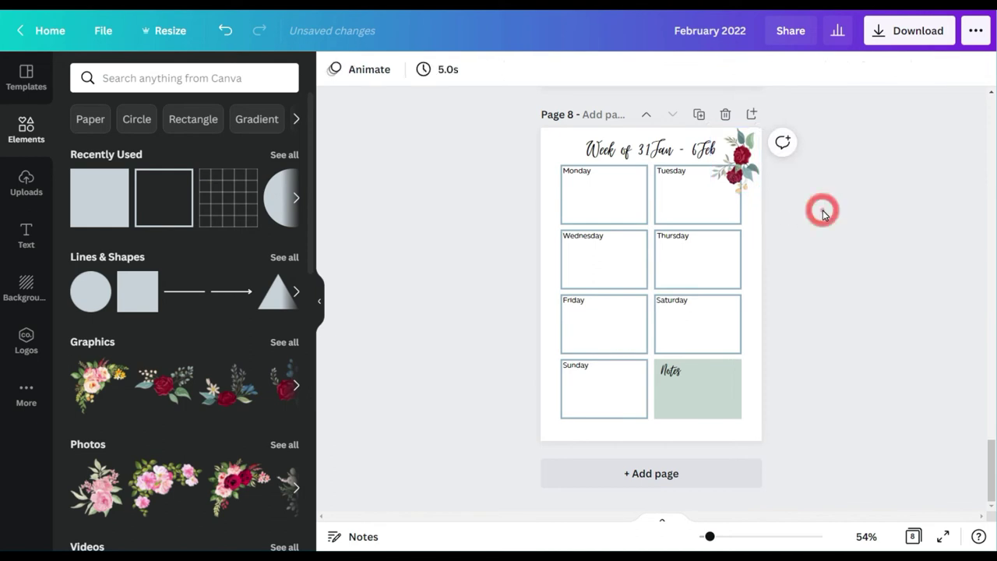
click(754, 185)
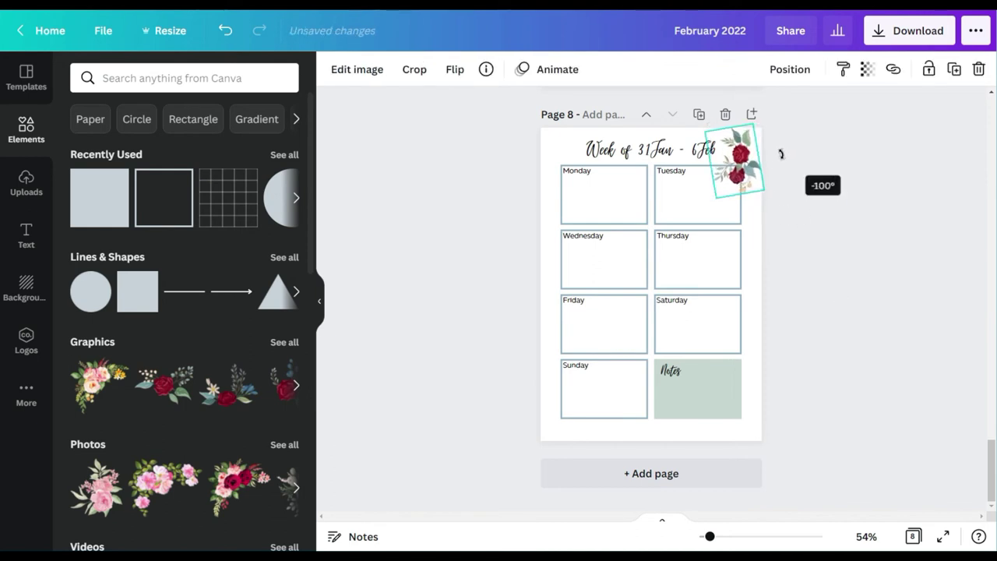
drag(781, 154, 785, 160)
click(805, 251)
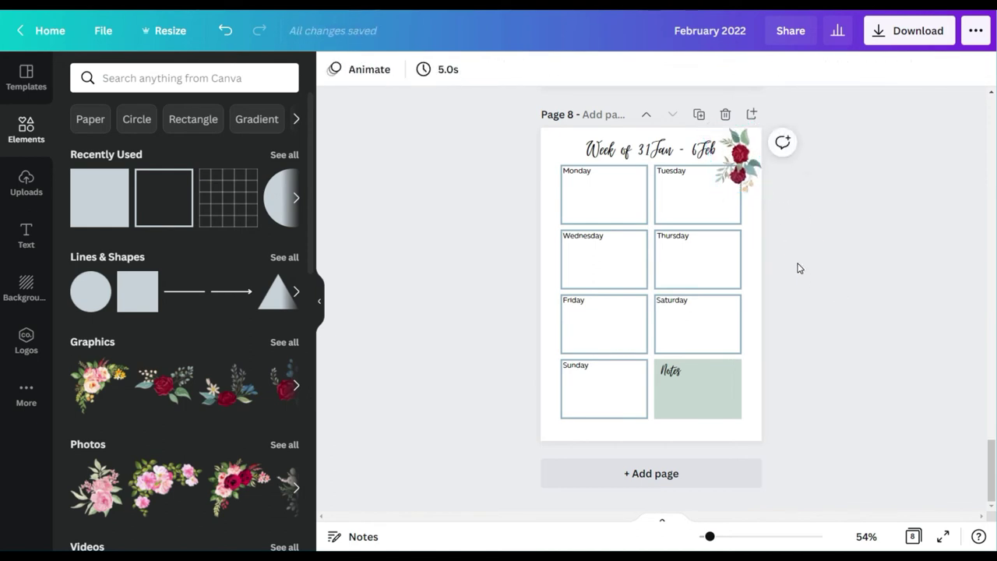
Step: Duplicate the Weekly Planning page and move the copy after the first weekly spread as page 9
scroll(797, 268, up, 5)
click(697, 185)
click(673, 207)
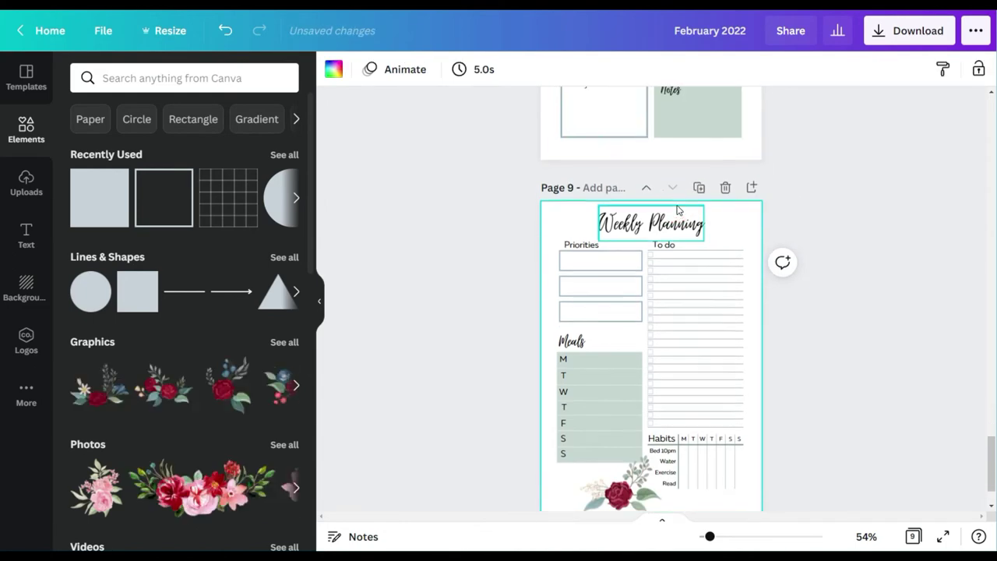
Step: Duplicate the weekly spread, move the copy to page 10 and change its heading to "Week of 7 Feb - 13 Feb"
scroll(679, 208, up, 4)
click(698, 187)
click(670, 201)
scroll(667, 200, down, 4)
click(655, 196)
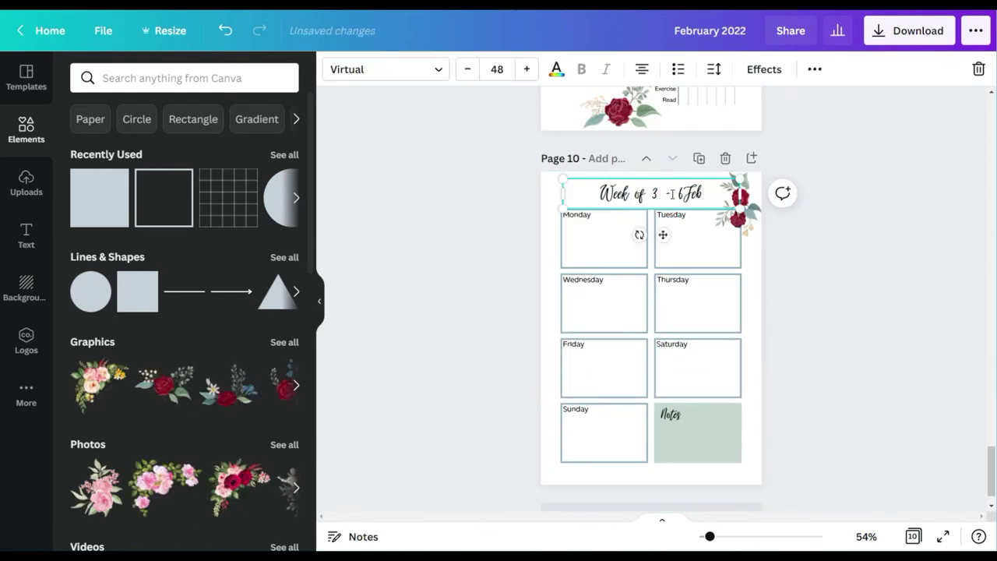
click(815, 286)
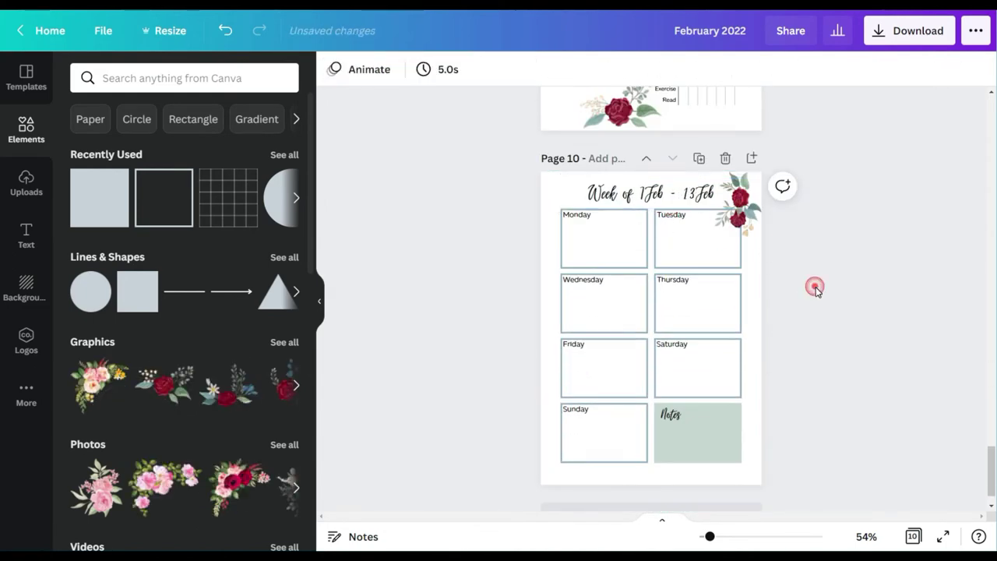
Step: Duplicate the Weekly Planning page again and move the copy after the 13 Feb spread as page 11
scroll(816, 286, up, 3)
click(696, 155)
click(674, 161)
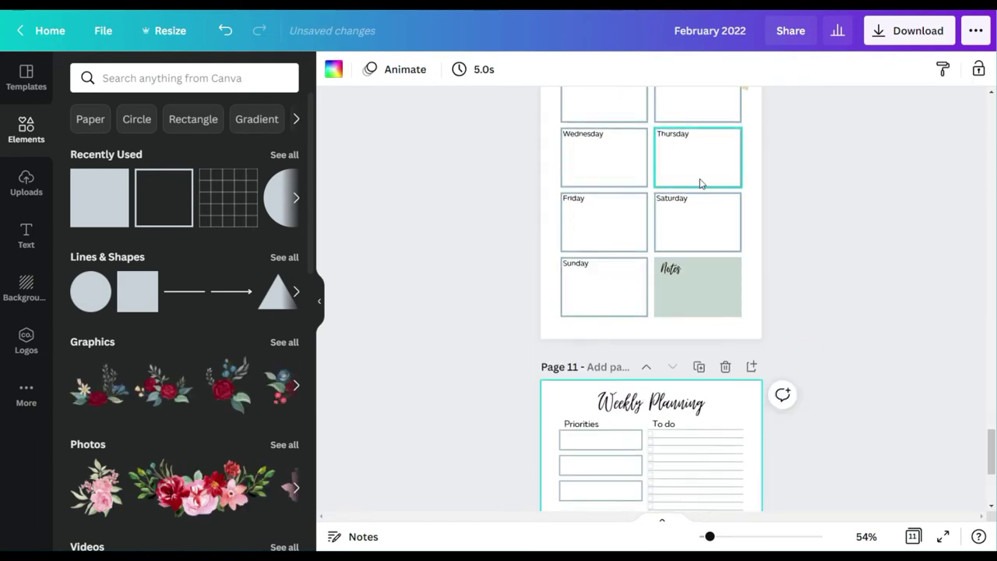
Step: Duplicate the page 10 weekly spread, move the copy to page 12 and change its heading to "Week of 14 Feb - 20 Feb"
scroll(701, 187, up, 3)
click(700, 249)
click(672, 246)
scroll(663, 243, down, 3)
click(646, 260)
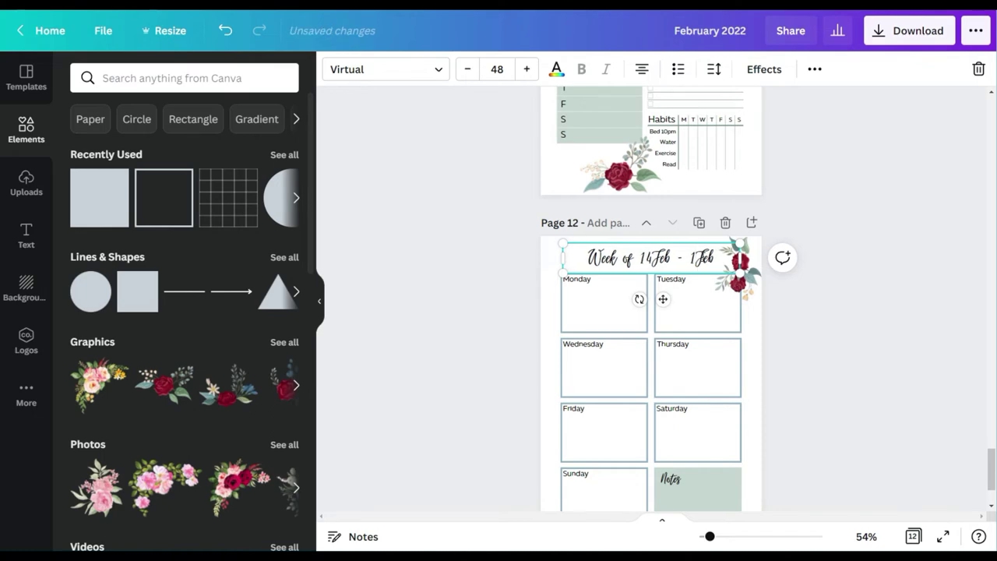
click(845, 386)
Step: Duplicate the page 11 Weekly Planning page and move the copy after the 20 Feb spread as page 13
scroll(841, 374, up, 4)
click(697, 208)
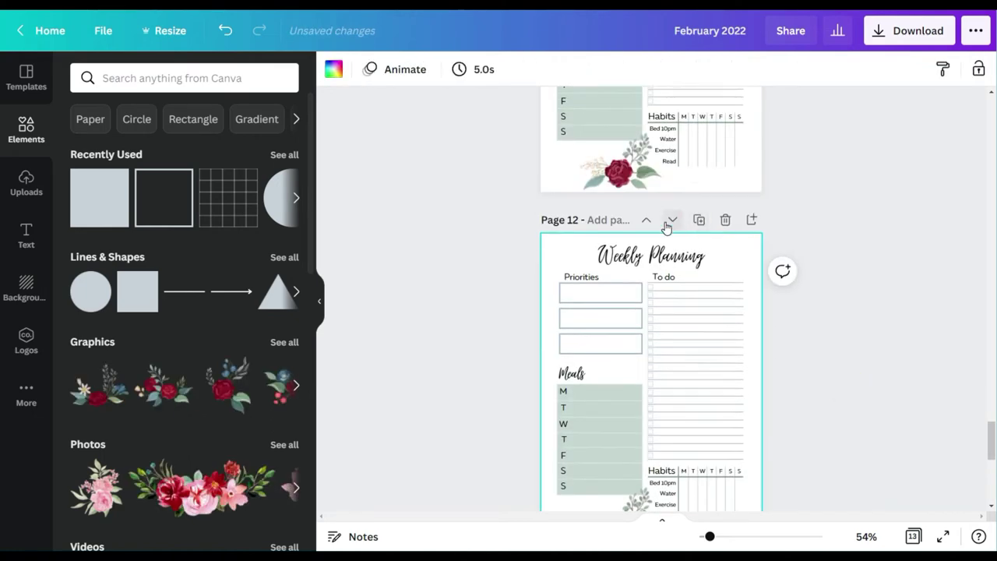
click(671, 223)
Step: Duplicate the "Week of 14 Feb - 20 Feb" spread and move the copy to the end as page 14
scroll(707, 216, down, 1)
click(700, 134)
click(672, 135)
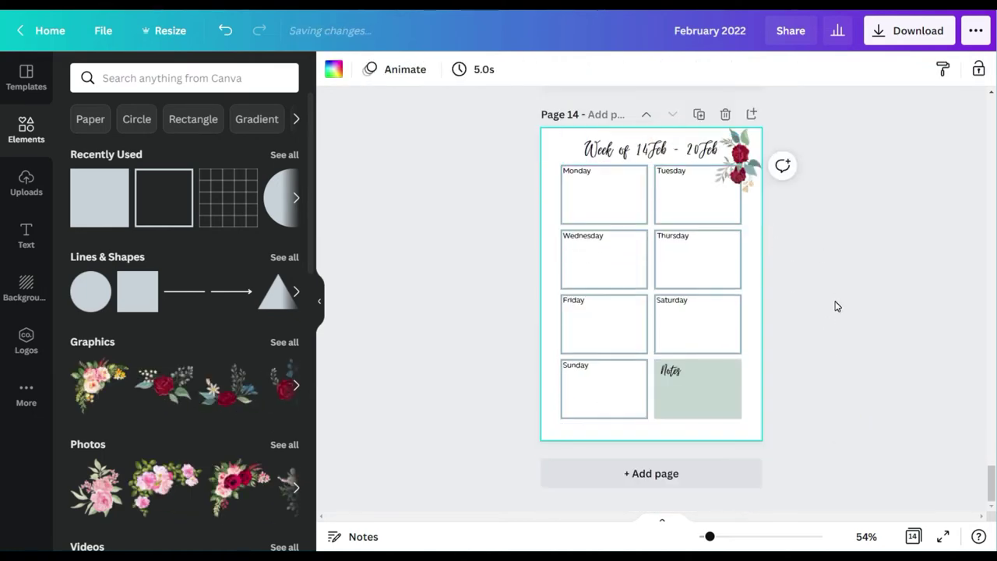
Step: Change the copied weekly spread's heading to the week starting 21 Feb and check the page order in the overview of all pages
click(651, 153)
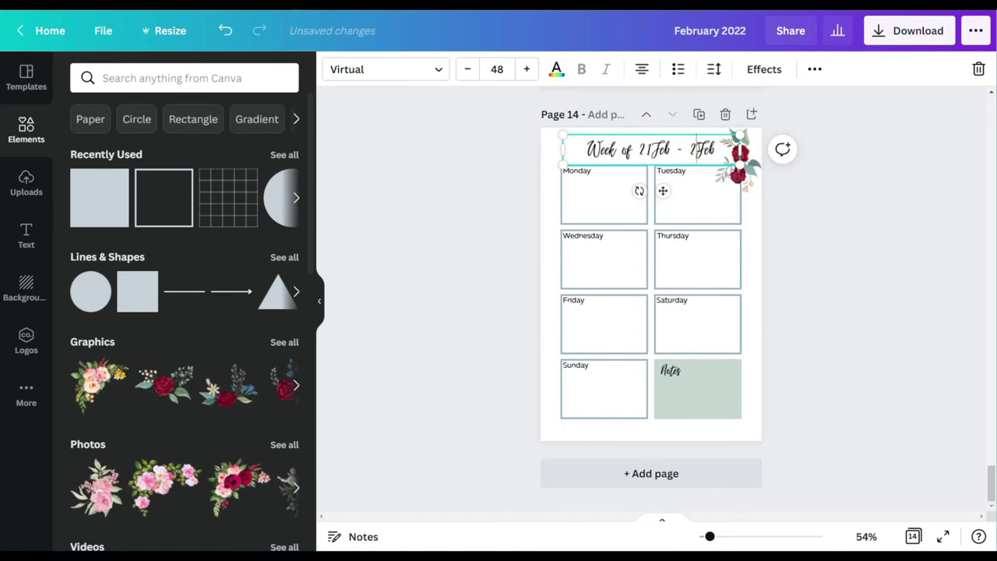
click(816, 252)
click(913, 536)
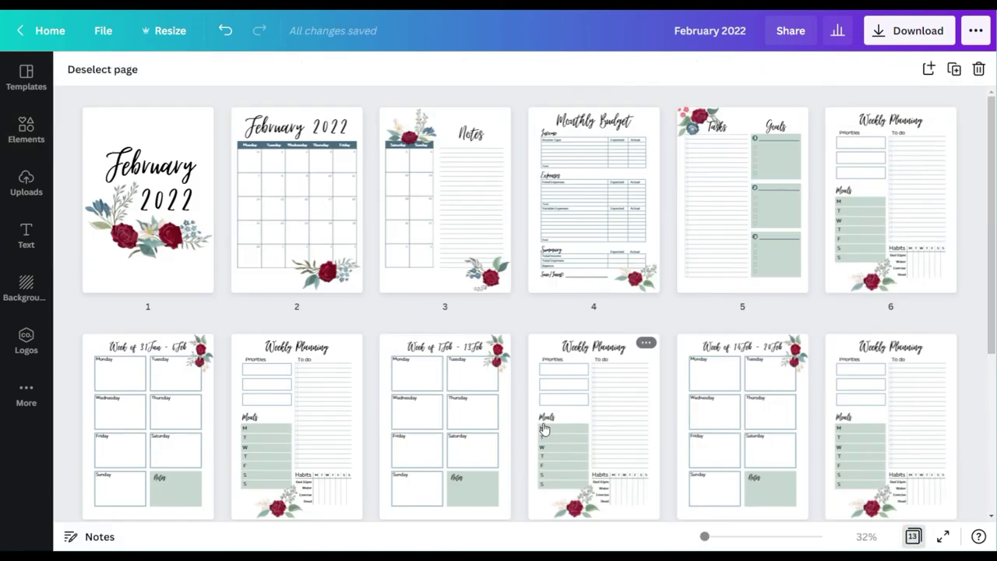
scroll(544, 429, down, 4)
click(912, 536)
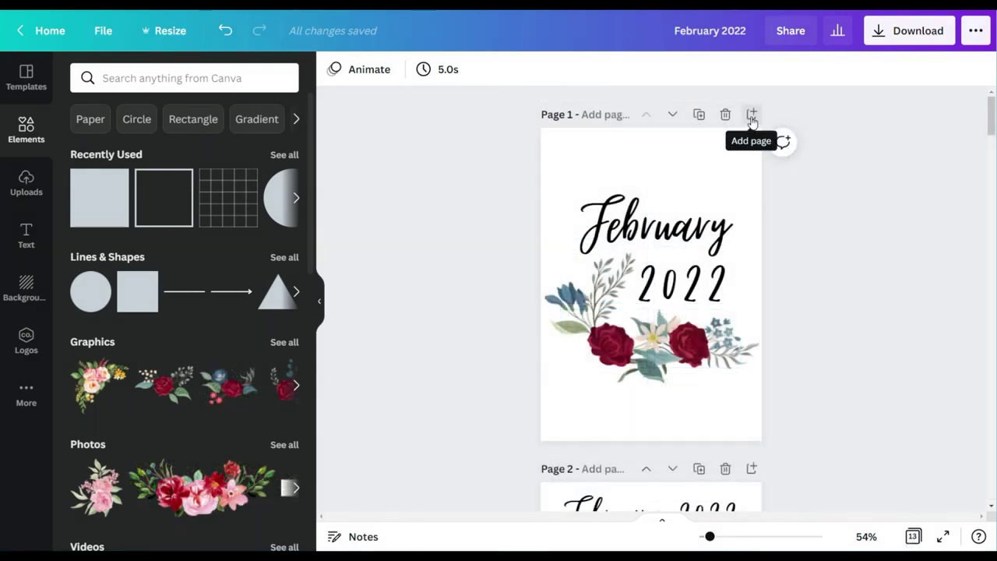
Step: Insert a blank page after every planner page, from the February 2022 cover through the last weekly spread
click(751, 116)
scroll(838, 202, down, 4)
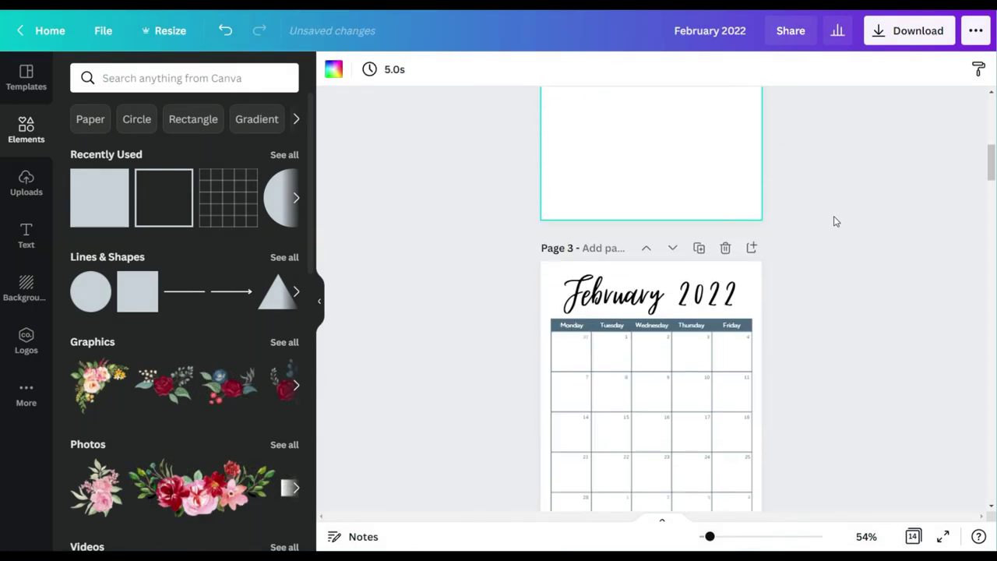
scroll(833, 222, down, 1)
click(751, 141)
scroll(797, 192, down, 4)
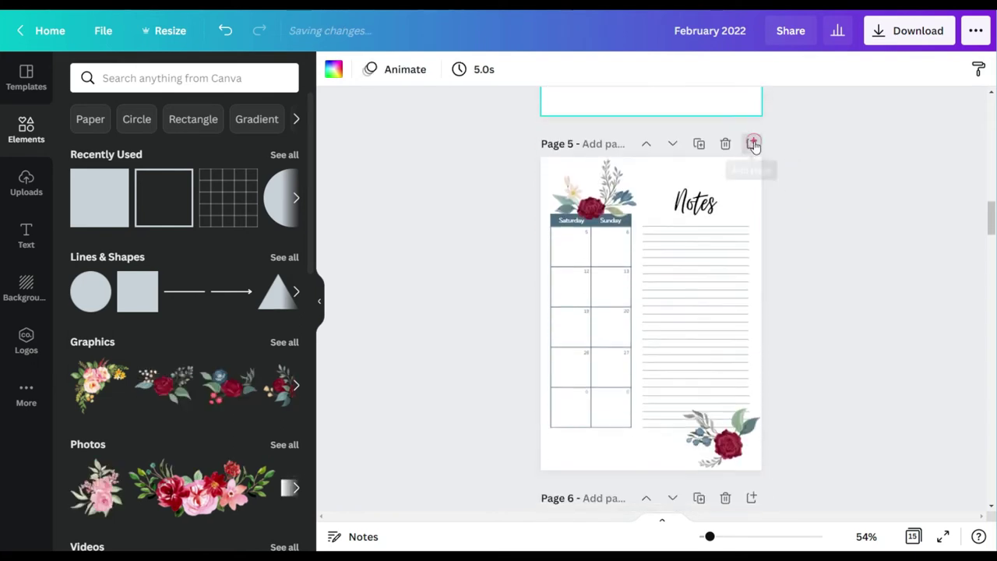
click(752, 143)
scroll(839, 176, down, 5)
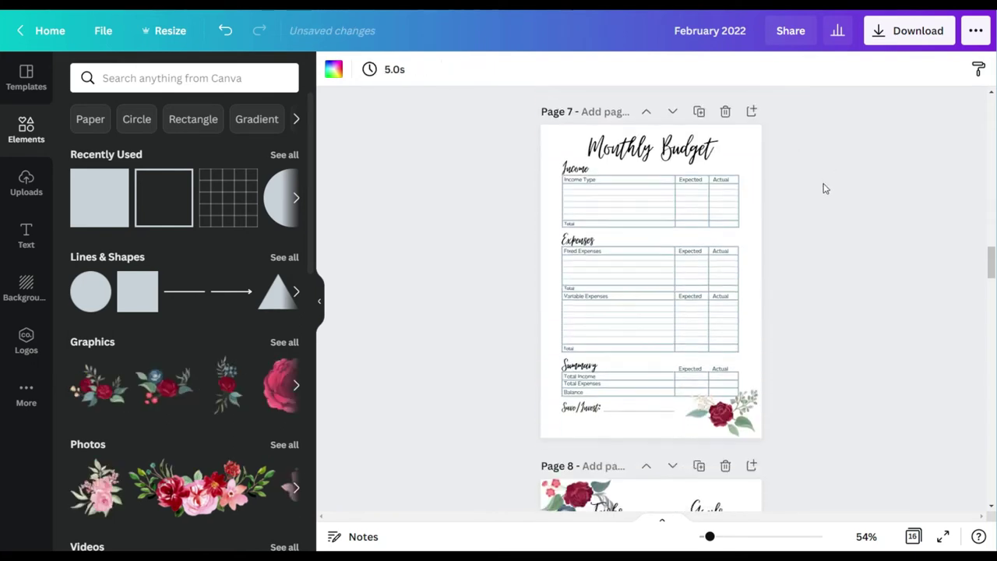
click(752, 113)
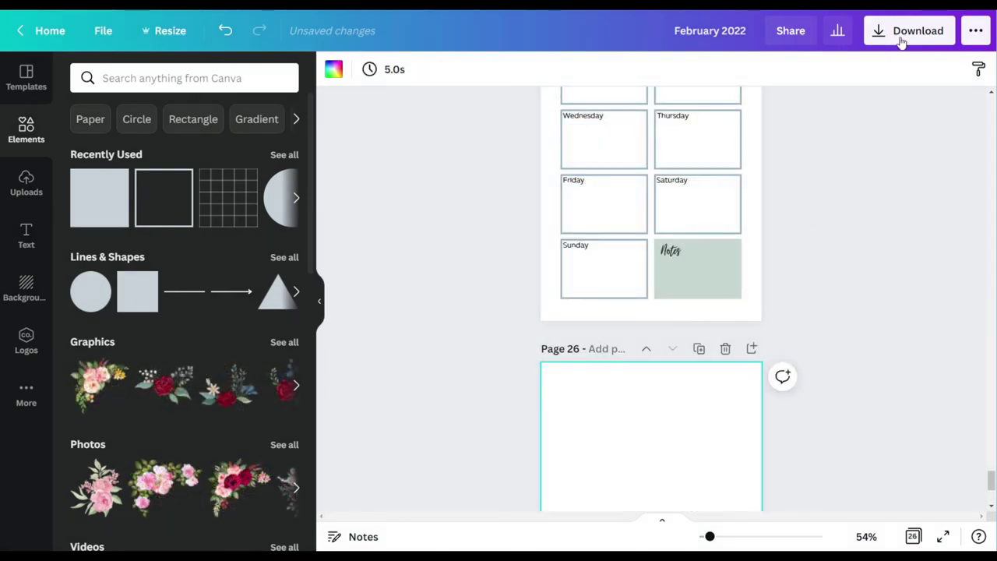
Step: Download all pages as a PDF Print file and open the downloaded February 2022.pdf
click(903, 35)
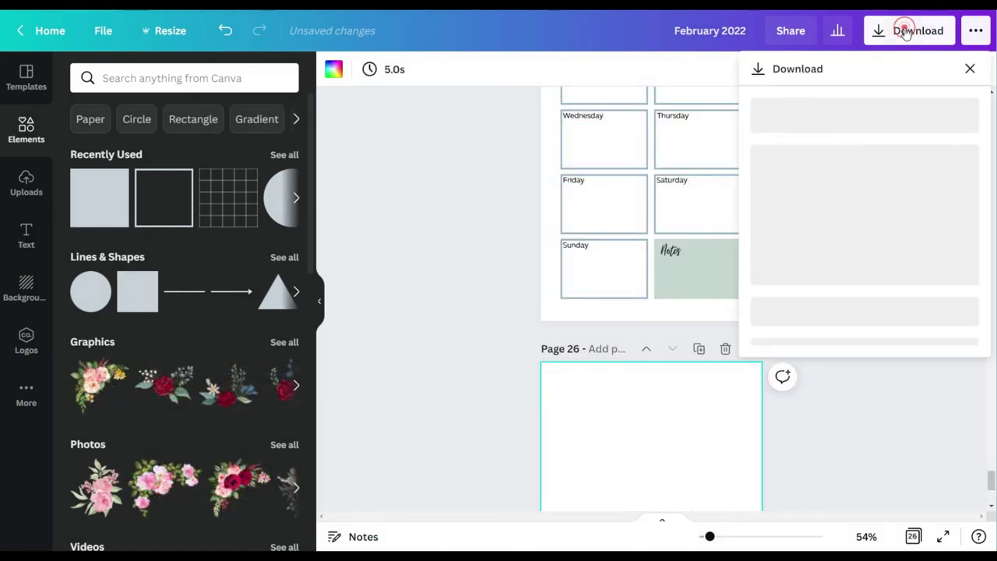
click(839, 134)
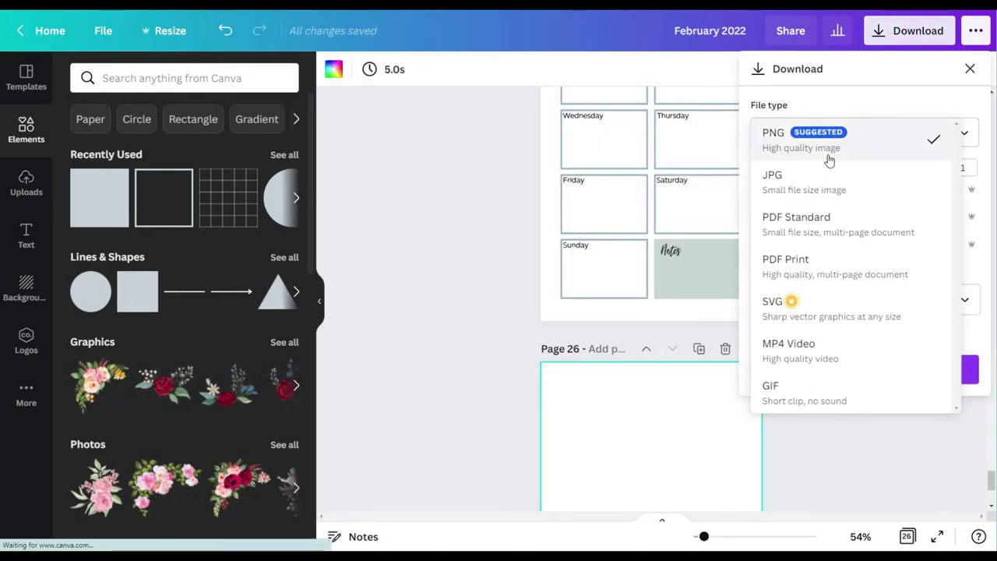
click(813, 263)
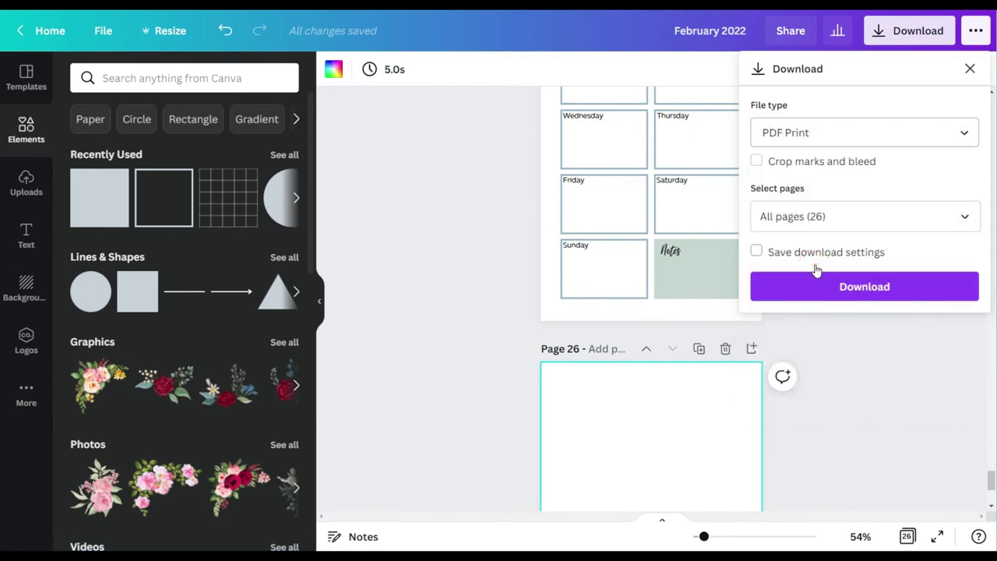
click(816, 286)
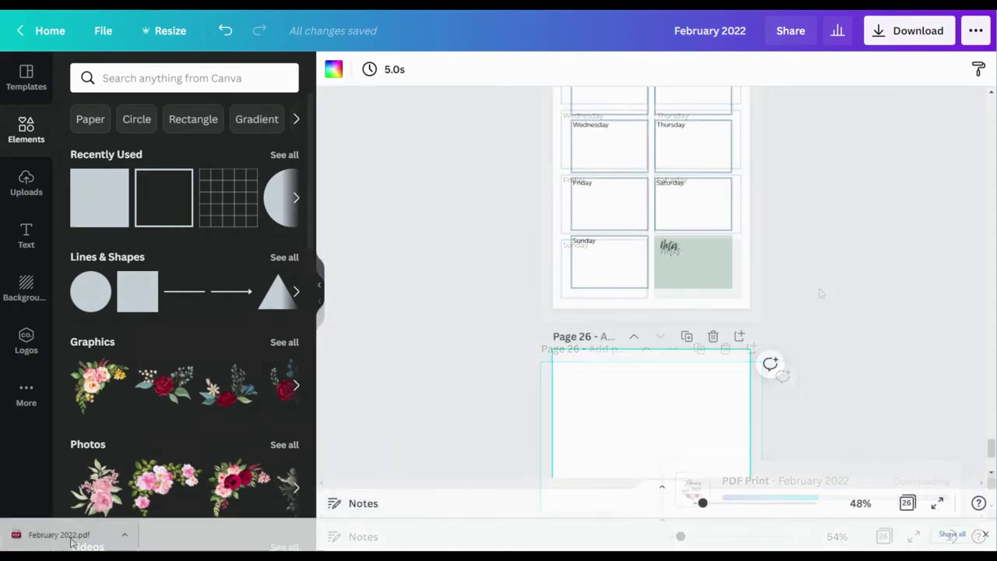
click(70, 537)
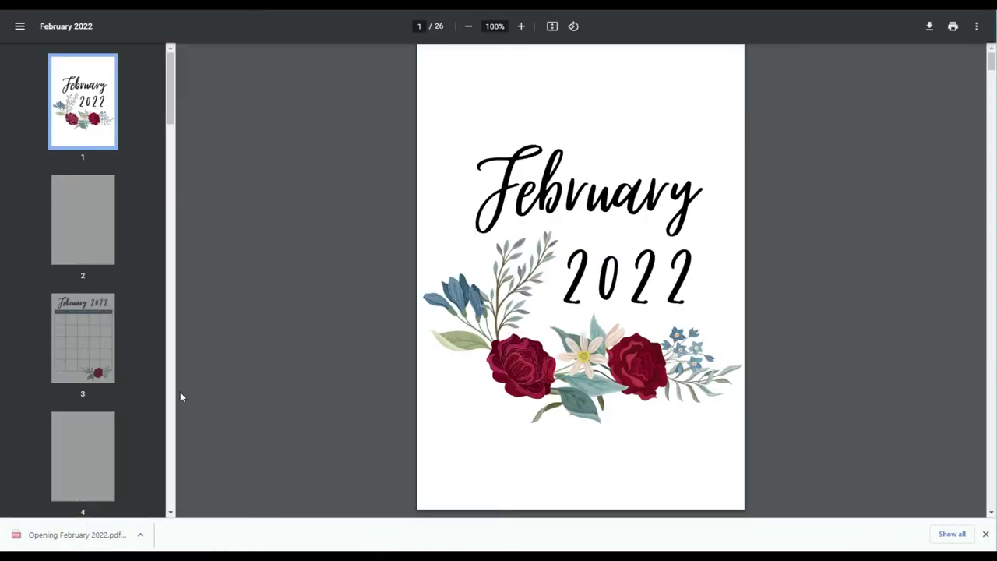
Step: Print only page 1, the cover, in color on A4 with 2 pages per sheet and the scale set to Fit to paper
click(955, 27)
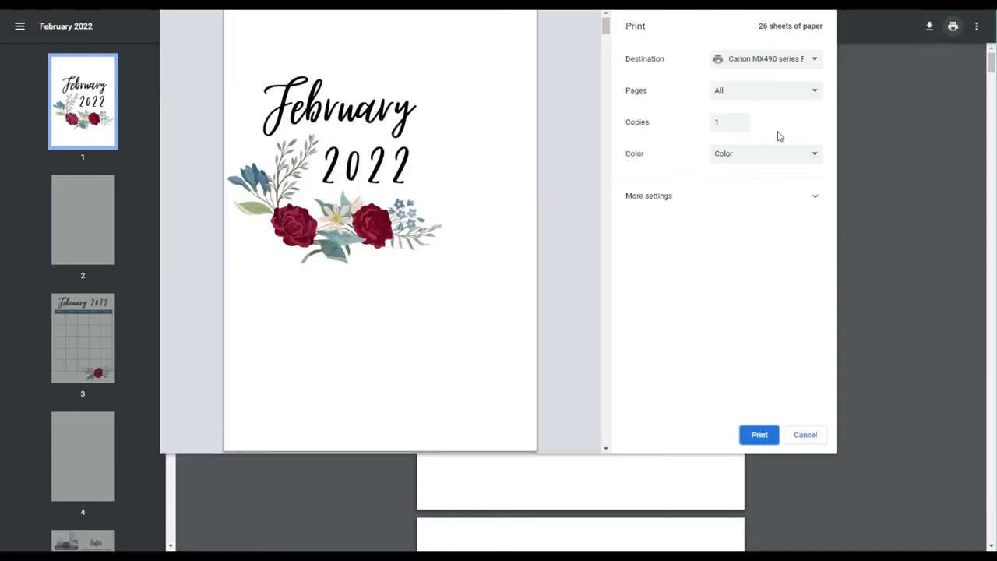
click(760, 91)
click(736, 132)
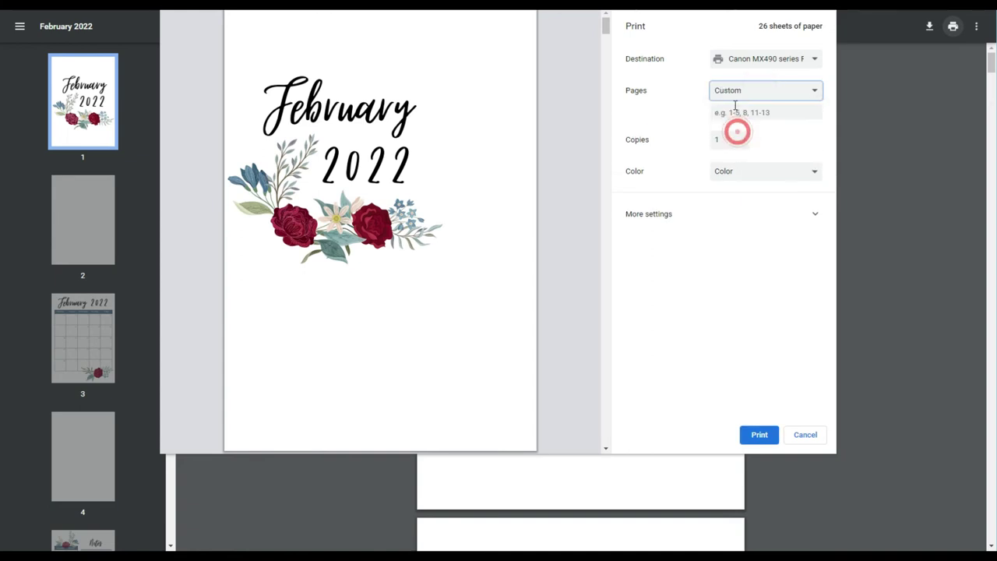
click(752, 221)
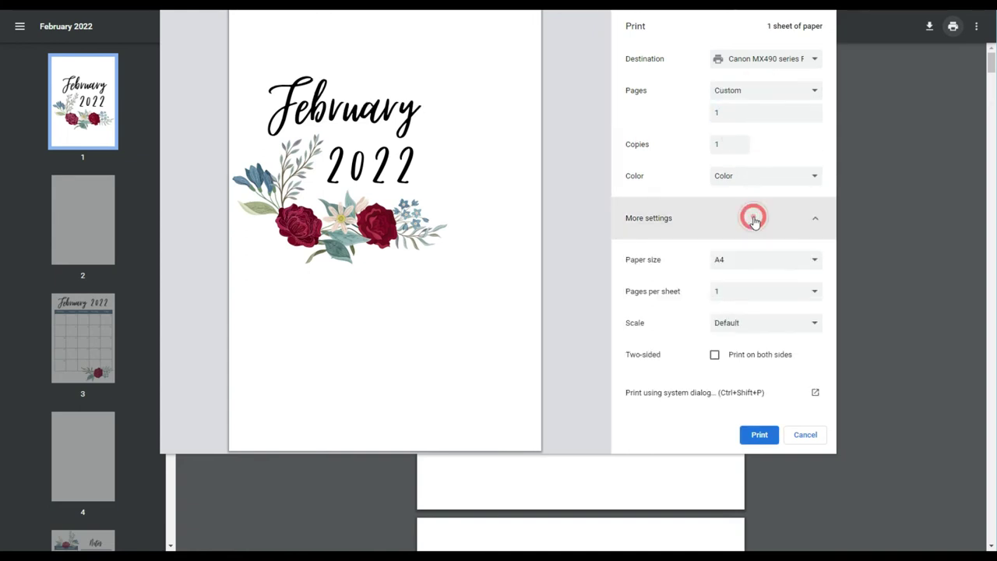
click(746, 295)
click(740, 316)
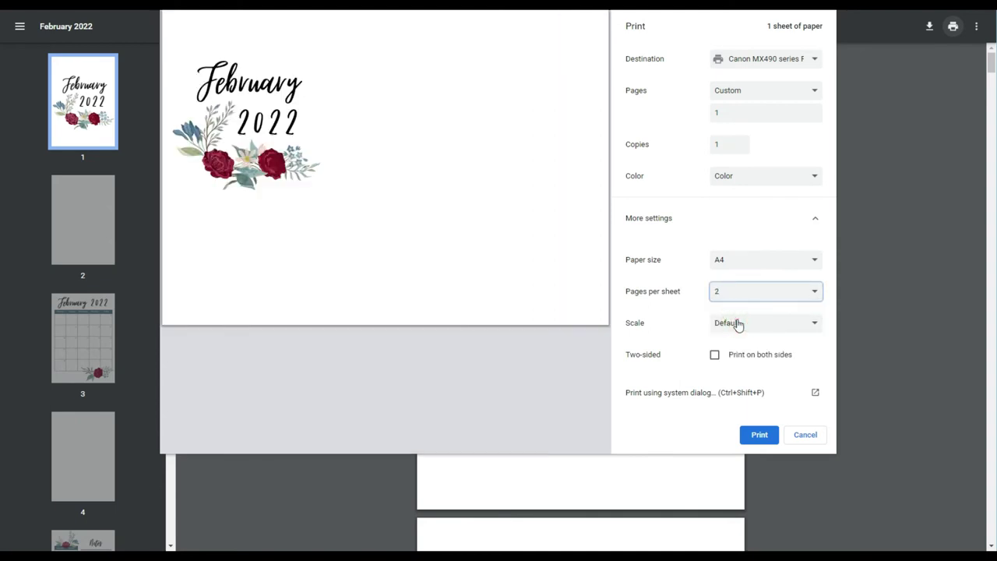
click(737, 325)
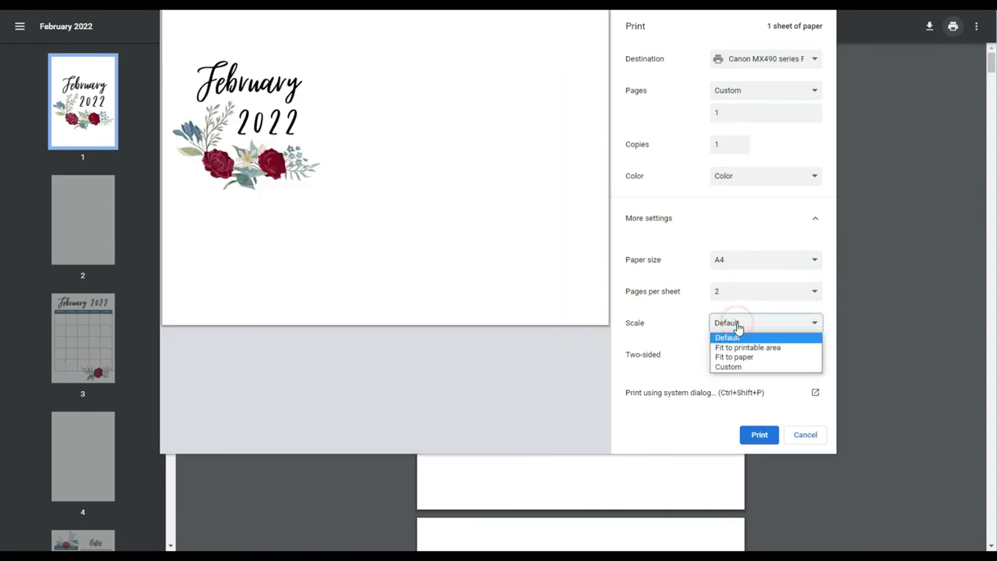
click(736, 359)
click(757, 437)
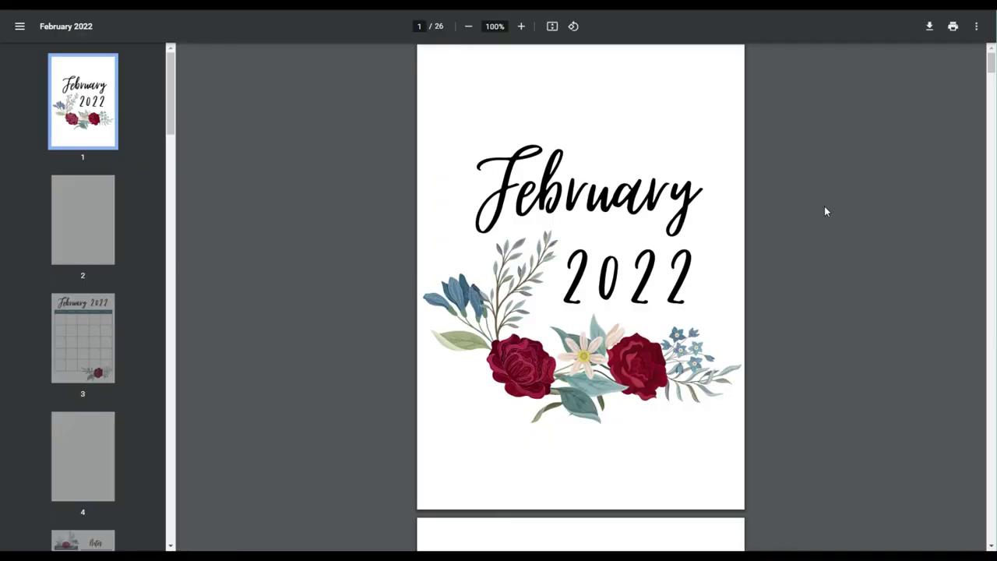
Step: Print the custom page range 2-3, ending with the February calendar page, with 2 pages per sheet
scroll(824, 205, down, 3)
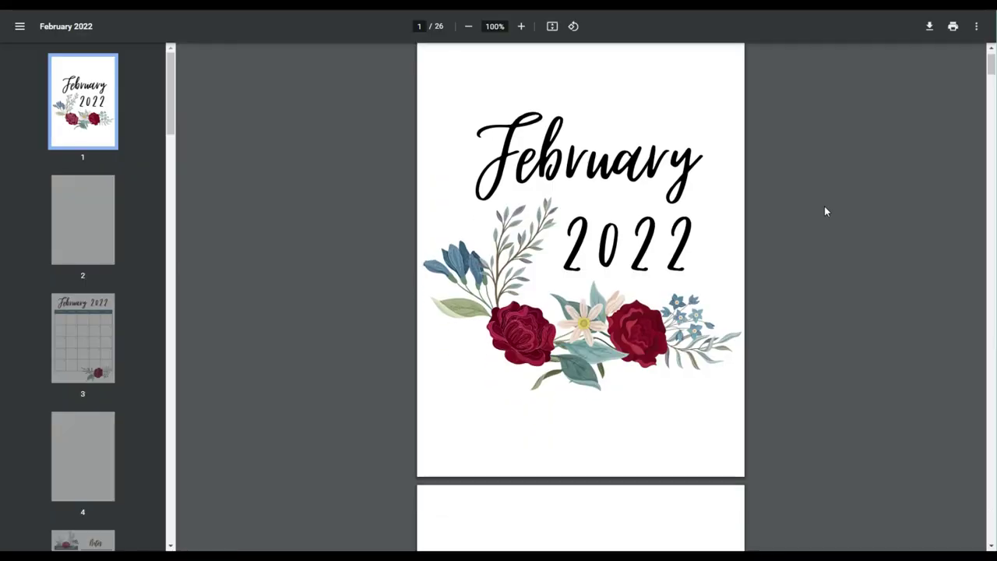
scroll(824, 205, down, 10)
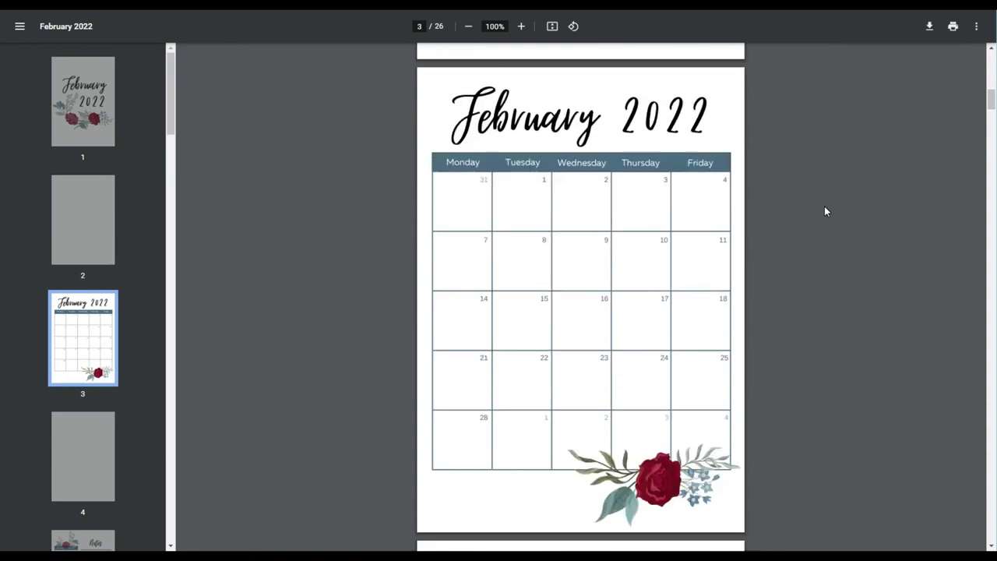
click(953, 28)
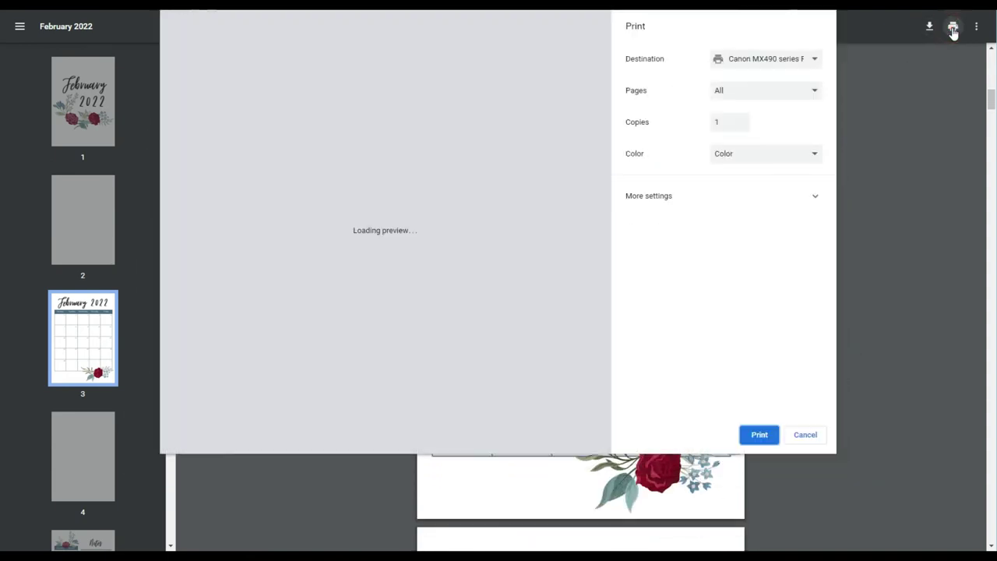
click(773, 90)
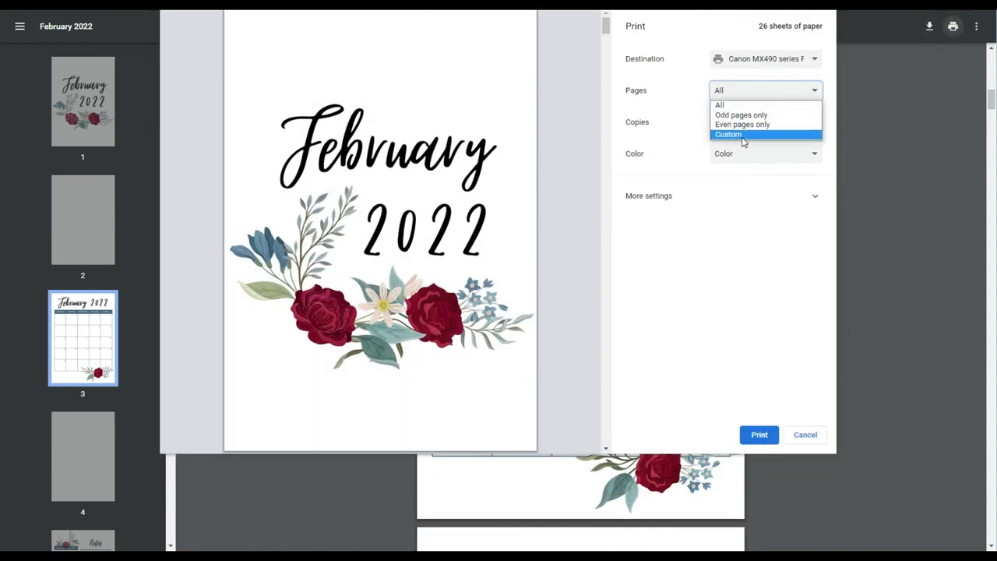
click(743, 137)
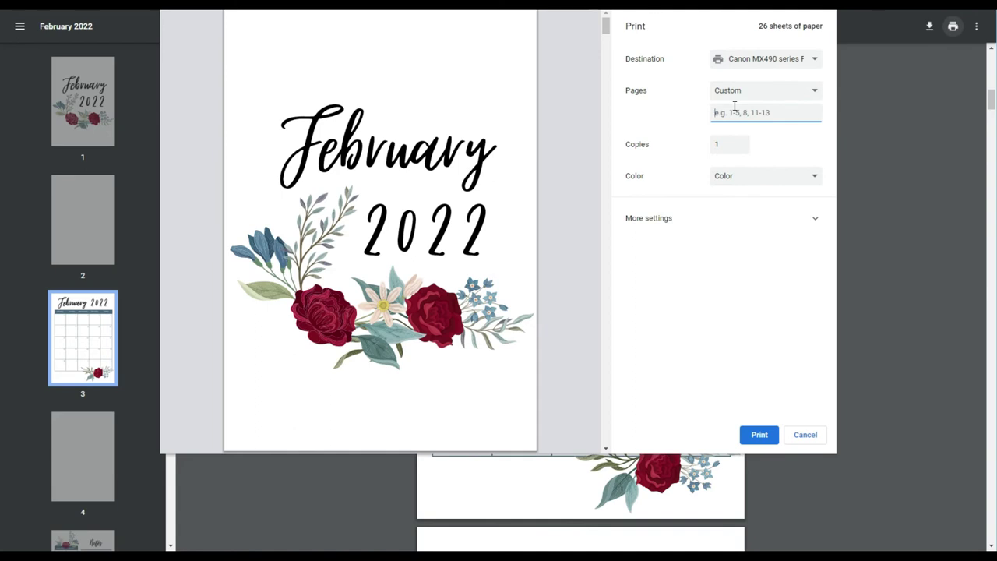
click(752, 218)
click(751, 295)
click(746, 319)
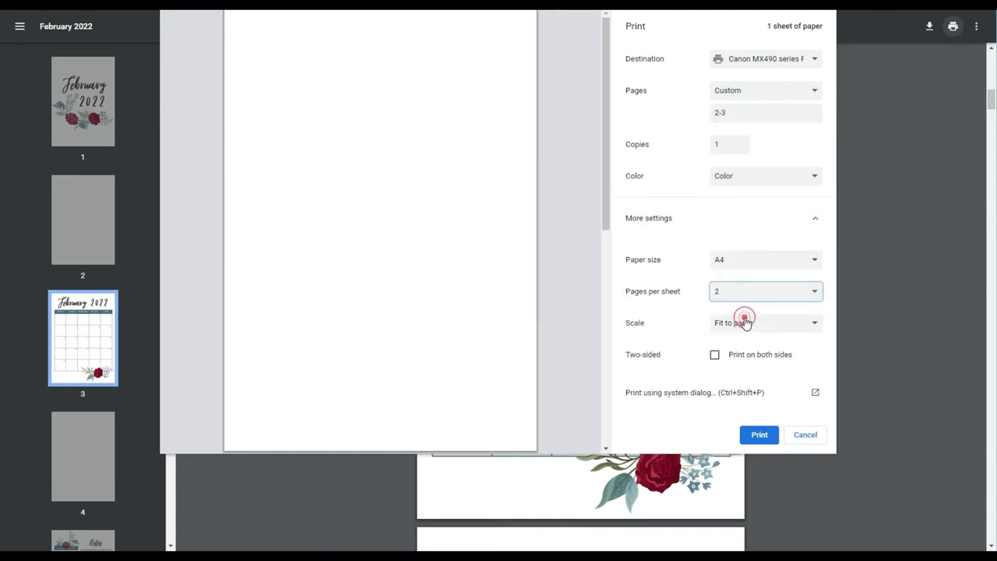
click(759, 436)
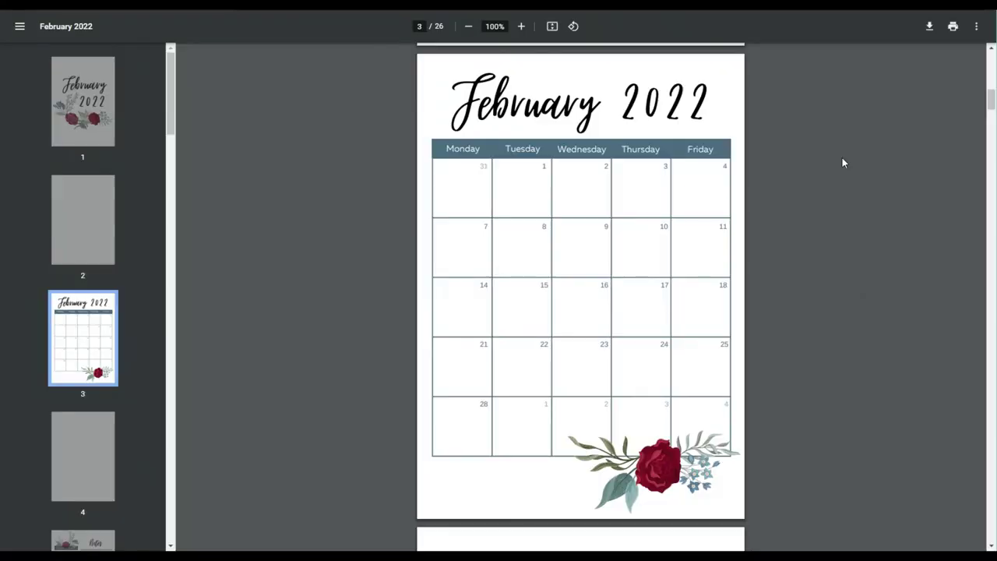
Step: Print only page 5, the weekend calendar with Notes, with 2 pages per sheet
scroll(842, 159, down, 3)
scroll(842, 162, down, 9)
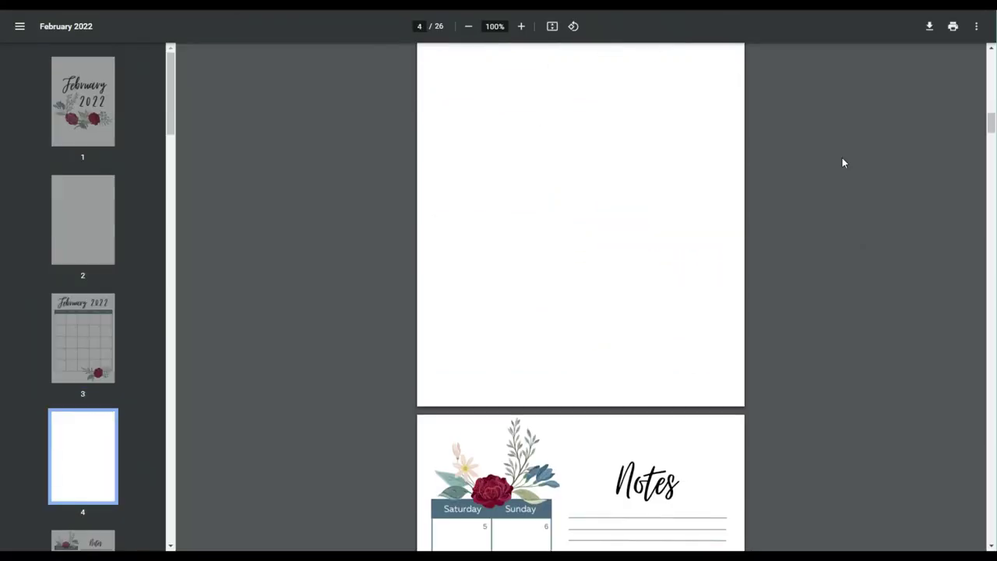
click(954, 28)
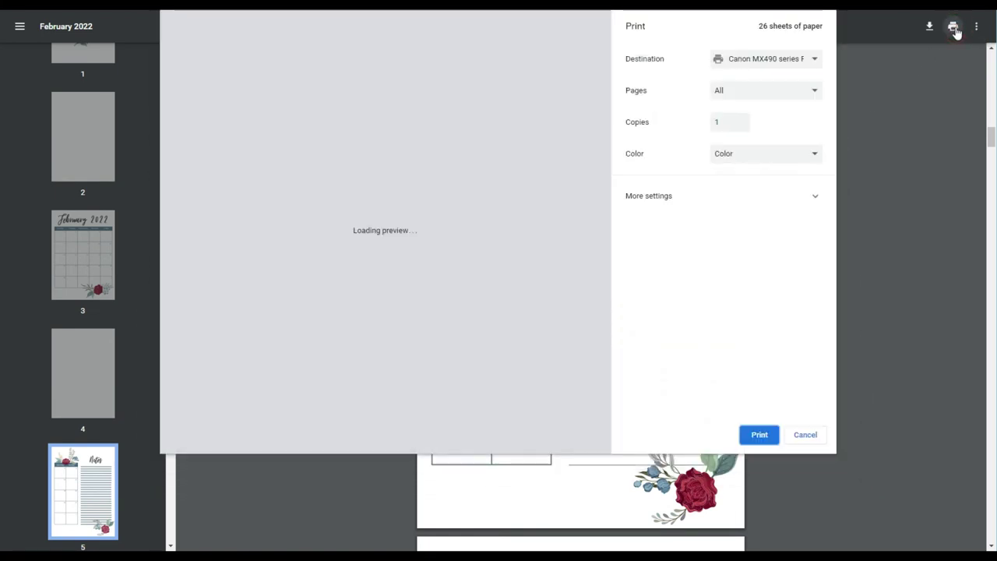
click(739, 135)
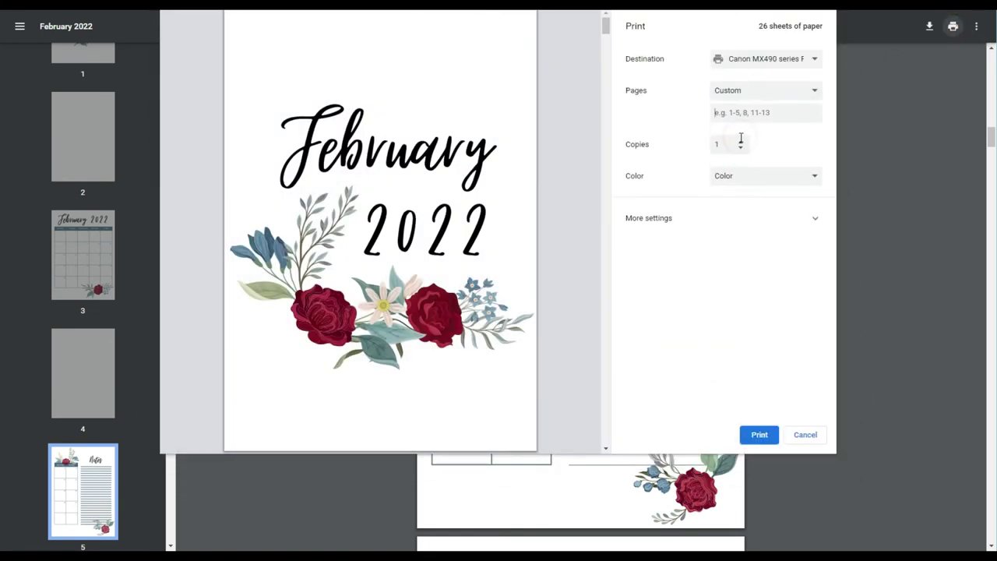
text(5)
click(748, 221)
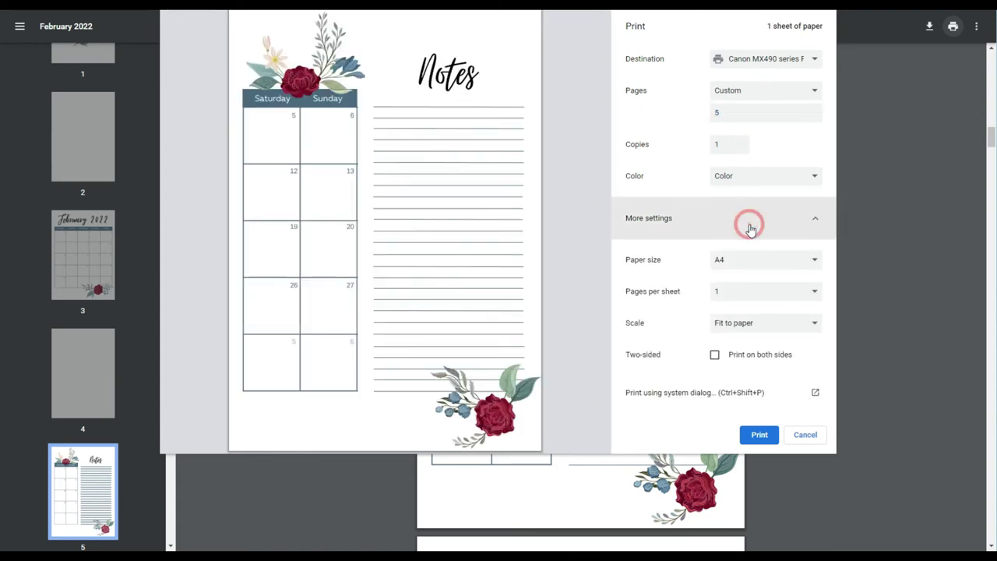
click(744, 292)
click(723, 316)
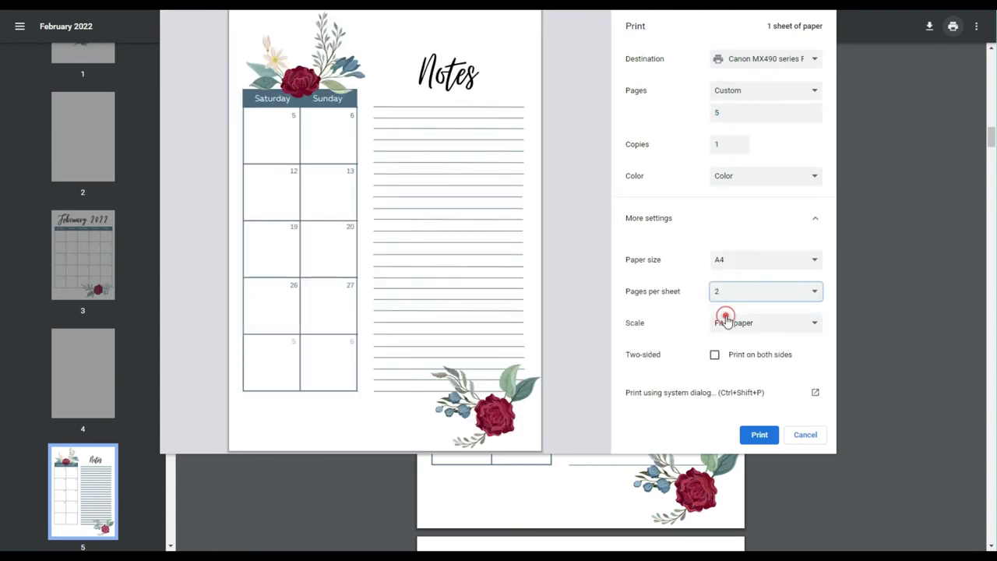
click(760, 436)
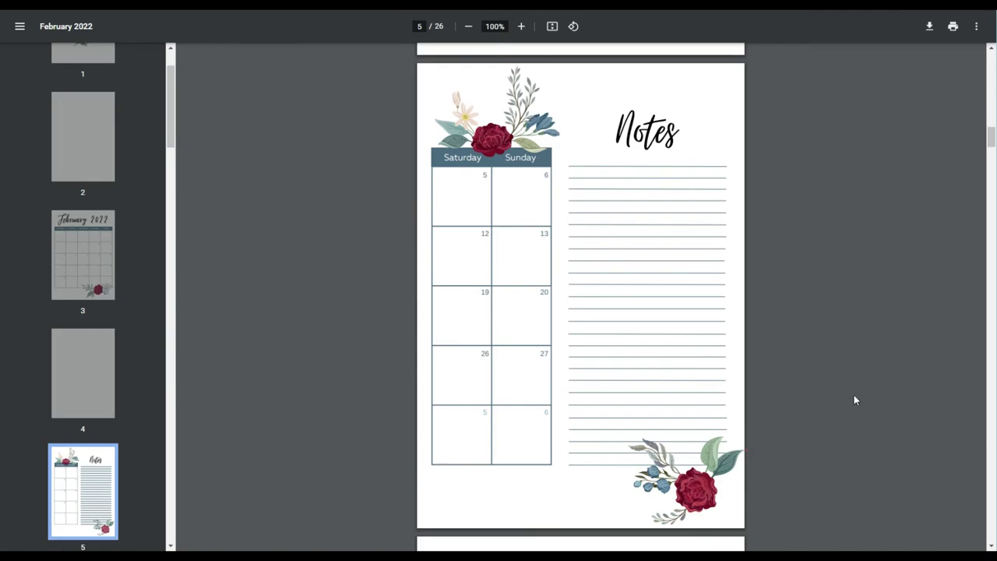